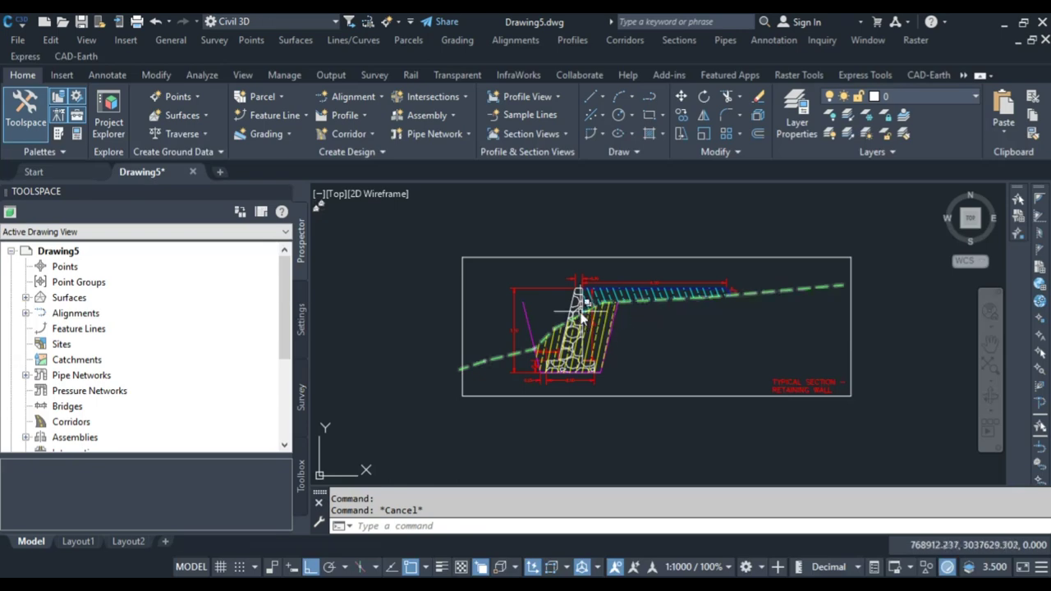
# Look through the Imperial retaining wall subassemblies in the tool palettes, then close the palettes.
pyautogui.scroll(2, 817, 383)
pyautogui.scroll(4, 588, 223)
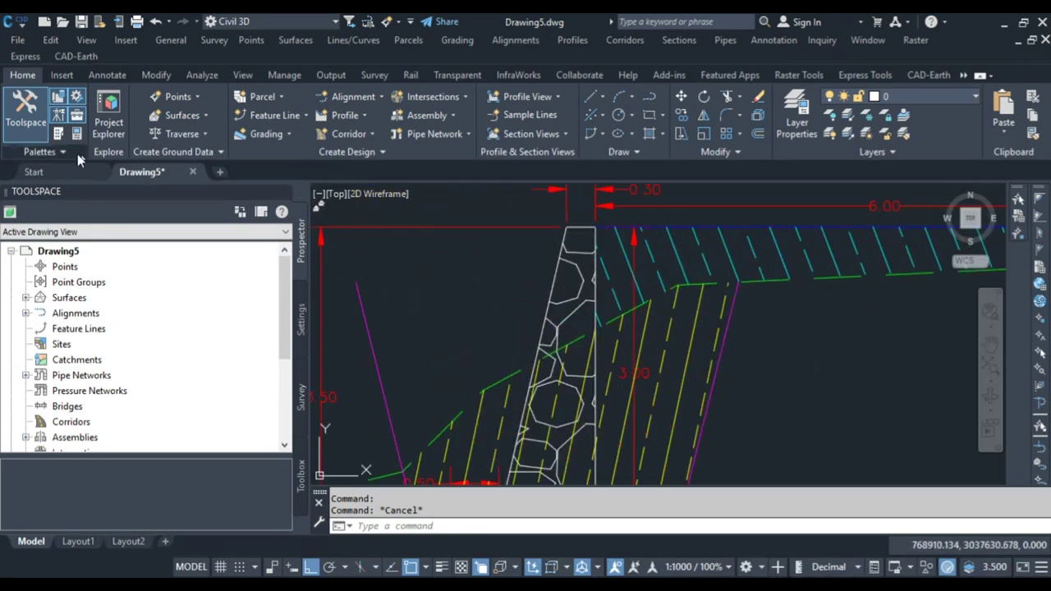
pyautogui.click(58, 134)
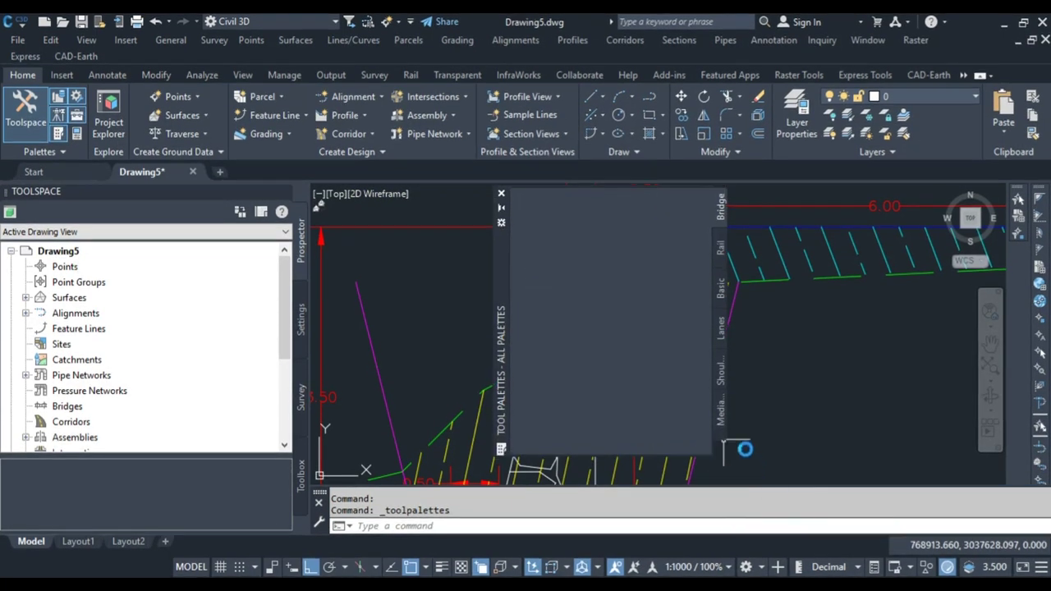
pyautogui.click(721, 213)
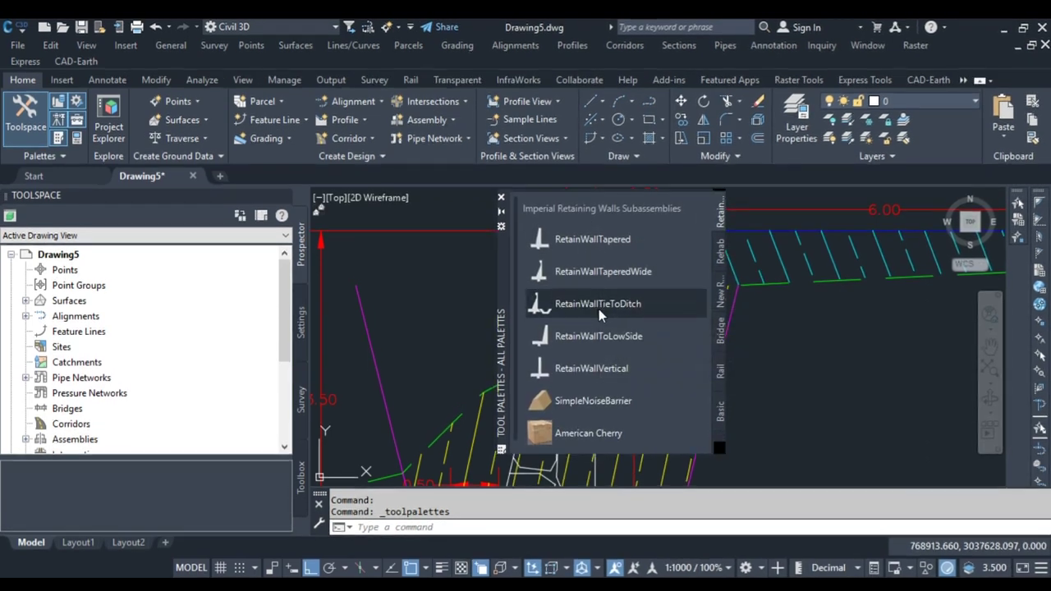
pyautogui.click(502, 194)
# Examine the retaining wall typical section, including its stem and footing dimensions, backfill hatch and the level platform behind the wall.
pyautogui.scroll(-5, 503, 292)
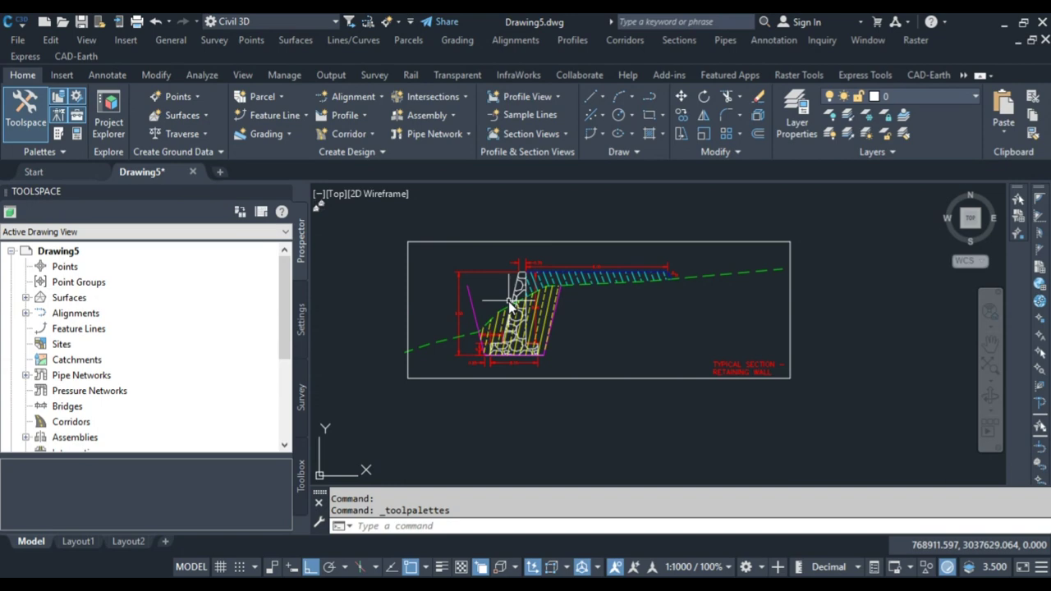
pyautogui.scroll(4, 460, 294)
pyautogui.moveTo(816, 336); pyautogui.dragTo(761, 309, button='middle')
pyautogui.scroll(-2, 760, 309)
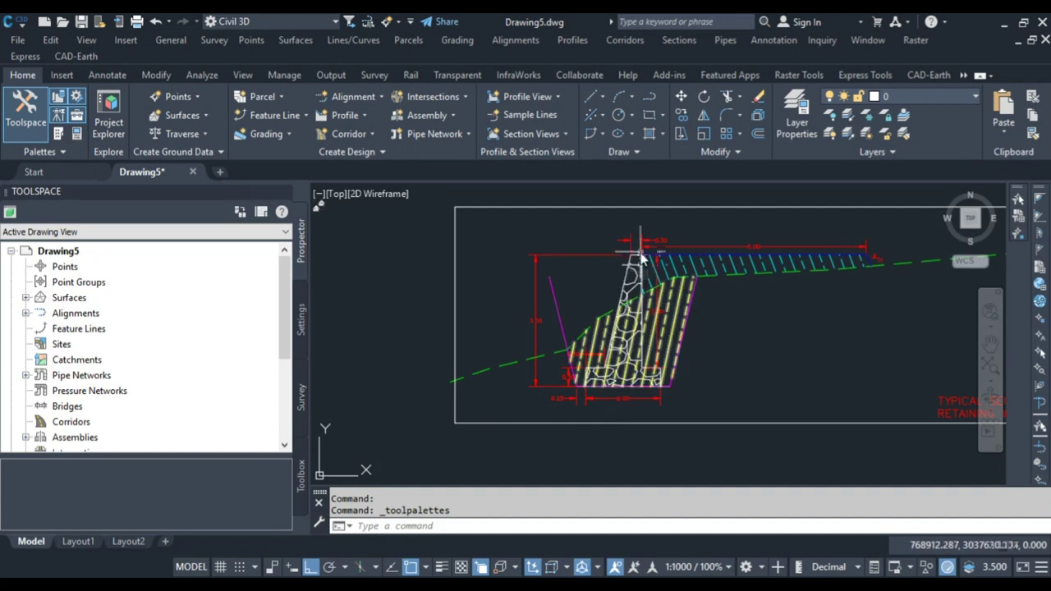
pyautogui.scroll(5, 656, 343)
pyautogui.scroll(-3, 649, 306)
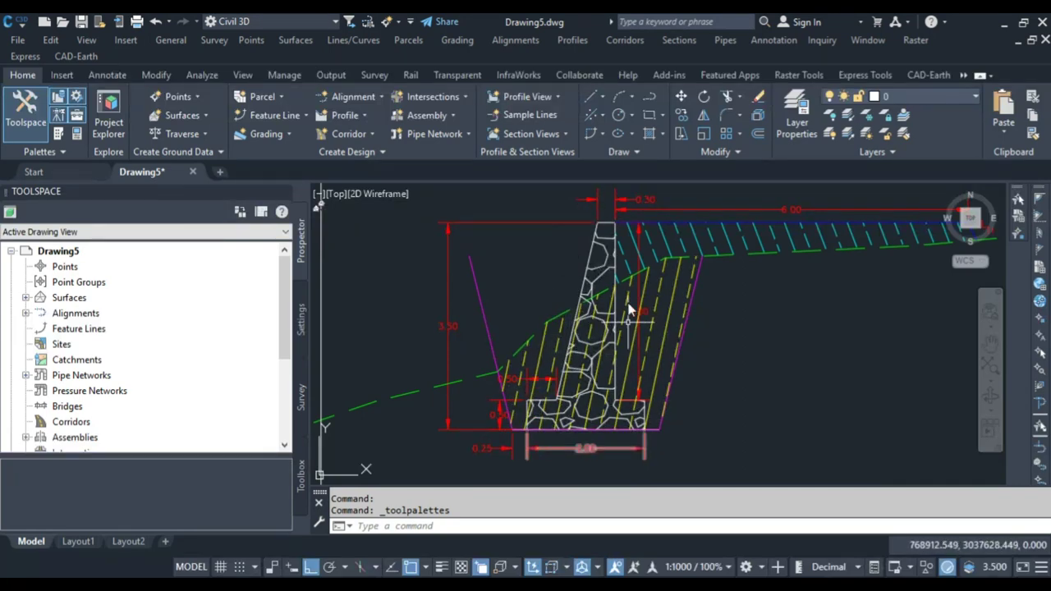
pyautogui.scroll(5, 507, 418)
pyautogui.moveTo(507, 421); pyautogui.dragTo(501, 391, button='middle')
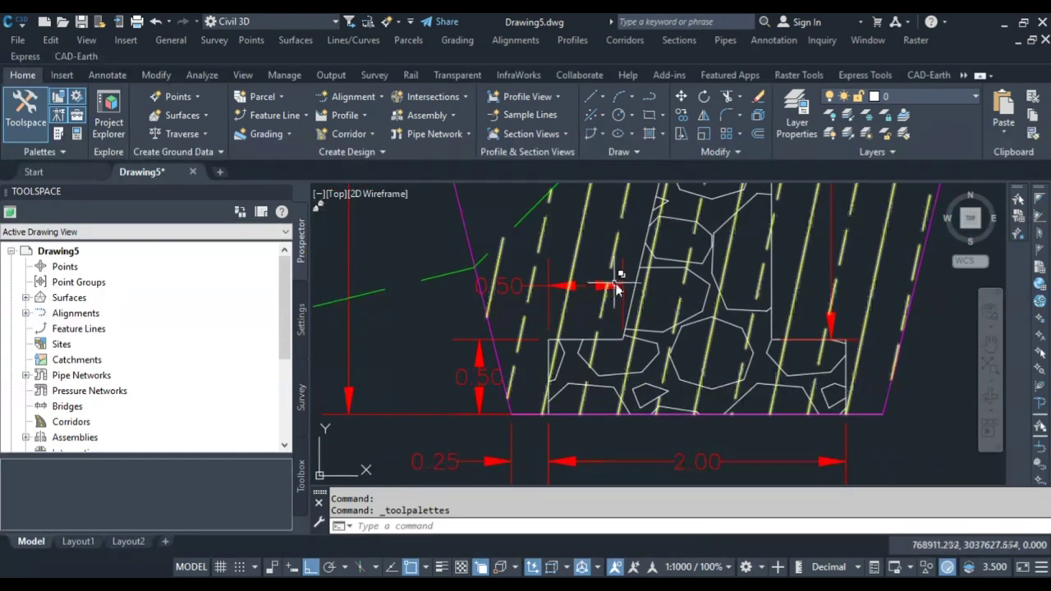
pyautogui.scroll(-6, 738, 361)
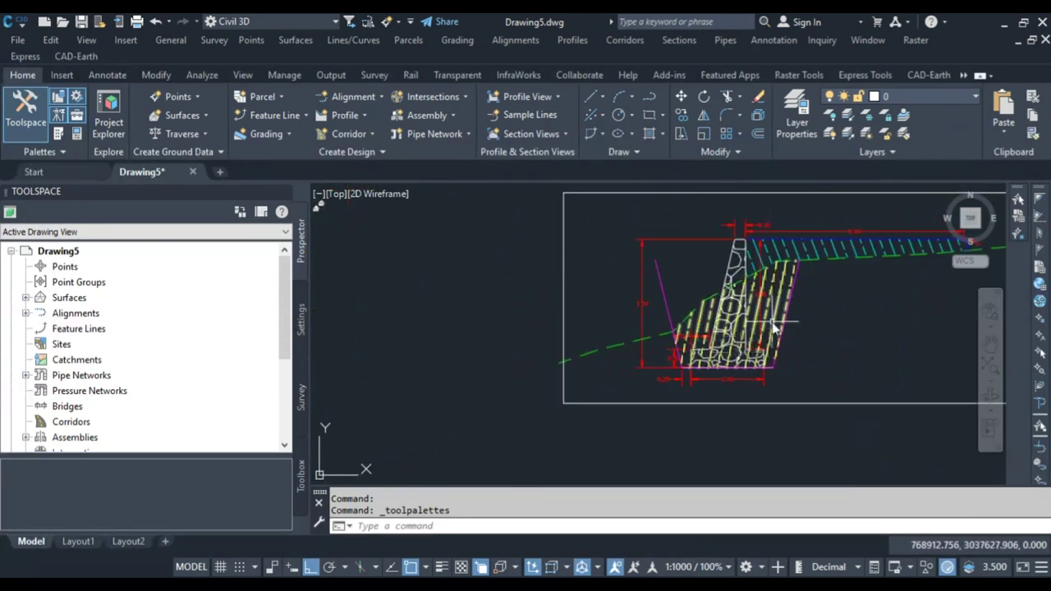
pyautogui.scroll(5, 611, 365)
pyautogui.scroll(2, 638, 242)
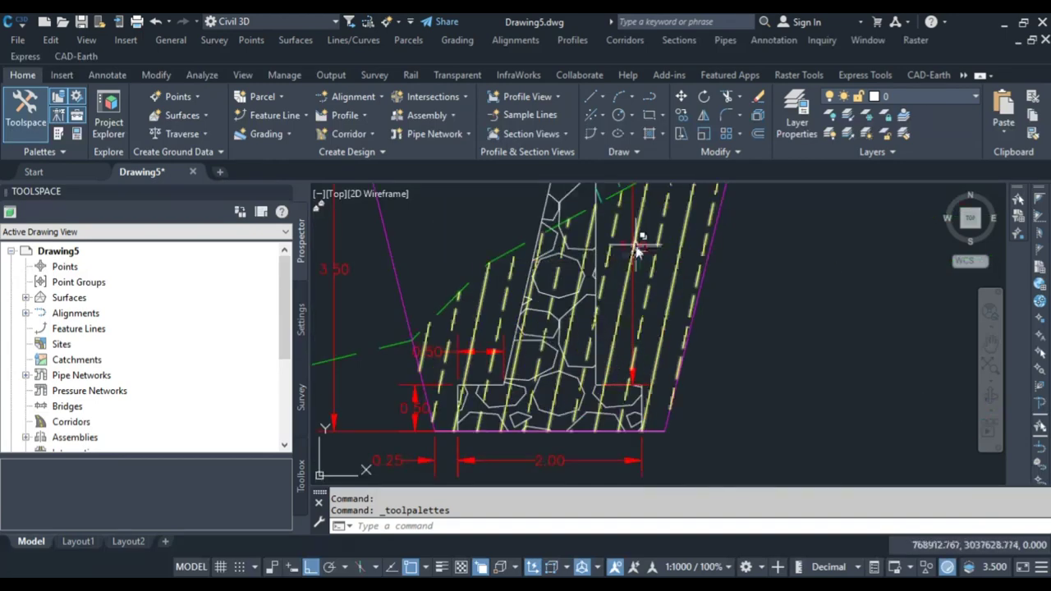
pyautogui.scroll(-4, 624, 329)
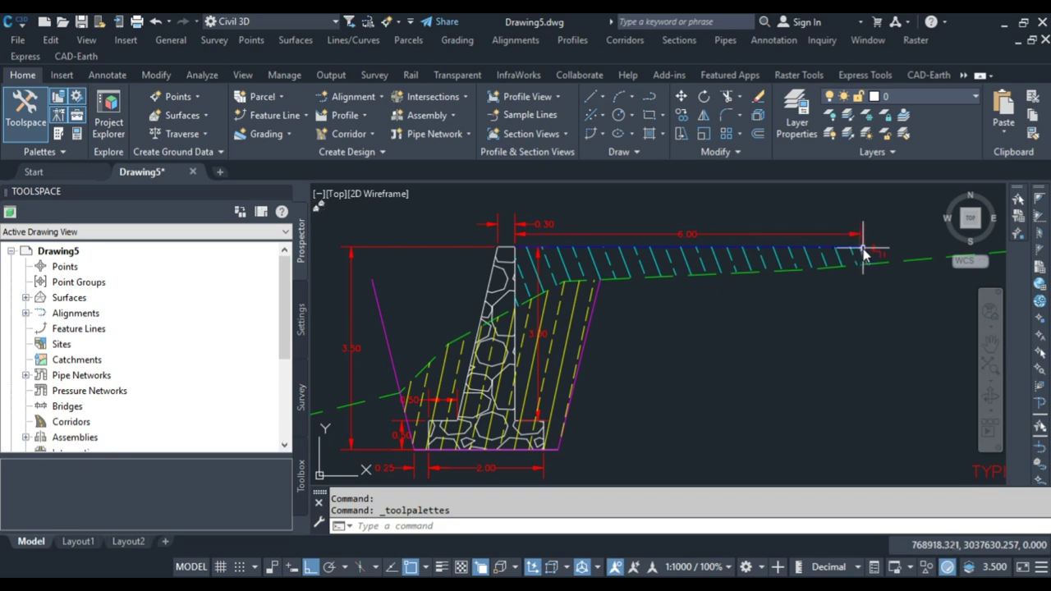
pyautogui.moveTo(864, 253); pyautogui.dragTo(803, 240, button='middle')
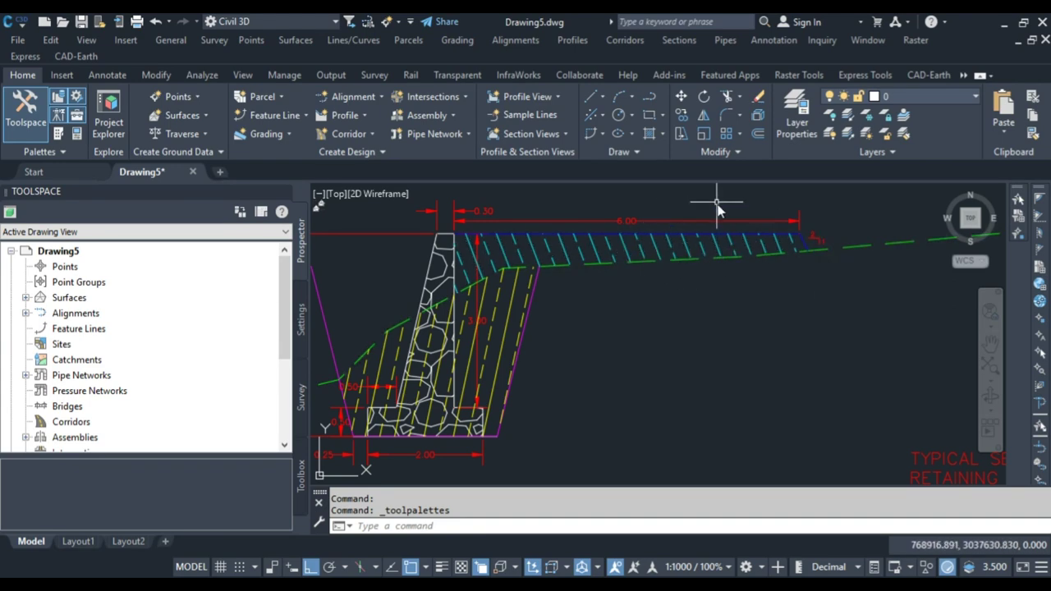
pyautogui.scroll(-2, 719, 215)
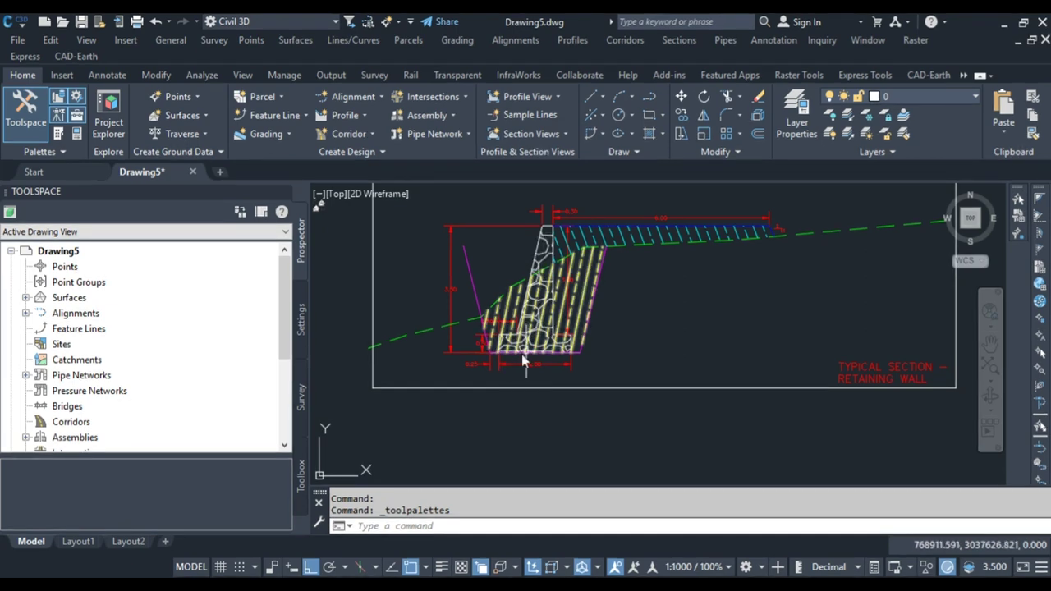
# Inspect the magenta excavation outline around the wall footing and its offset dimension from the footing edge.
pyautogui.click(470, 282)
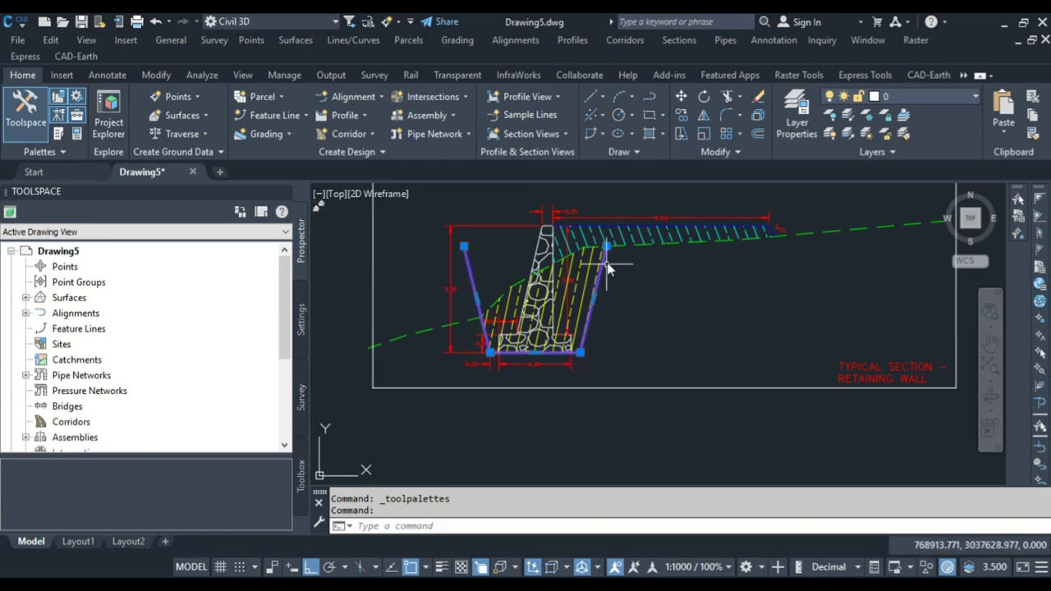
pyautogui.scroll(5, 501, 349)
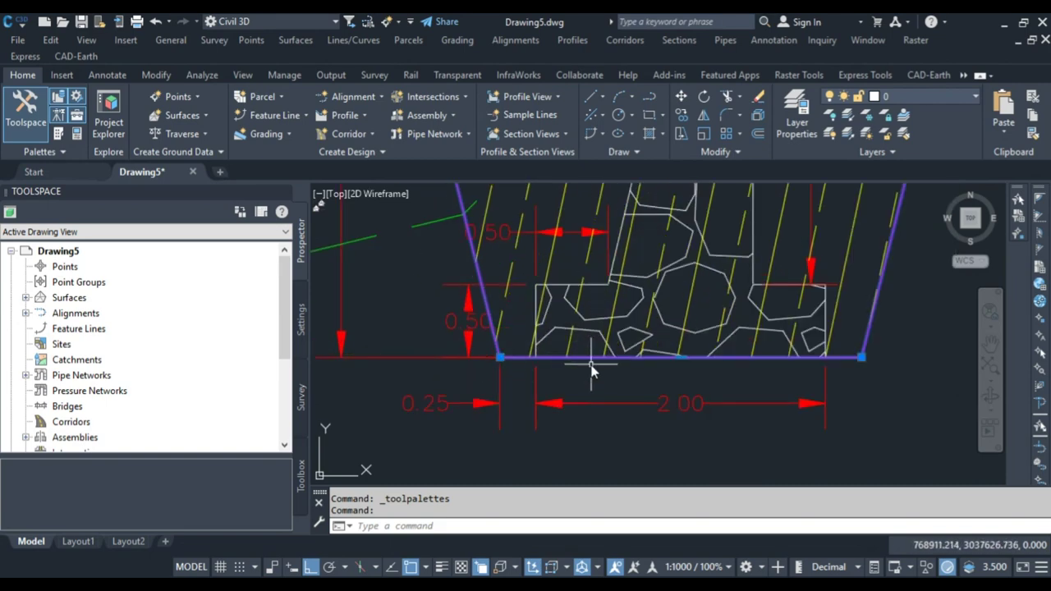
pyautogui.scroll(-4, 586, 365)
pyautogui.scroll(4, 572, 361)
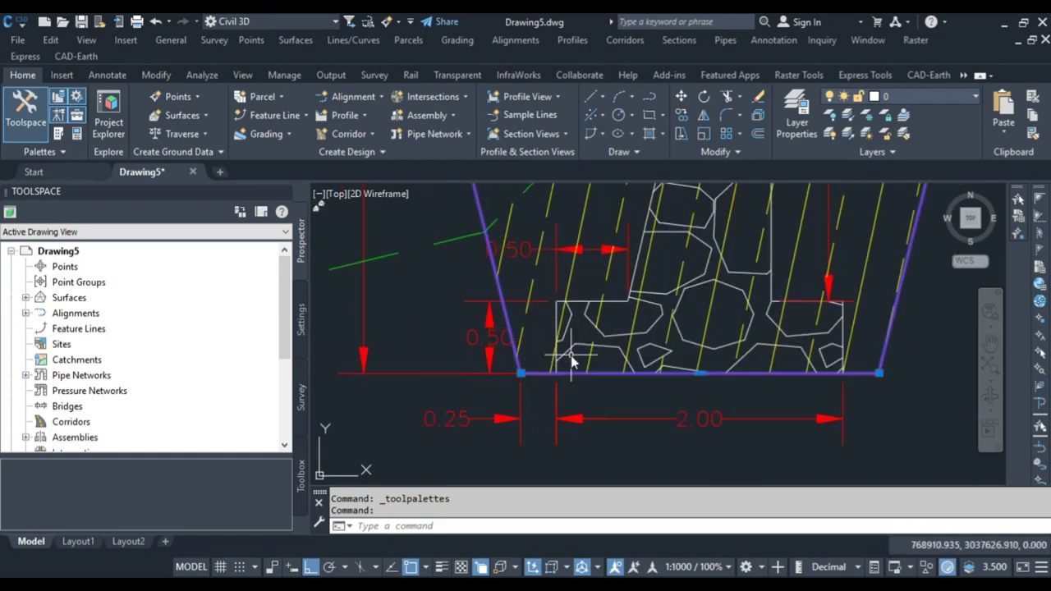
pyautogui.press('Escape')
pyautogui.press('Escape')
pyautogui.scroll(3, 443, 418)
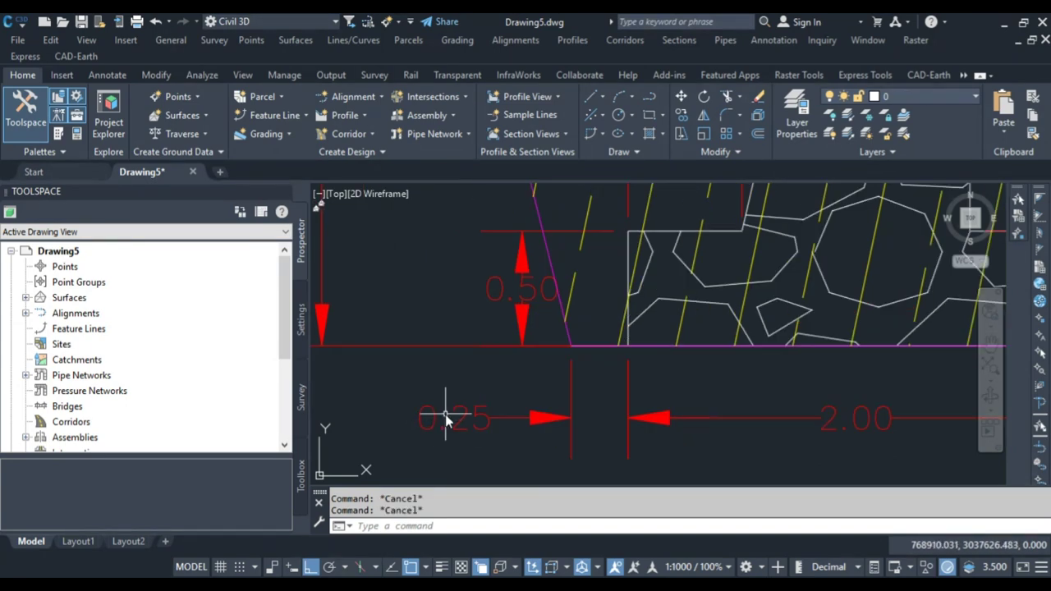
pyautogui.scroll(-3, 541, 376)
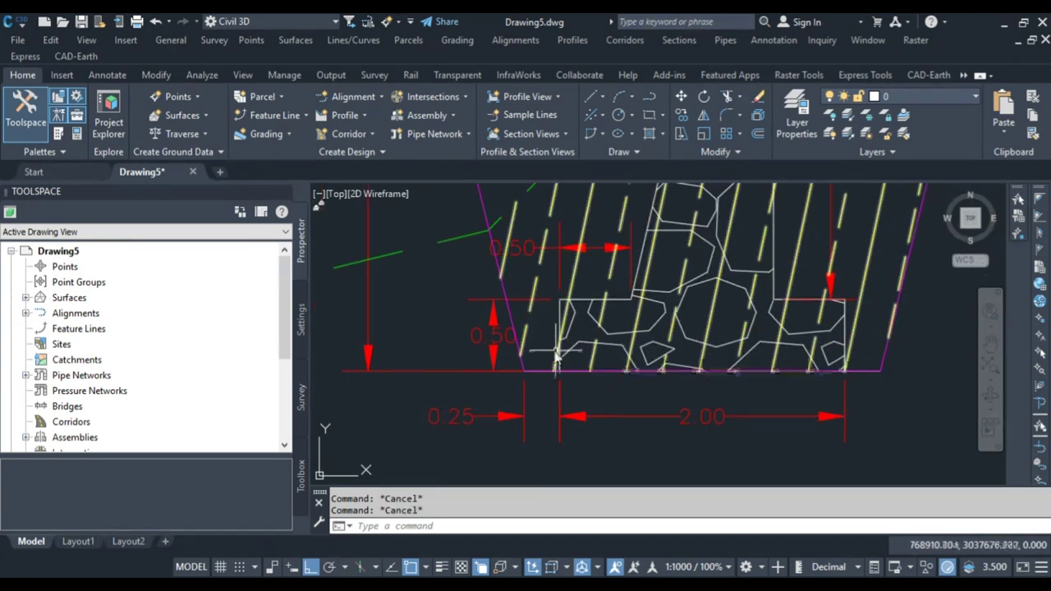
pyautogui.scroll(-6, 723, 373)
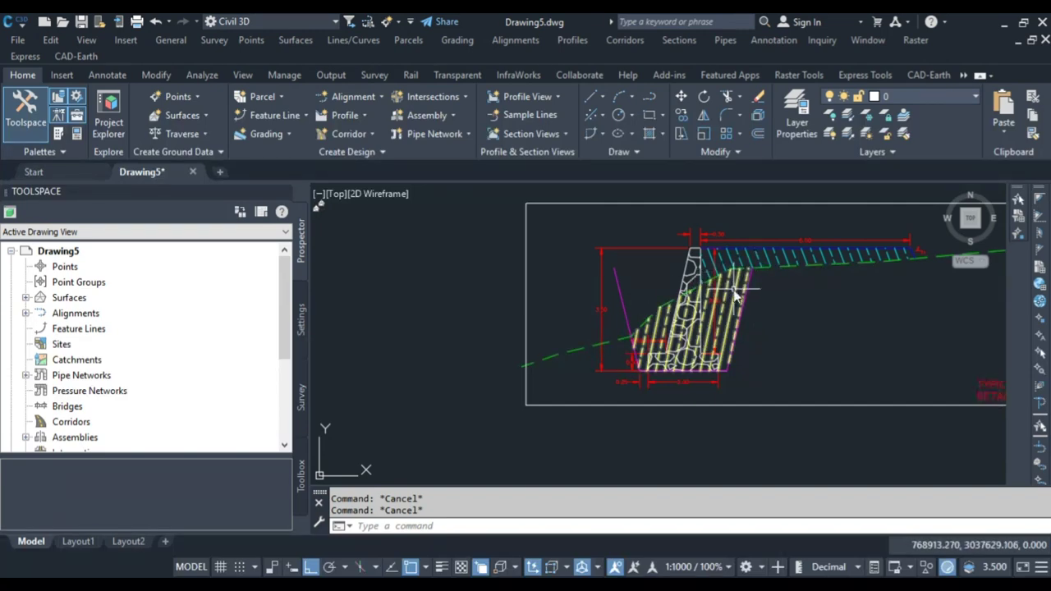
pyautogui.press('Escape')
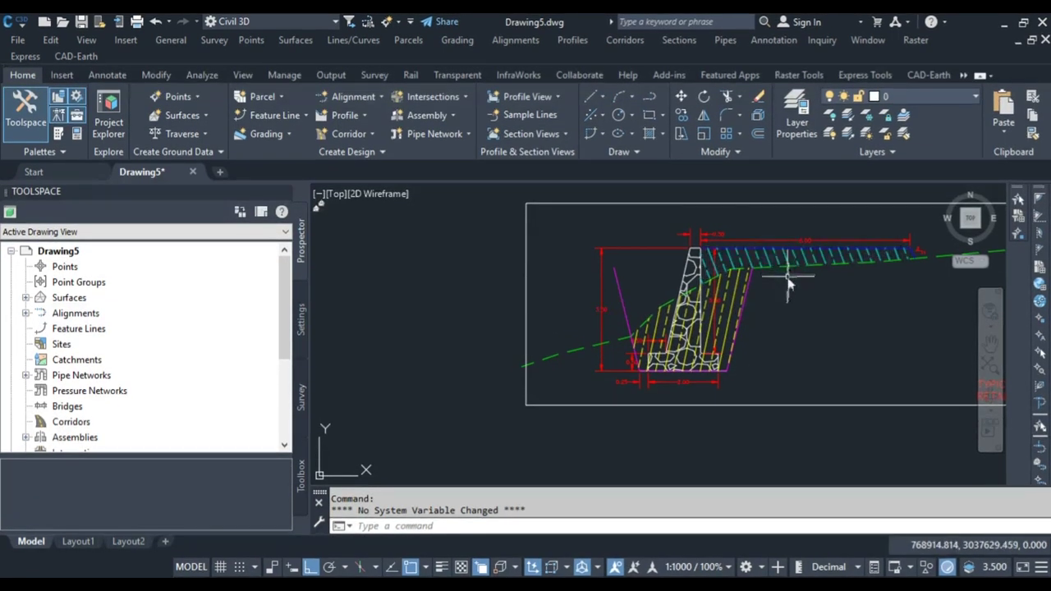
# Review the surface boundary with its alignment and the profile view with its station and level bands.
pyautogui.scroll(-6, 746, 396)
pyautogui.scroll(8, 688, 345)
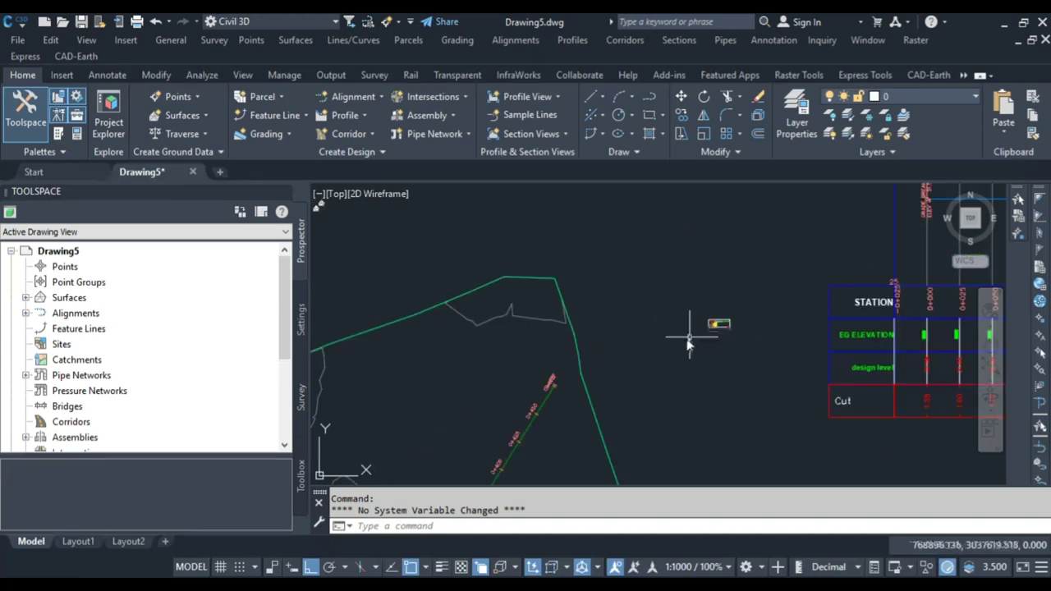
pyautogui.scroll(-5, 688, 345)
pyautogui.scroll(4, 499, 322)
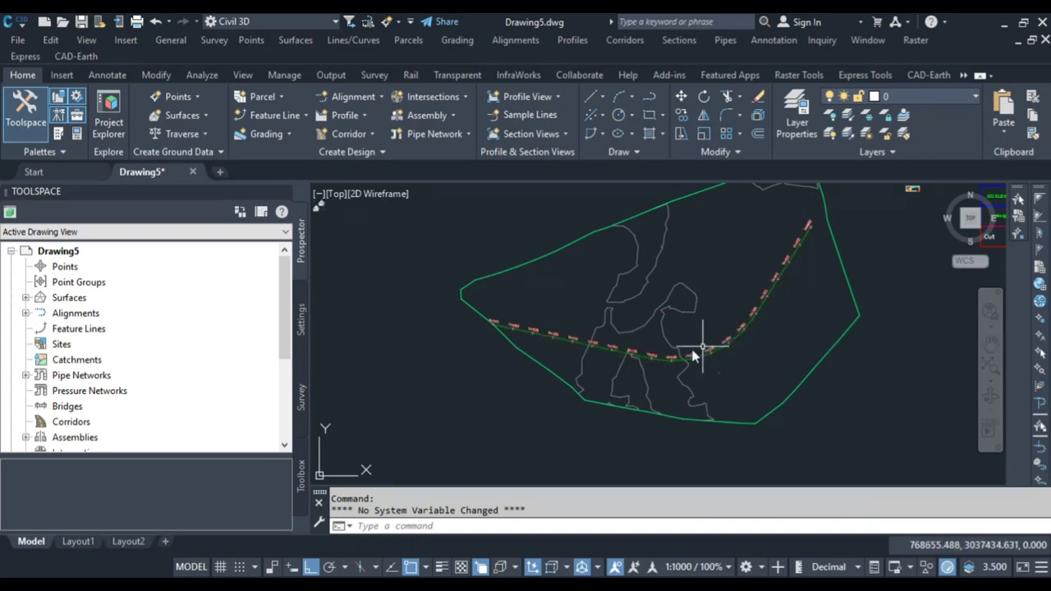
pyautogui.scroll(-3, 493, 325)
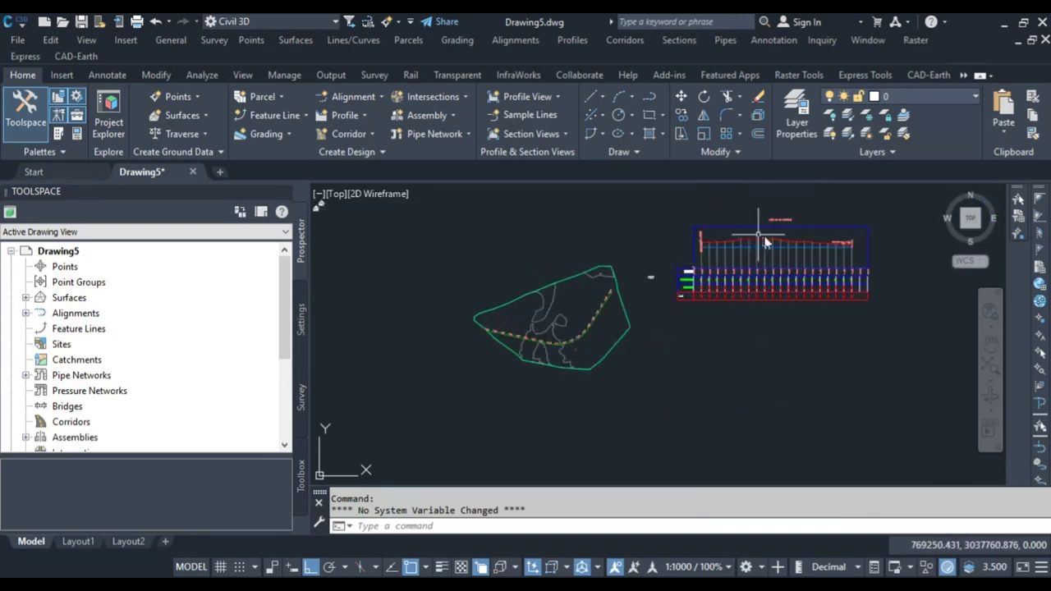
pyautogui.scroll(2, 571, 271)
pyautogui.scroll(2, 533, 273)
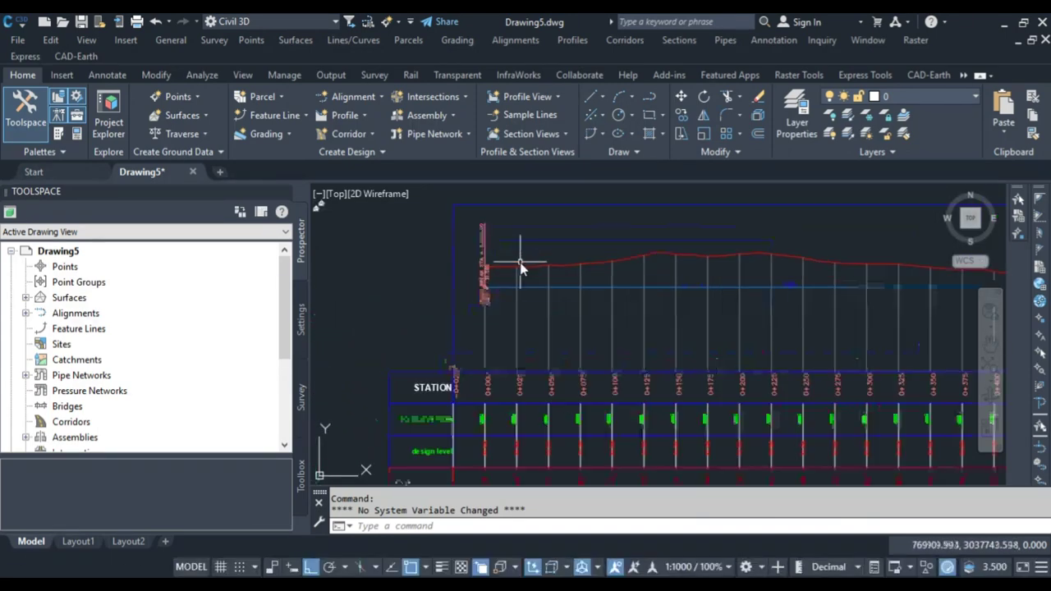
pyautogui.scroll(-2, 788, 273)
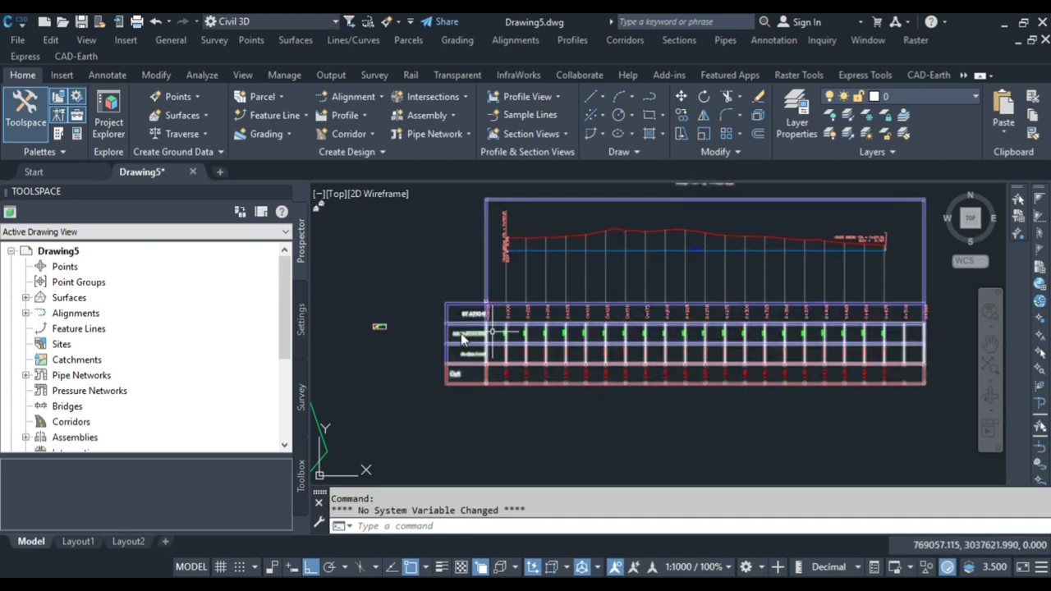
pyautogui.moveTo(404, 340); pyautogui.dragTo(638, 300, button='middle')
pyautogui.scroll(-5, 633, 287)
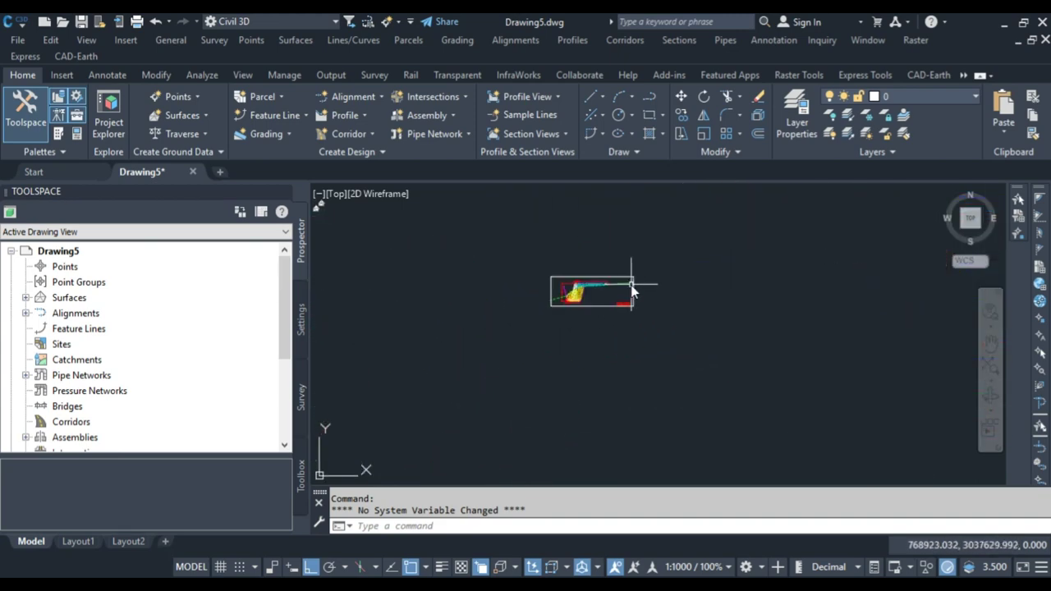
# Copy the white retaining wall outline horizontally from the typical section into the empty area between it and the surface boundary.
pyautogui.scroll(6, 612, 263)
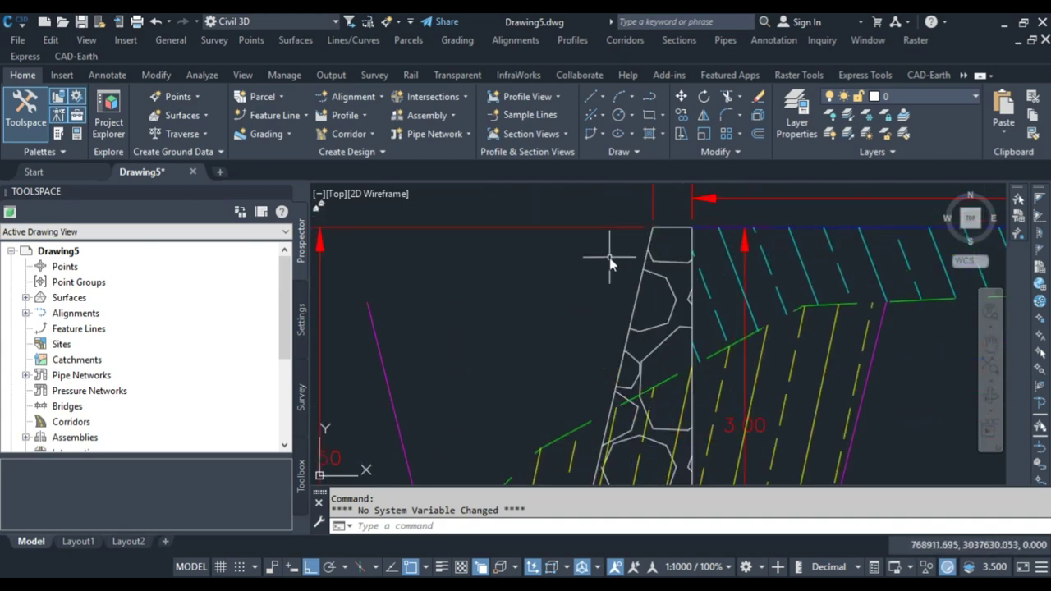
pyautogui.click(633, 265)
pyautogui.scroll(-4, 588, 265)
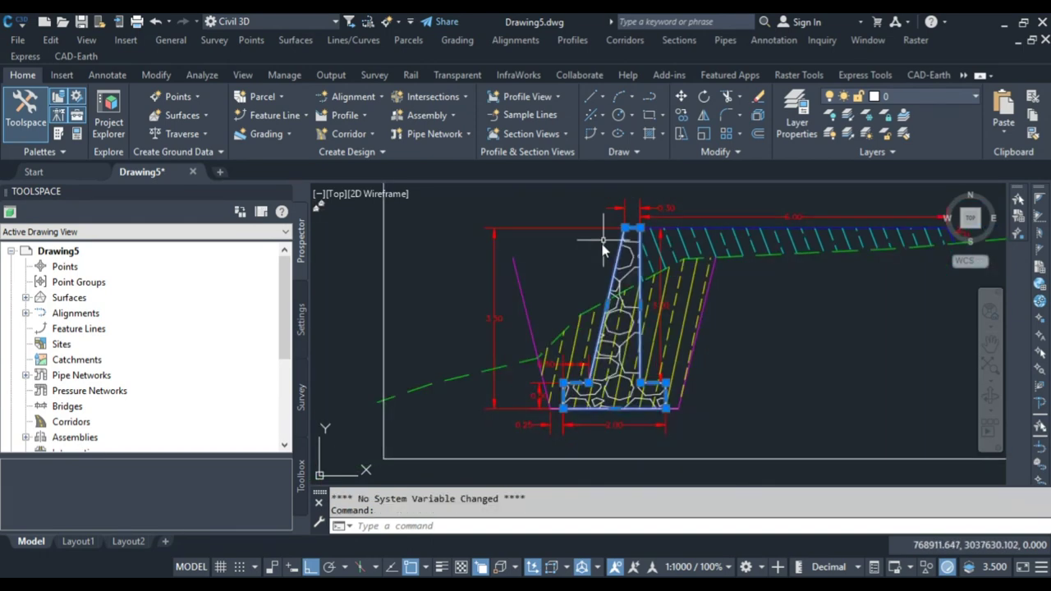
pyautogui.press('Return')
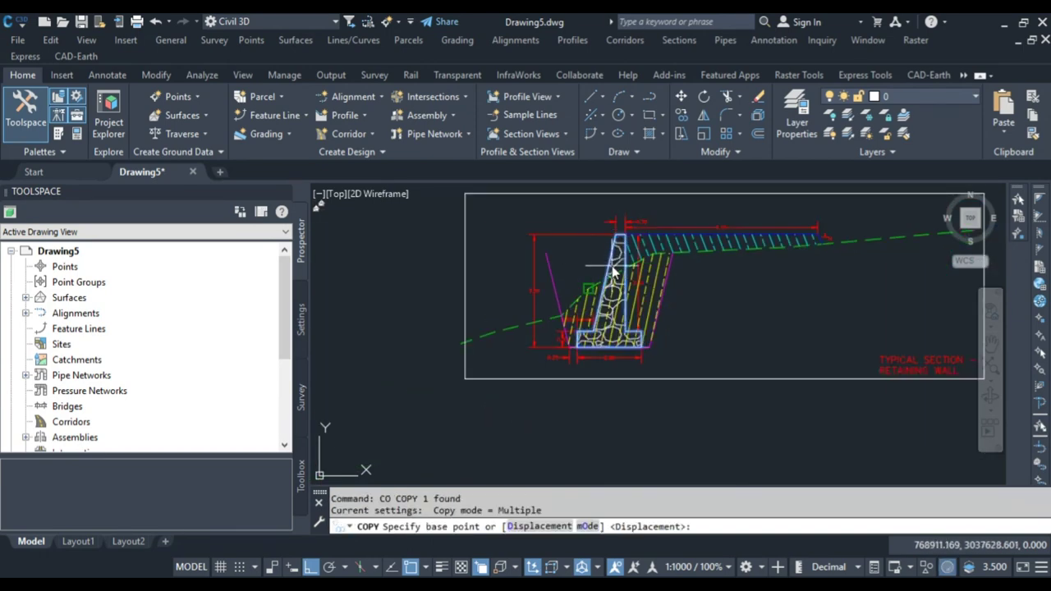
pyautogui.click(588, 262)
pyautogui.scroll(-5, 624, 256)
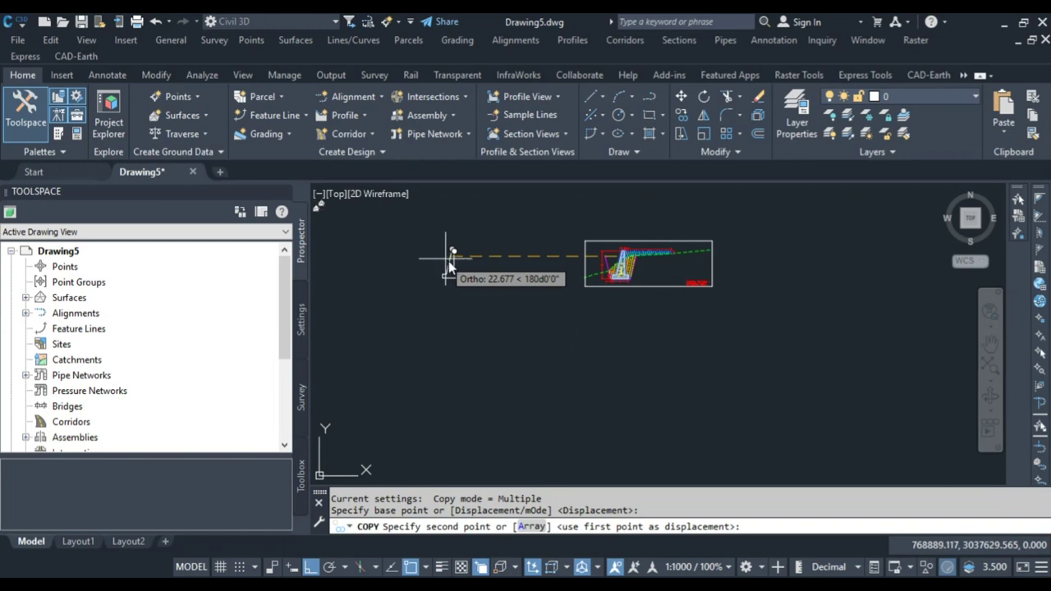
pyautogui.moveTo(449, 261); pyautogui.dragTo(704, 263, button='middle')
pyautogui.scroll(-3, 690, 267)
pyautogui.click(675, 268)
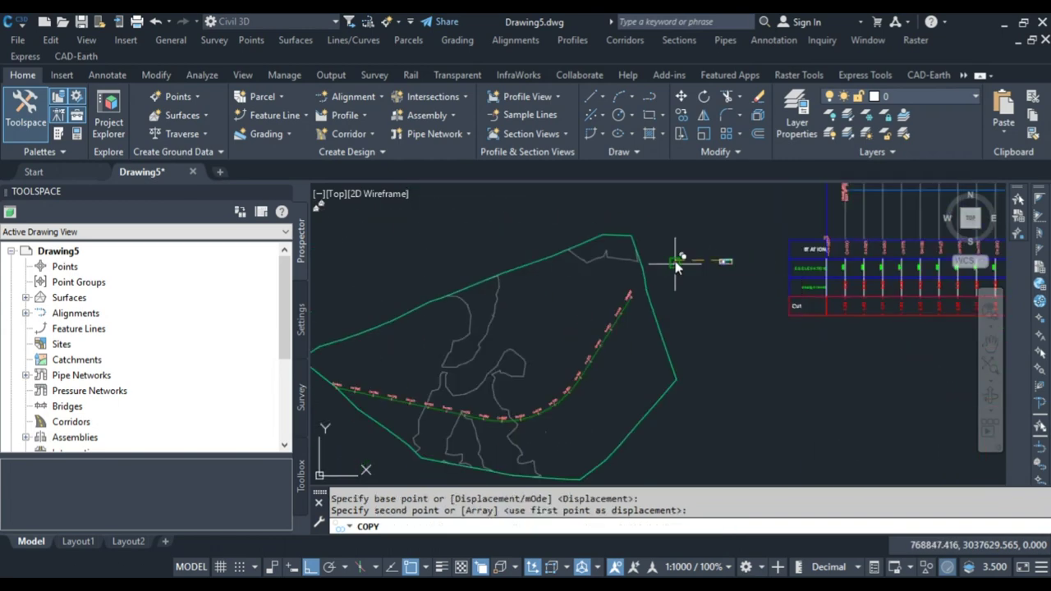
pyautogui.scroll(4, 674, 264)
pyautogui.press('Escape')
pyautogui.press('Escape')
pyautogui.press('Escape')
# Create a subassembly named R-W from the copied retaining wall polyline.
pyautogui.scroll(6, 672, 262)
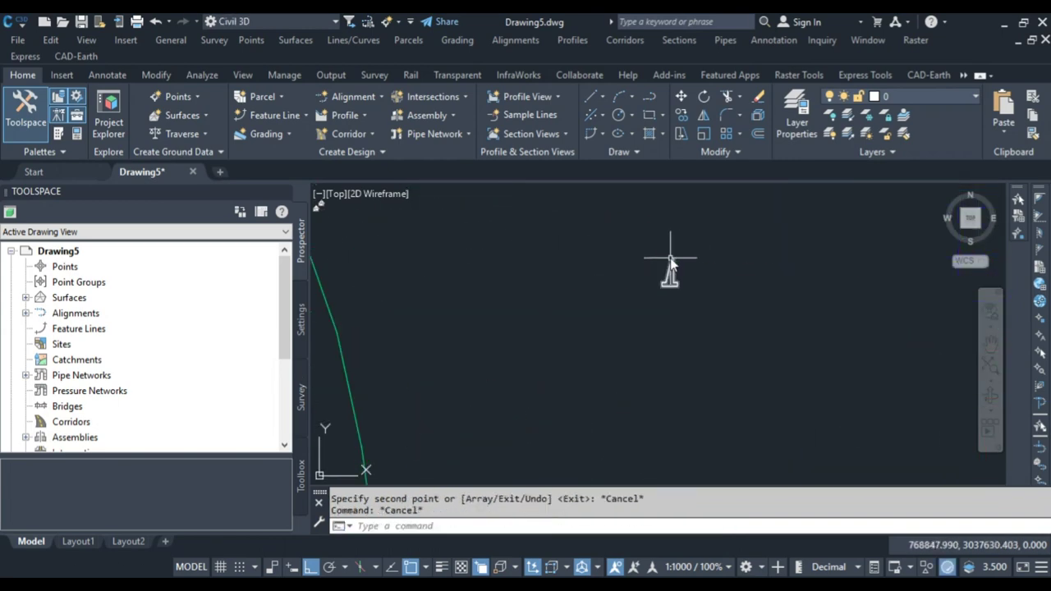
pyautogui.moveTo(684, 284); pyautogui.dragTo(609, 273, button='middle')
pyautogui.click(610, 279)
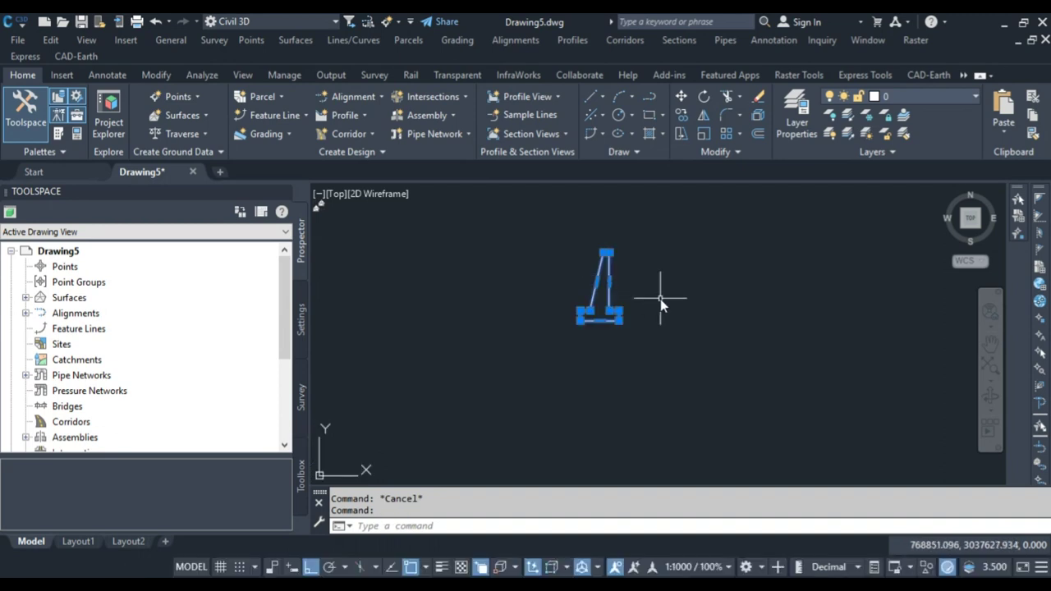
pyautogui.press('Escape')
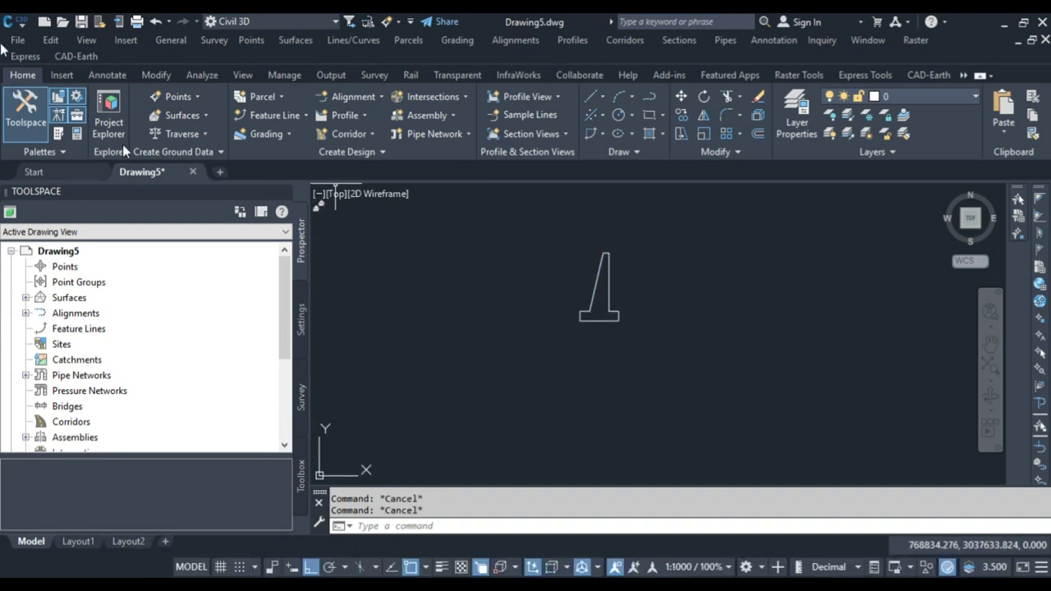
pyautogui.click(382, 152)
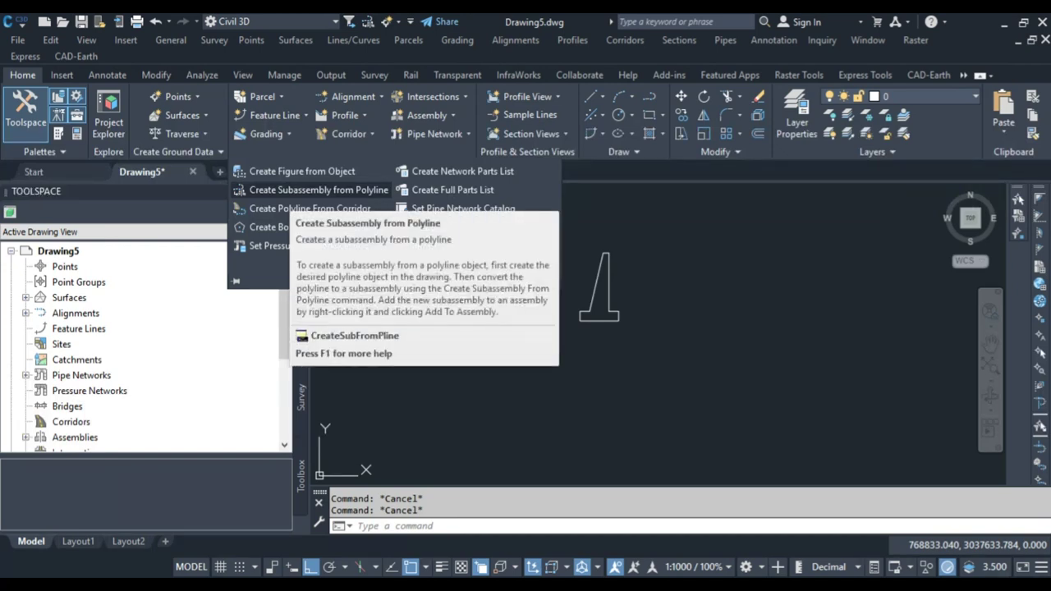
pyautogui.click(319, 189)
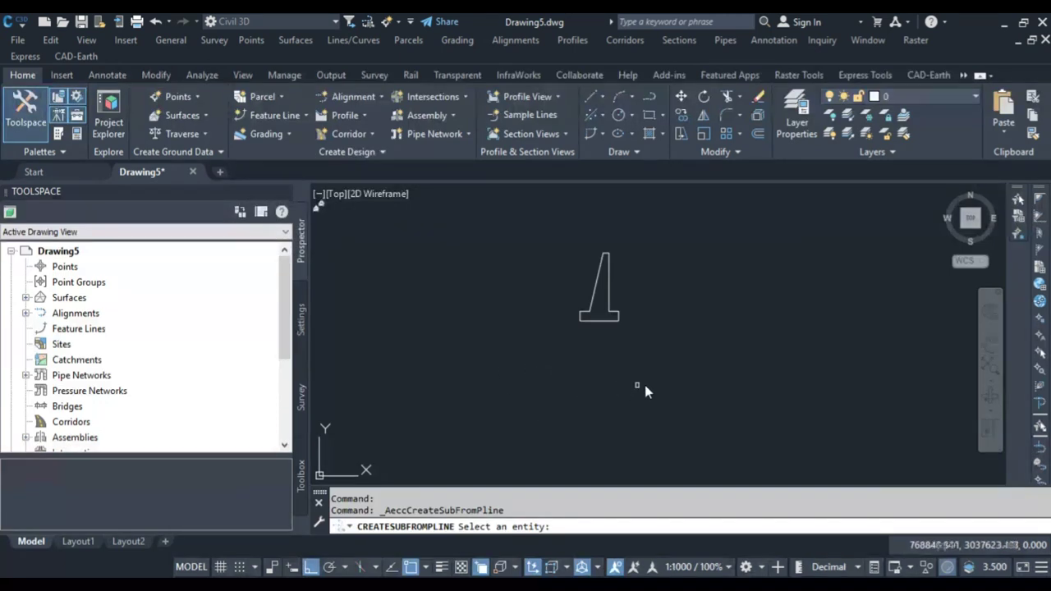
pyautogui.click(684, 364)
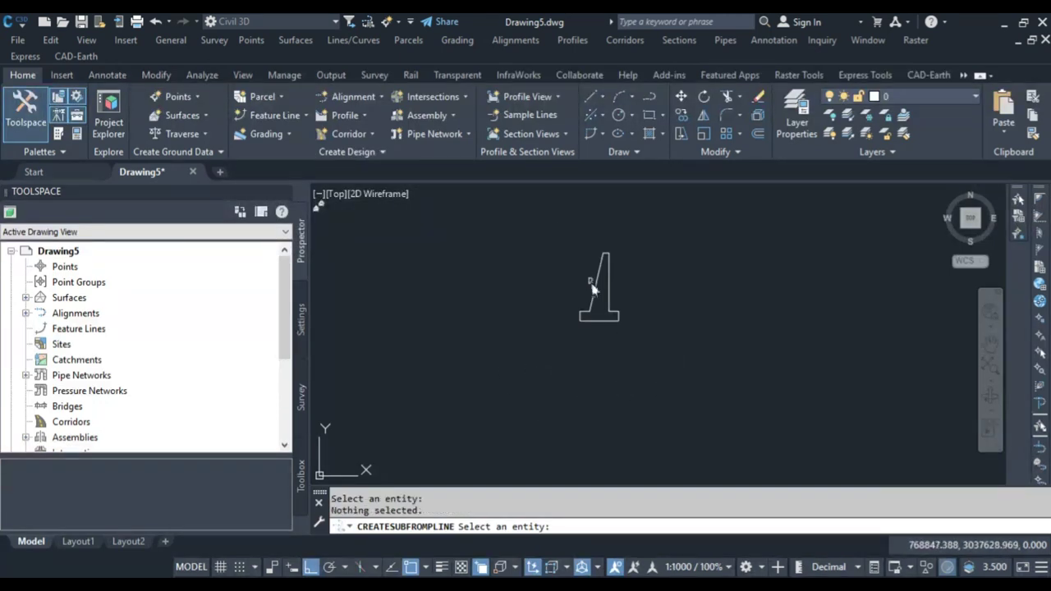
pyautogui.click(596, 286)
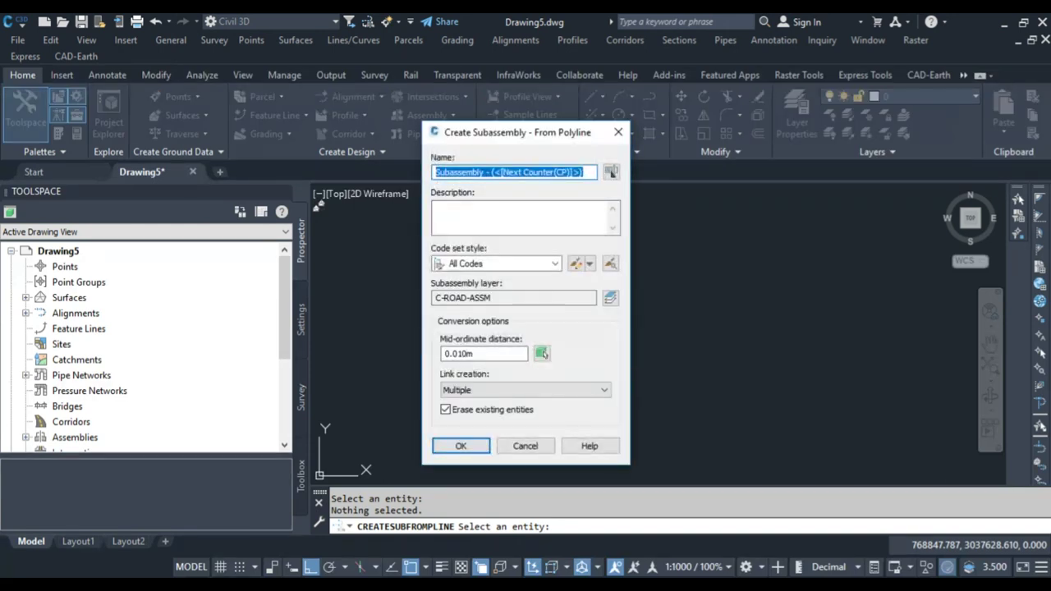
pyautogui.write('R-W')
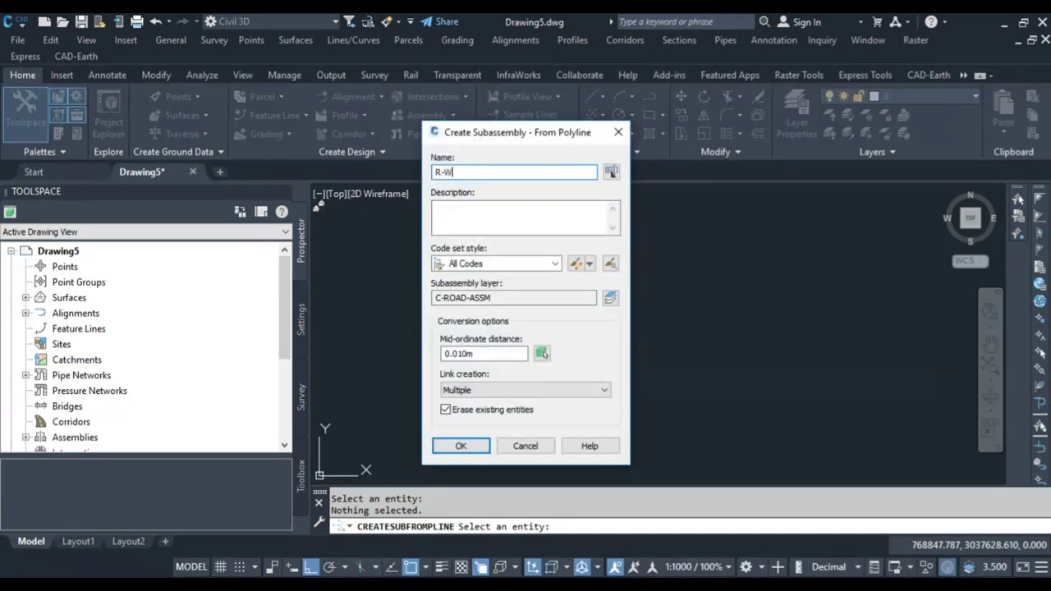
pyautogui.click(461, 446)
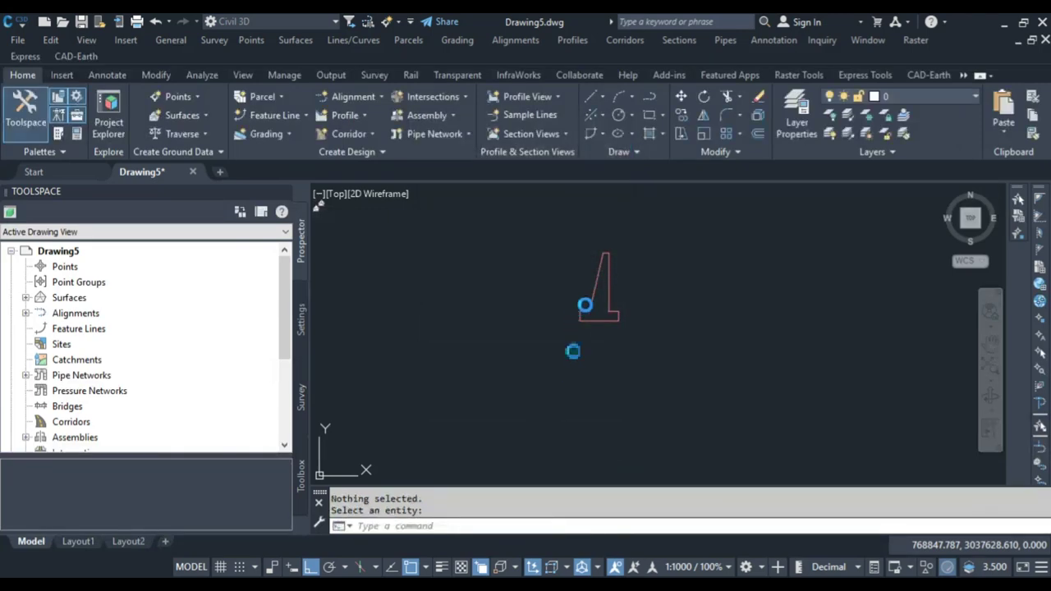
# Examine the point markers at the footing and stem corners of the R-W subassembly.
pyautogui.scroll(6, 599, 292)
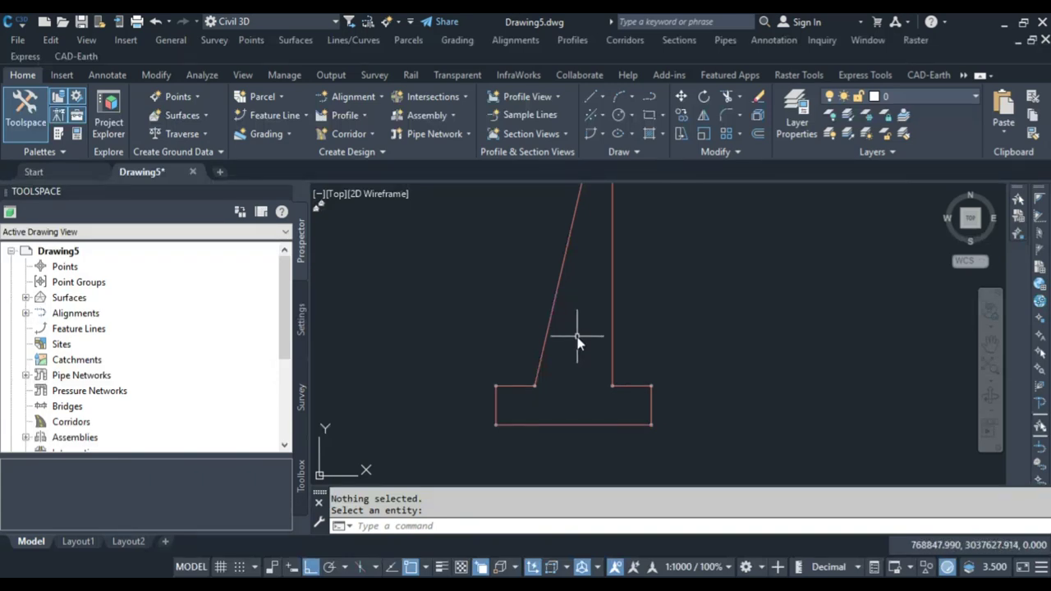
pyautogui.scroll(-2, 577, 341)
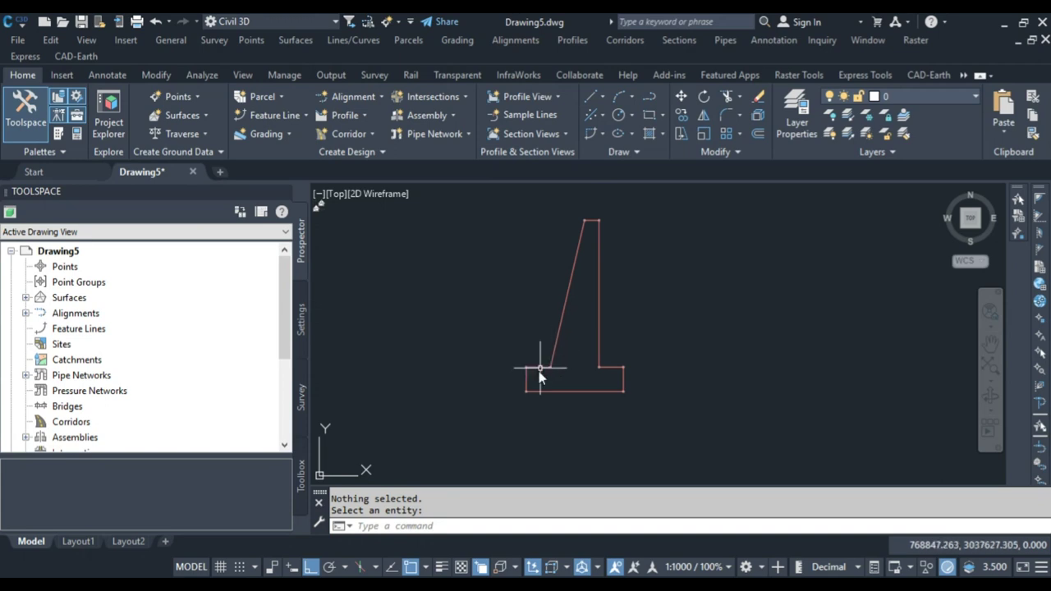
pyautogui.scroll(5, 544, 371)
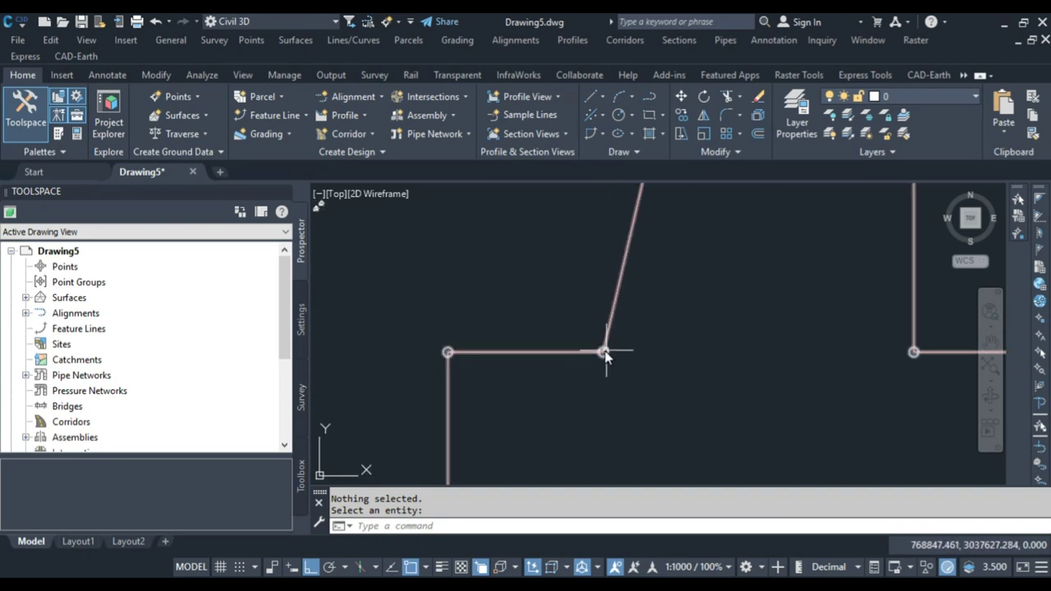
pyautogui.scroll(-5, 444, 353)
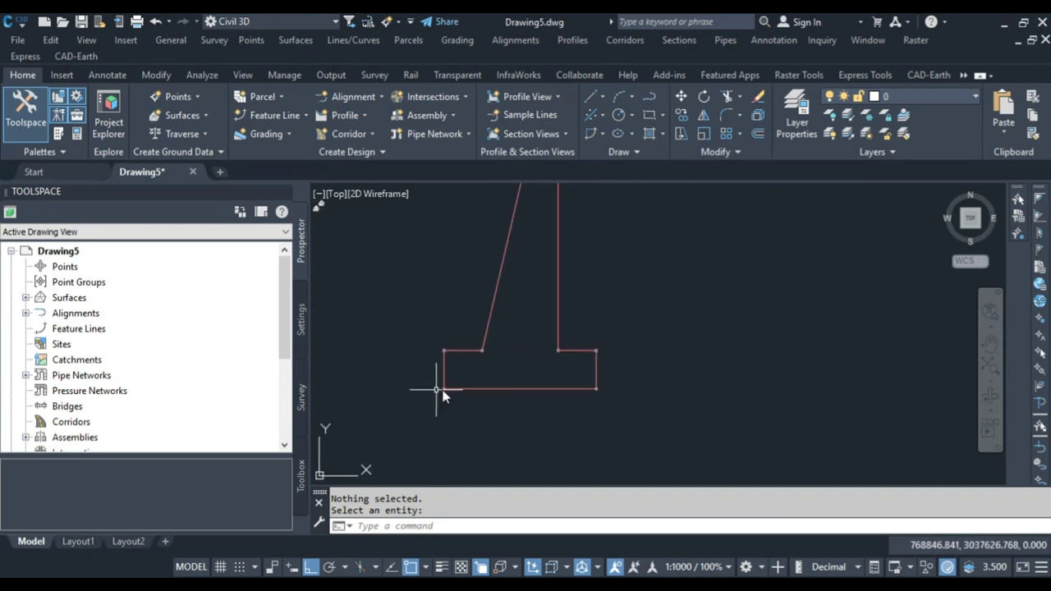
pyautogui.scroll(6, 596, 352)
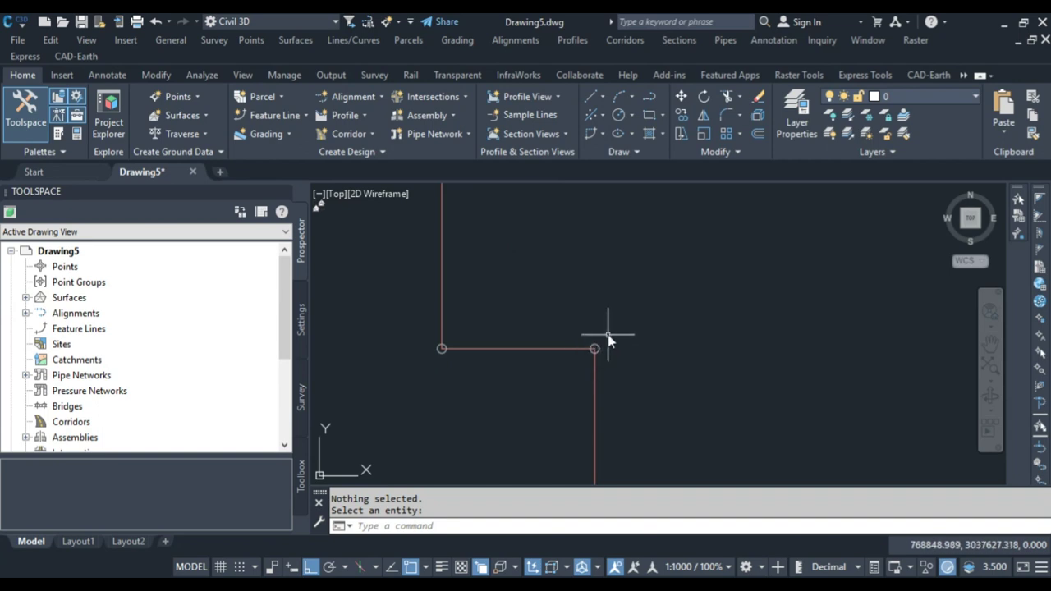
pyautogui.scroll(-6, 608, 340)
pyautogui.moveTo(551, 318)
pyautogui.mouseDown(button='middle')
pyautogui.moveTo(572, 389)
pyautogui.moveTo(577, 382)
pyautogui.mouseUp(button='middle')
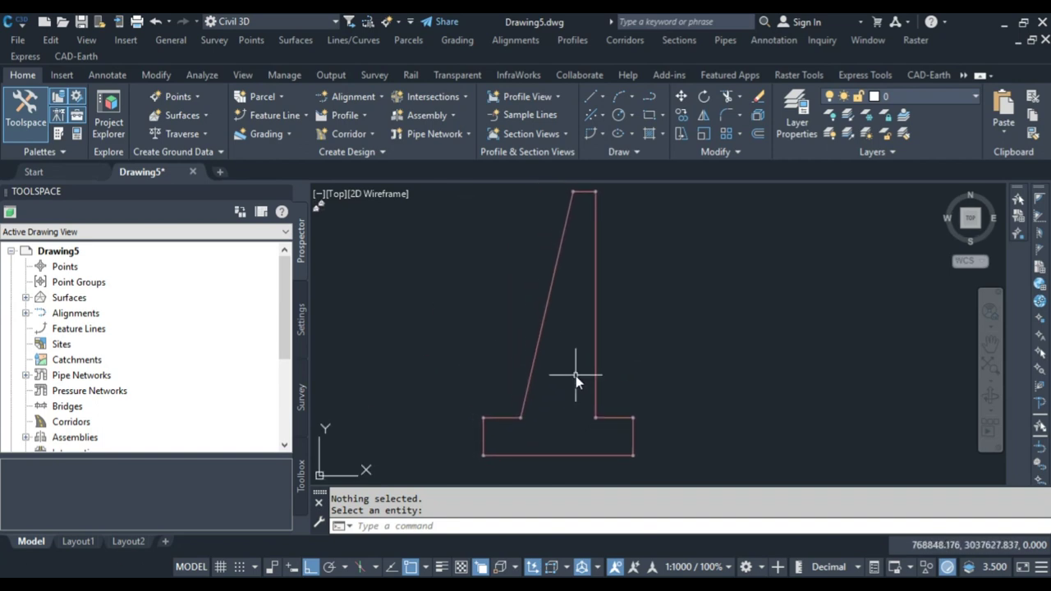
# Add code 1 to the subassembly point at the footing's upper-left corner.
pyautogui.click(557, 284)
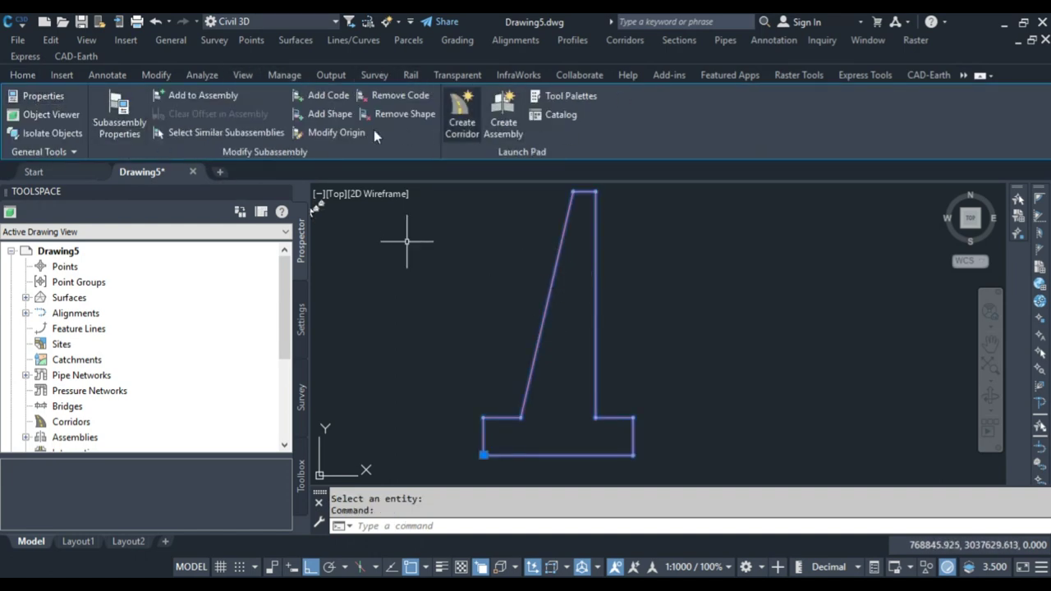
pyautogui.click(332, 94)
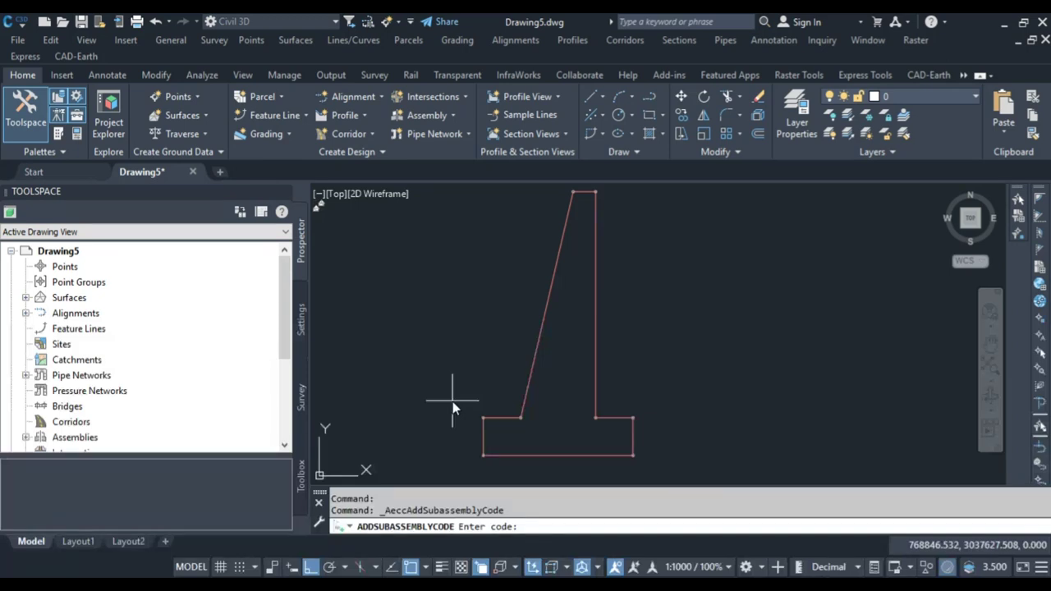
pyautogui.write('1')
pyautogui.press('Return')
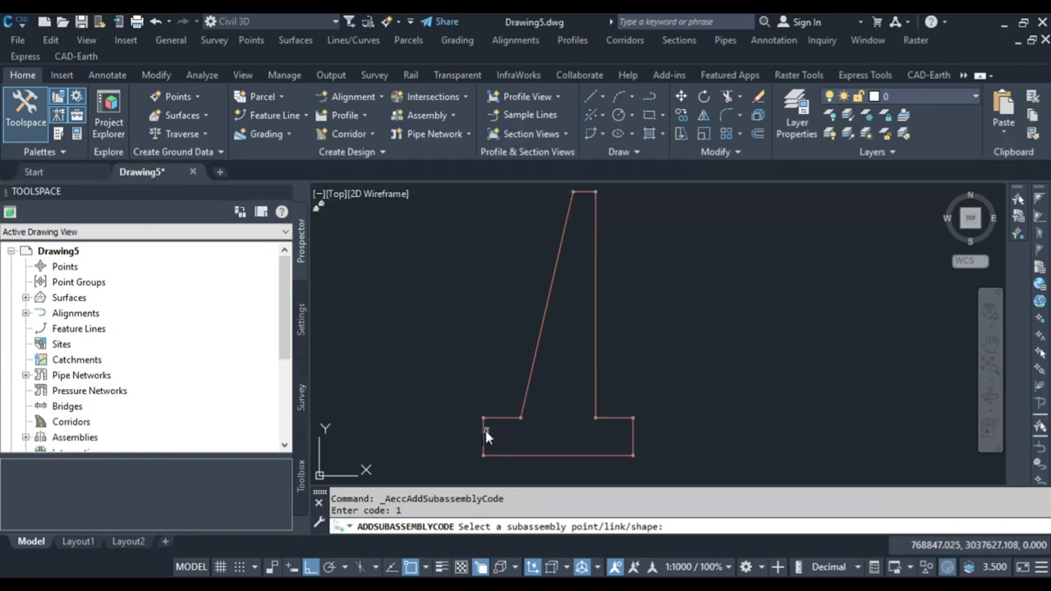
pyautogui.scroll(6, 485, 423)
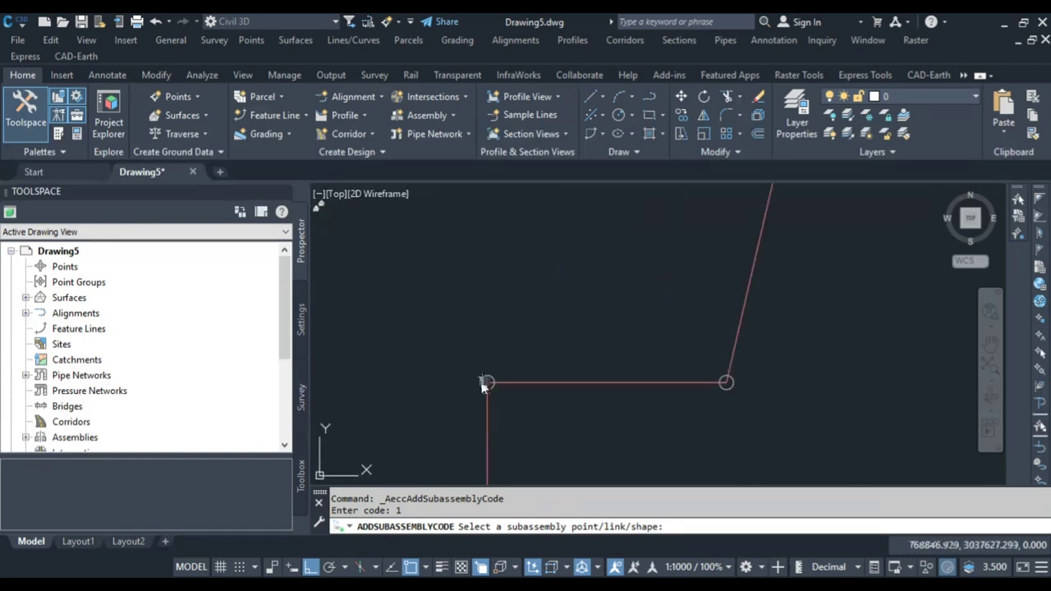
pyautogui.click(485, 384)
pyautogui.scroll(5, 486, 391)
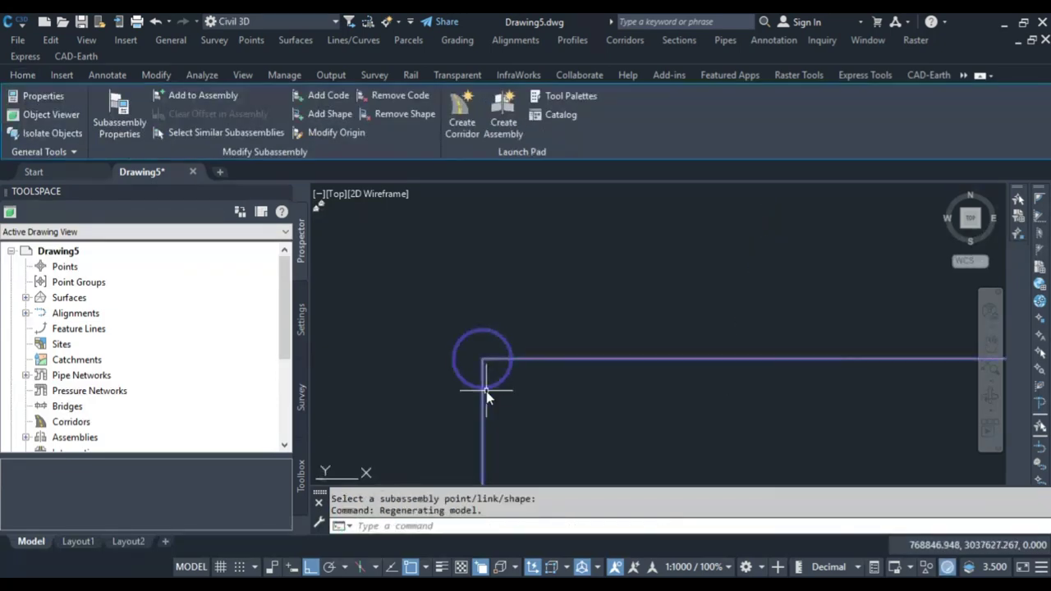
pyautogui.press('Escape')
pyautogui.scroll(-3, 441, 345)
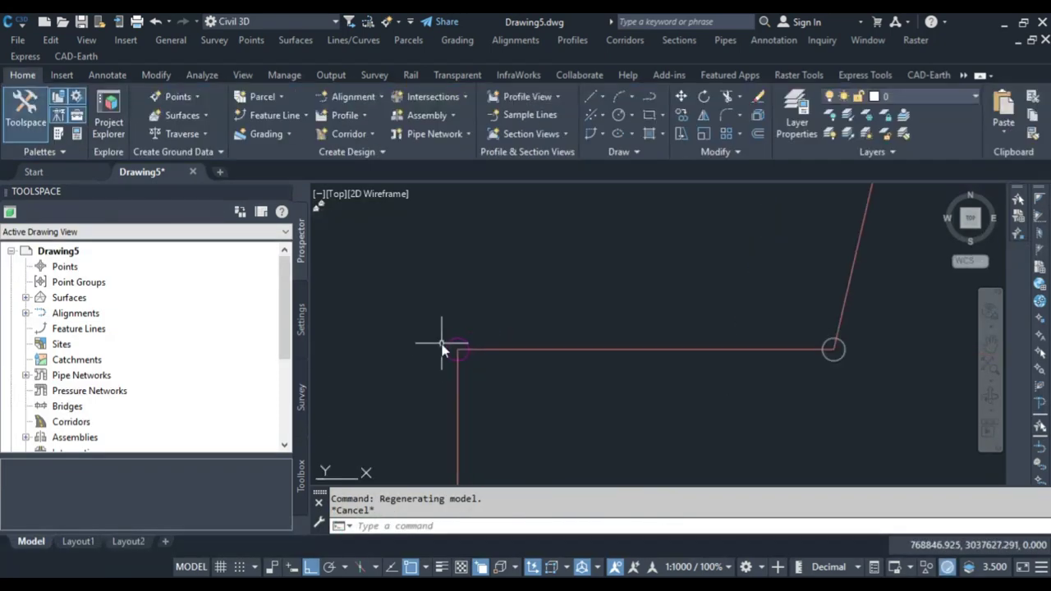
# Add code 2 to the subassembly point where the sloped stem face meets the footing top.
pyautogui.click(545, 353)
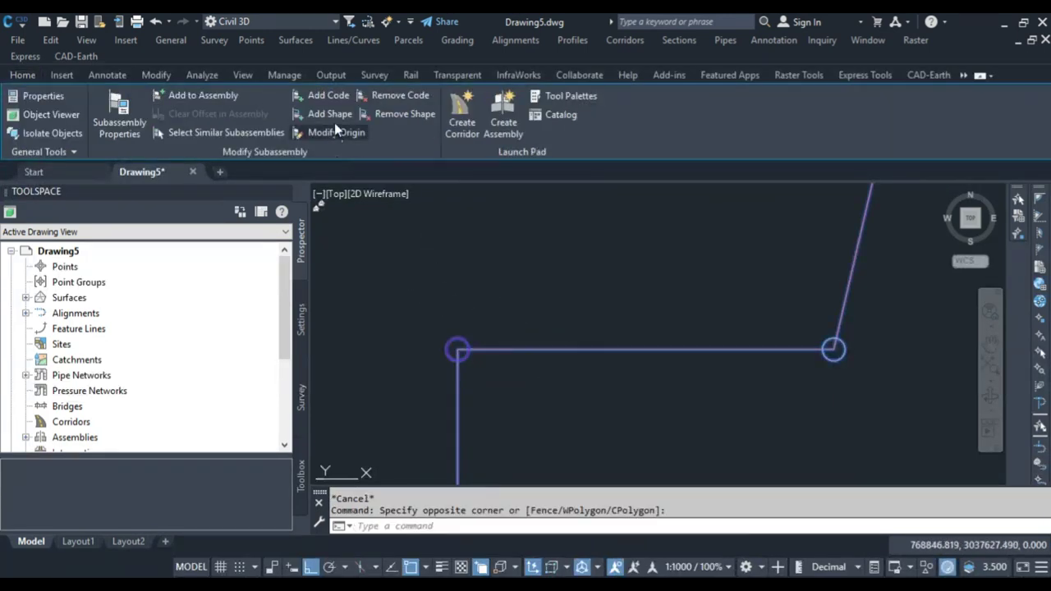
pyautogui.click(327, 95)
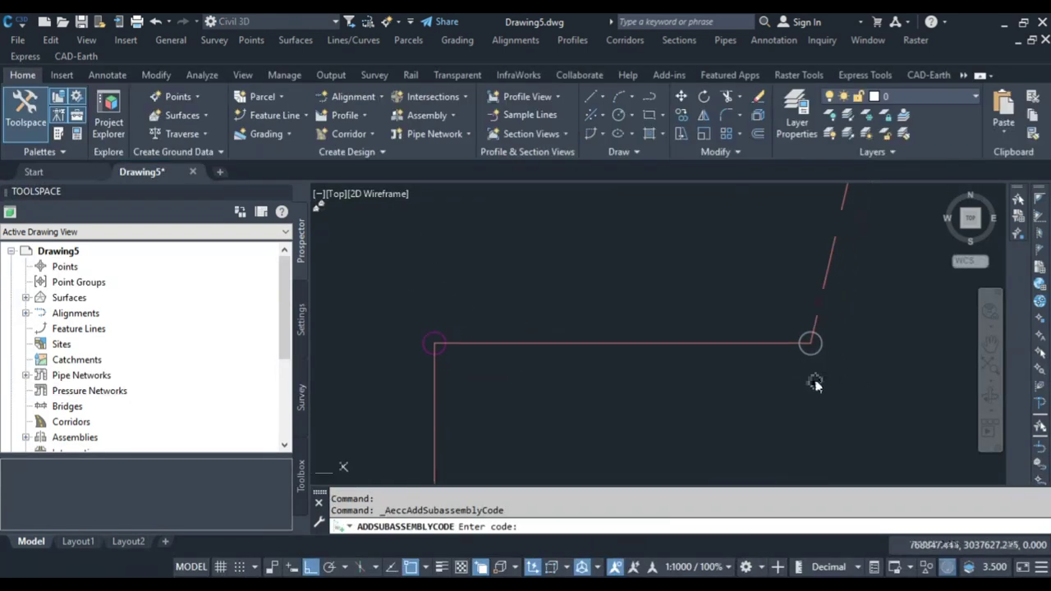
pyautogui.moveTo(816, 383); pyautogui.dragTo(743, 374, button='middle')
pyautogui.write('2')
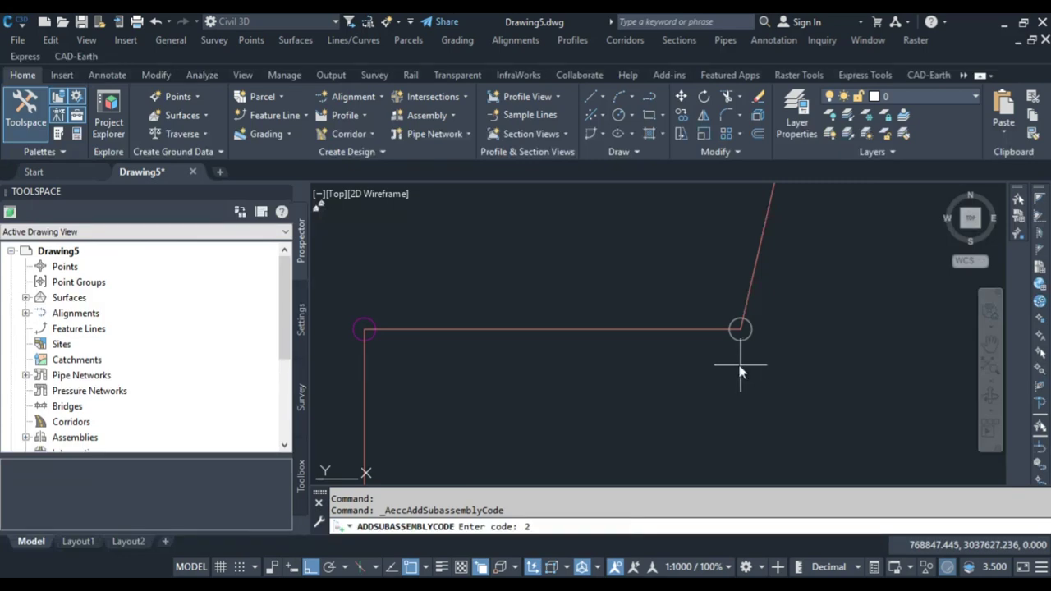
pyautogui.press('Return')
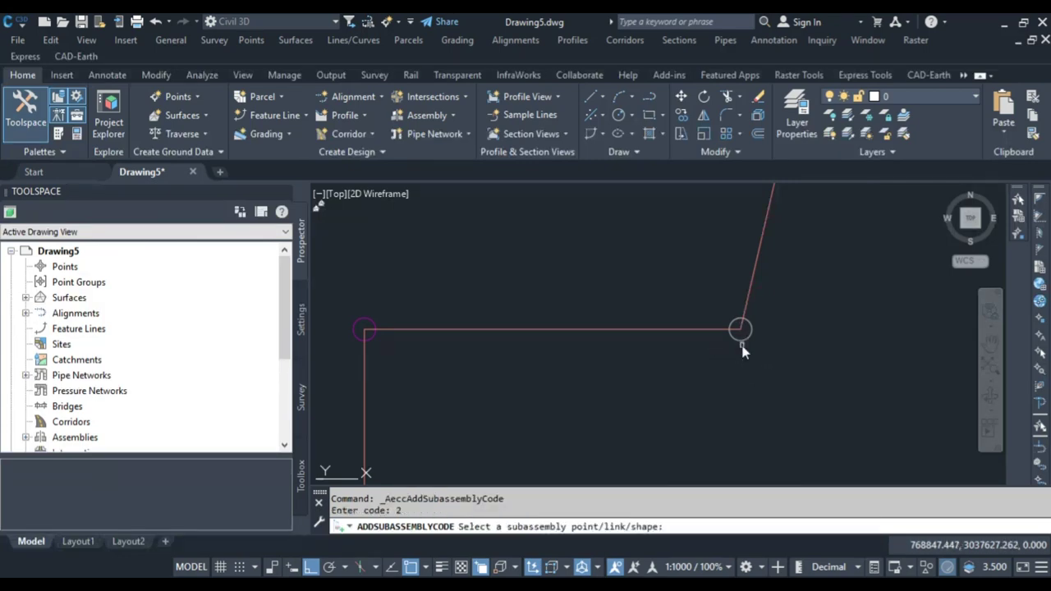
pyautogui.click(741, 332)
pyautogui.scroll(-5, 739, 356)
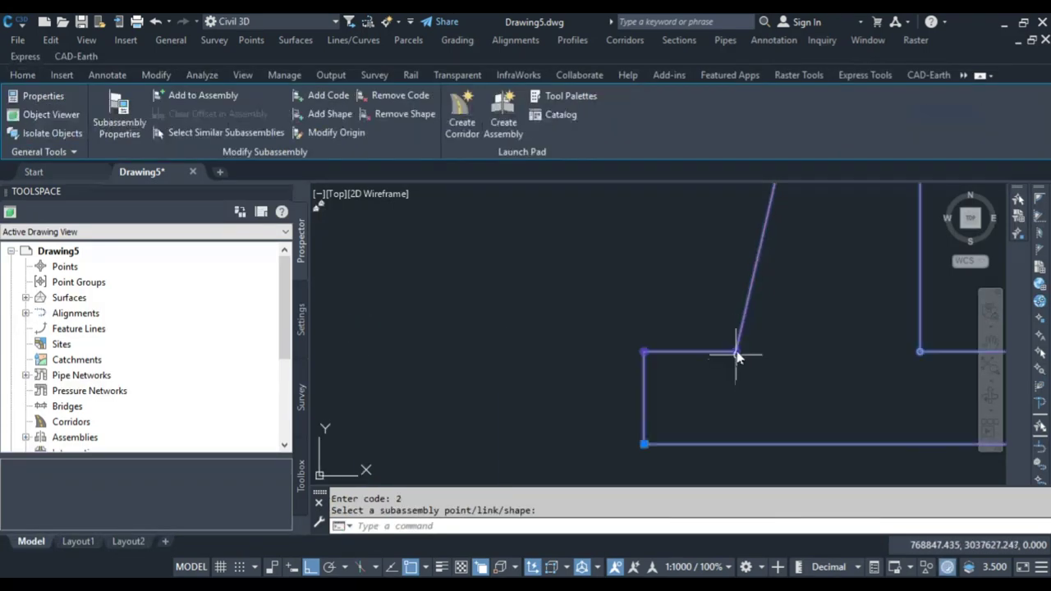
# Add code 3 to the subassembly point at the top of the sloped stem face.
pyautogui.press('Return')
pyautogui.scroll(3, 750, 339)
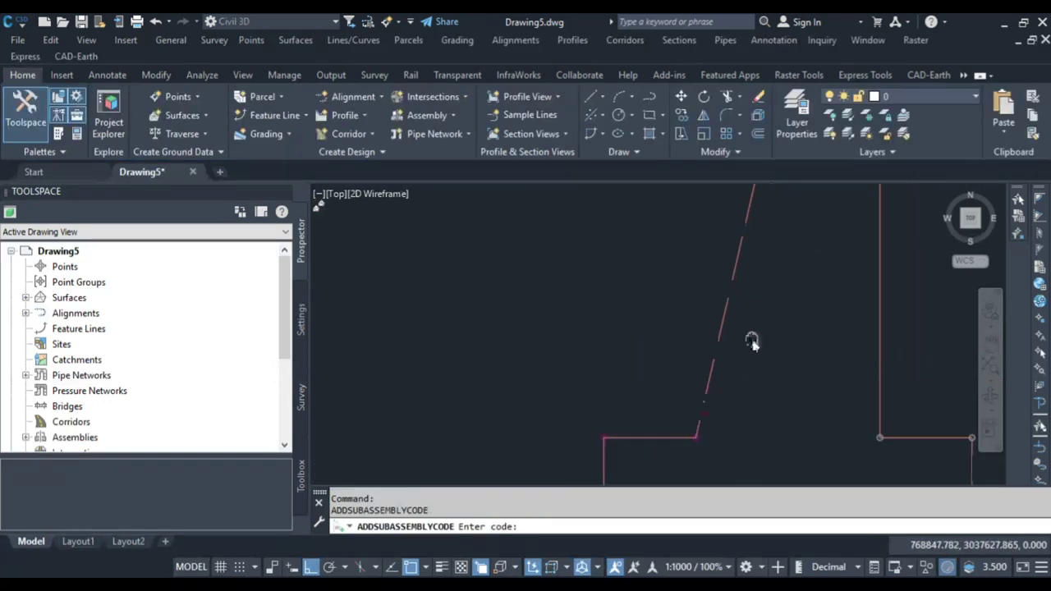
pyautogui.write('3')
pyautogui.press('Return')
pyautogui.scroll(-4, 710, 302)
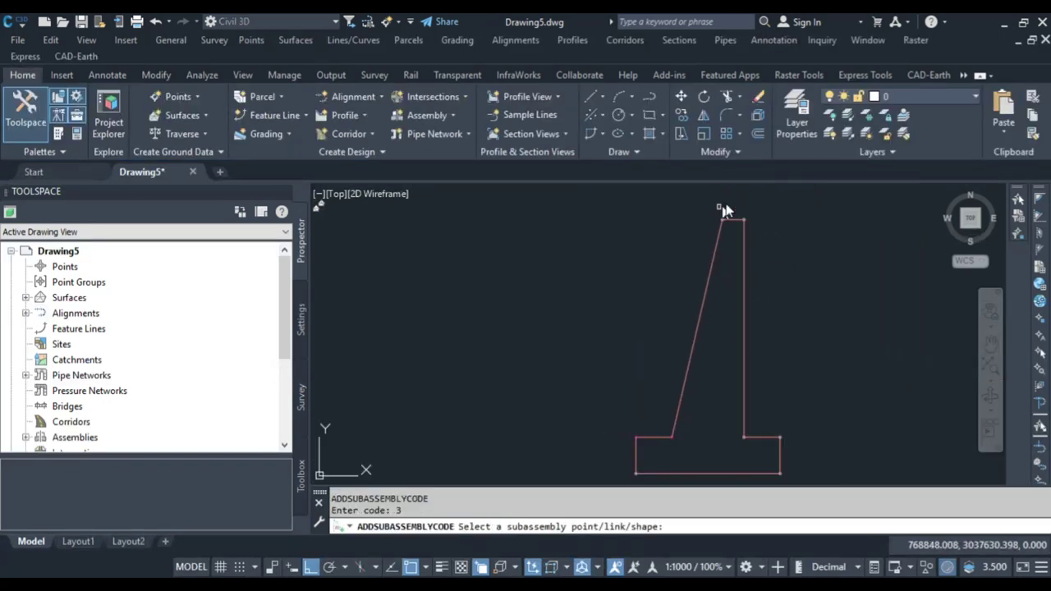
pyautogui.scroll(6, 725, 211)
pyautogui.click(670, 304)
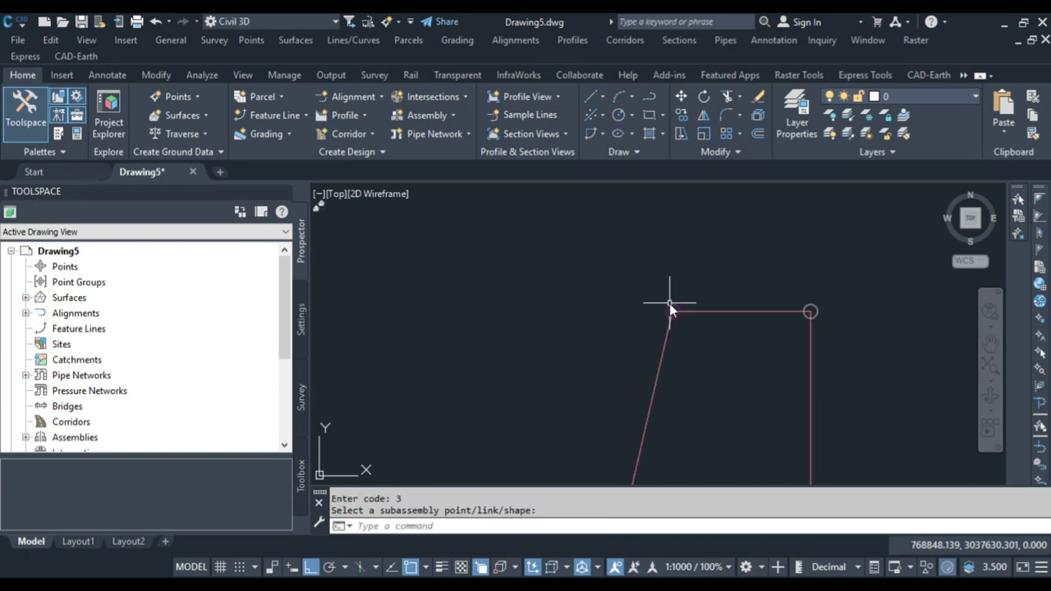
# Add code 4 to the subassembly point at the top of the vertical stem face.
pyautogui.press('Return')
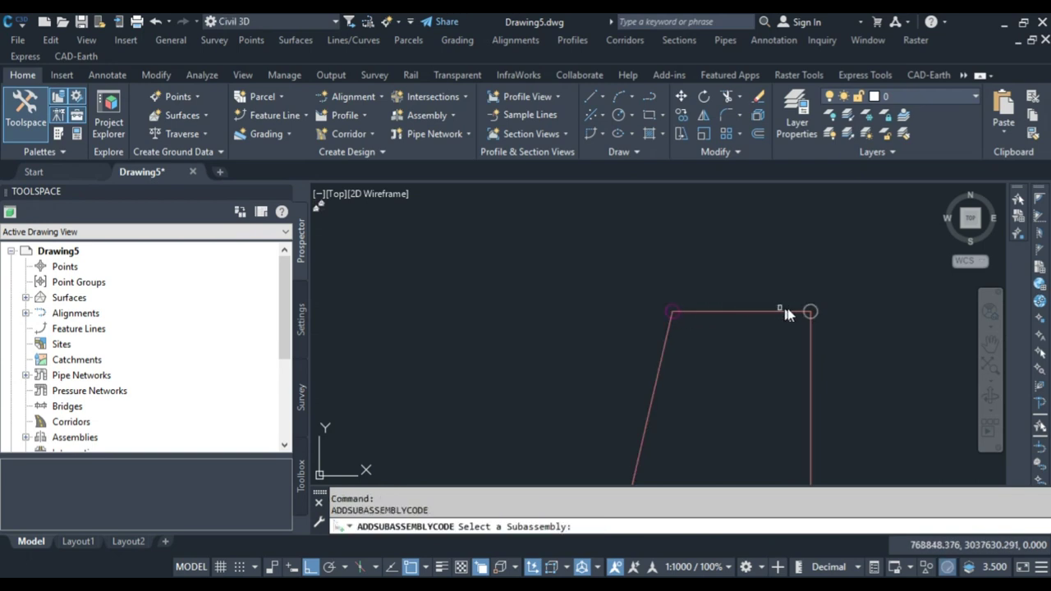
pyautogui.click(790, 312)
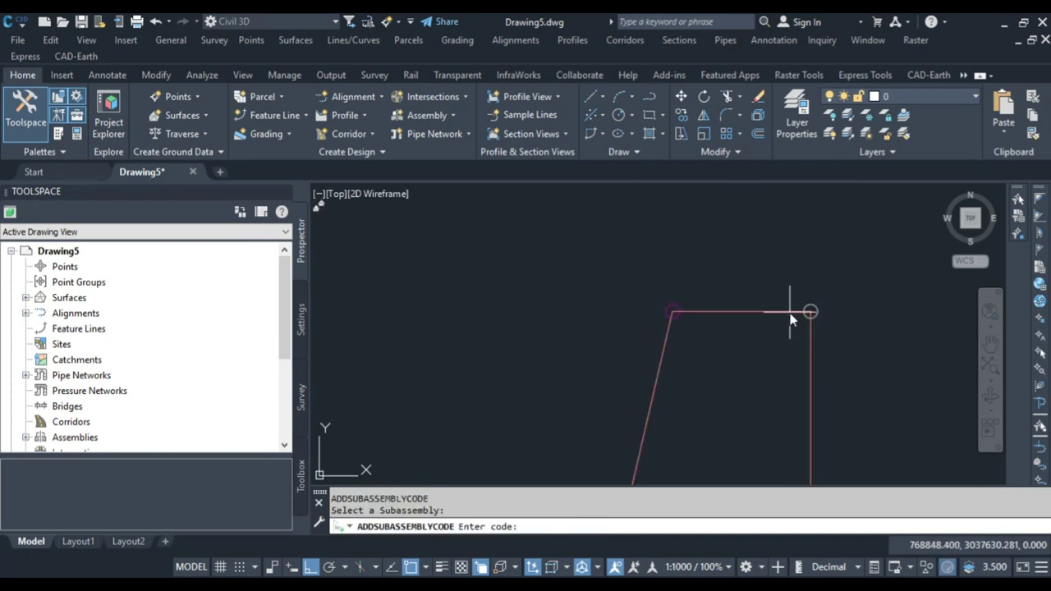
pyautogui.write('4')
pyautogui.press('Return')
pyautogui.click(810, 312)
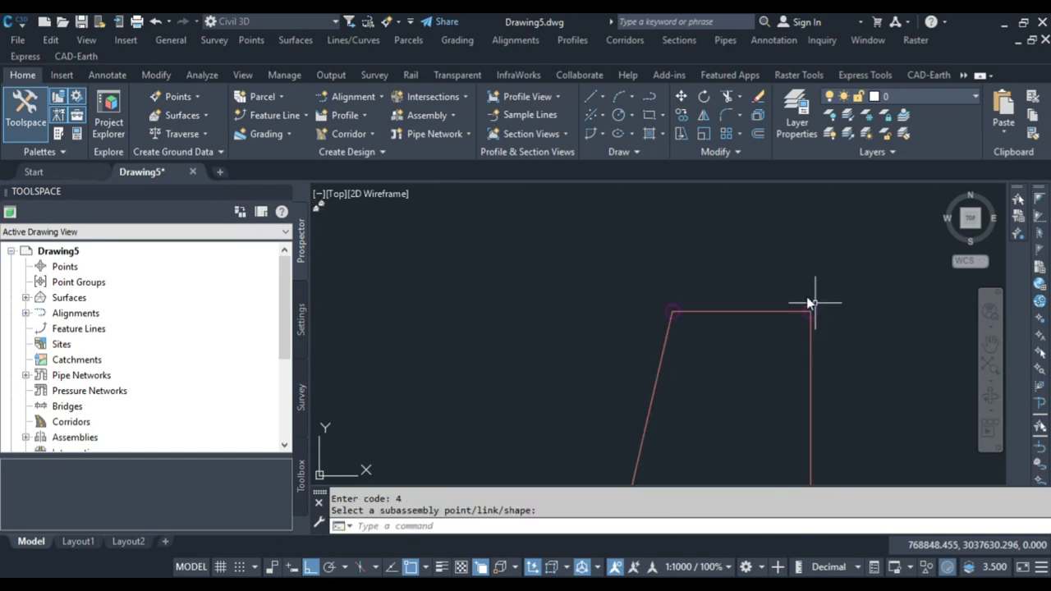
# Add code 5 to the subassembly point where the vertical stem face meets the footing top.
pyautogui.scroll(-5, 747, 257)
pyautogui.press('Return')
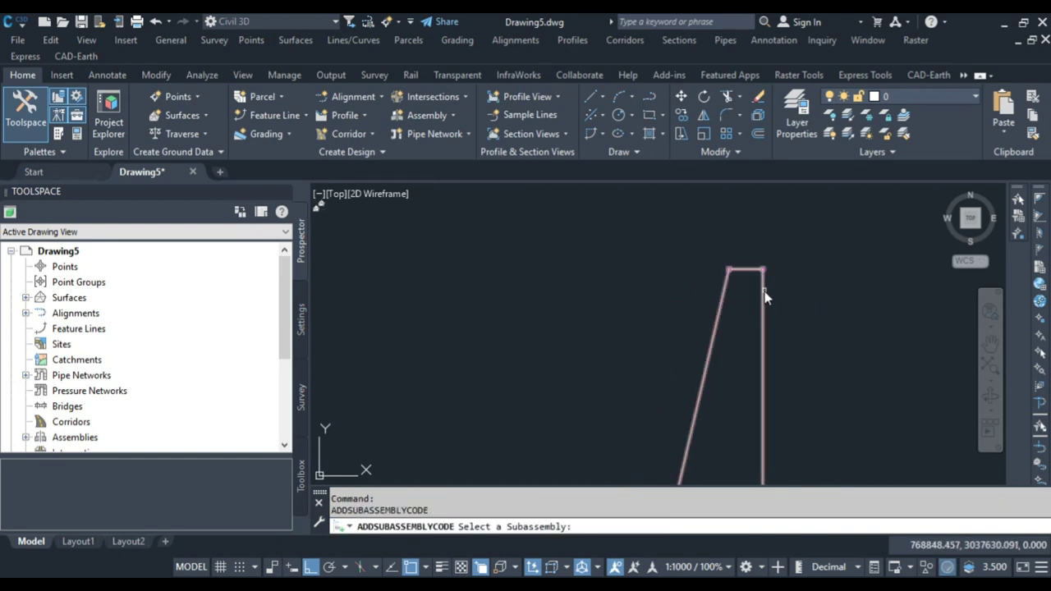
pyautogui.click(766, 295)
pyautogui.scroll(-3, 767, 402)
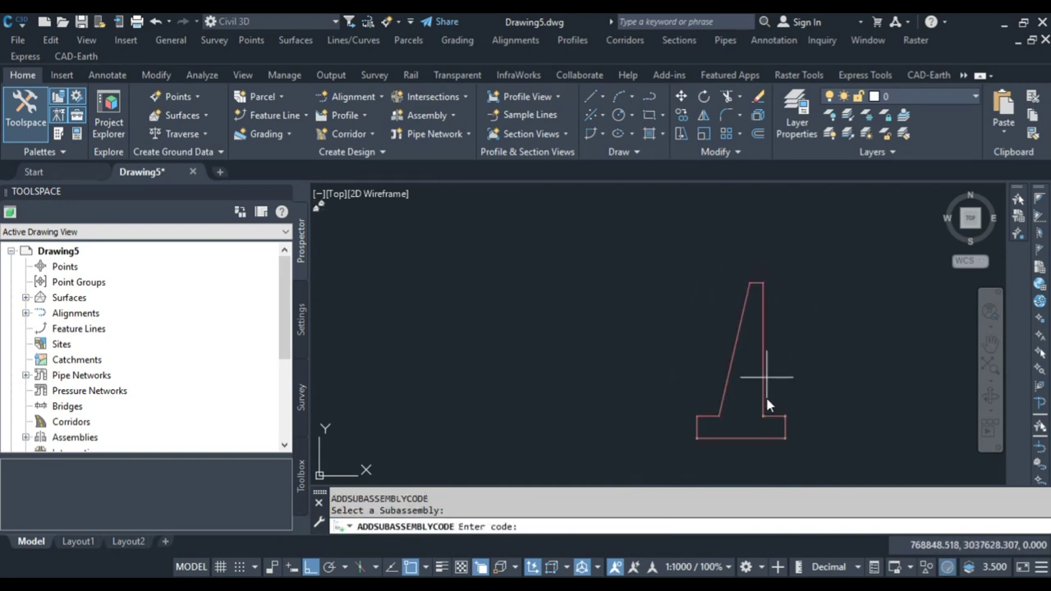
pyautogui.write('5')
pyautogui.press('Return')
pyautogui.scroll(4, 767, 421)
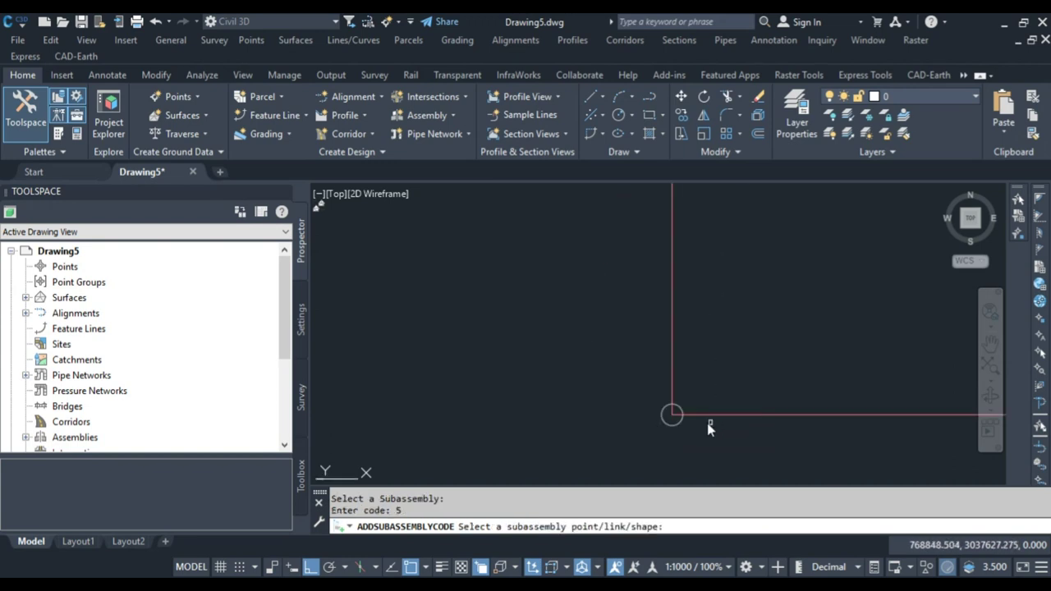
pyautogui.click(673, 416)
pyautogui.scroll(-4, 617, 398)
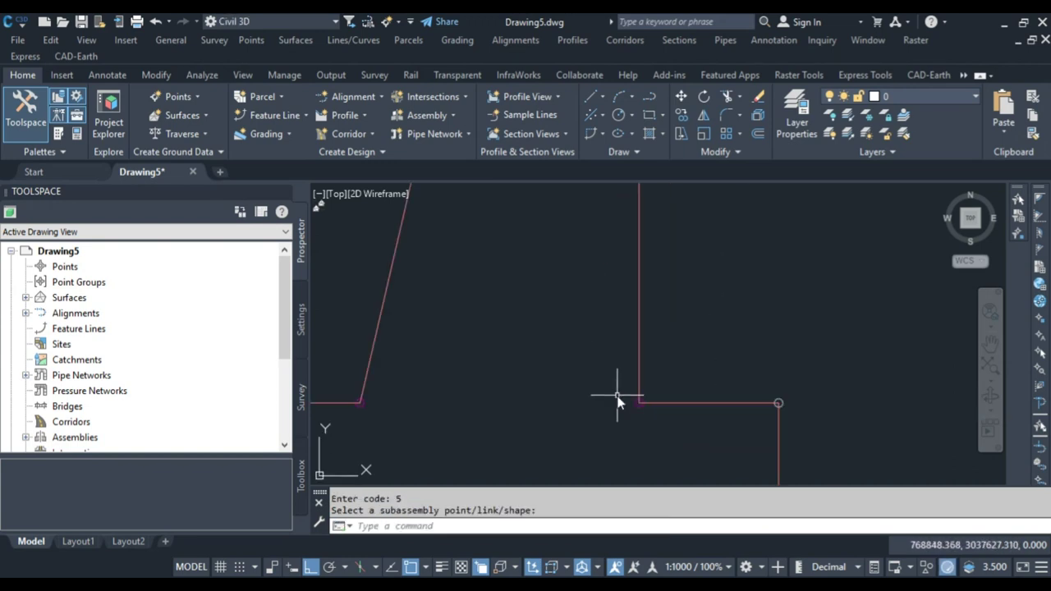
# Add code 6 to the subassembly point at the footing's upper-right corner.
pyautogui.scroll(-3, 617, 400)
pyautogui.press('Return')
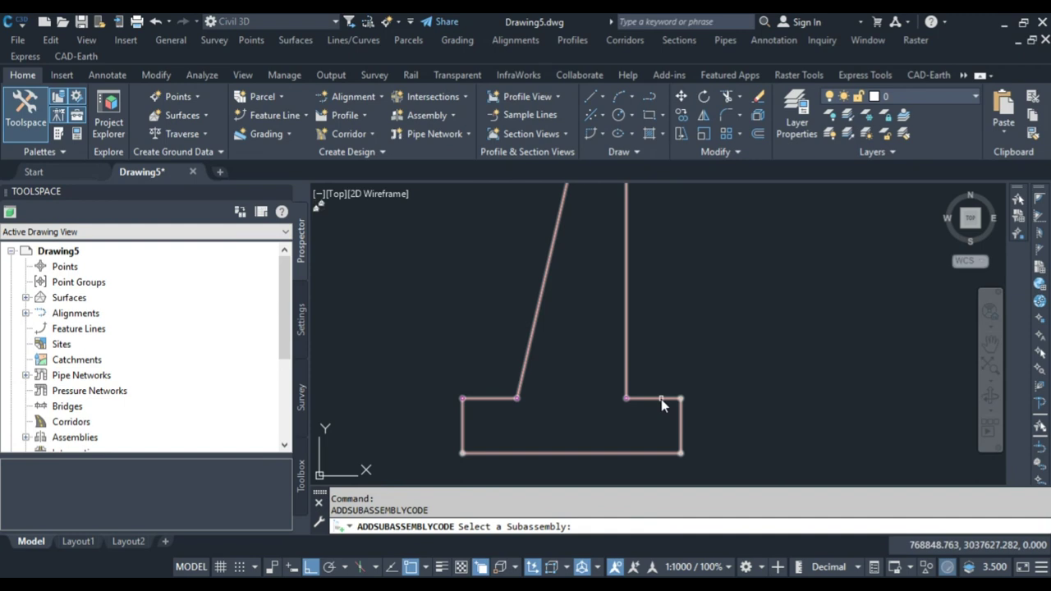
pyautogui.click(661, 399)
pyautogui.scroll(4, 678, 402)
pyautogui.write('6')
pyautogui.press('Return')
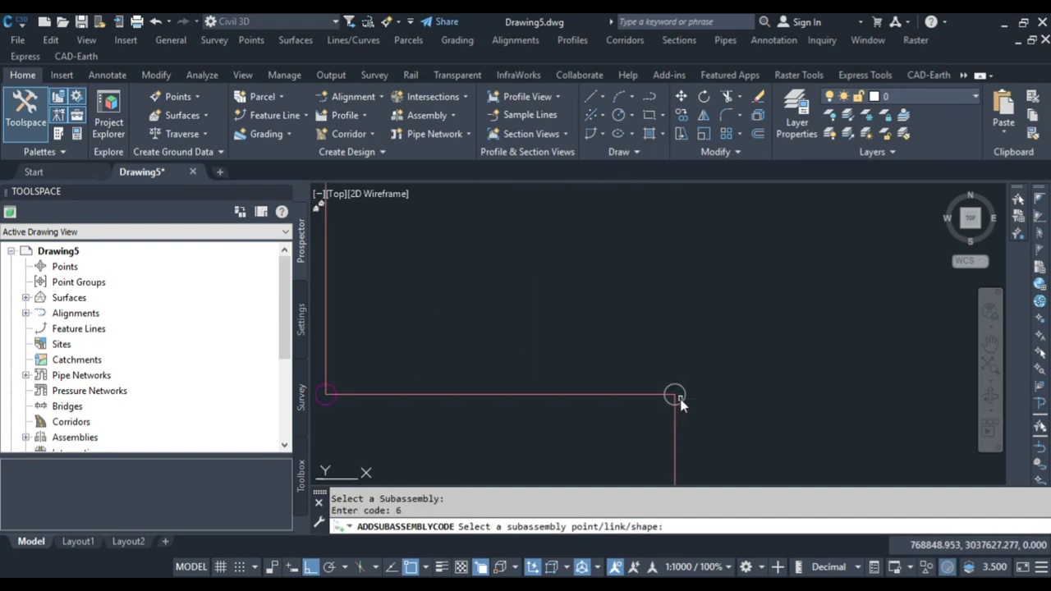
pyautogui.scroll(-4, 705, 380)
pyautogui.click(704, 397)
# Add code 7 to the subassembly point at the footing's lower-right corner.
pyautogui.press('Return')
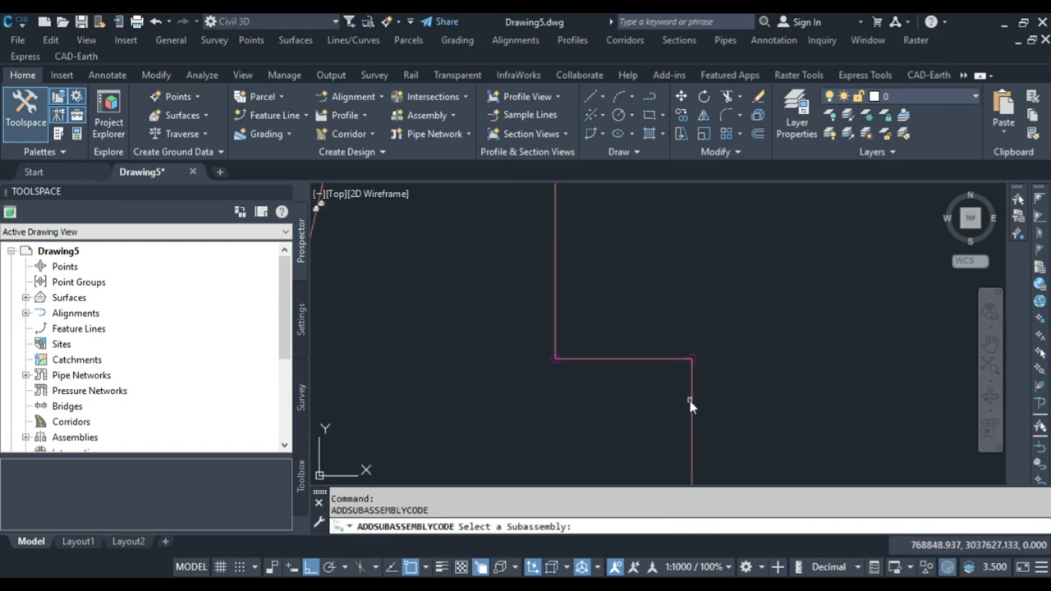
pyautogui.click(699, 366)
pyautogui.scroll(-3, 700, 382)
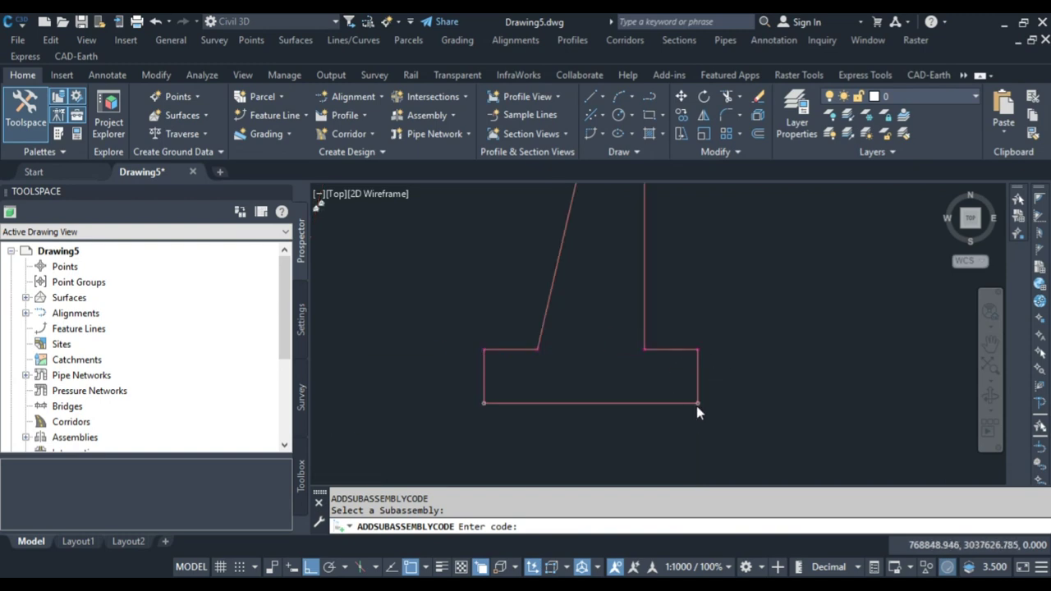
pyautogui.scroll(4, 696, 406)
pyautogui.write('7')
pyautogui.press('Return')
pyautogui.scroll(2, 697, 406)
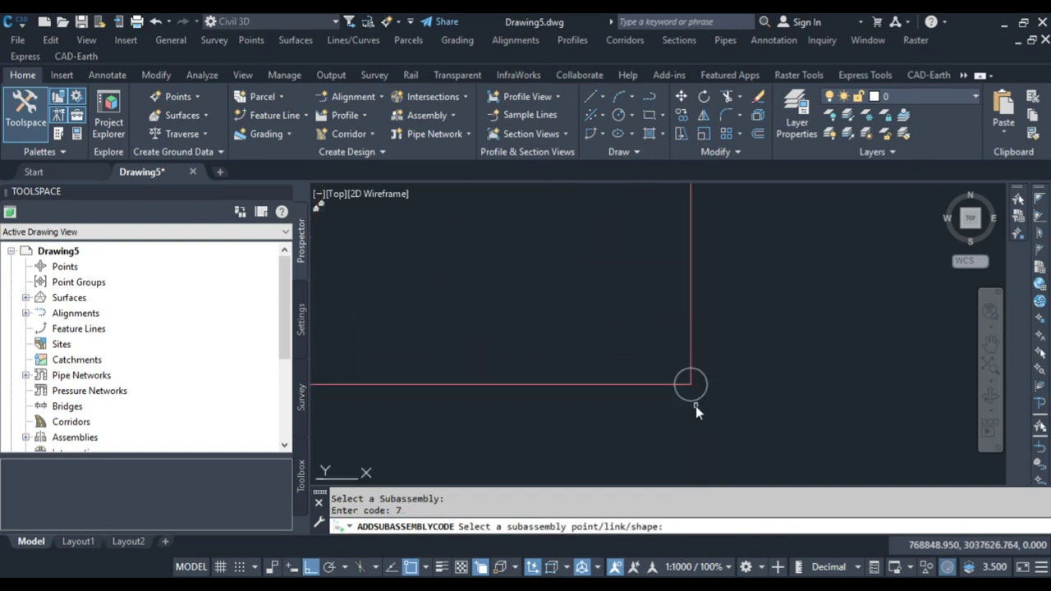
pyautogui.click(696, 406)
# Add code 8 to the subassembly point at the footing's lower-left corner.
pyautogui.press('Return')
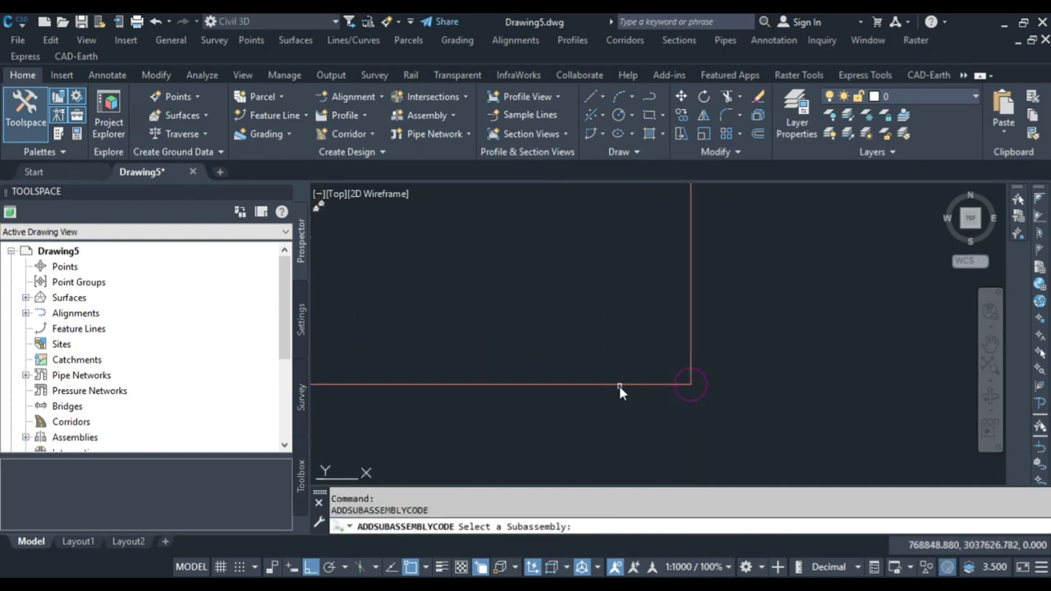
pyautogui.click(619, 383)
pyautogui.scroll(-1, 638, 380)
pyautogui.scroll(-1, 638, 378)
pyautogui.write('8')
pyautogui.press('Return')
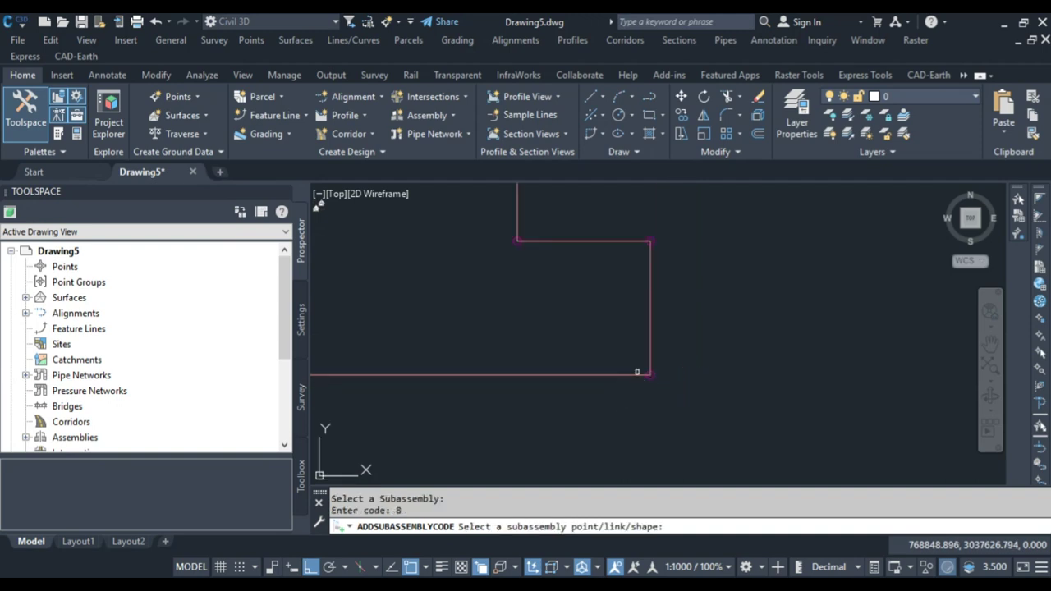
pyautogui.scroll(-1, 616, 378)
pyautogui.scroll(4, 495, 372)
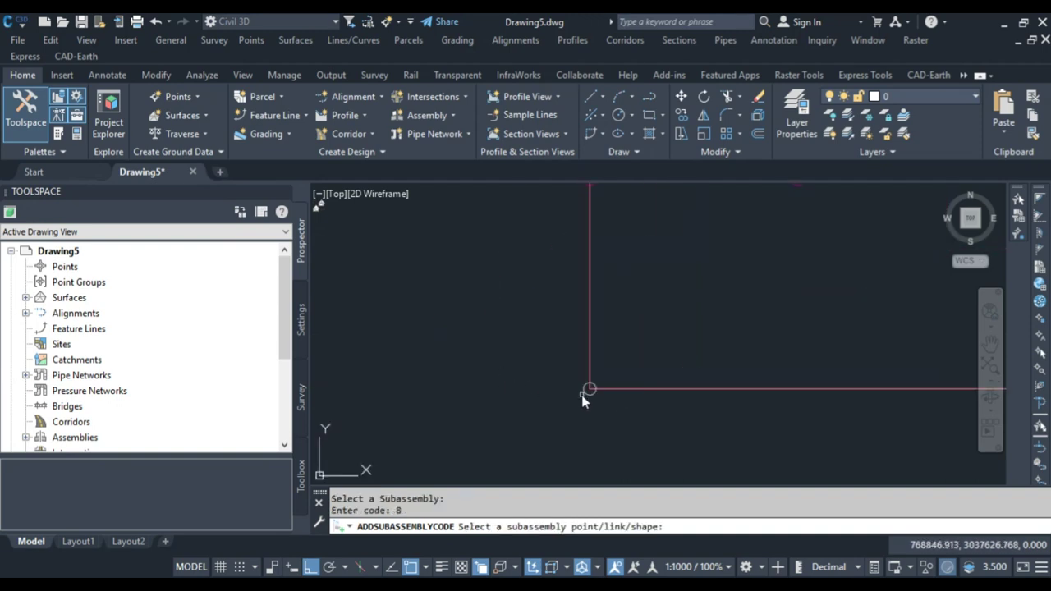
pyautogui.click(589, 396)
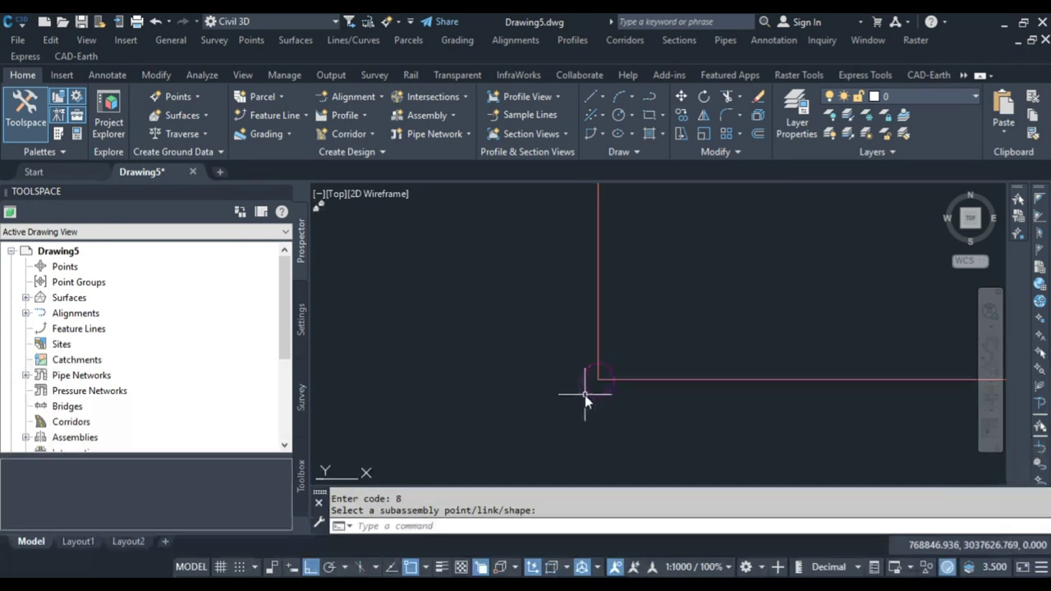
# Add code A to the footing-top link between the upper-left corner and the sloped stem face.
pyautogui.scroll(-4, 583, 395)
pyautogui.scroll(-4, 601, 381)
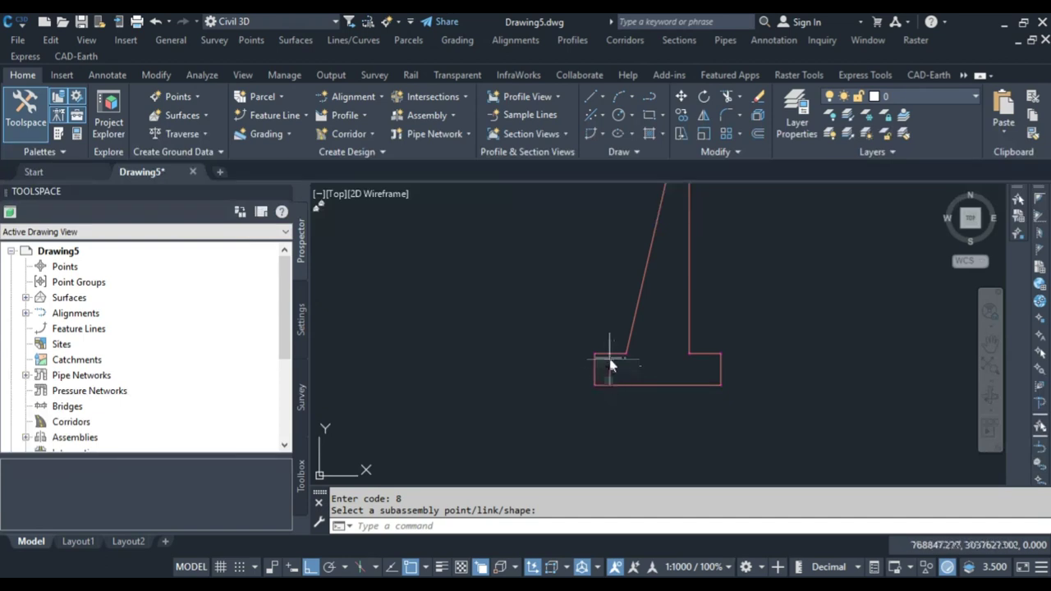
pyautogui.click(610, 356)
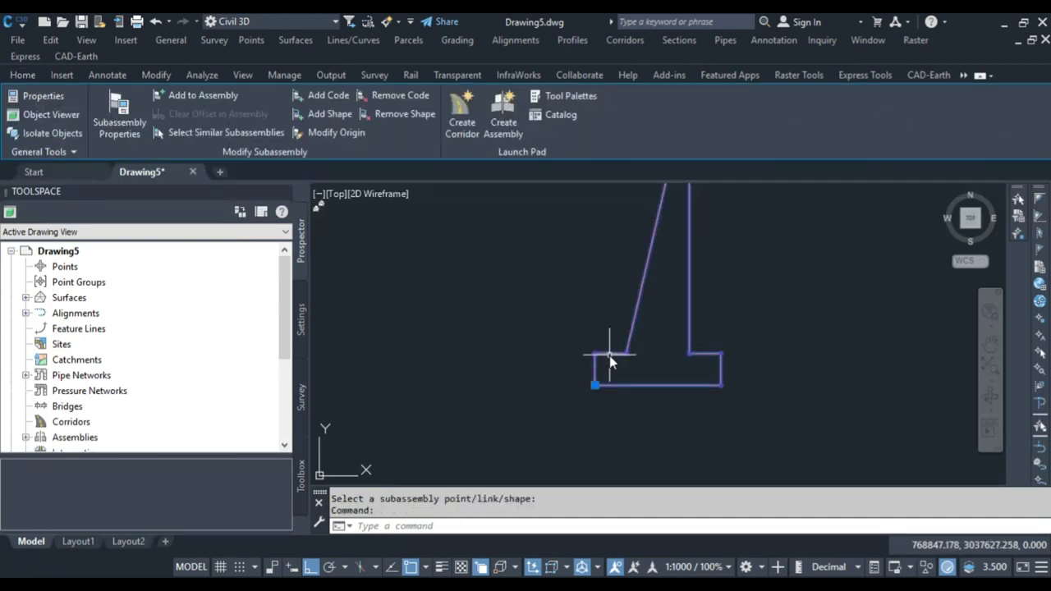
pyautogui.scroll(2, 609, 356)
pyautogui.scroll(-2, 585, 359)
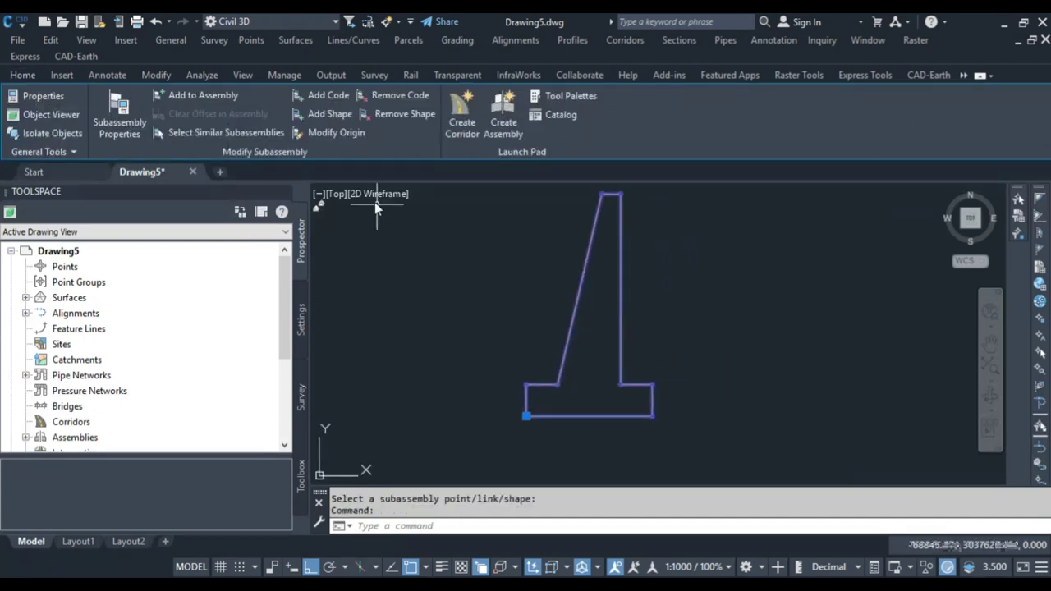
pyautogui.click(326, 95)
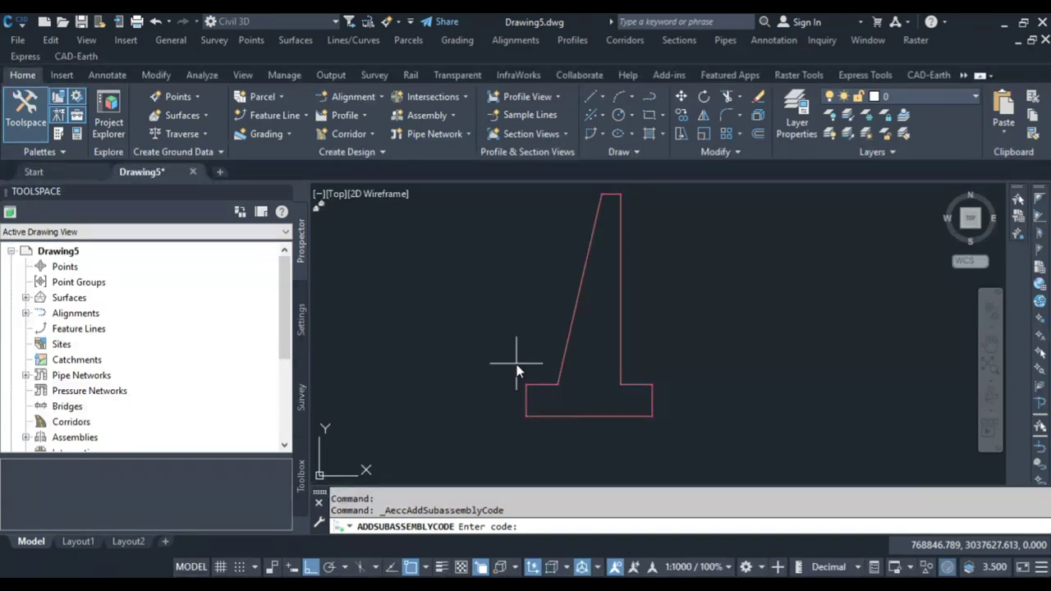
pyautogui.press('Return')
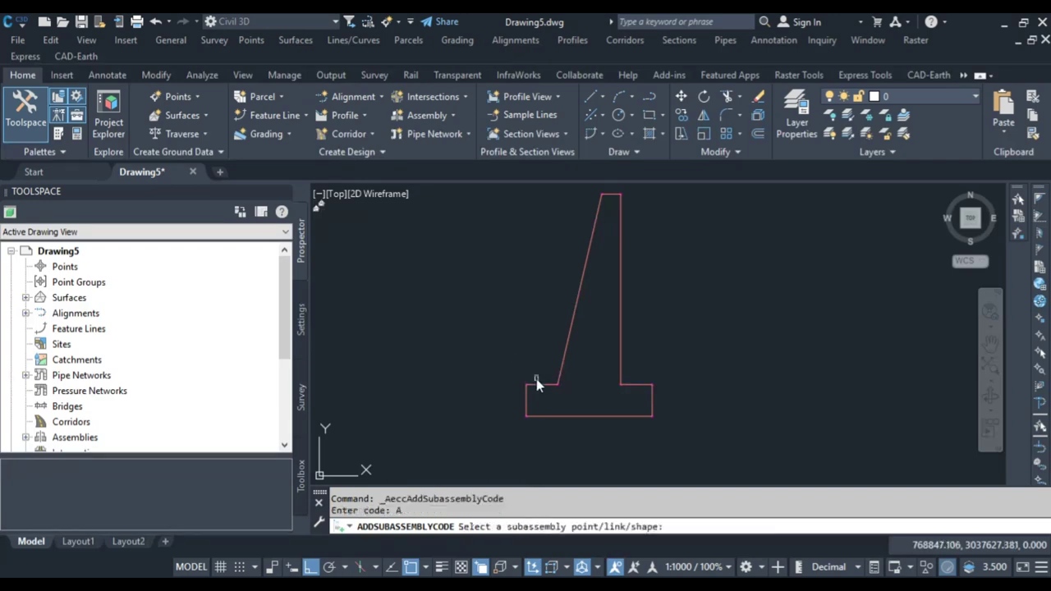
pyautogui.press('Escape')
pyautogui.click(542, 392)
pyautogui.scroll(6, 530, 390)
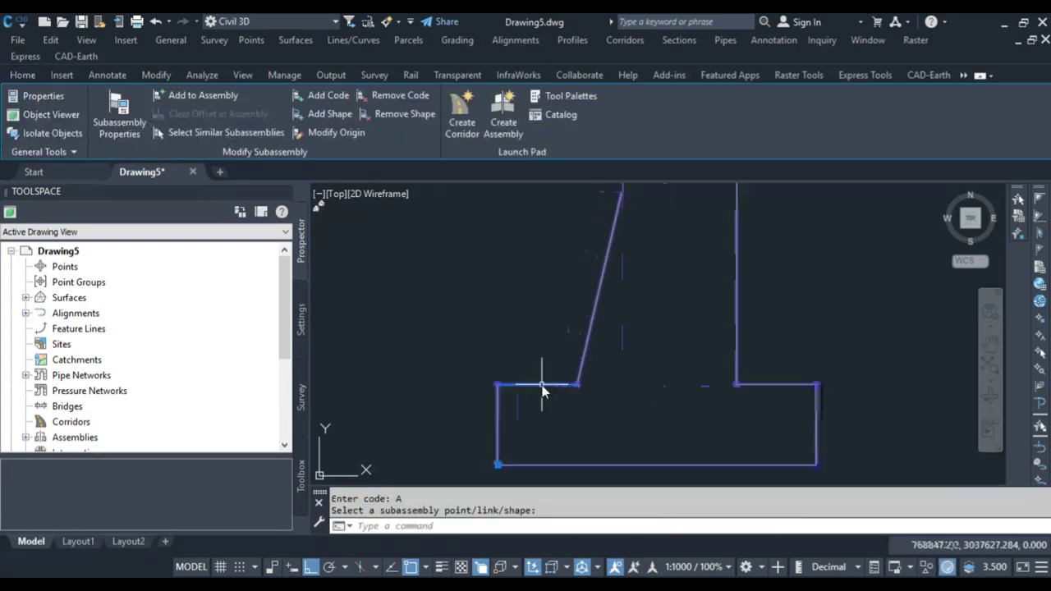
pyautogui.press('Escape')
pyautogui.scroll(-2, 526, 376)
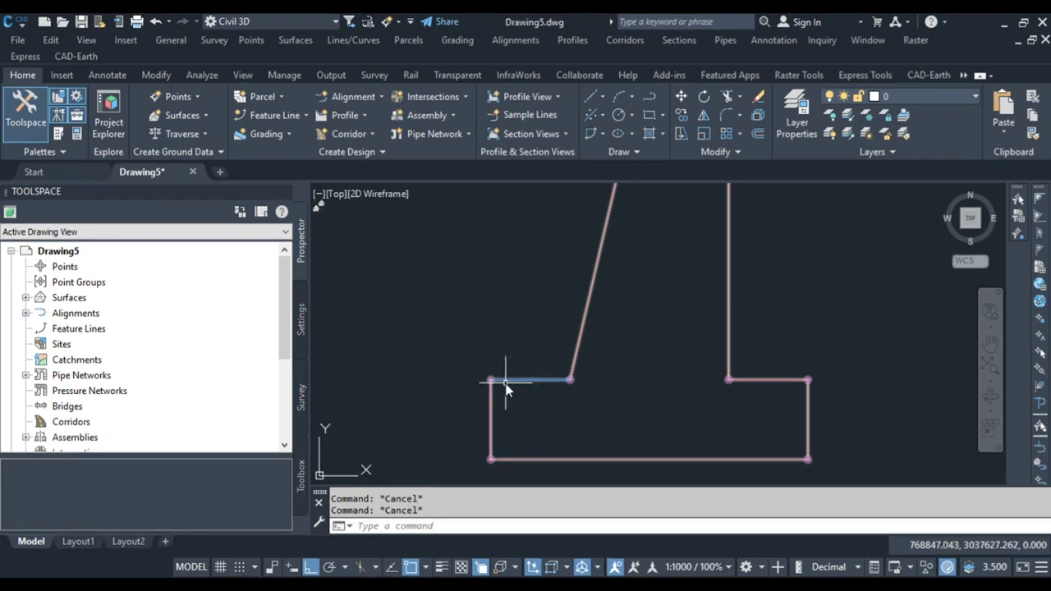
# Add code B to the subassembly link along the sloped stem face.
pyautogui.scroll(6, 493, 379)
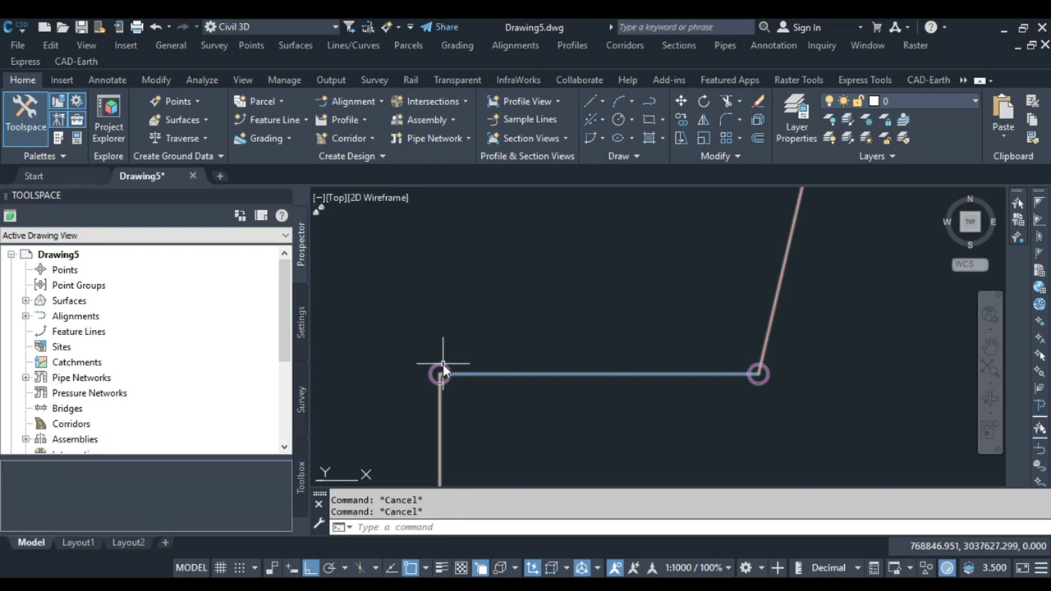
pyautogui.scroll(-6, 442, 363)
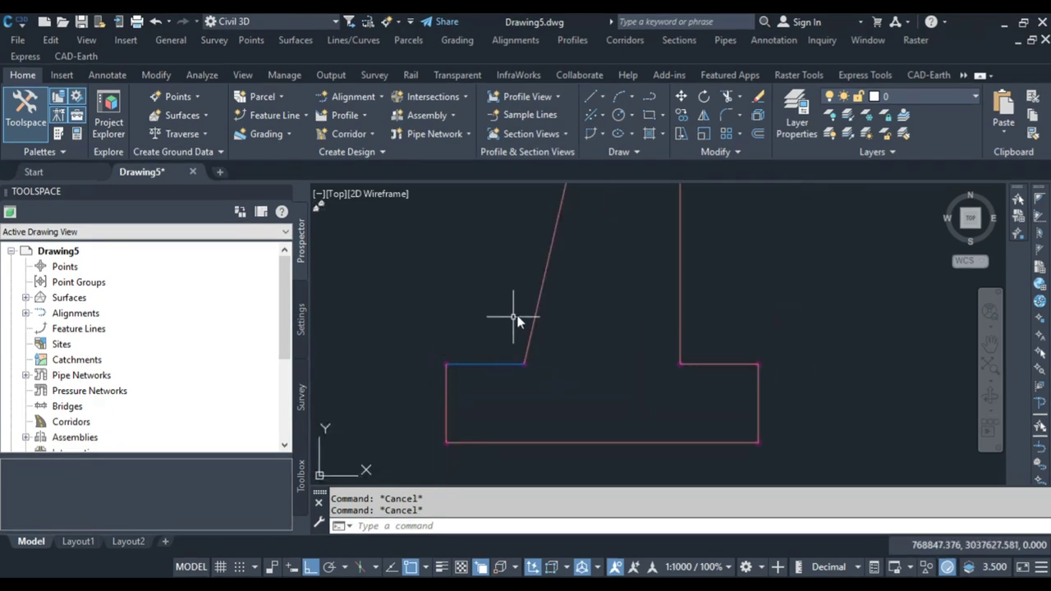
pyautogui.click(541, 306)
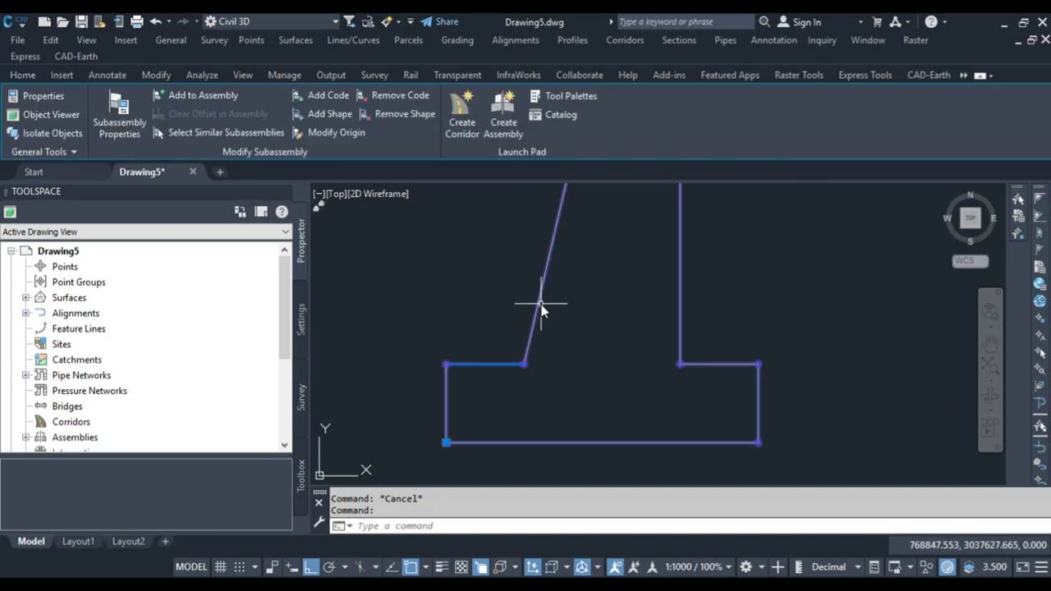
pyautogui.click(325, 97)
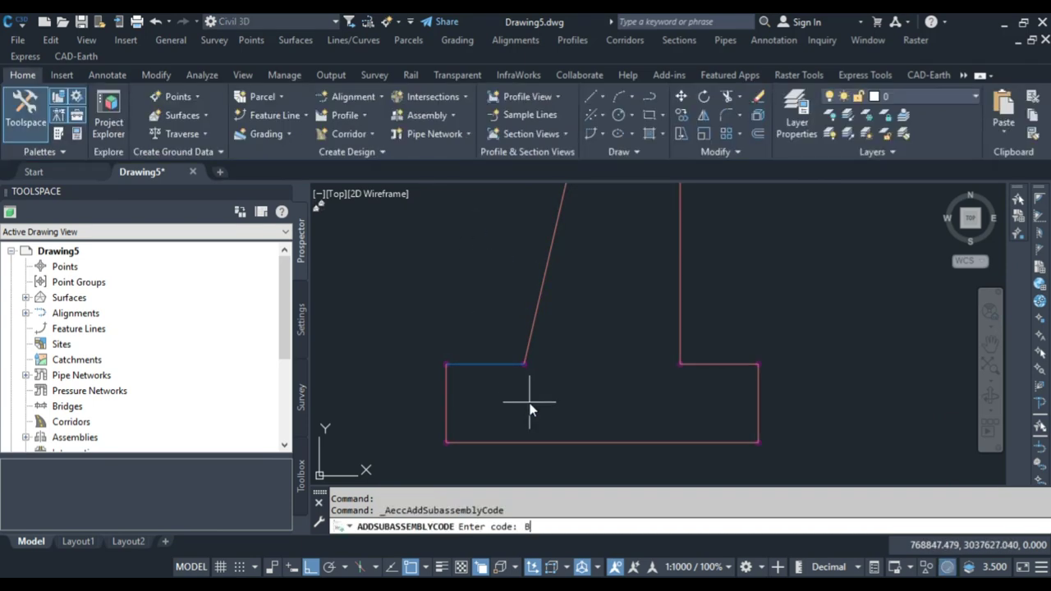
pyautogui.write('B')
pyautogui.press('Return')
pyautogui.click(540, 301)
pyautogui.scroll(-5, 575, 414)
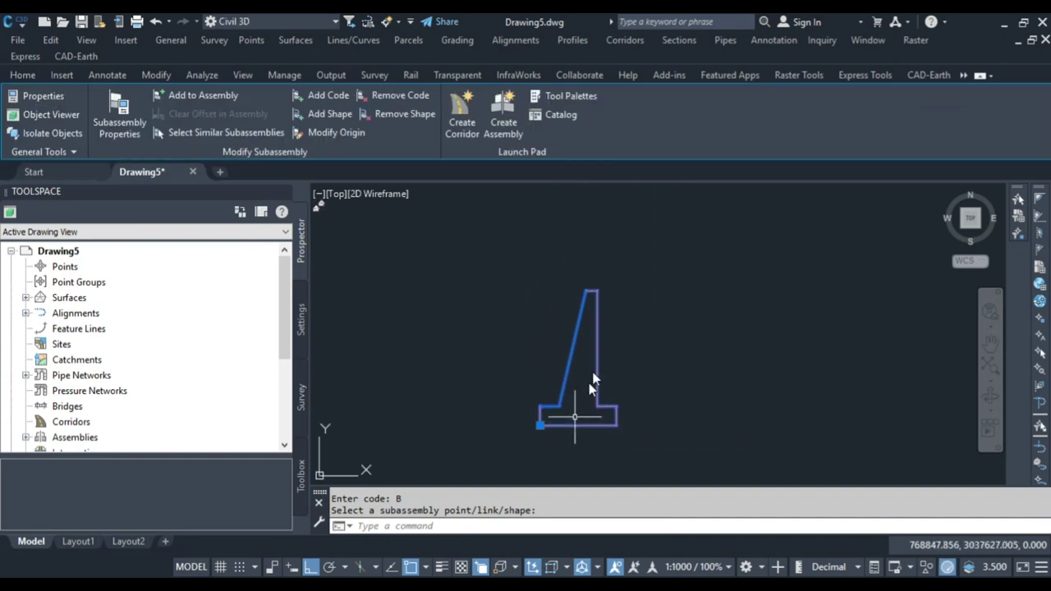
# Add the next letter code after B to the short horizontal link across the top of the stem.
pyautogui.press('Escape')
pyautogui.press('Return')
pyautogui.scroll(5, 595, 296)
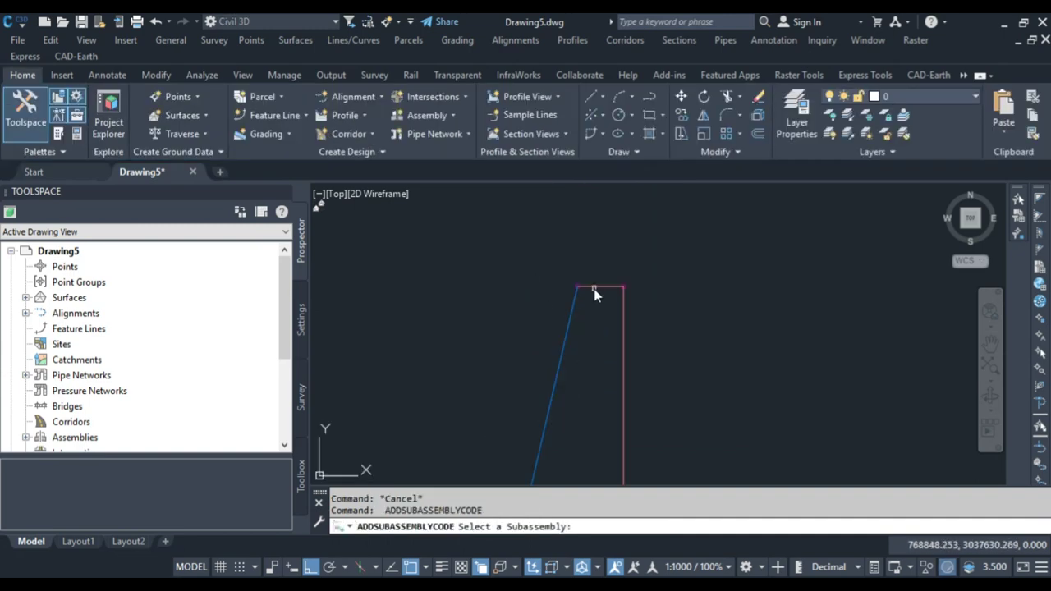
pyautogui.click(595, 295)
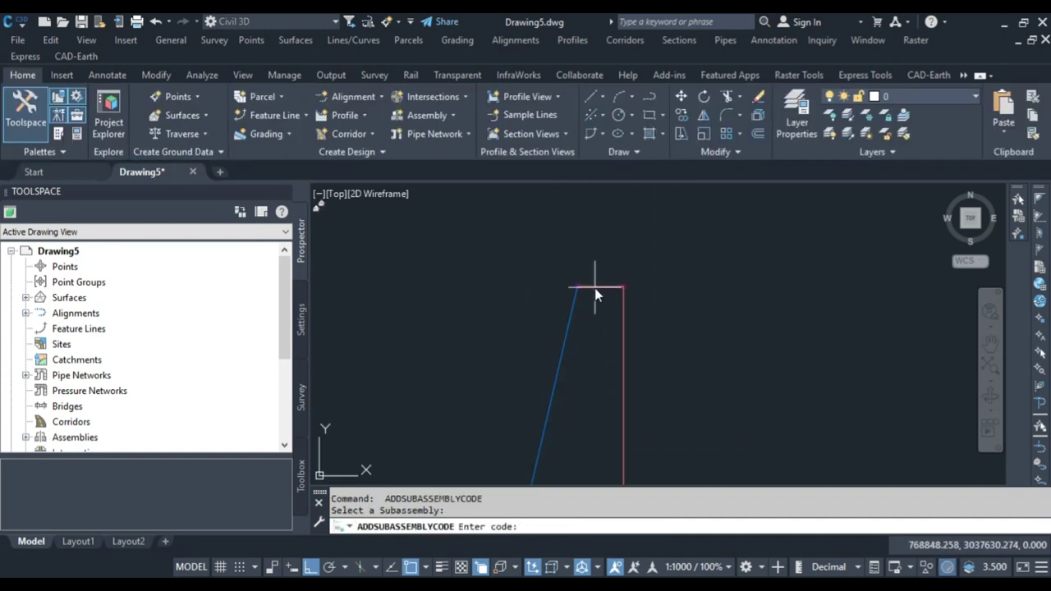
pyautogui.write('1')
pyautogui.press('Return')
pyautogui.click(595, 287)
# Add code D to the subassembly link along the vertical stem face.
pyautogui.press('Return')
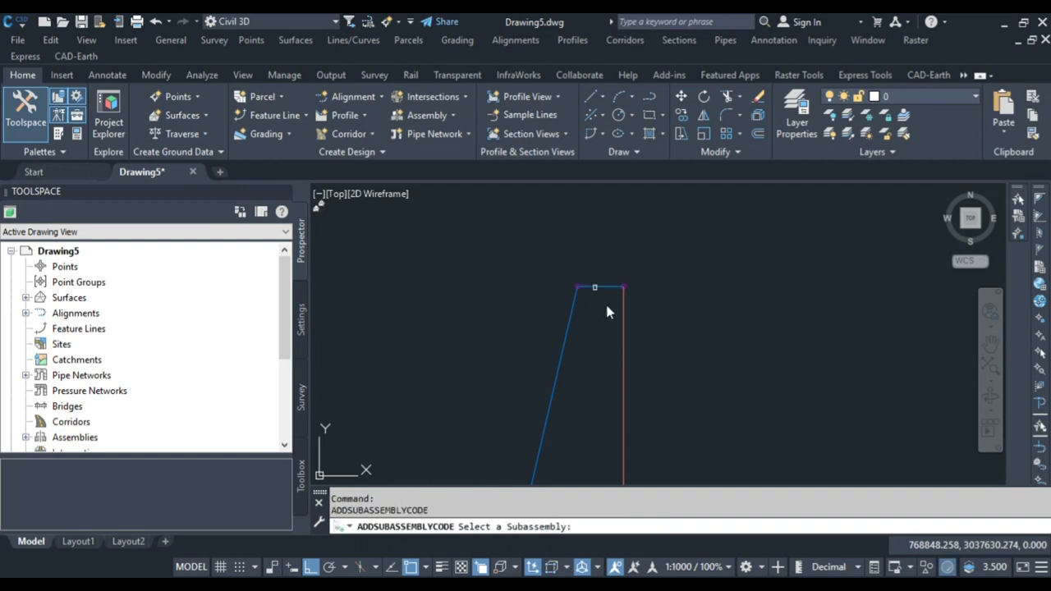
pyautogui.click(623, 333)
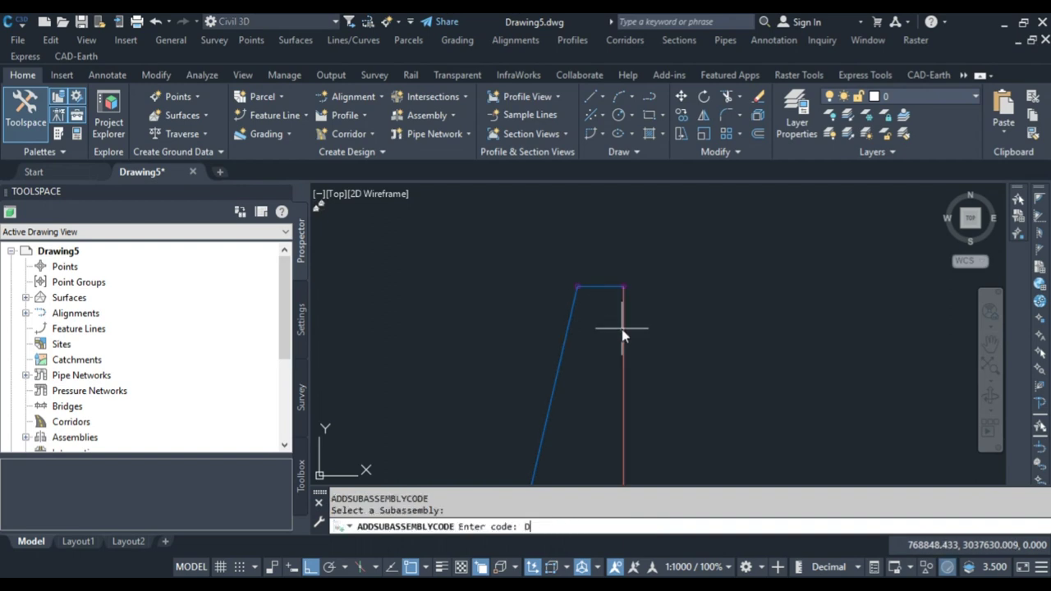
pyautogui.write('D')
pyautogui.press('Return')
pyautogui.scroll(-3, 636, 245)
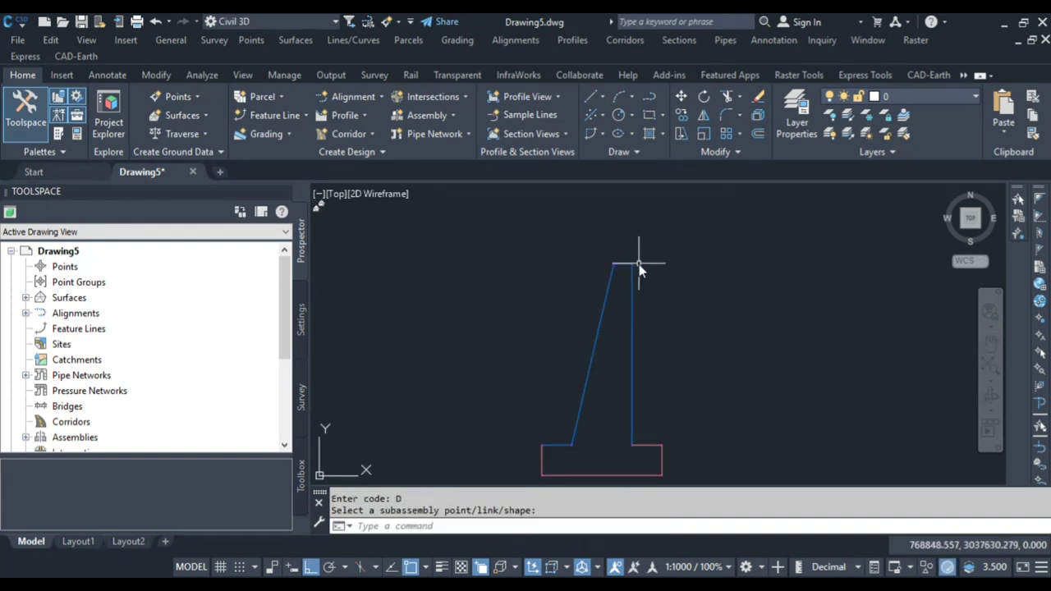
pyautogui.click(634, 370)
# Add code E to the footing-top link between the vertical stem face and the upper-right corner.
pyautogui.press('Return')
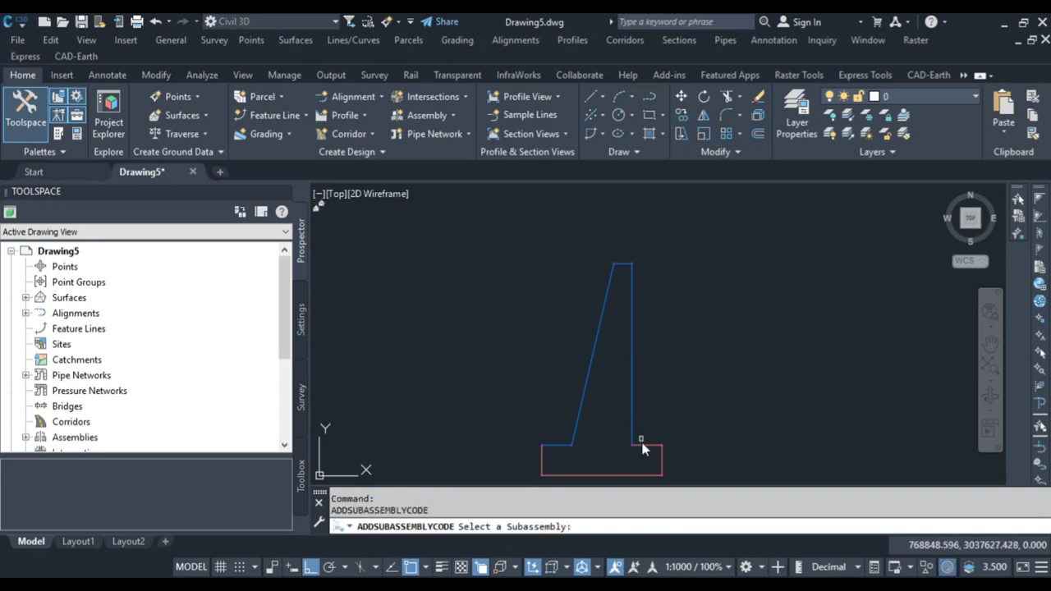
pyautogui.click(645, 451)
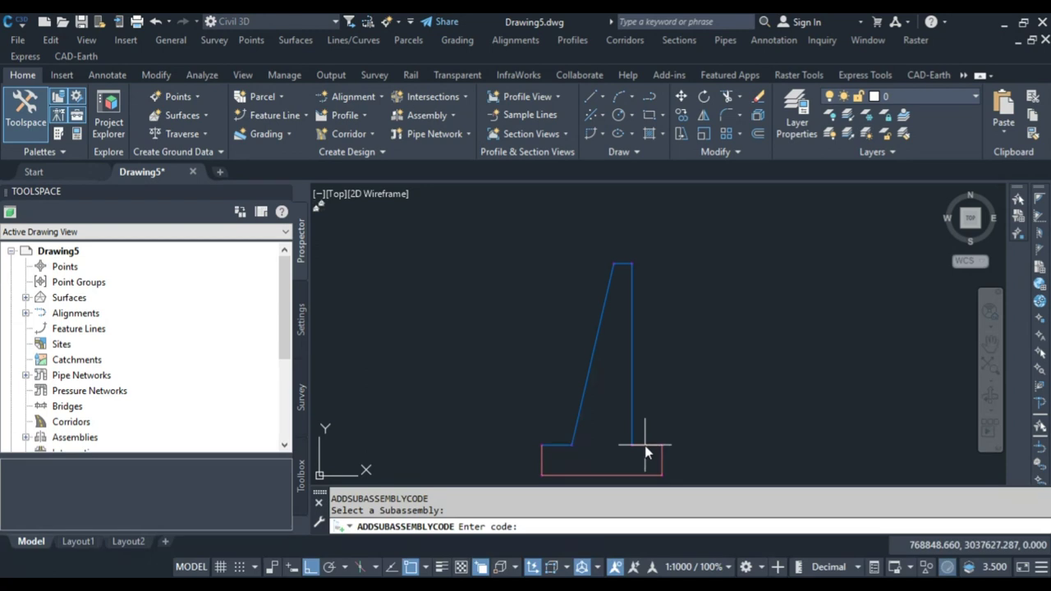
pyautogui.press('Return')
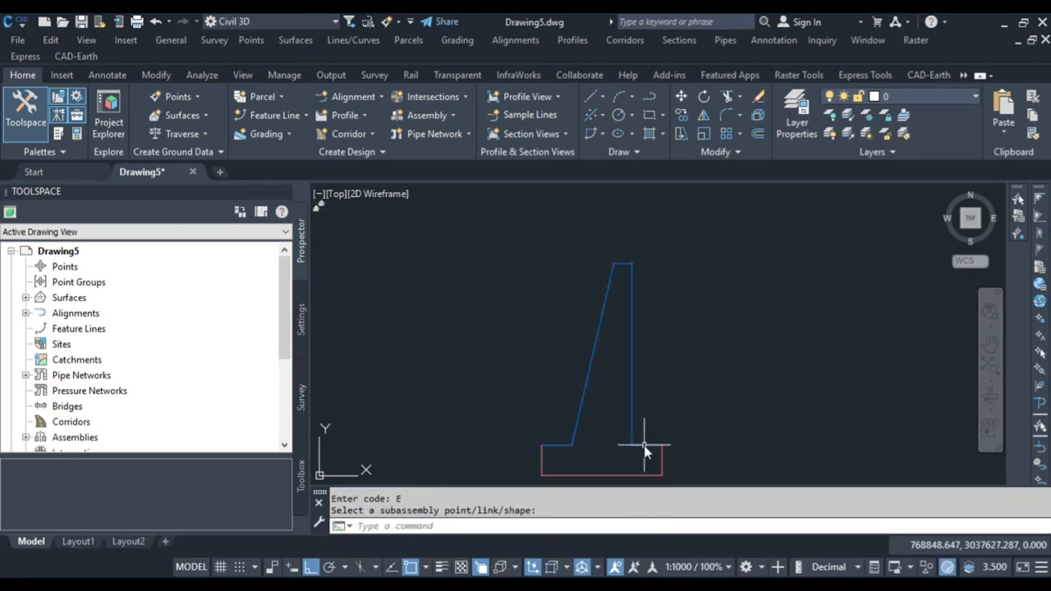
pyautogui.click(645, 451)
# Add code F to the subassembly link along the footing's right vertical side.
pyautogui.press('Return')
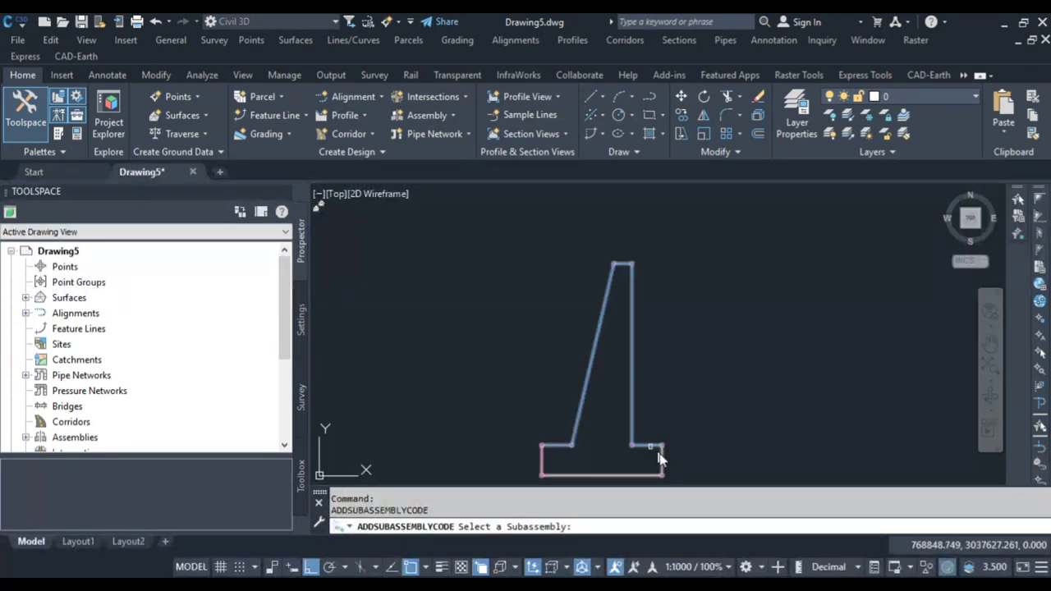
pyautogui.click(663, 466)
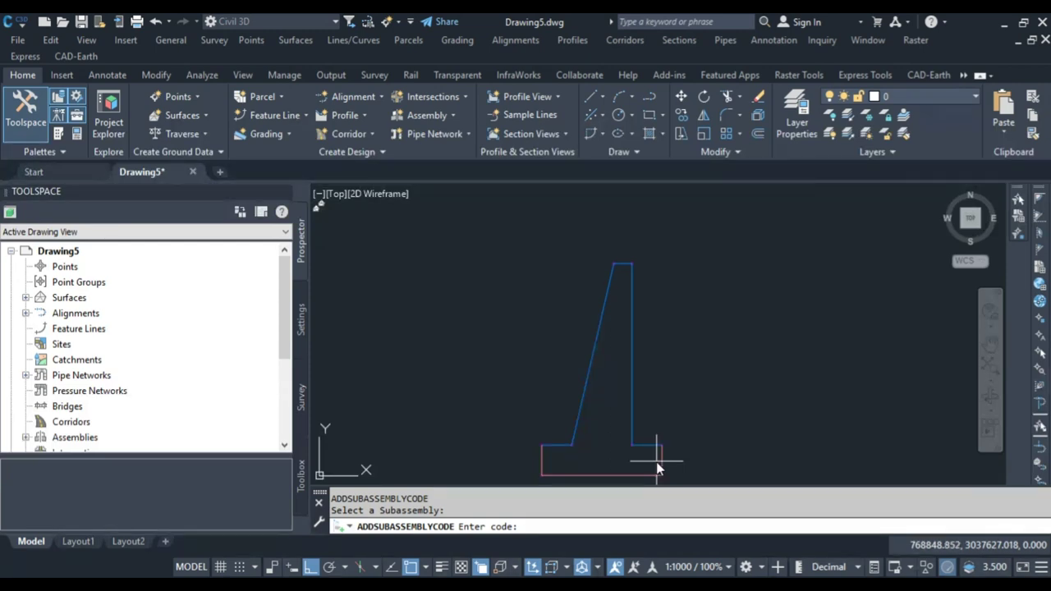
pyautogui.write('F')
pyautogui.press('Return')
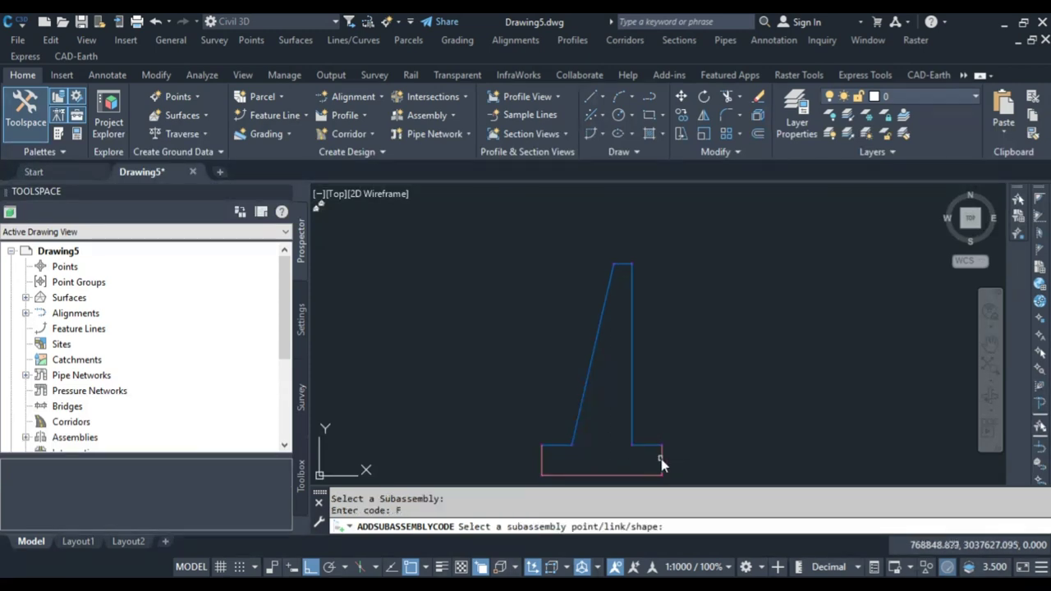
pyautogui.click(661, 459)
# Add code G to the subassembly link along the footing's bottom edge.
pyautogui.scroll(3, 642, 402)
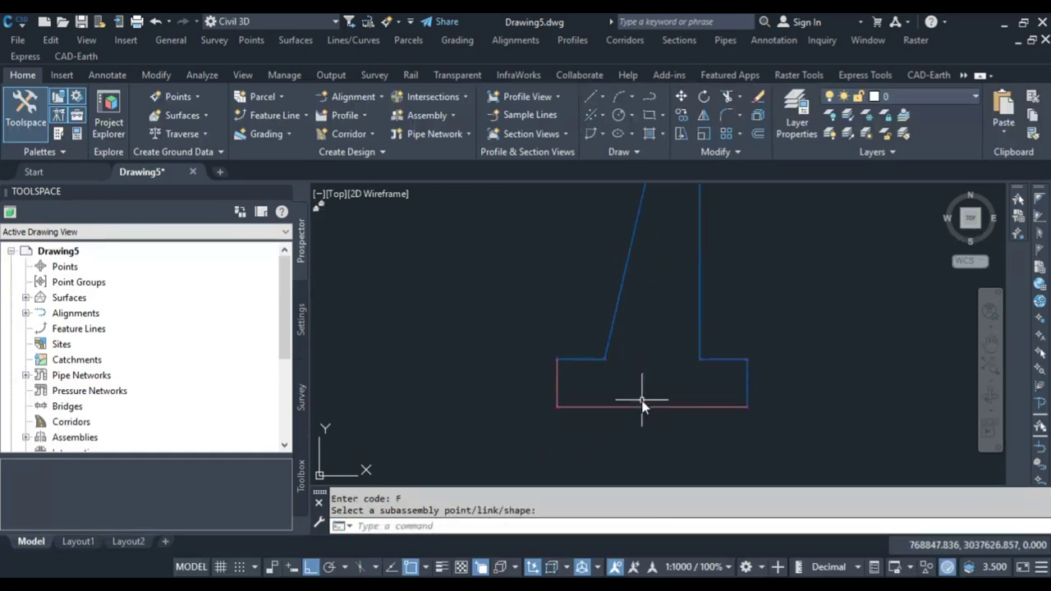
pyautogui.press('Return')
pyautogui.click(640, 406)
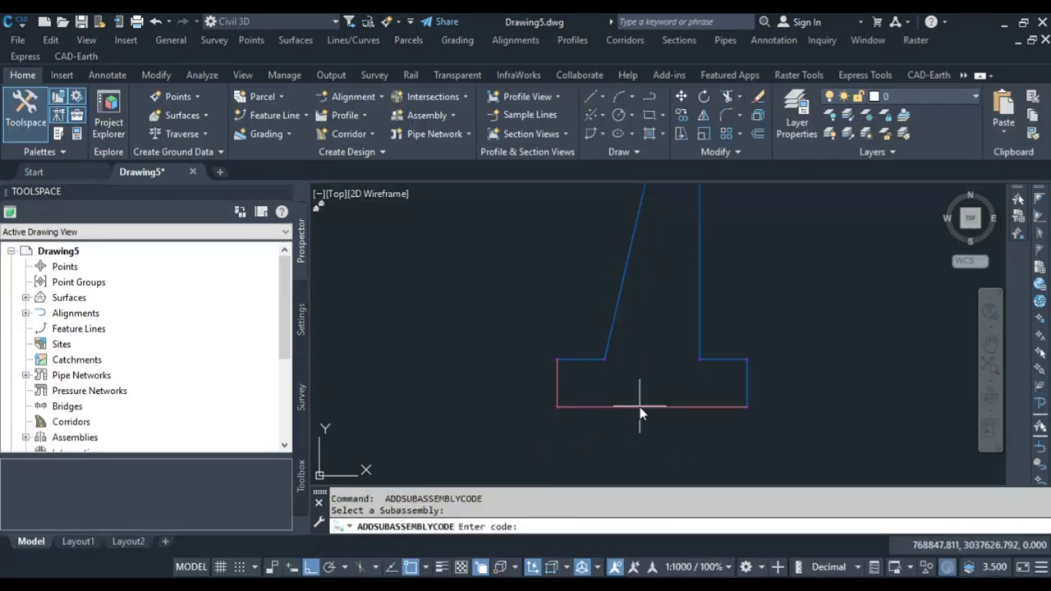
pyautogui.write('G')
pyautogui.press('Return')
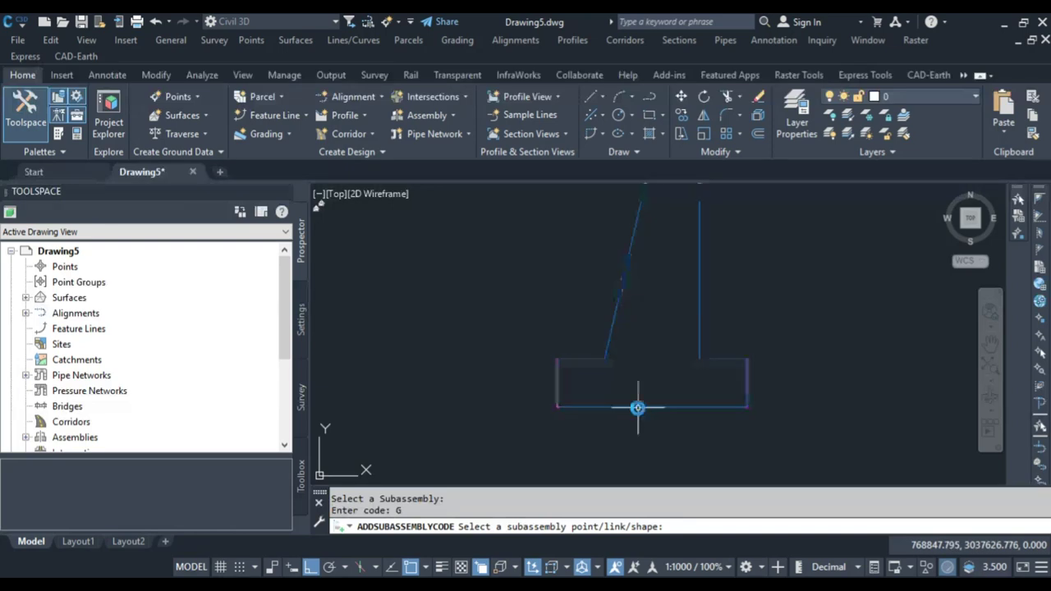
pyautogui.click(640, 408)
# Add code H to the subassembly link along the footing's left vertical side.
pyautogui.press('Return')
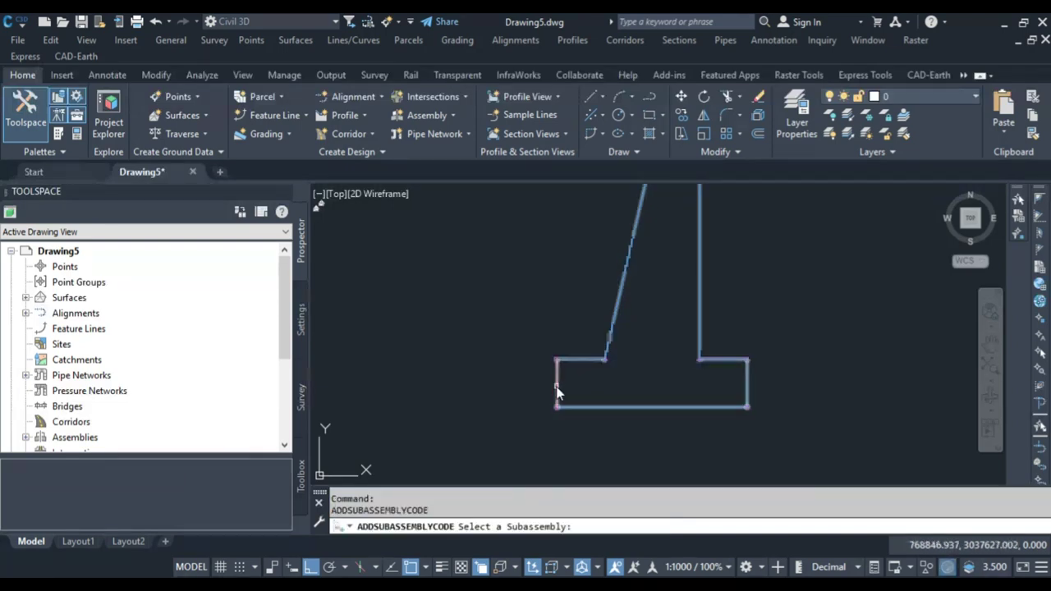
pyautogui.click(557, 386)
pyautogui.write('H')
pyautogui.press('Return')
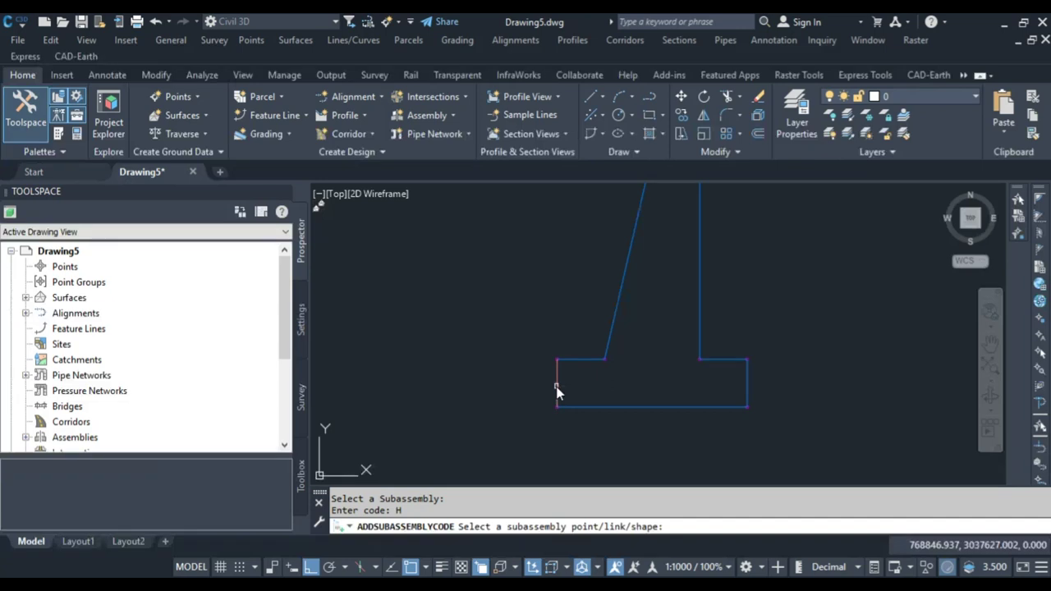
pyautogui.click(557, 387)
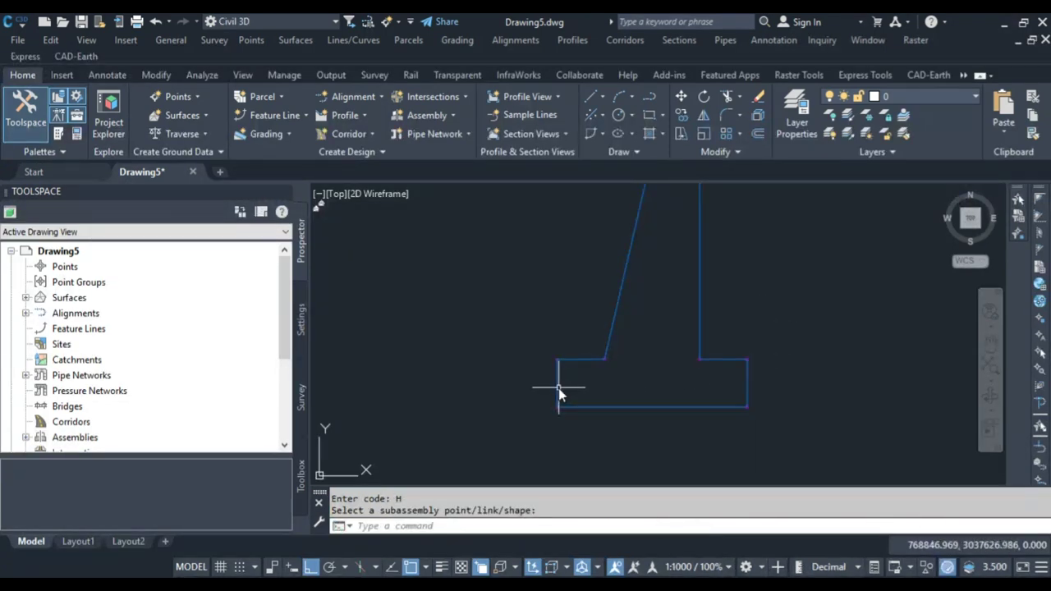
pyautogui.press('Escape')
# Add a shape to the retaining wall subassembly from all the links of its outline.
pyautogui.scroll(-4, 559, 394)
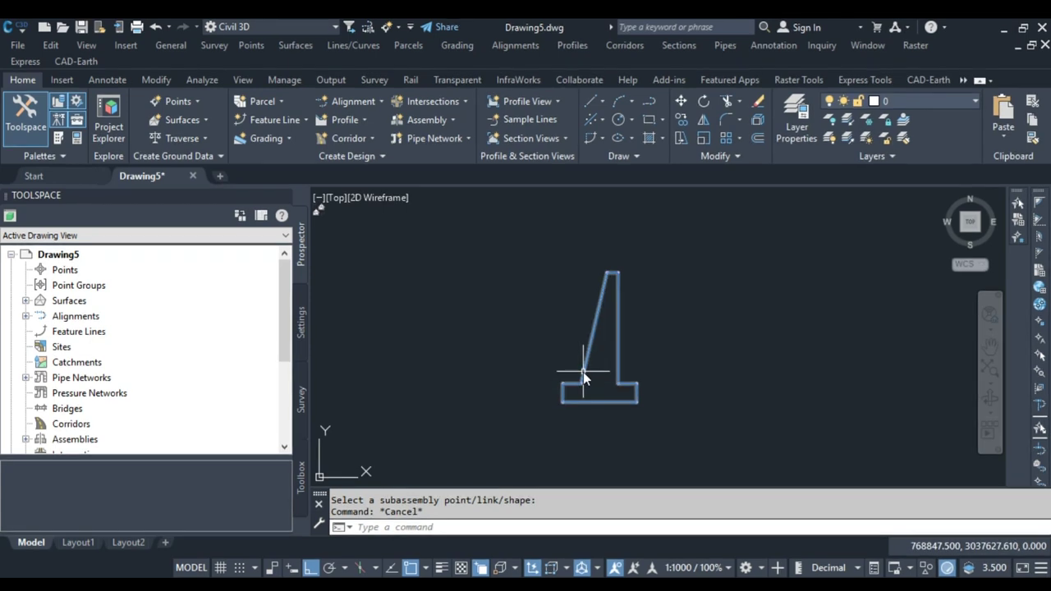
pyautogui.click(580, 320)
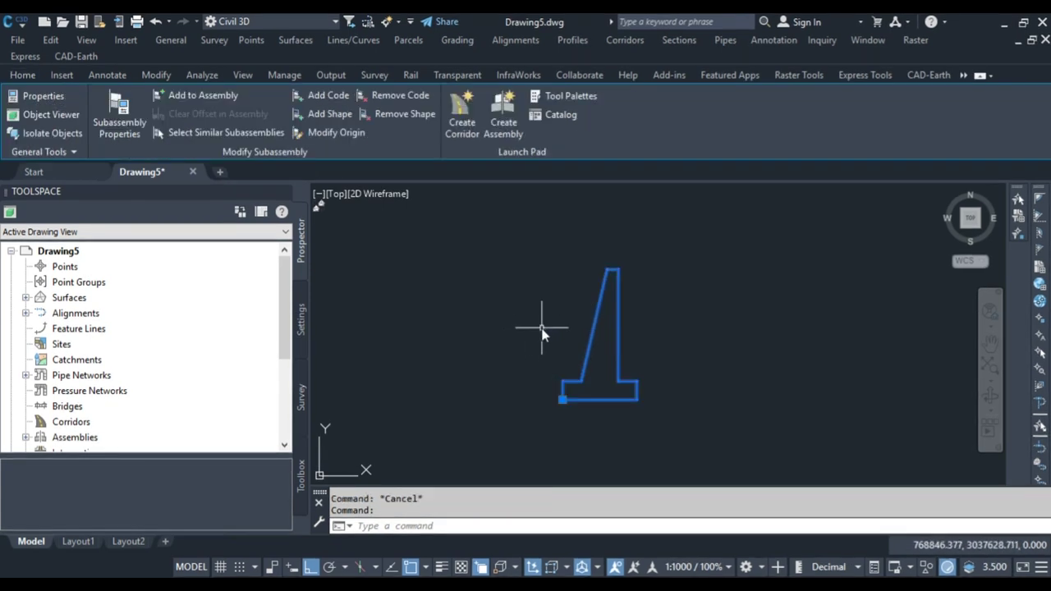
pyautogui.click(332, 115)
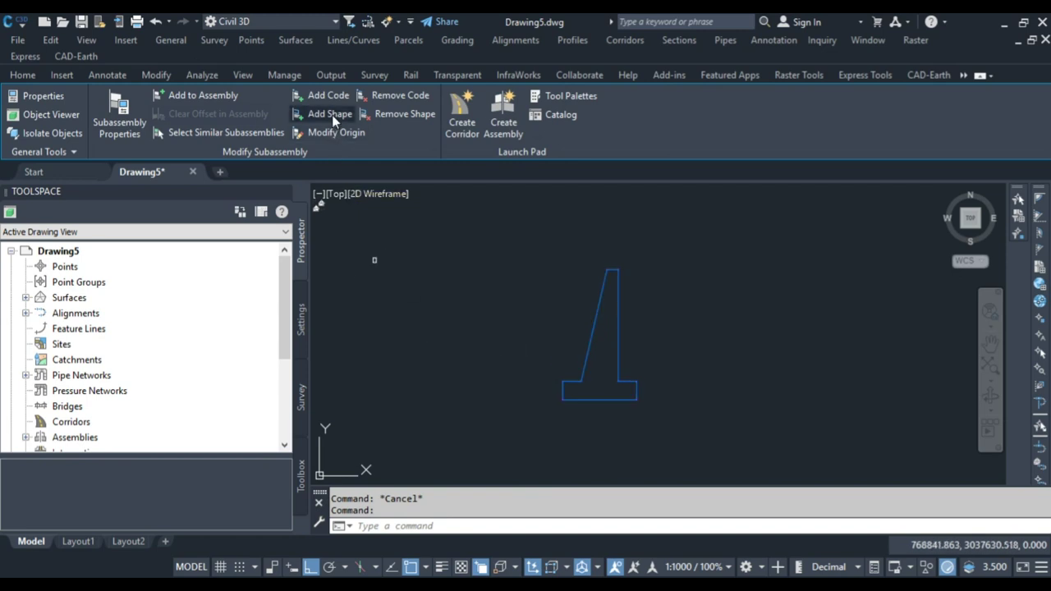
pyautogui.click(689, 428)
pyautogui.click(506, 223)
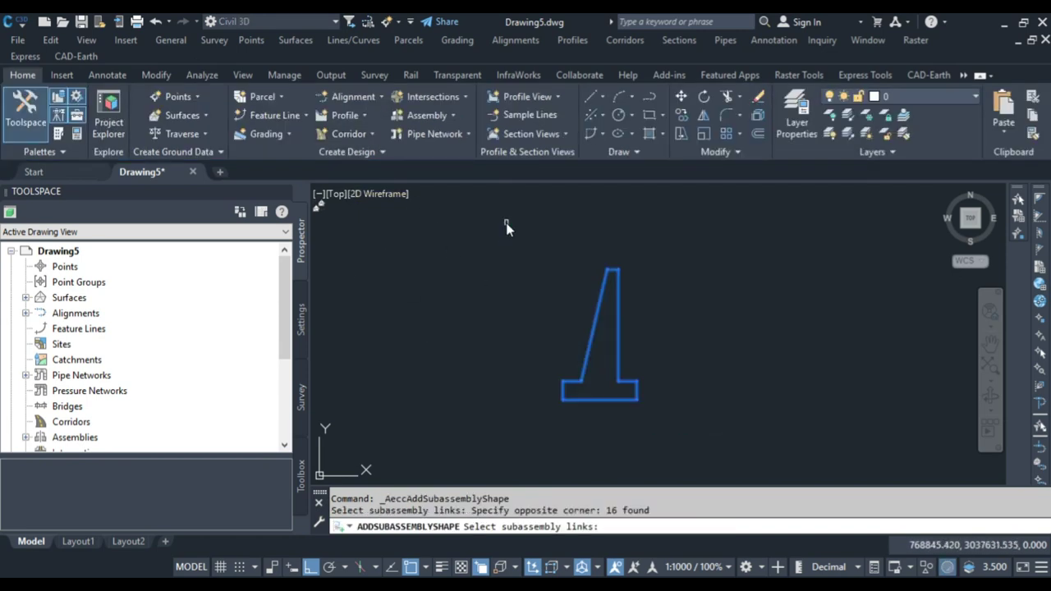
pyautogui.press('Return')
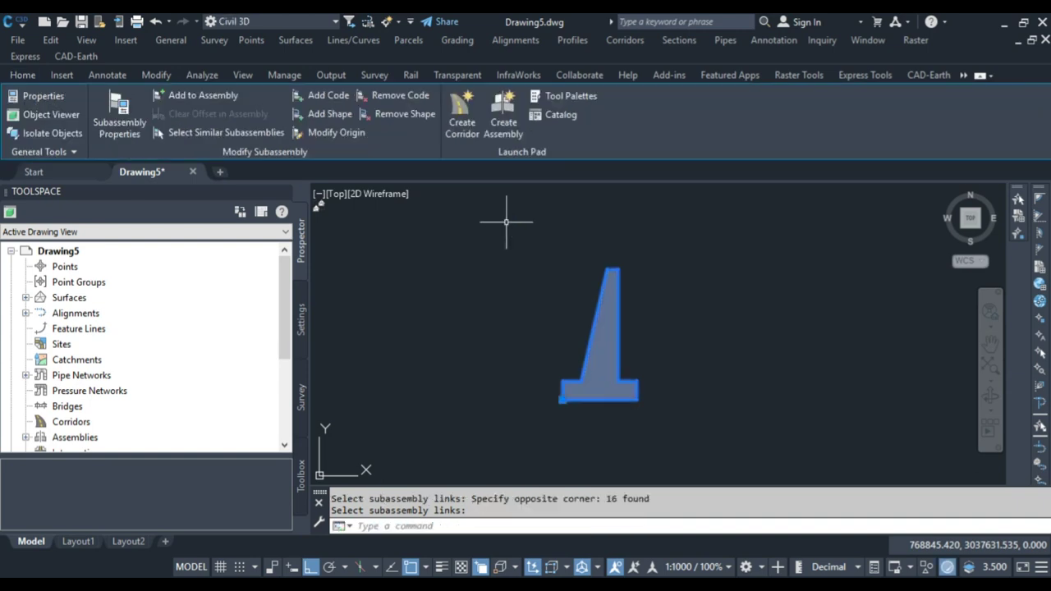
pyautogui.press('Escape')
pyautogui.press('Escape')
# Add the code R-W to the shape inside the retaining wall subassembly.
pyautogui.scroll(3, 605, 310)
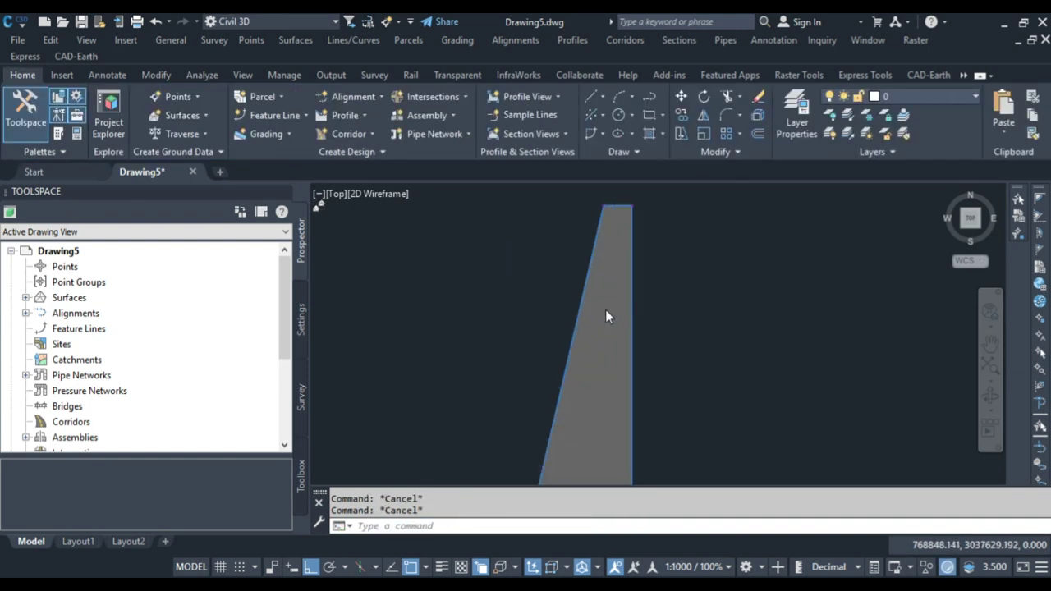
pyautogui.scroll(-2, 605, 309)
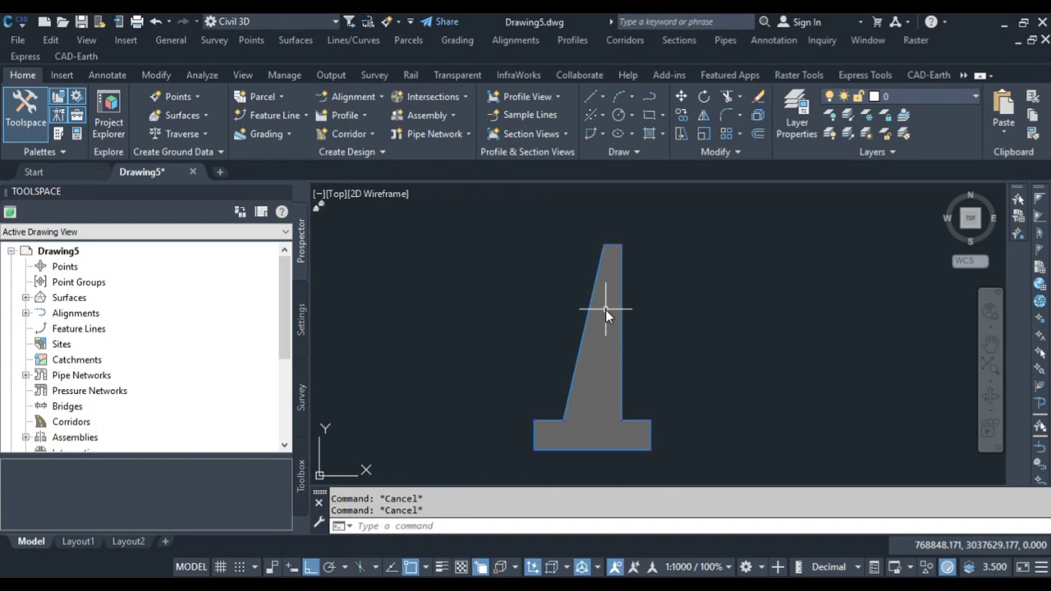
pyautogui.click(605, 309)
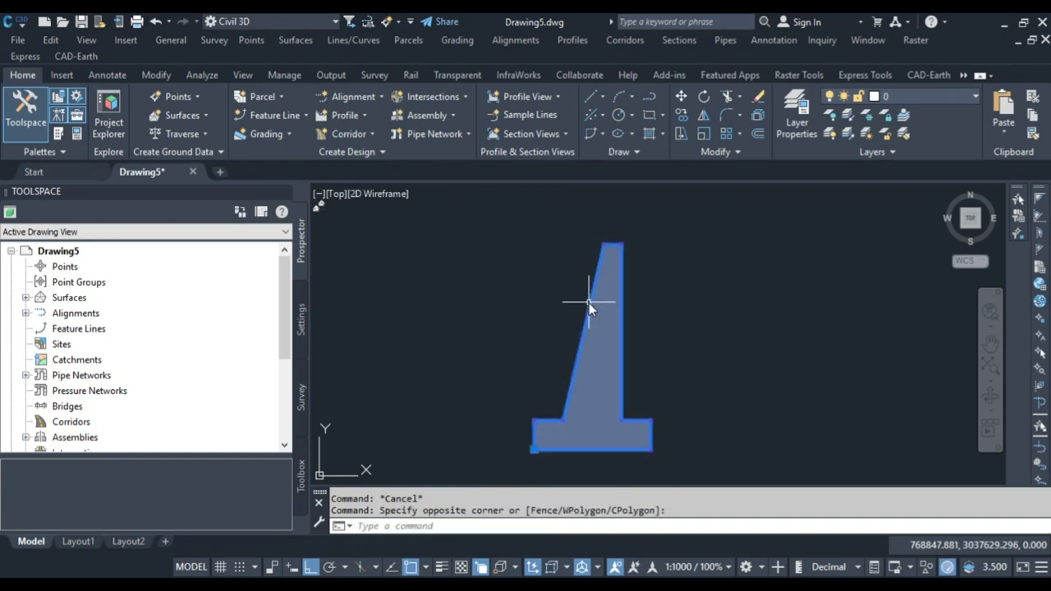
pyautogui.click(588, 303)
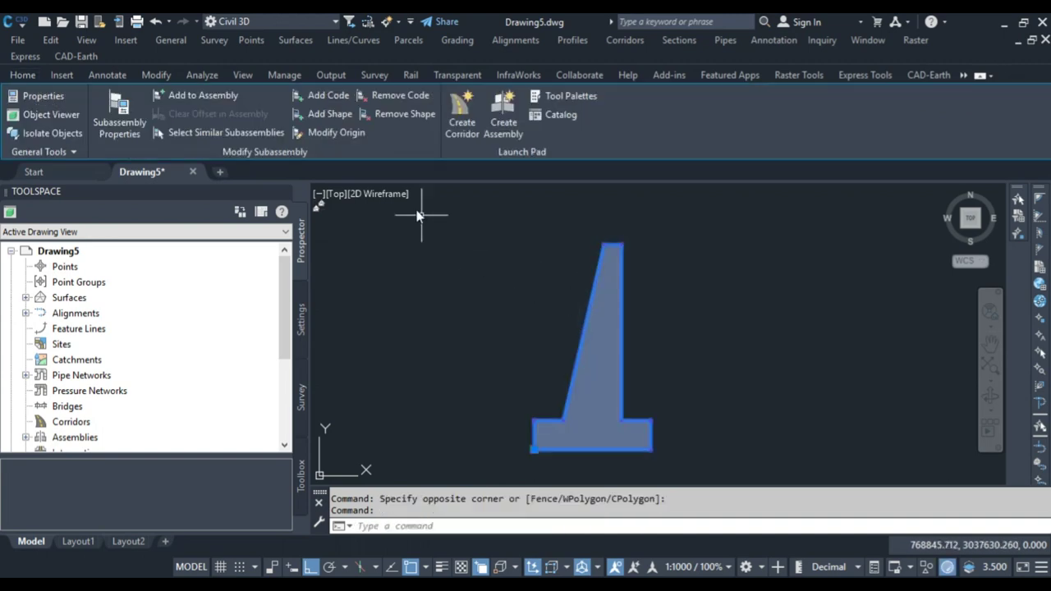
pyautogui.click(334, 96)
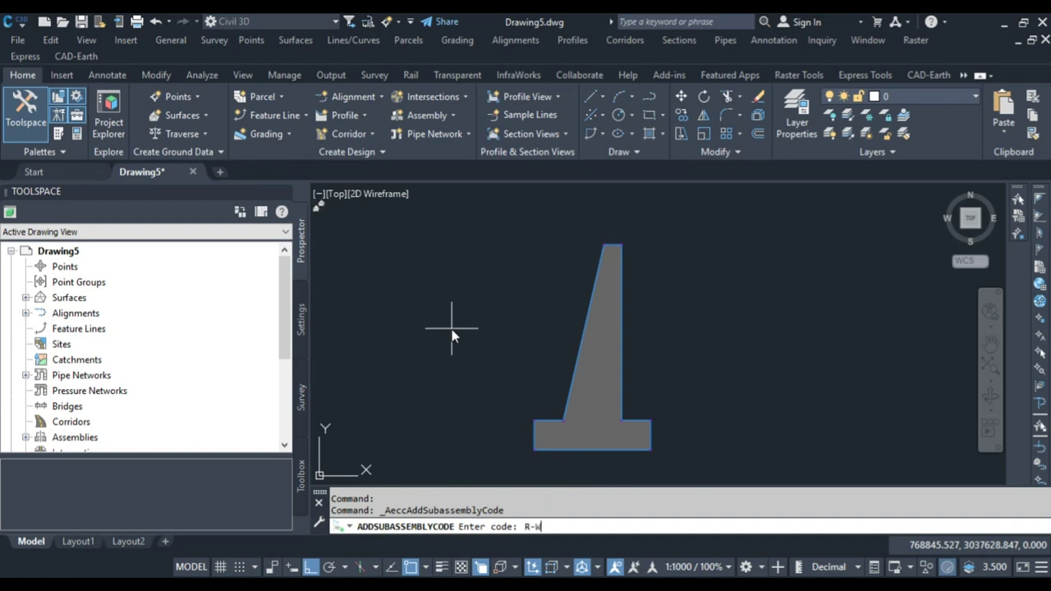
pyautogui.press('Return')
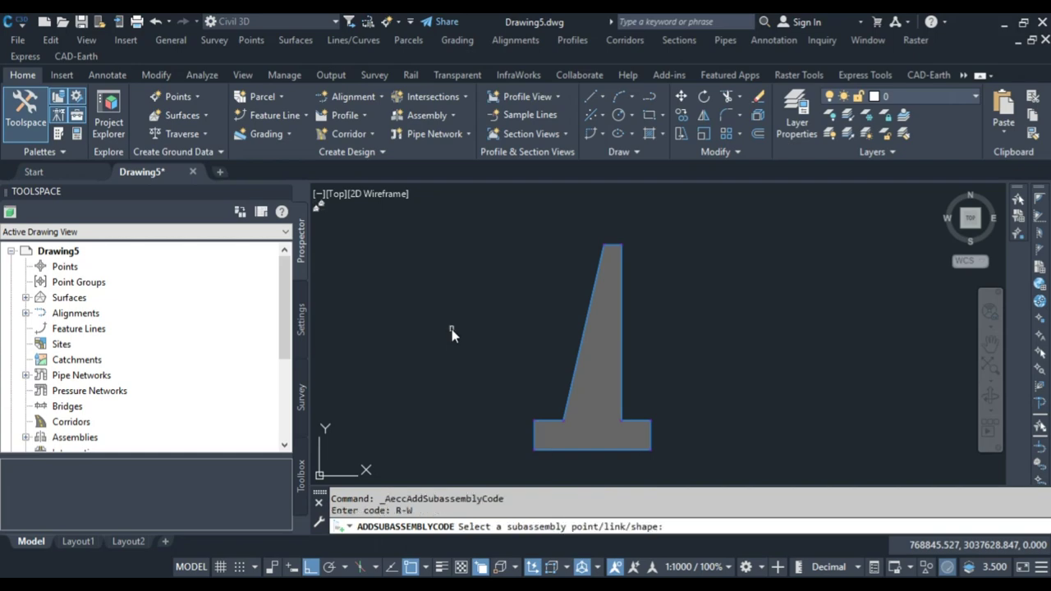
pyautogui.click(586, 376)
pyautogui.click(581, 403)
pyautogui.click(571, 389)
pyautogui.click(586, 389)
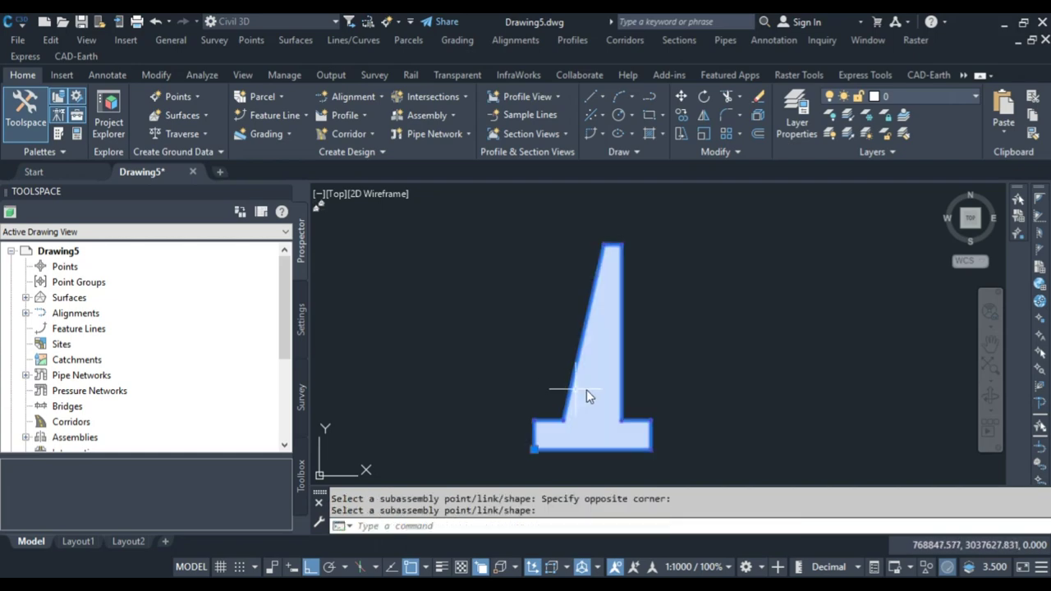
pyautogui.press('Return')
pyautogui.press('Return')
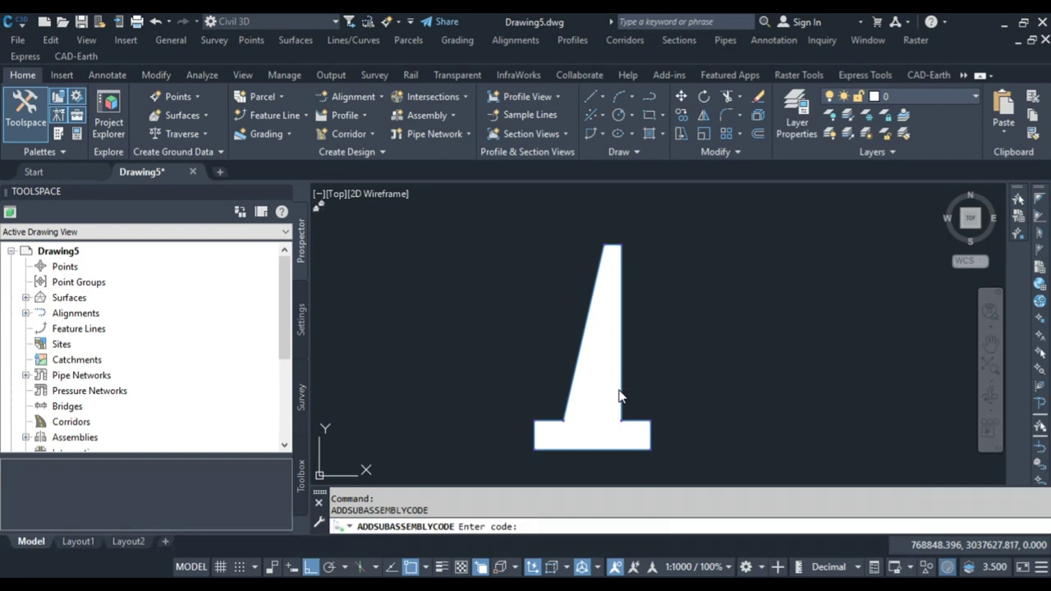
pyautogui.press('Escape')
pyautogui.press('Escape')
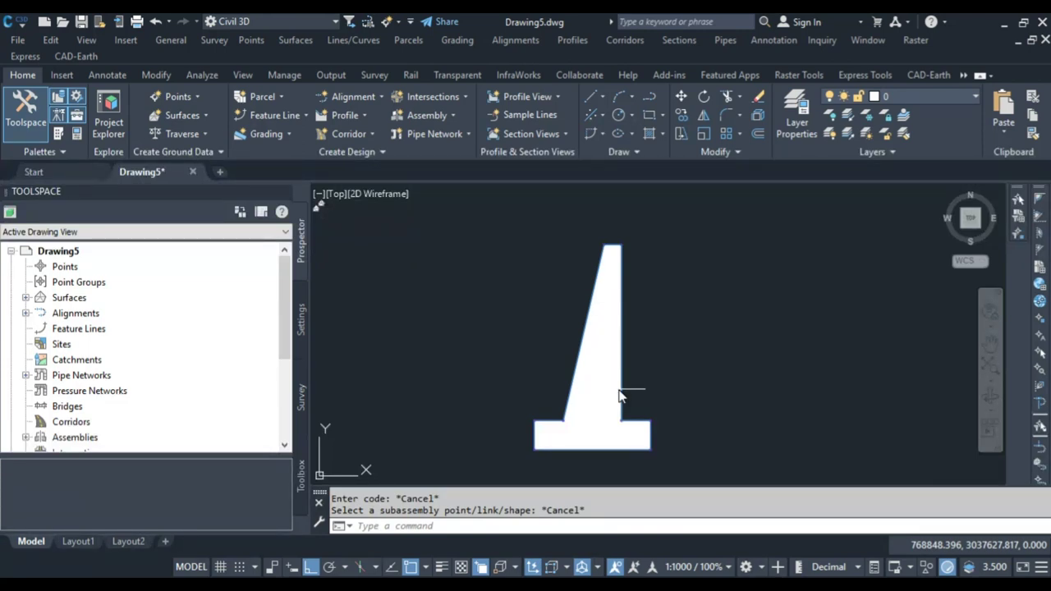
# Examine the base of the retaining wall in the dimensioned reference section drawn beside the subassembly.
pyautogui.click(628, 364)
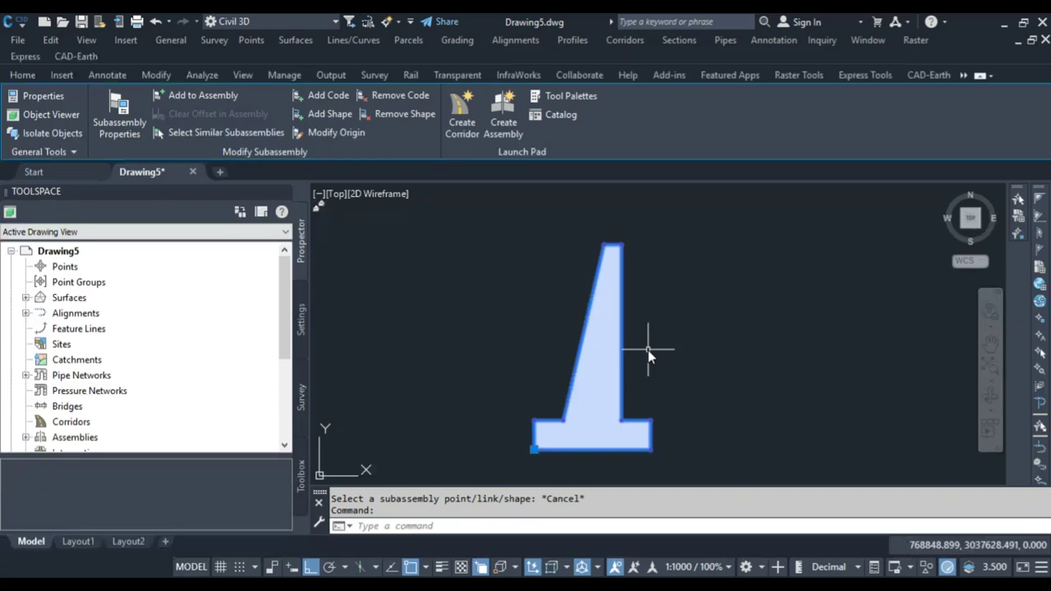
pyautogui.scroll(-10, 648, 350)
pyautogui.press('Escape')
pyautogui.press('Escape')
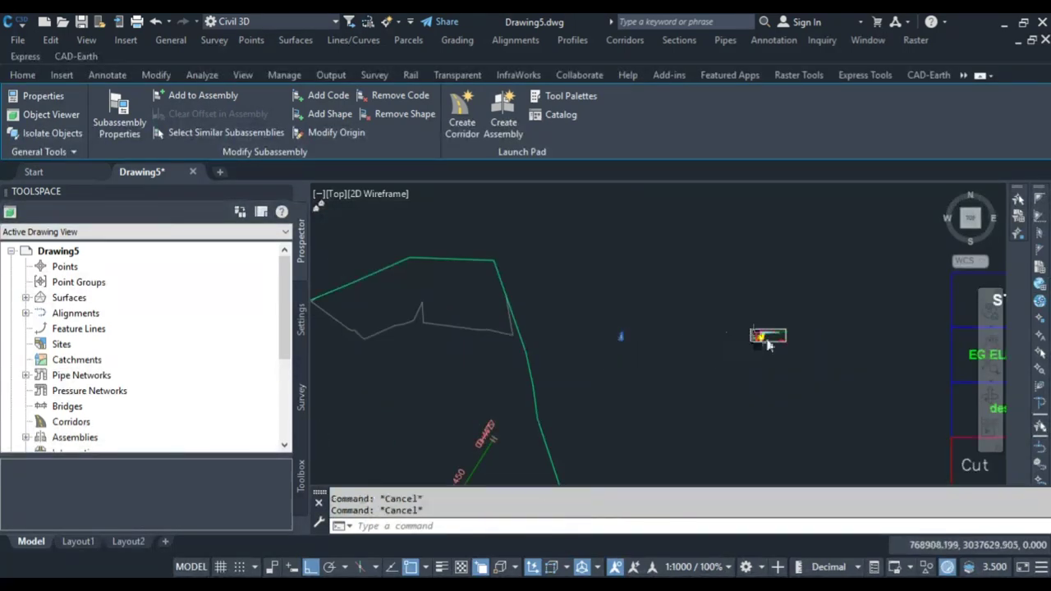
pyautogui.scroll(10, 767, 345)
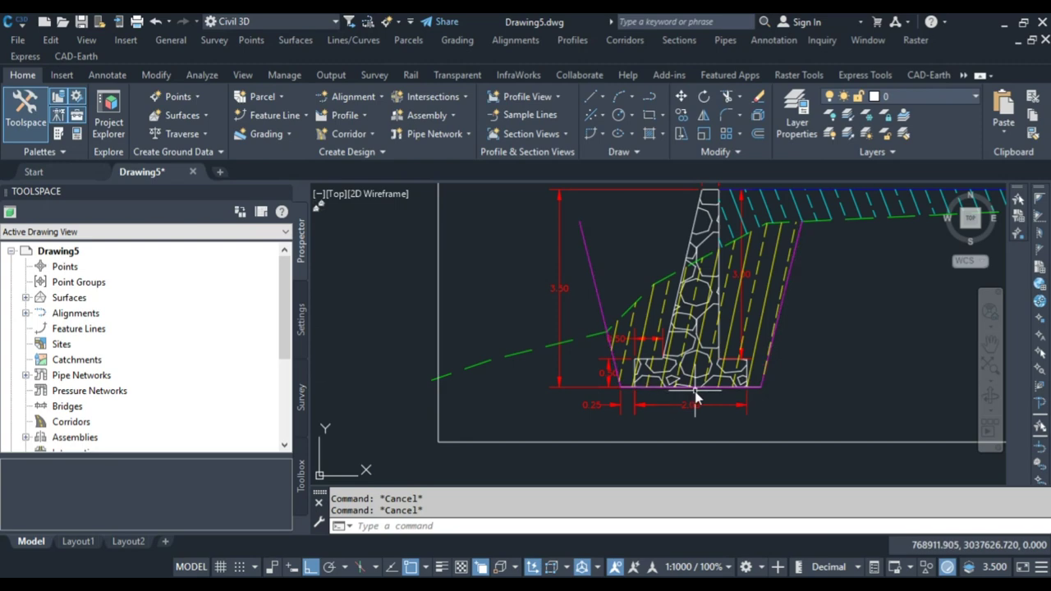
pyautogui.scroll(-10, 711, 357)
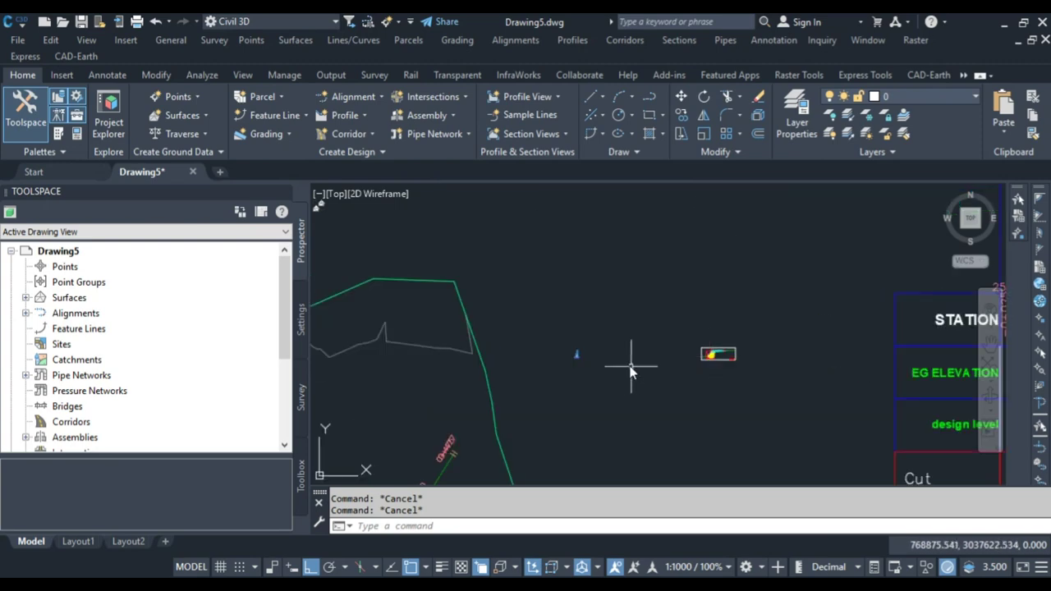
# Modify the subassembly's origin to the midpoint of the footing's bottom edge.
pyautogui.scroll(10, 577, 356)
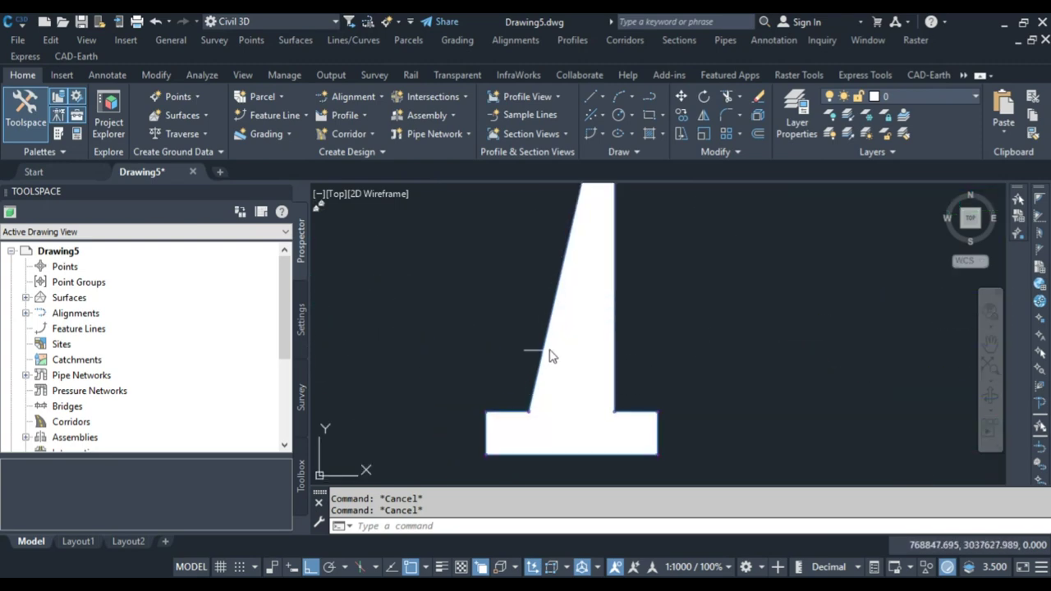
pyautogui.click(538, 349)
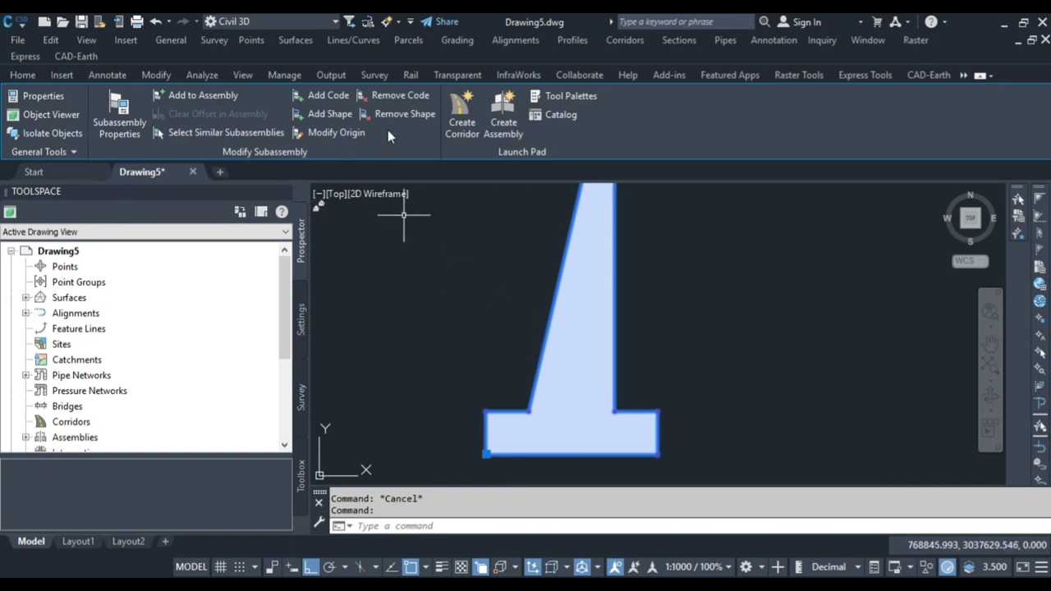
pyautogui.click(335, 131)
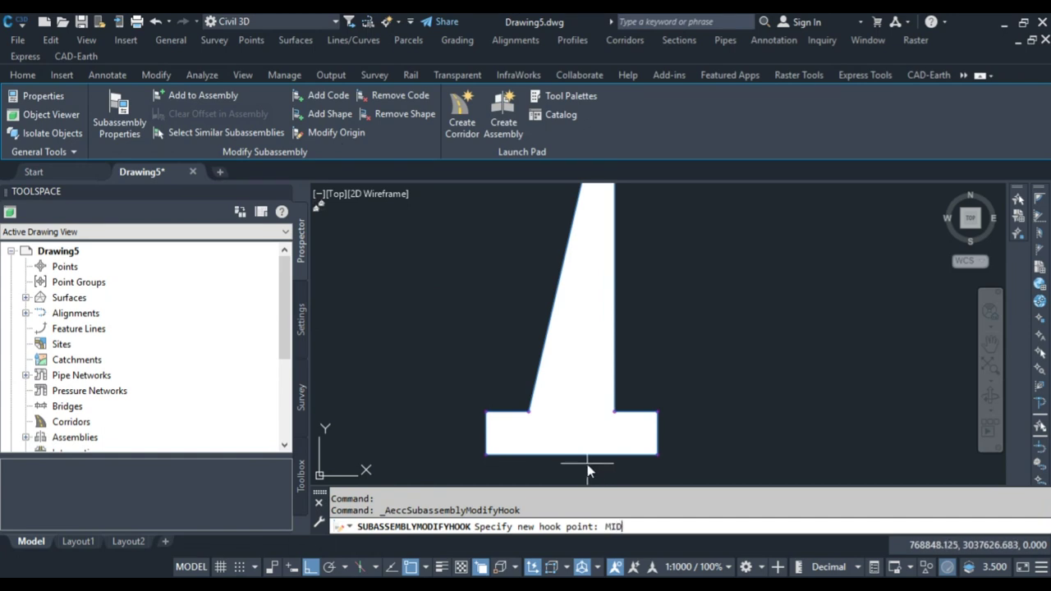
pyautogui.write('MID')
pyautogui.press('Return')
pyautogui.click(573, 454)
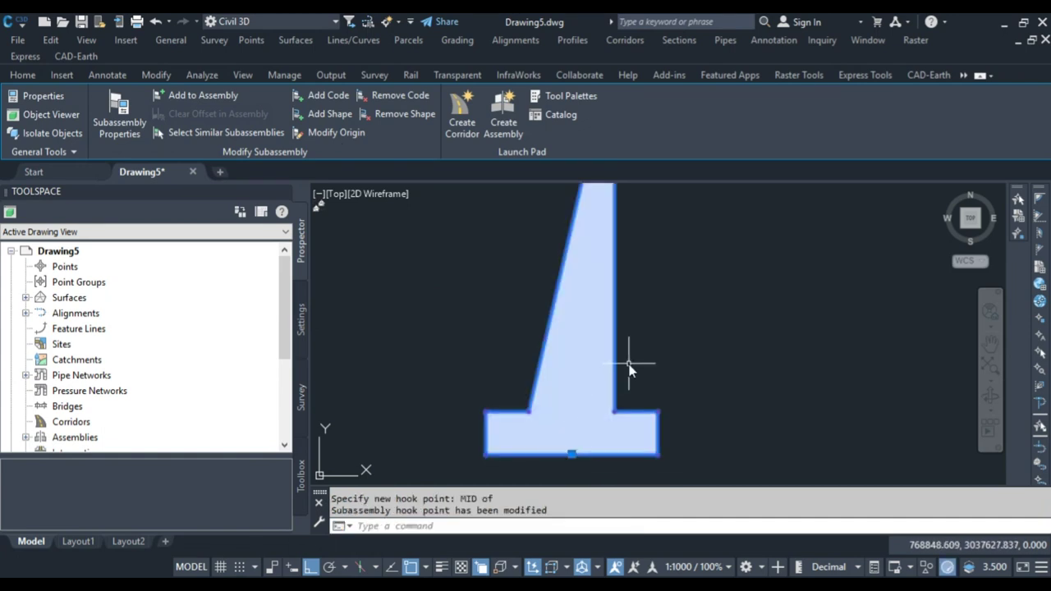
pyautogui.press('Escape')
pyautogui.click(615, 348)
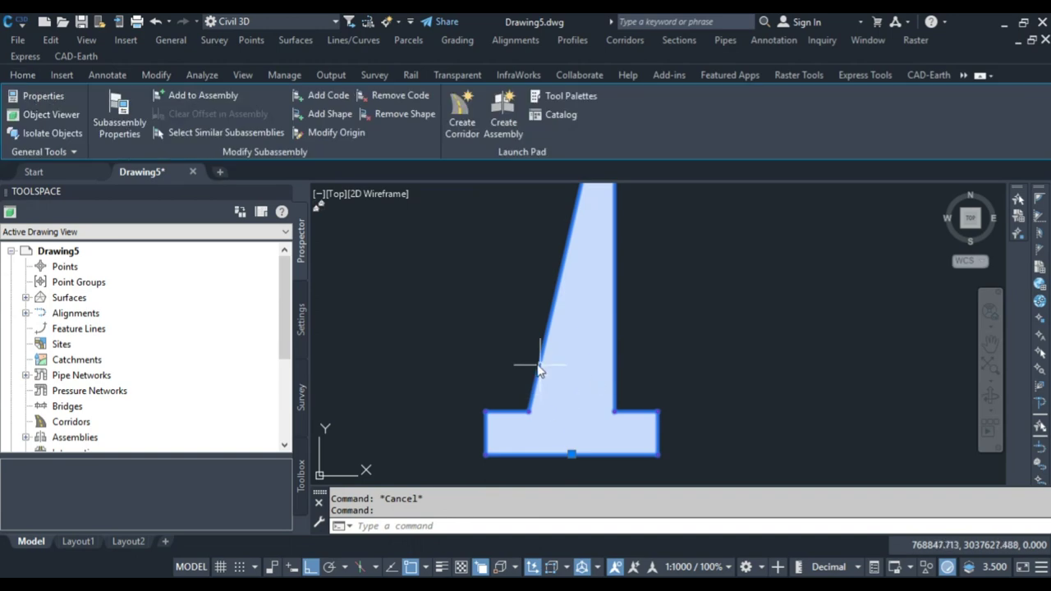
pyautogui.scroll(4, 563, 424)
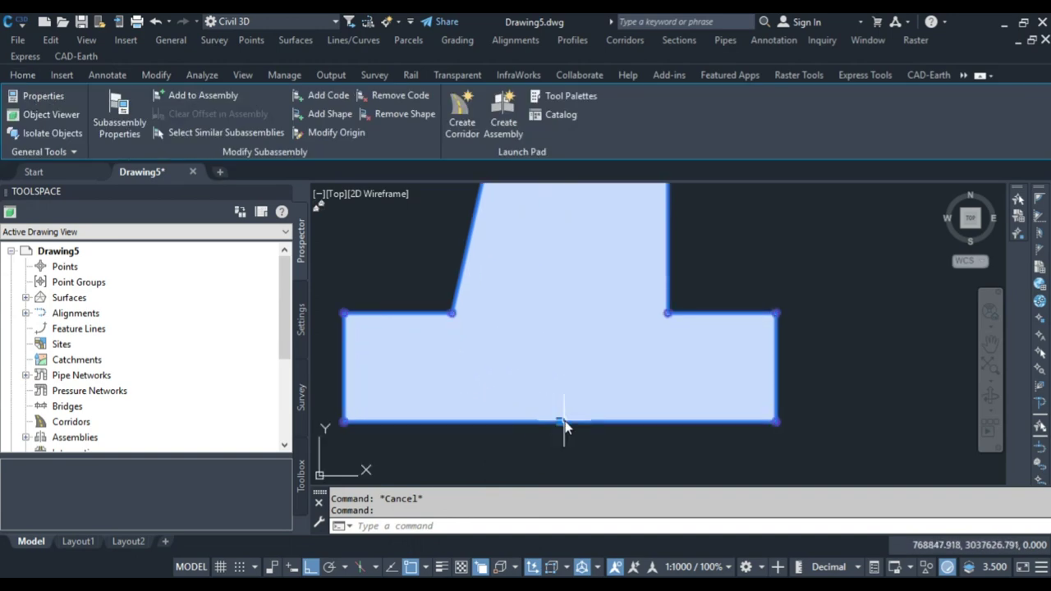
pyautogui.scroll(-8, 564, 424)
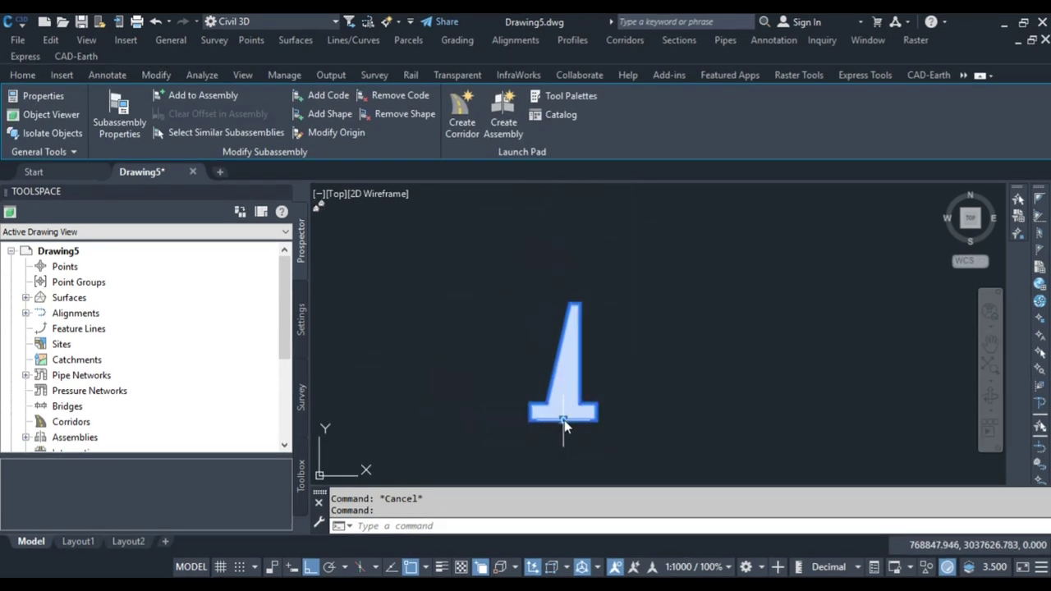
pyautogui.press('Escape')
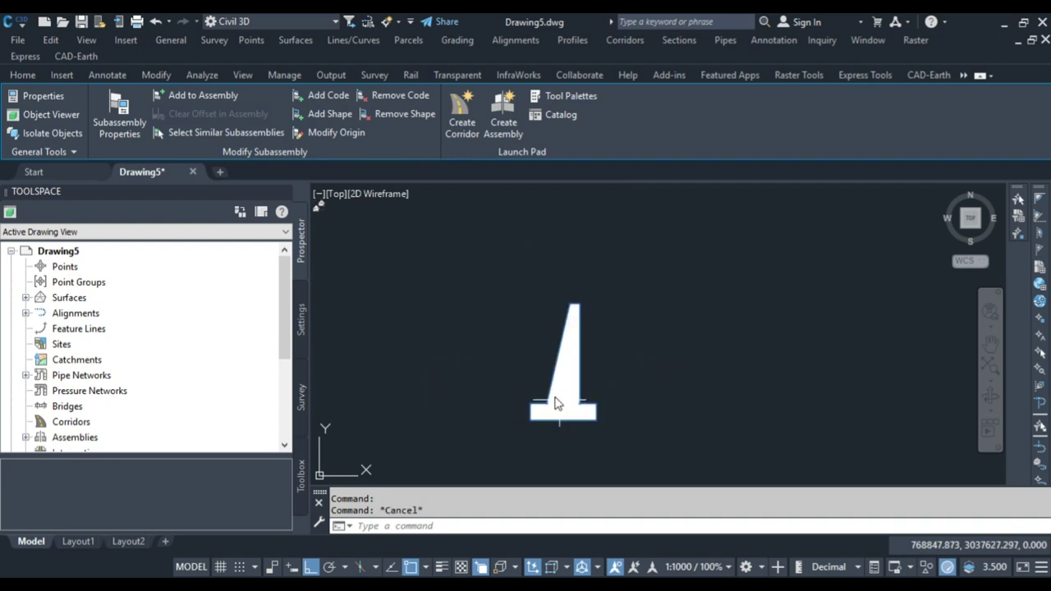
# Create an assembly named R-W and place its baseline in the empty area beside the retaining wall subassembly.
pyautogui.moveTo(556, 317); pyautogui.dragTo(605, 265, button='middle')
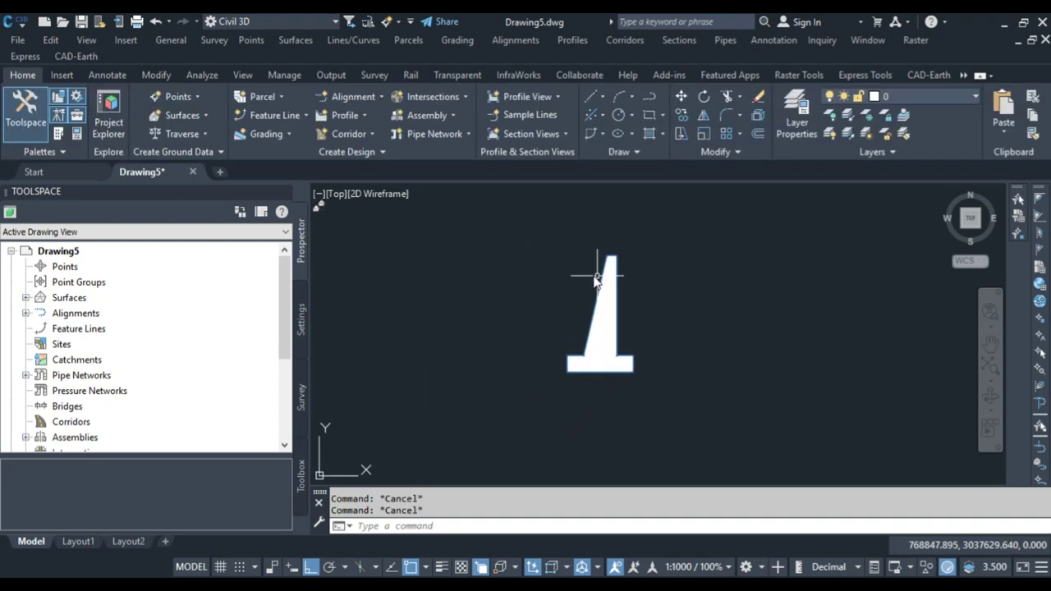
pyautogui.click(427, 115)
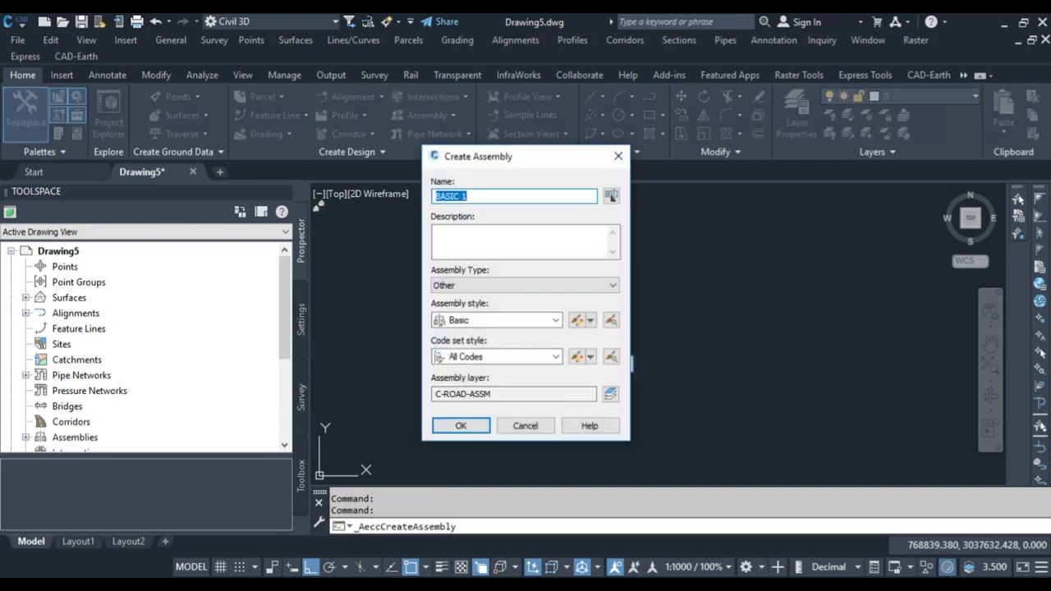
pyautogui.write('R-W')
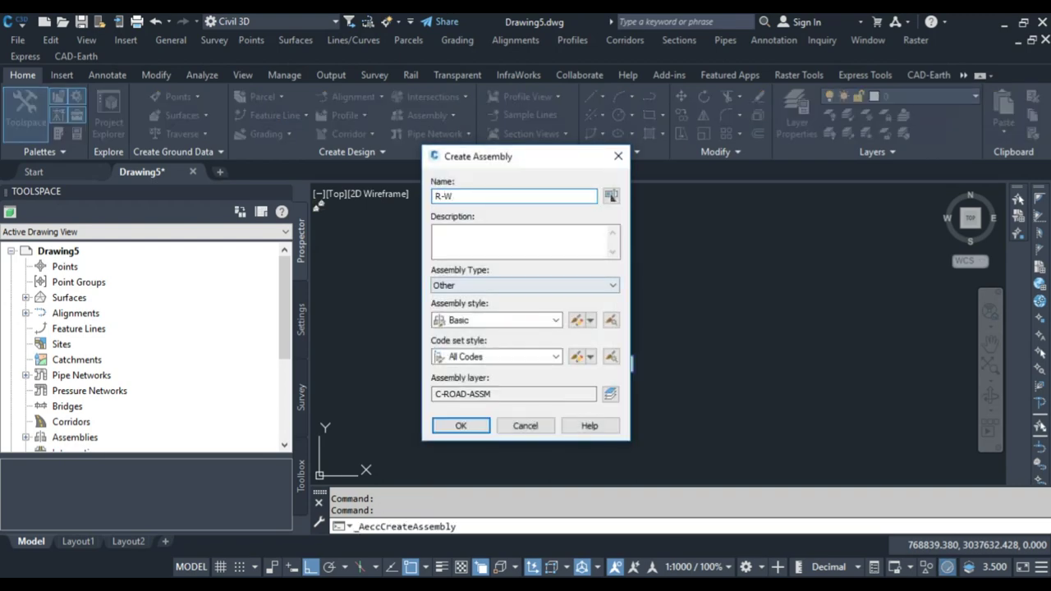
pyautogui.click(461, 425)
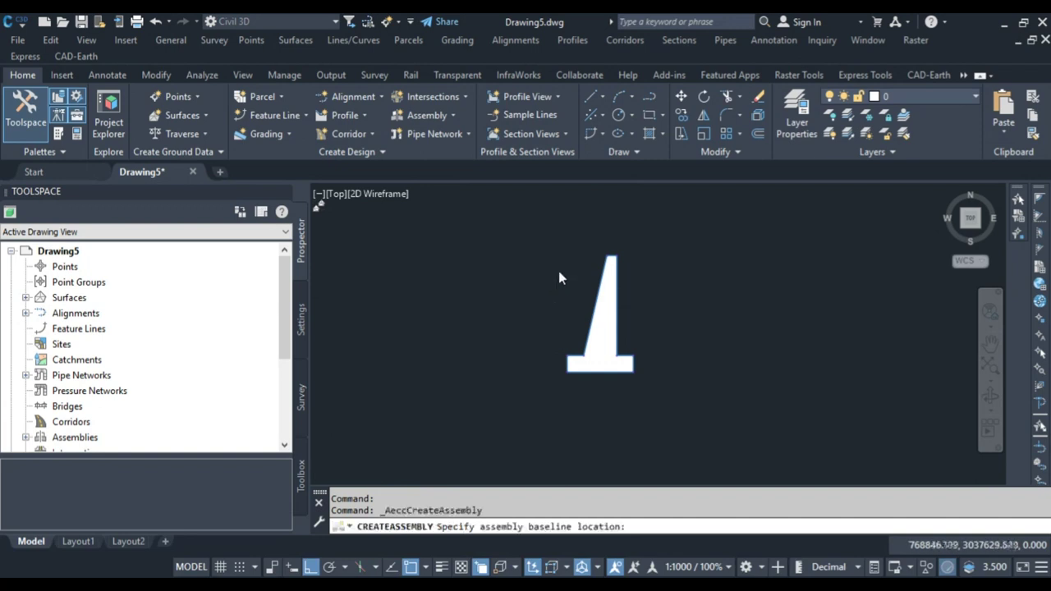
pyautogui.scroll(-5, 558, 273)
pyautogui.click(487, 282)
pyautogui.scroll(3, 487, 276)
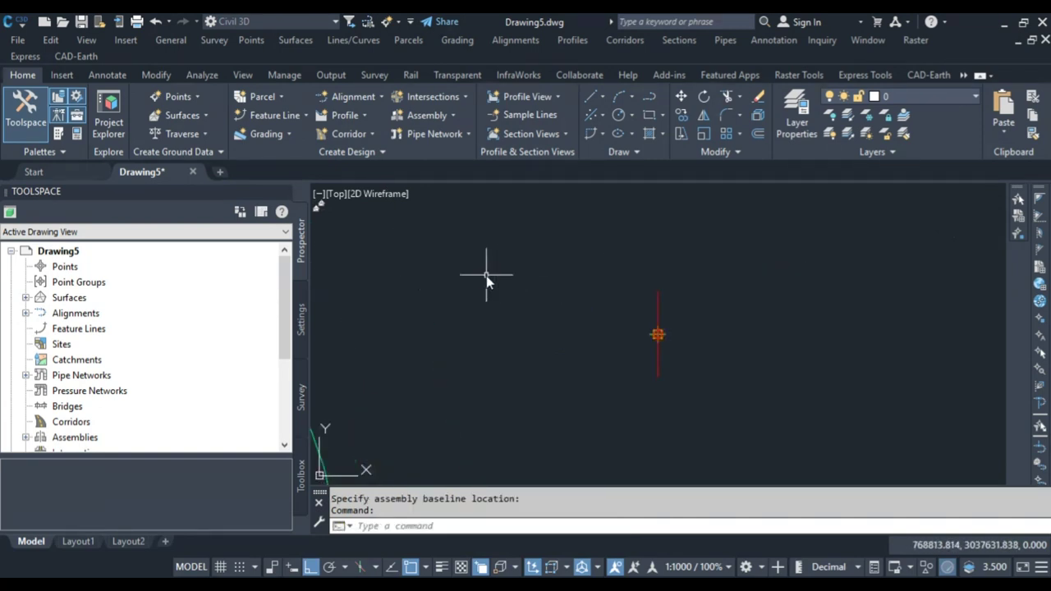
# Add the retaining wall subassembly to the R-W assembly at its baseline marker point.
pyautogui.scroll(-3, 532, 283)
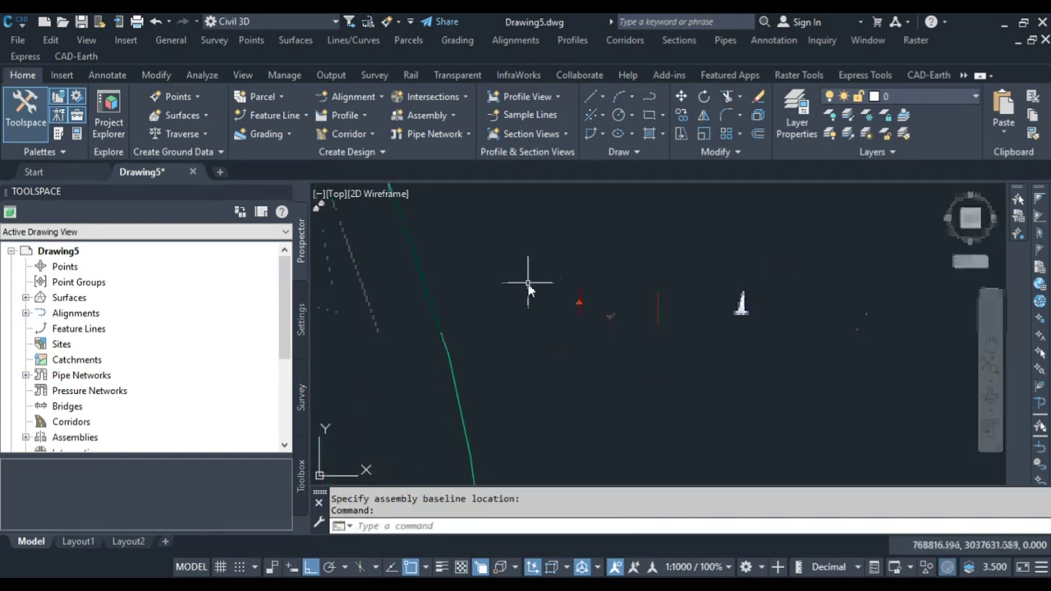
pyautogui.click(742, 317)
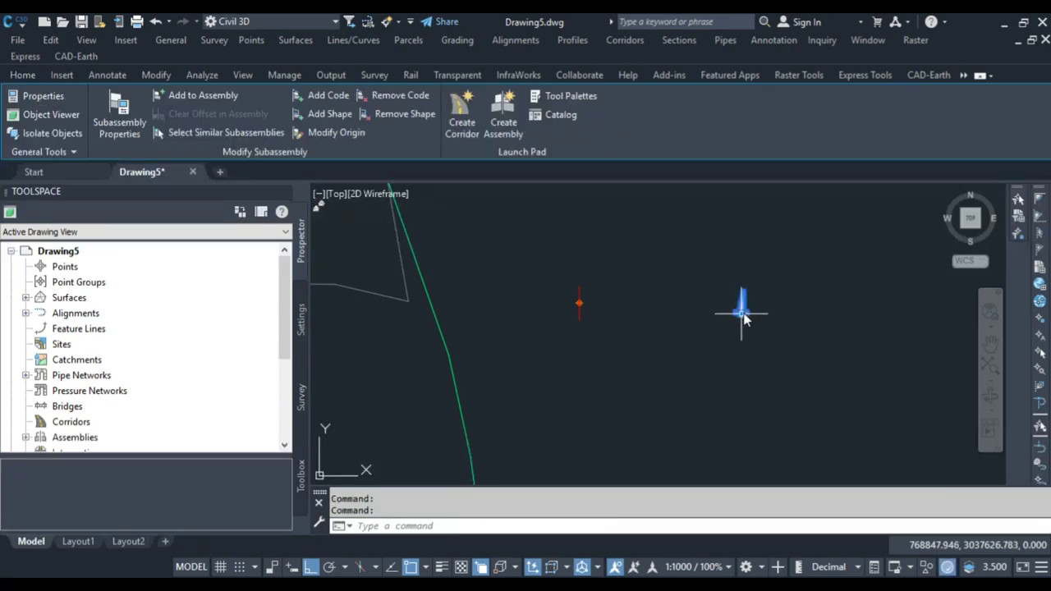
pyautogui.click(219, 103)
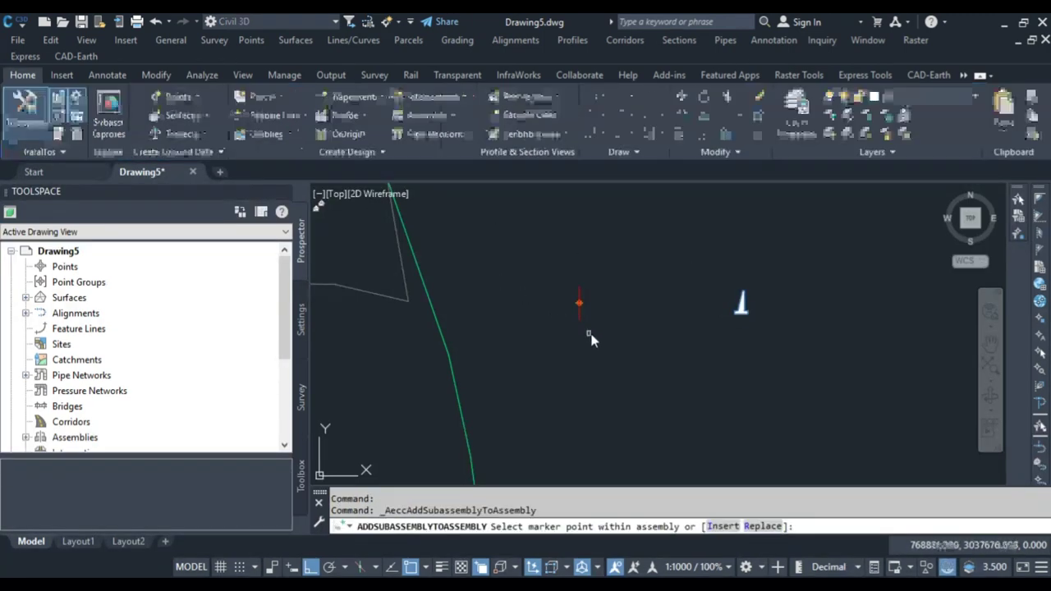
pyautogui.click(580, 309)
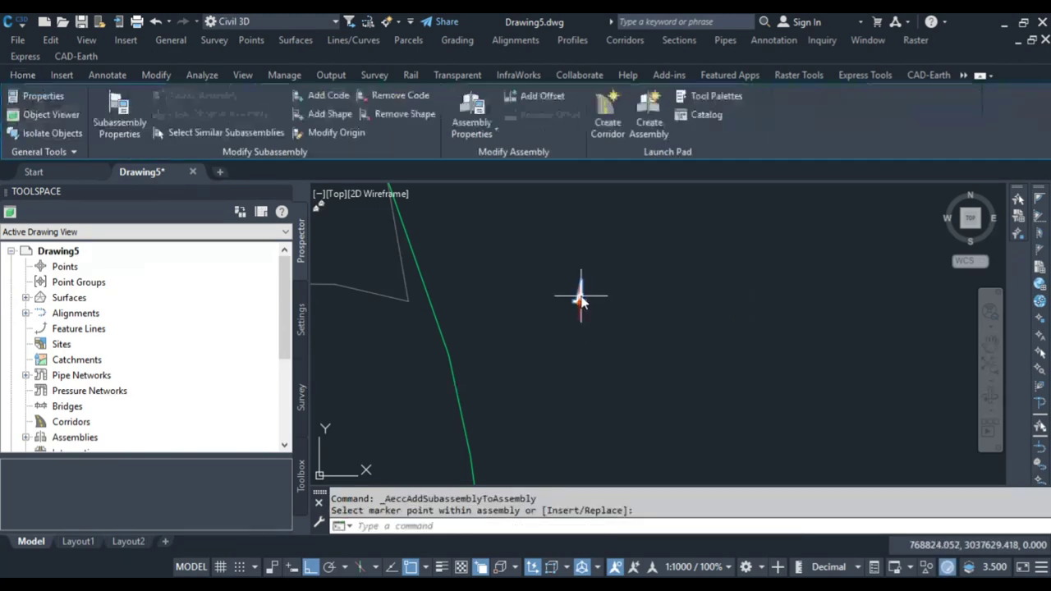
pyautogui.scroll(5, 608, 296)
pyautogui.press('Escape')
pyautogui.press('Escape')
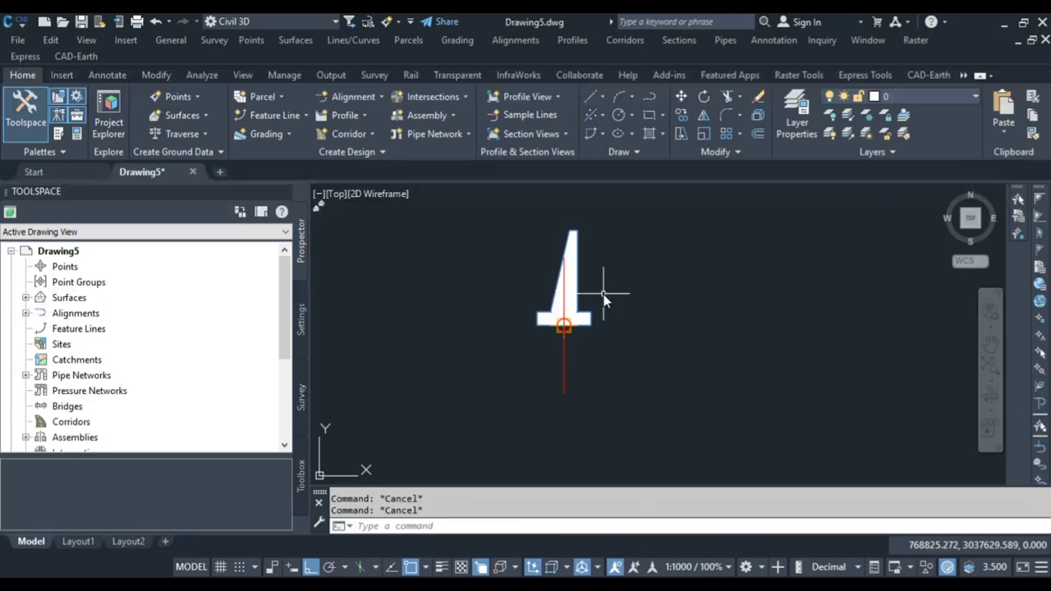
# Examine the excavation outline and dimensions around the wall's footing in the typical retaining wall section.
pyautogui.scroll(-3, 583, 300)
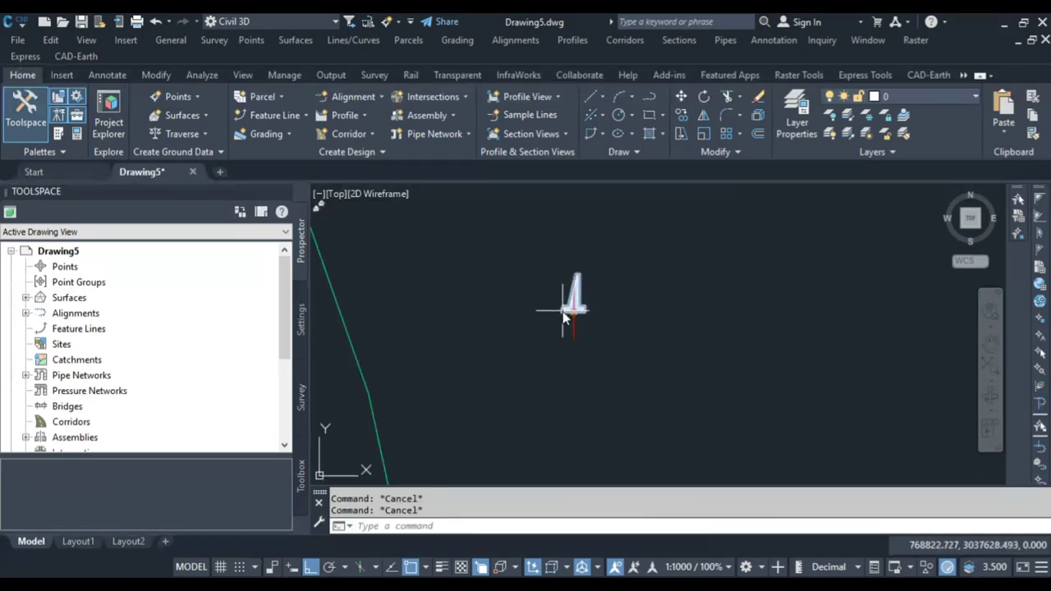
pyautogui.scroll(-6, 575, 317)
pyautogui.scroll(3, 641, 296)
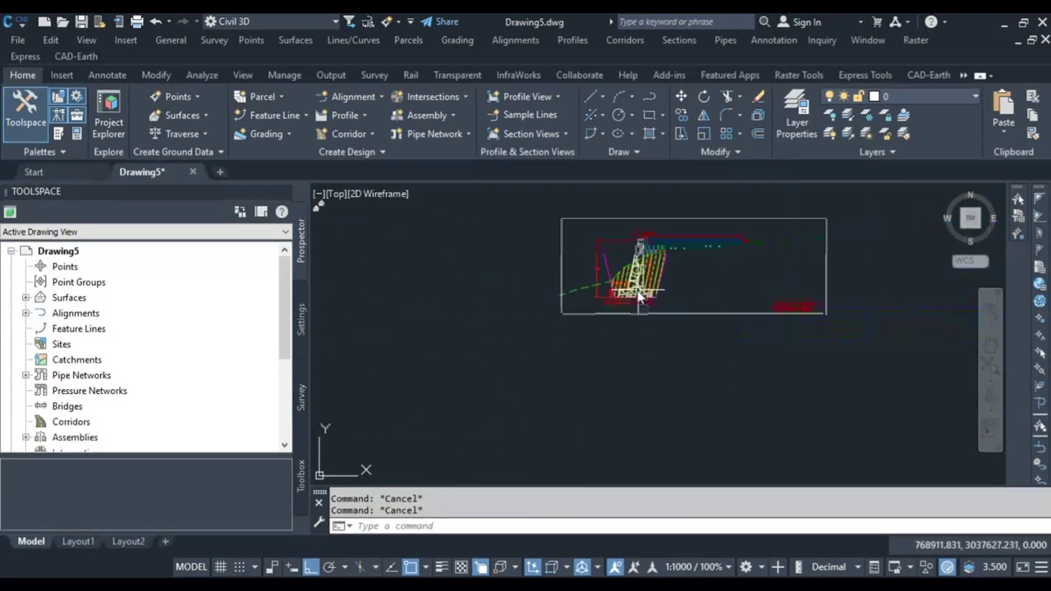
pyautogui.scroll(5, 640, 297)
pyautogui.scroll(-2, 574, 300)
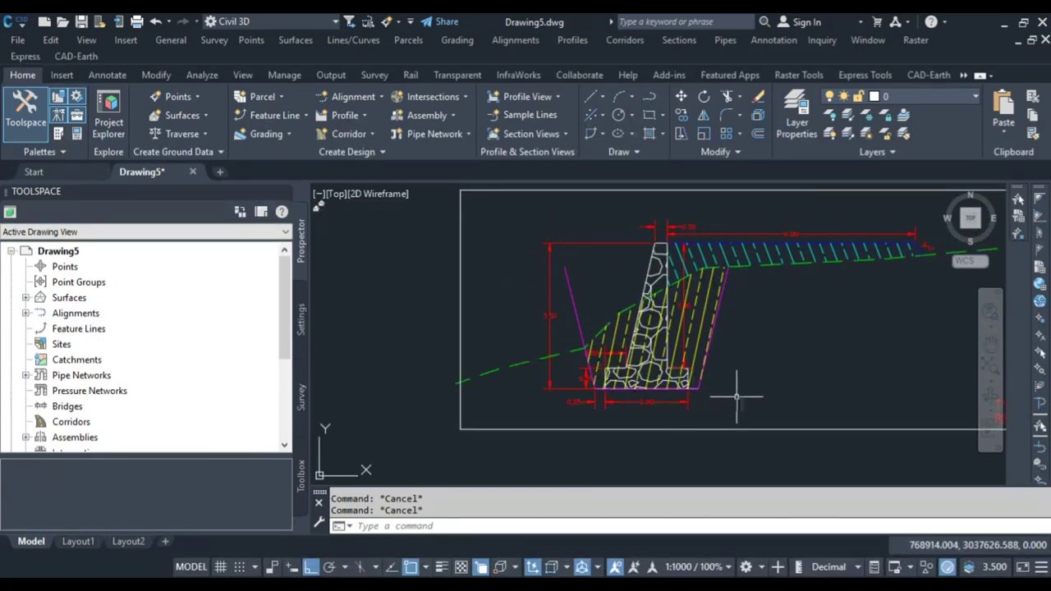
pyautogui.scroll(2, 698, 398)
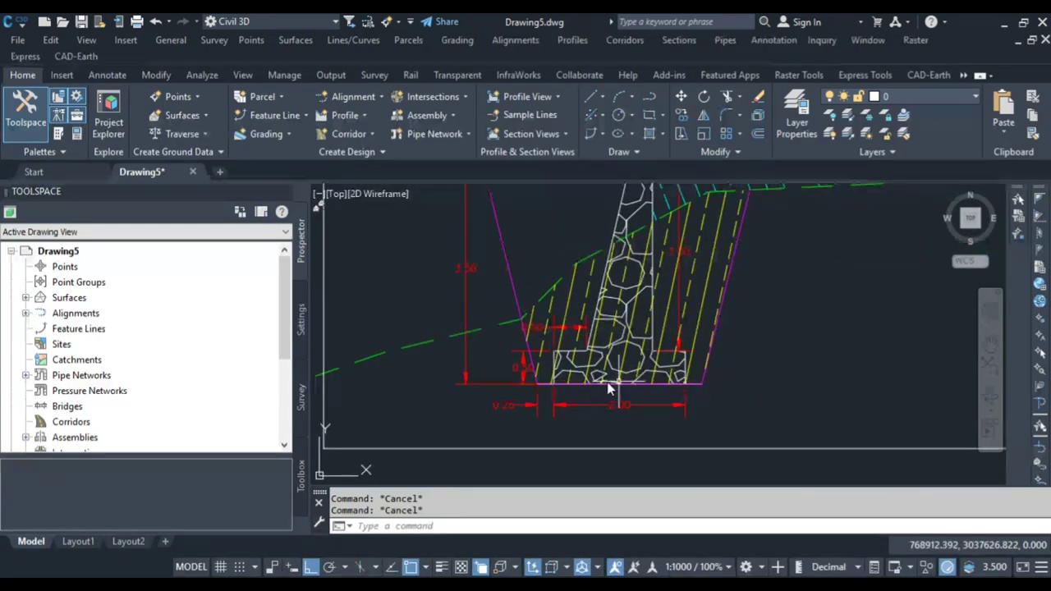
pyautogui.scroll(-3, 628, 398)
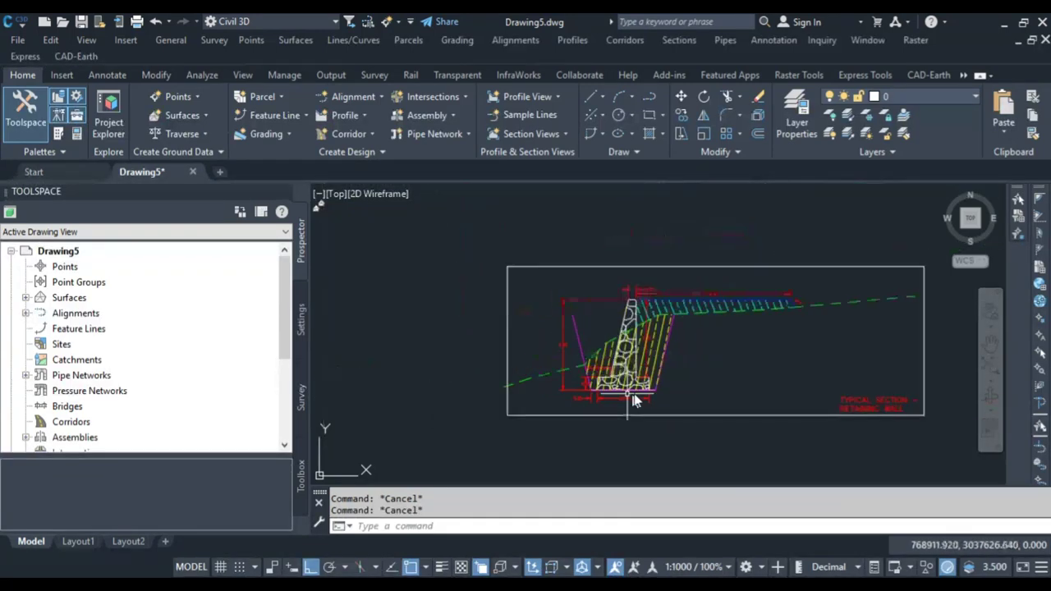
pyautogui.scroll(5, 681, 317)
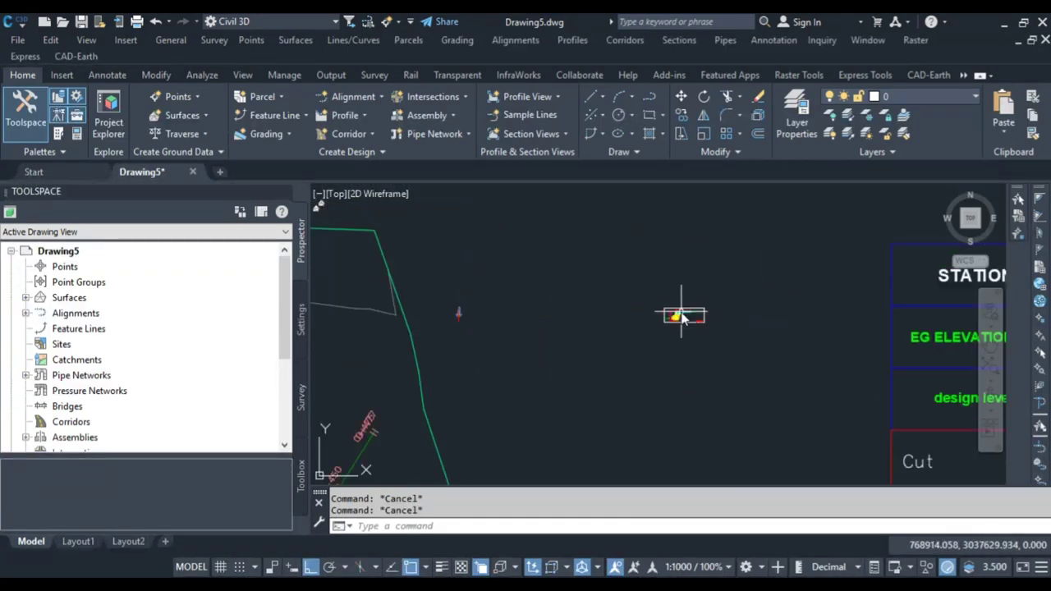
pyautogui.scroll(-4, 657, 325)
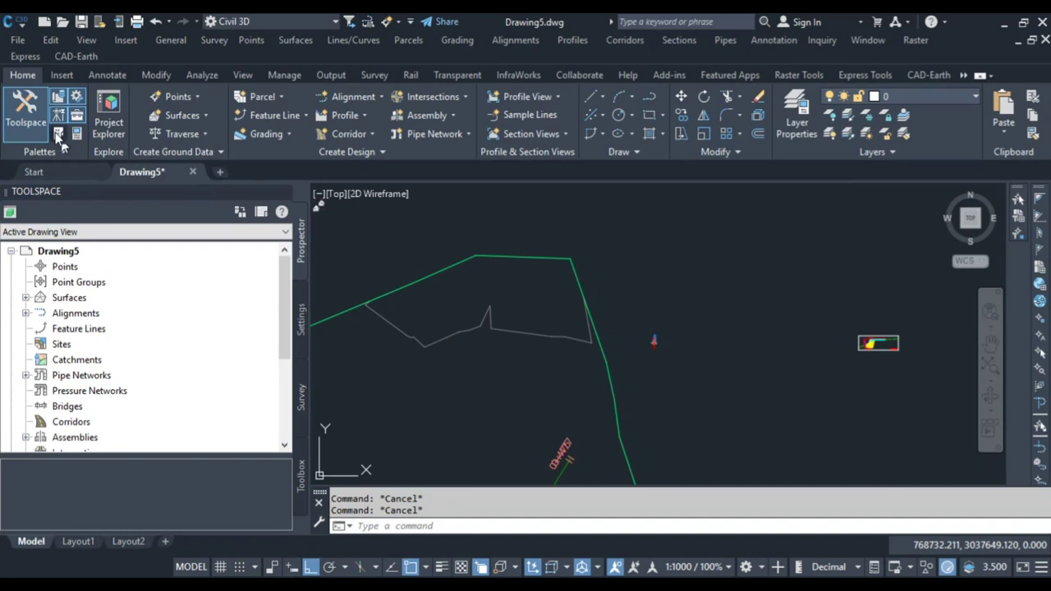
# Attach a TrenchPipe1 subassembly to the R-W assembly's marker point at the middle of the wall's base.
pyautogui.click(59, 136)
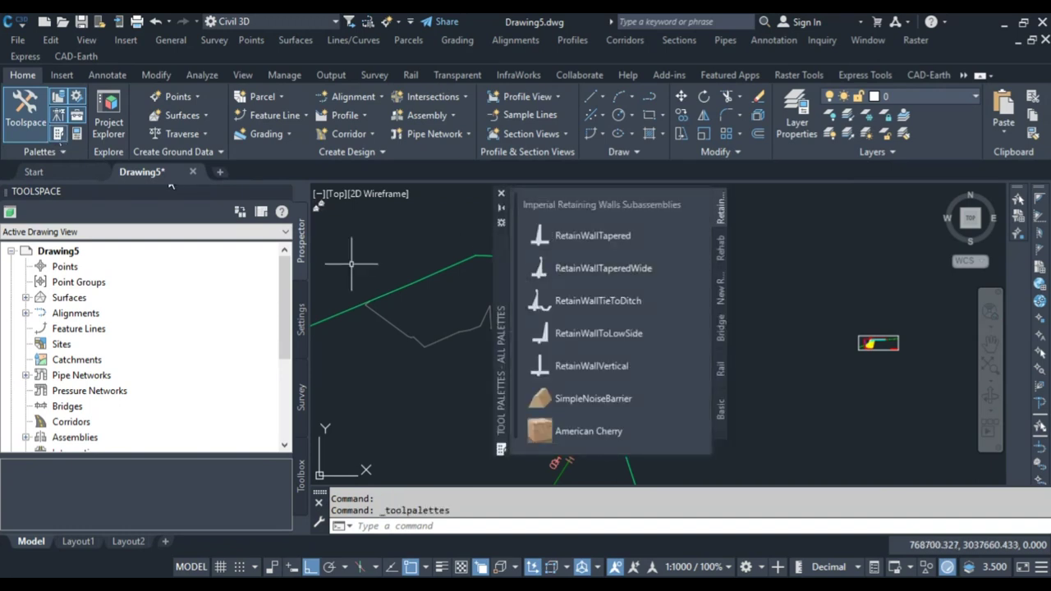
pyautogui.click(719, 447)
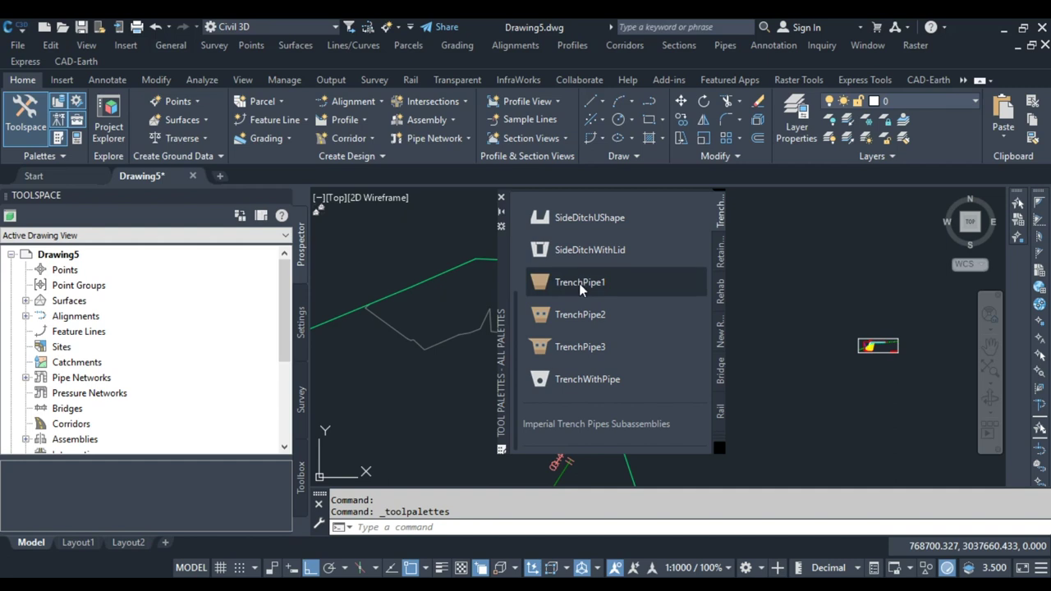
pyautogui.click(579, 283)
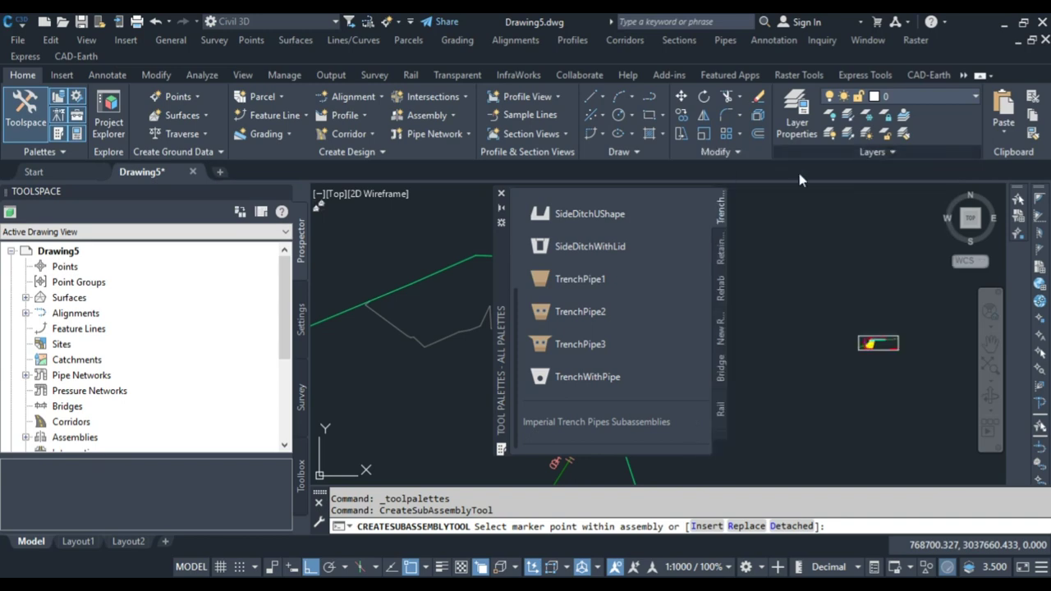
pyautogui.scroll(3, 505, 206)
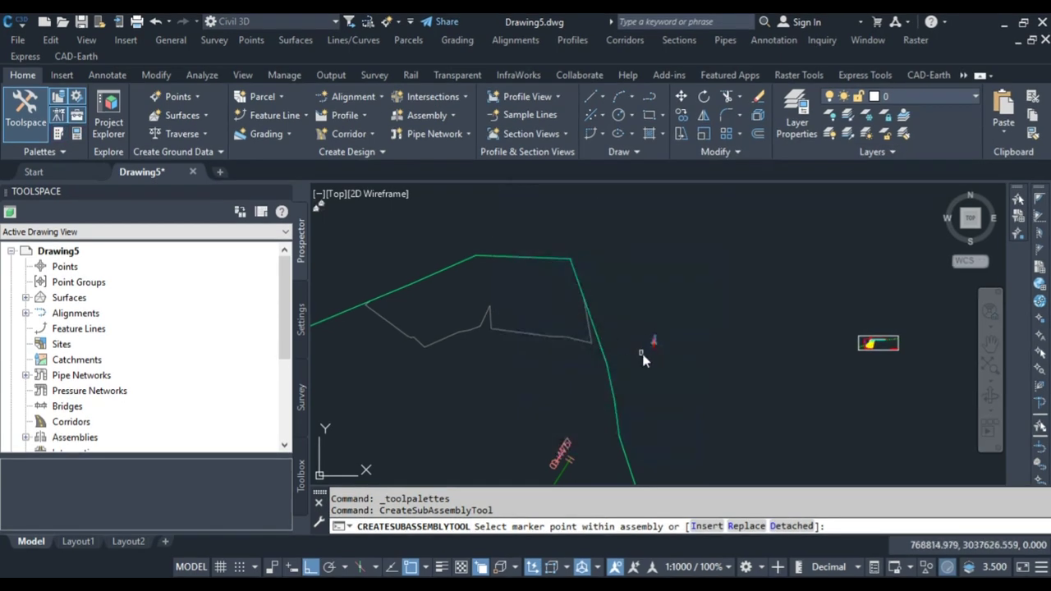
pyautogui.scroll(5, 652, 357)
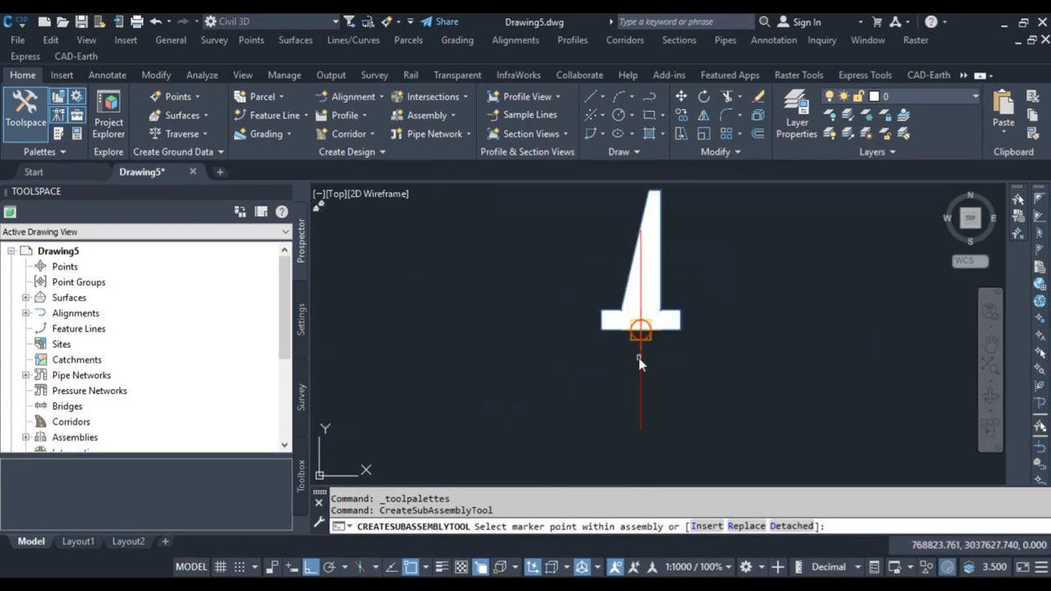
pyautogui.scroll(-5, 640, 359)
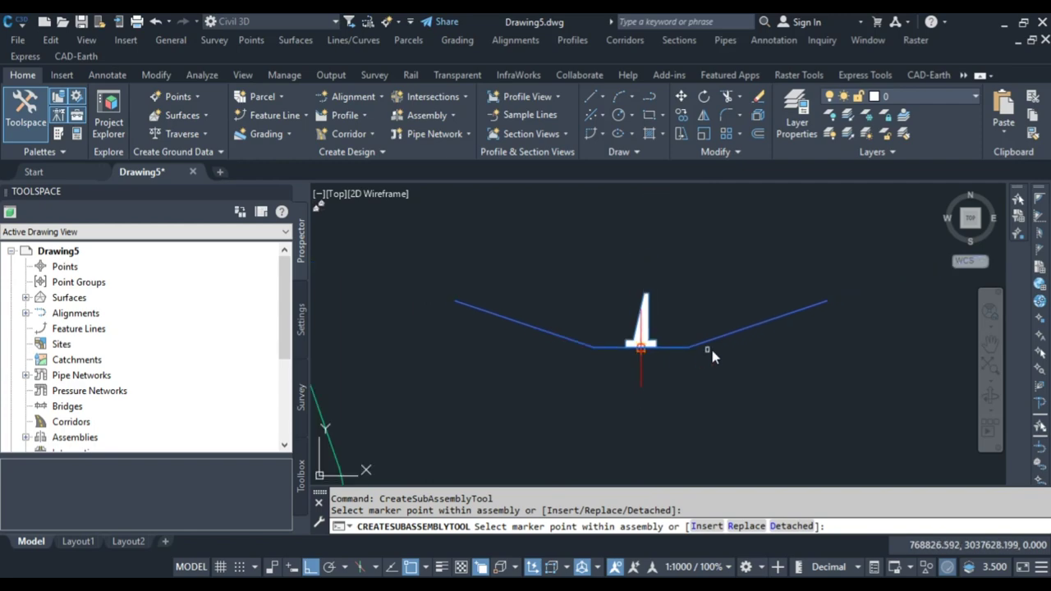
pyautogui.press('Escape')
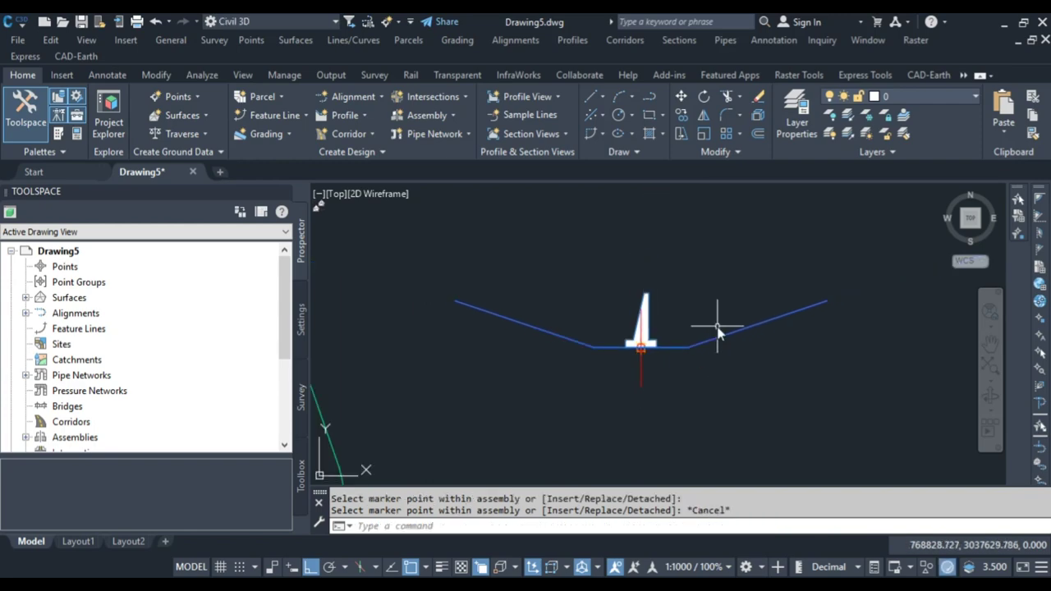
pyautogui.click(717, 344)
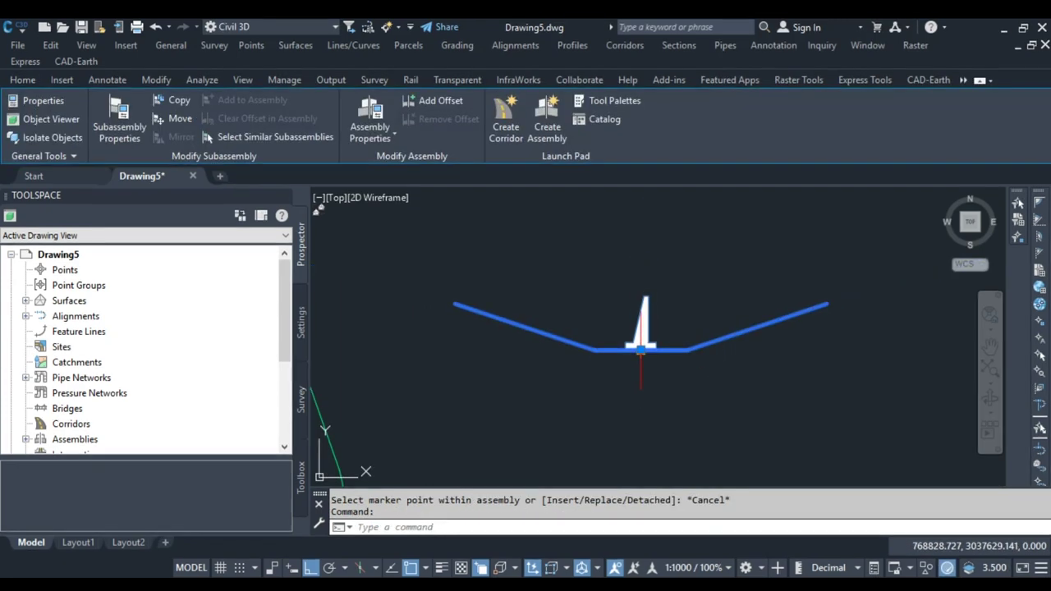
pyautogui.doubleClick(717, 343)
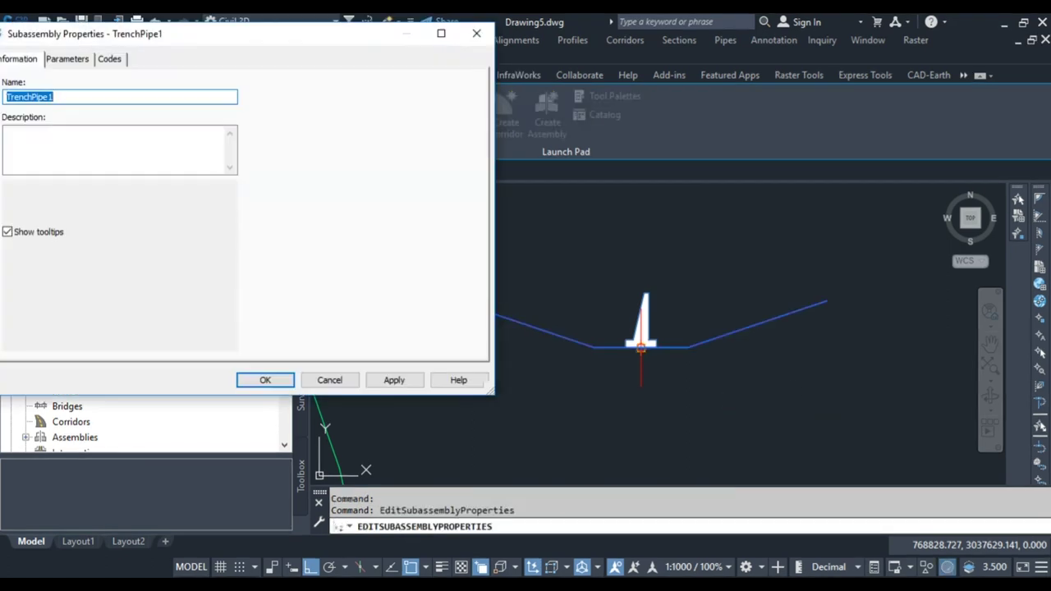
pyautogui.hotkey('ctrl', 'Tab')
pyautogui.click(167, 114)
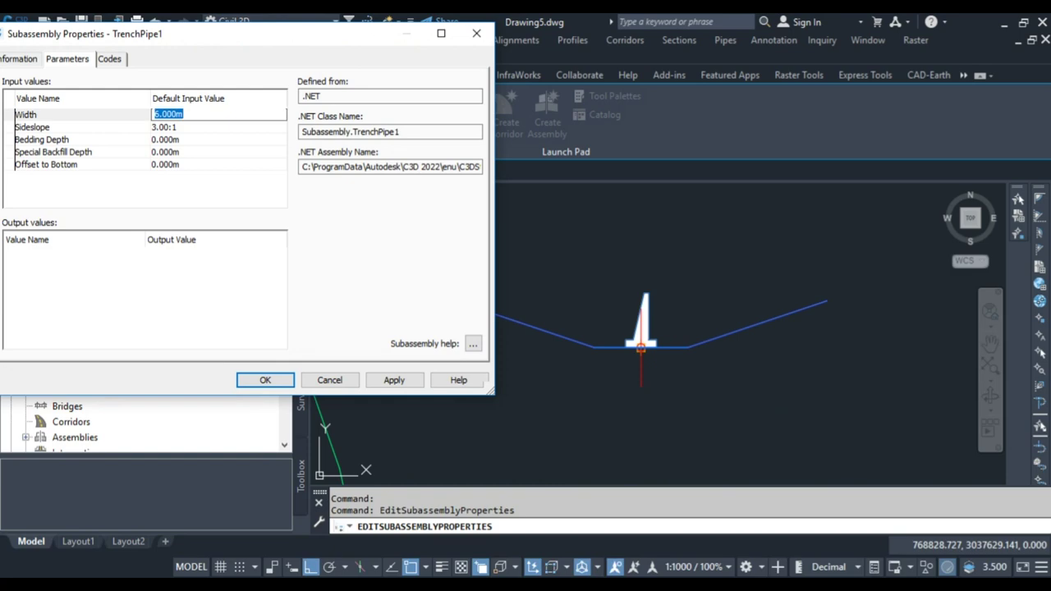
pyautogui.click(329, 380)
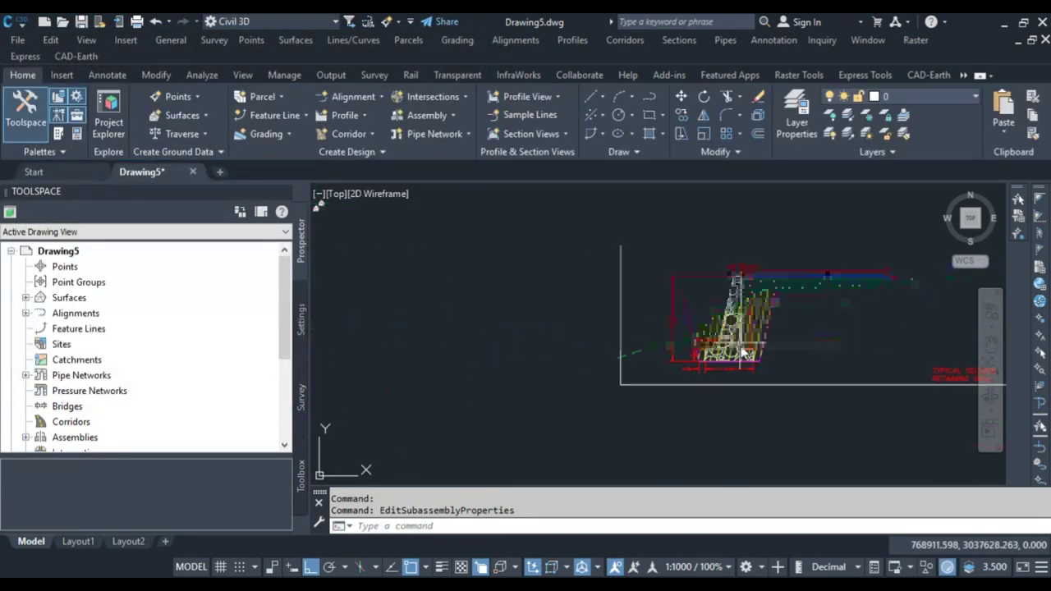
# Check the footing and trench dimensions in the typical section and set the TrenchPipe1 subassembly's width to 2.5 m.
pyautogui.scroll(5, 743, 354)
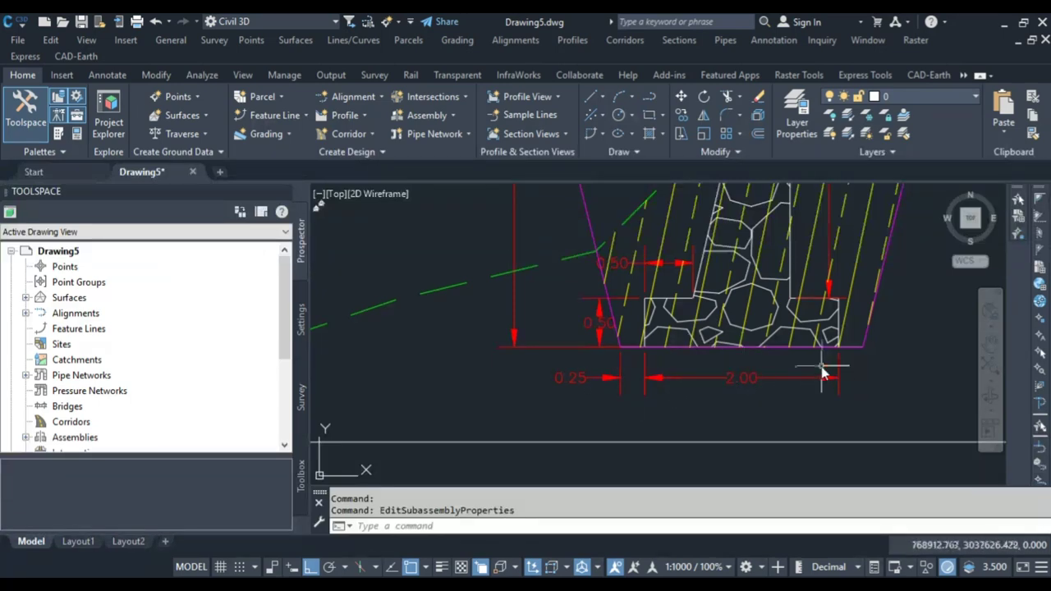
pyautogui.scroll(-5, 821, 366)
pyautogui.scroll(-2, 821, 366)
pyautogui.press('Escape')
pyautogui.scroll(8, 599, 365)
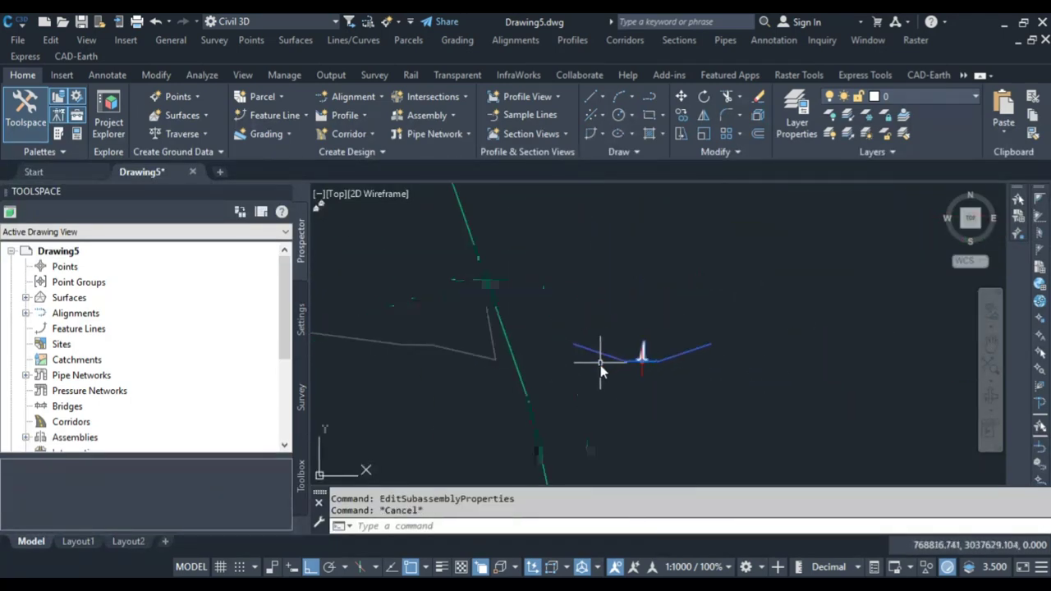
pyautogui.click(834, 335)
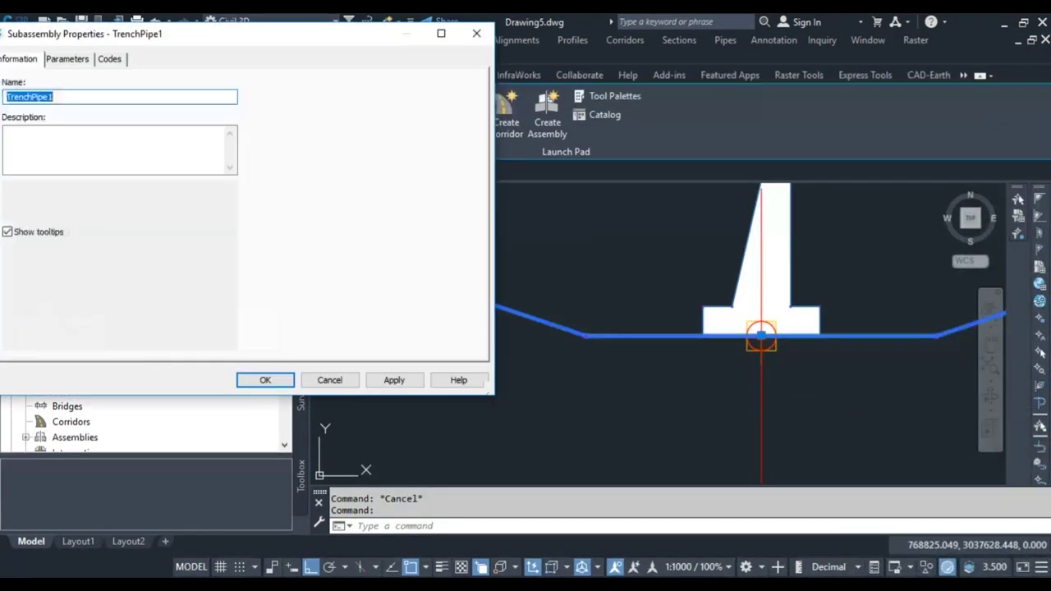
pyautogui.click(168, 114)
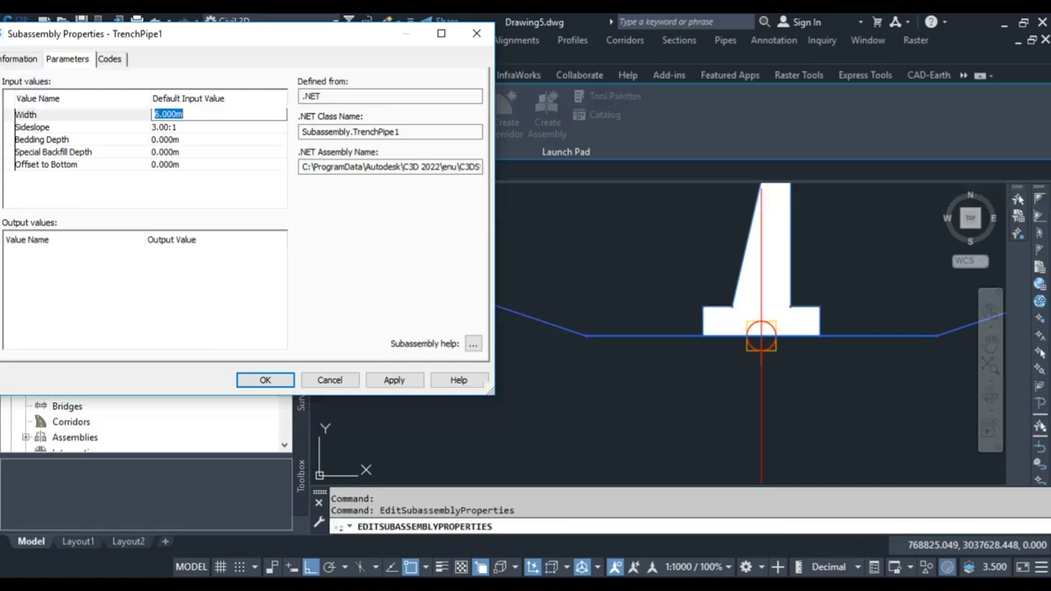
pyautogui.write('2.5')
pyautogui.press('Return')
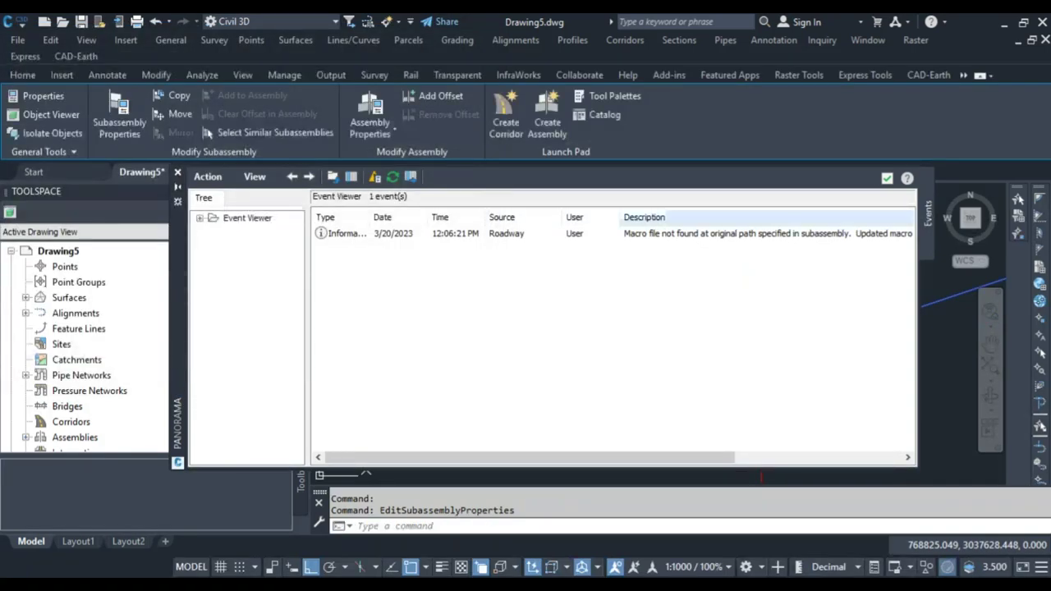
pyautogui.click(886, 178)
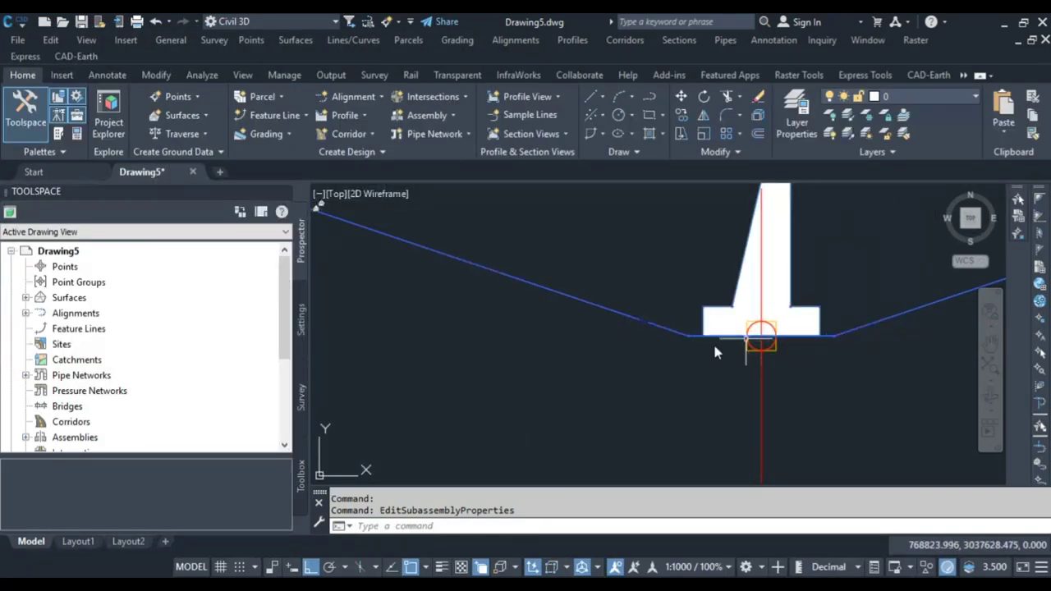
pyautogui.moveTo(824, 339); pyautogui.dragTo(618, 345, button='middle')
pyautogui.scroll(-3, 617, 345)
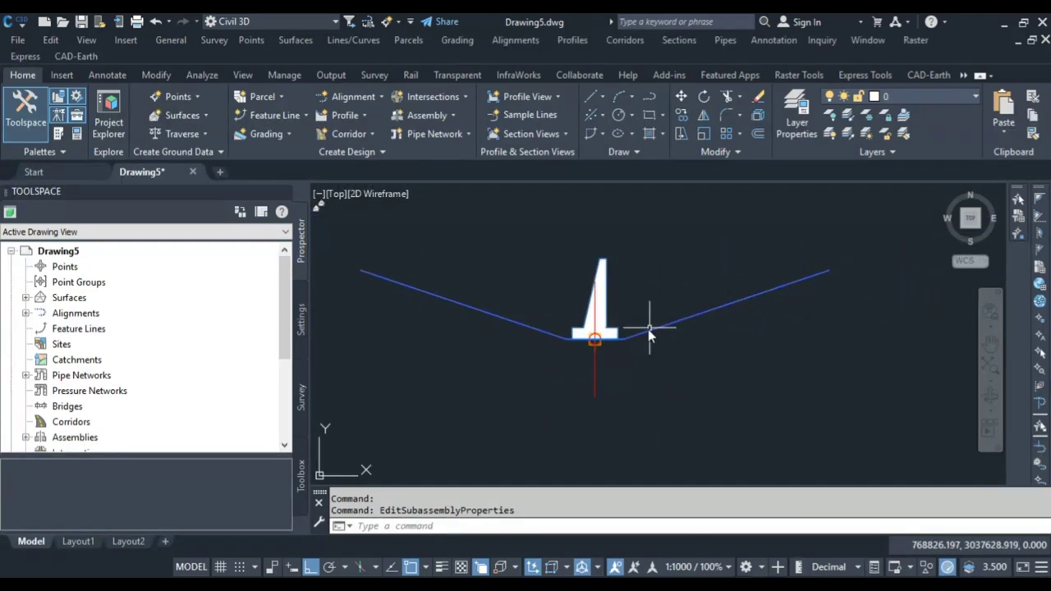
# Set the TrenchPipe1 subassembly's sideslope to 0.25:1.
pyautogui.click(648, 329)
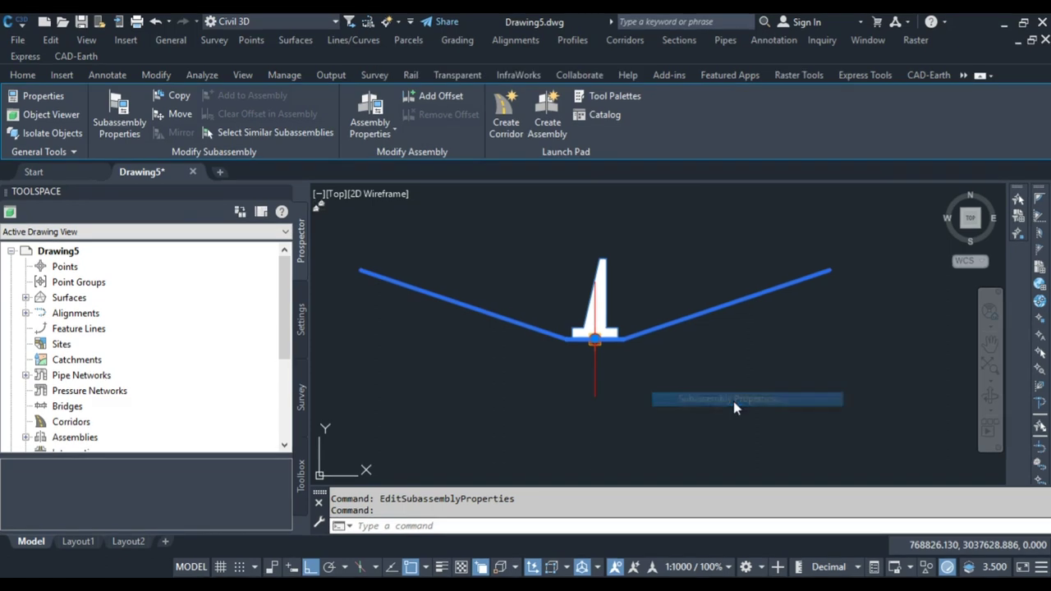
pyautogui.click(119, 121)
pyautogui.hotkey('ctrl', 'Tab')
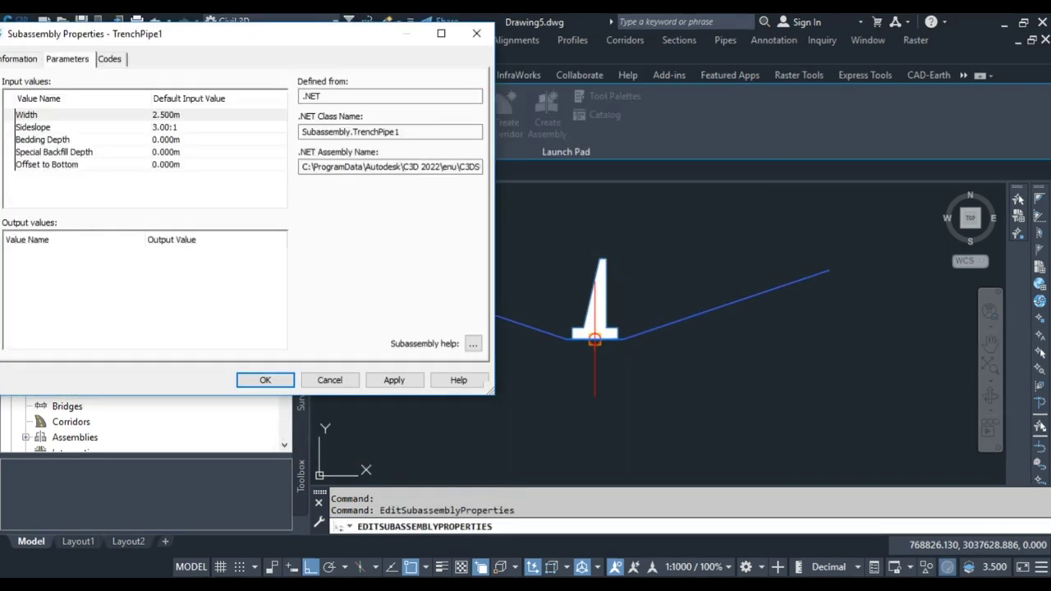
pyautogui.click(164, 126)
pyautogui.click(164, 127)
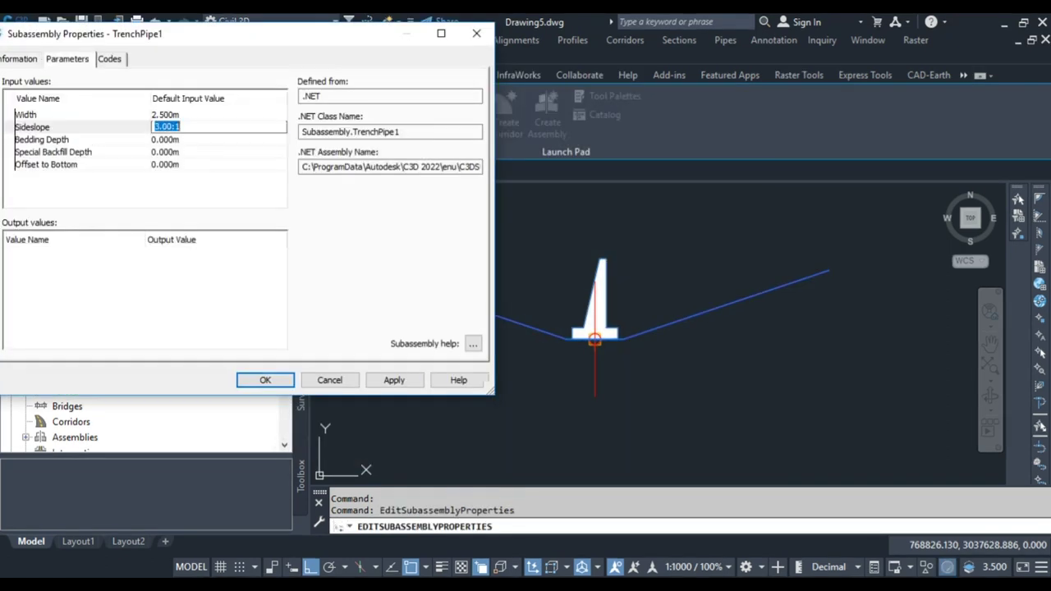
pyautogui.write('.25')
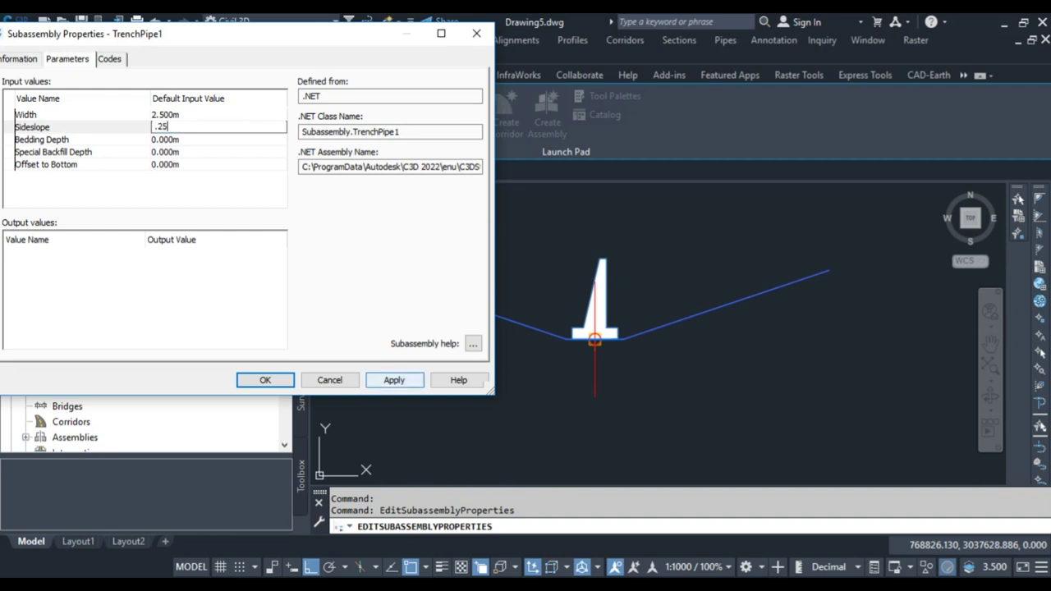
pyautogui.press('Return')
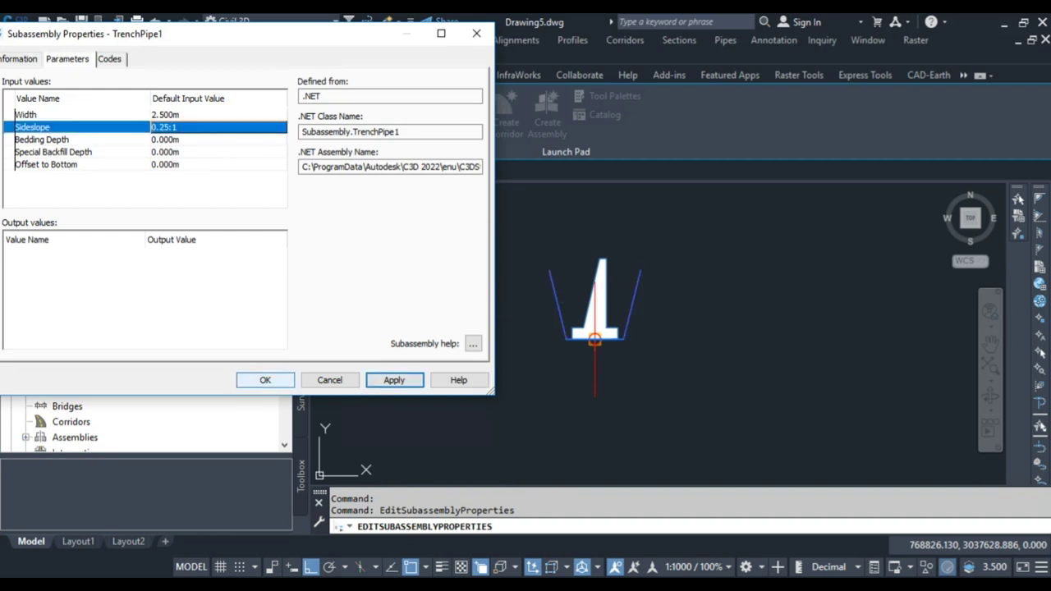
pyautogui.press('Return')
pyautogui.press('Escape')
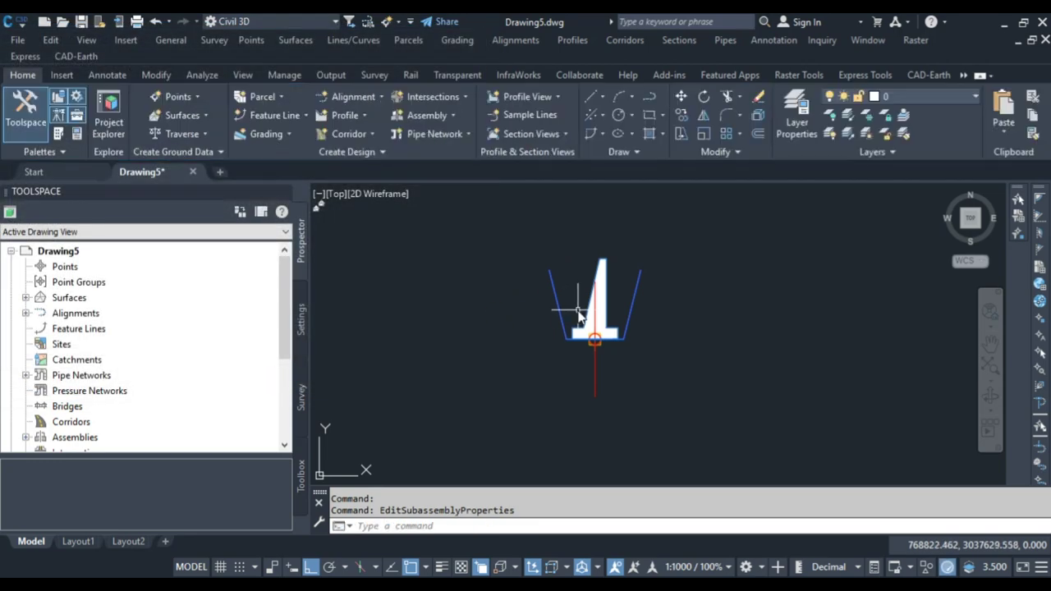
pyautogui.press('Escape')
pyautogui.press('Escape')
# Examine the backfill behind the wall's top and its tie-in to existing ground in the typical retaining wall section.
pyautogui.scroll(-10, 576, 312)
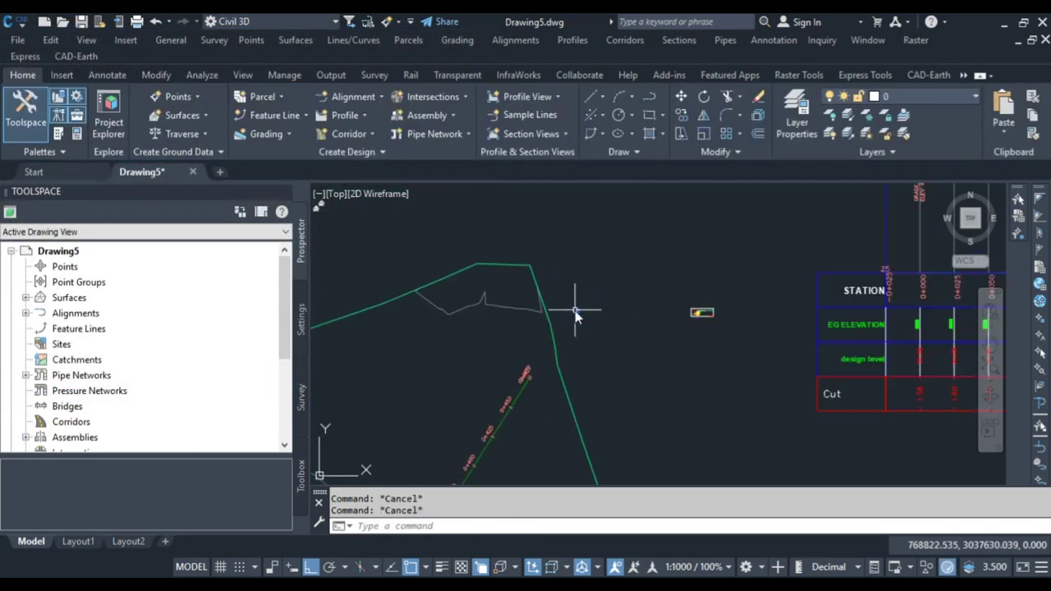
pyautogui.scroll(10, 622, 282)
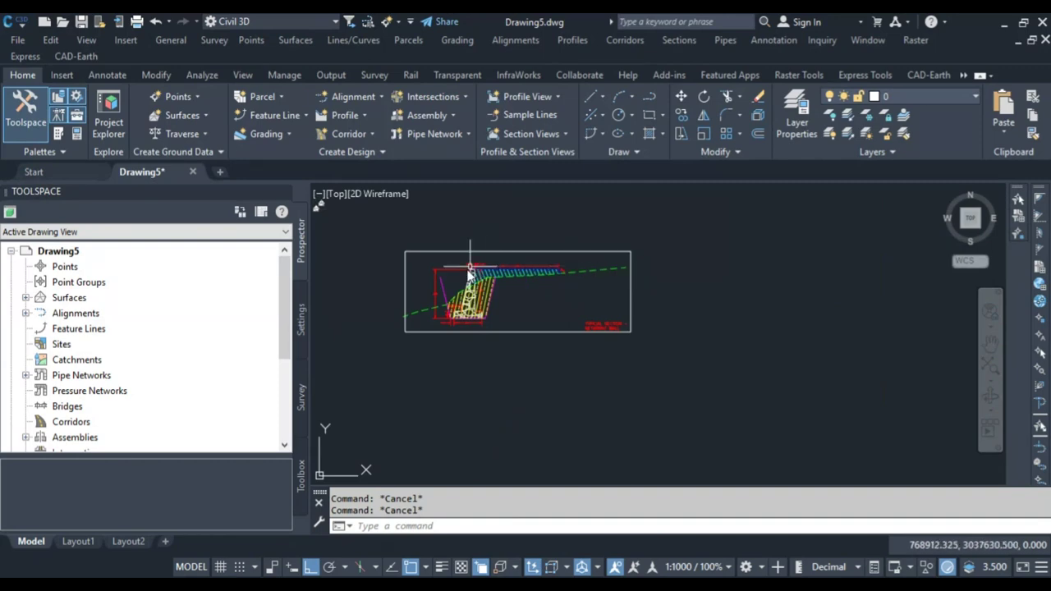
pyautogui.scroll(-3, 504, 275)
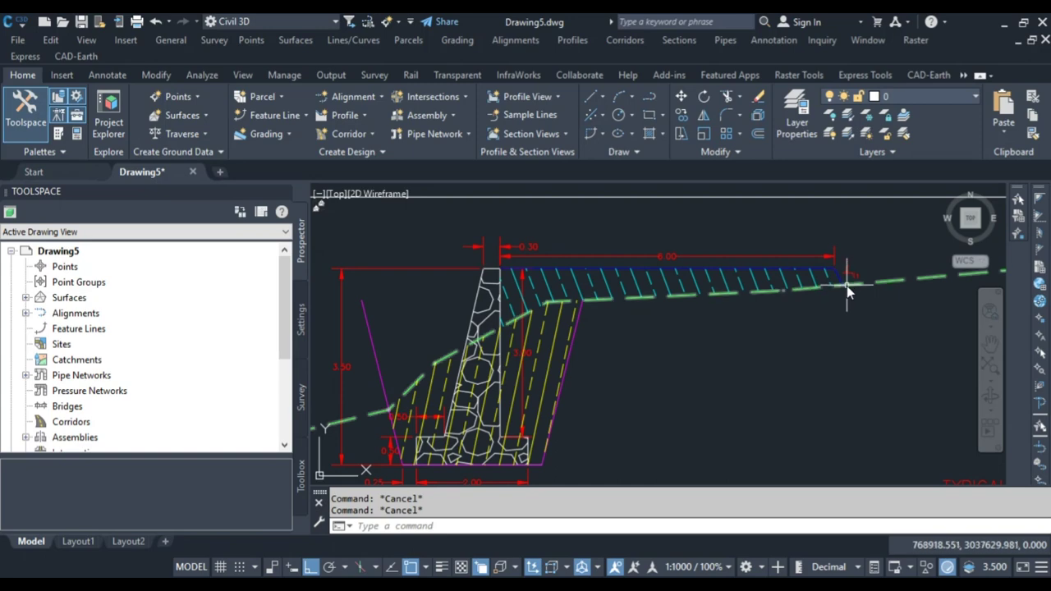
pyautogui.scroll(-6, 846, 287)
pyautogui.scroll(6, 541, 281)
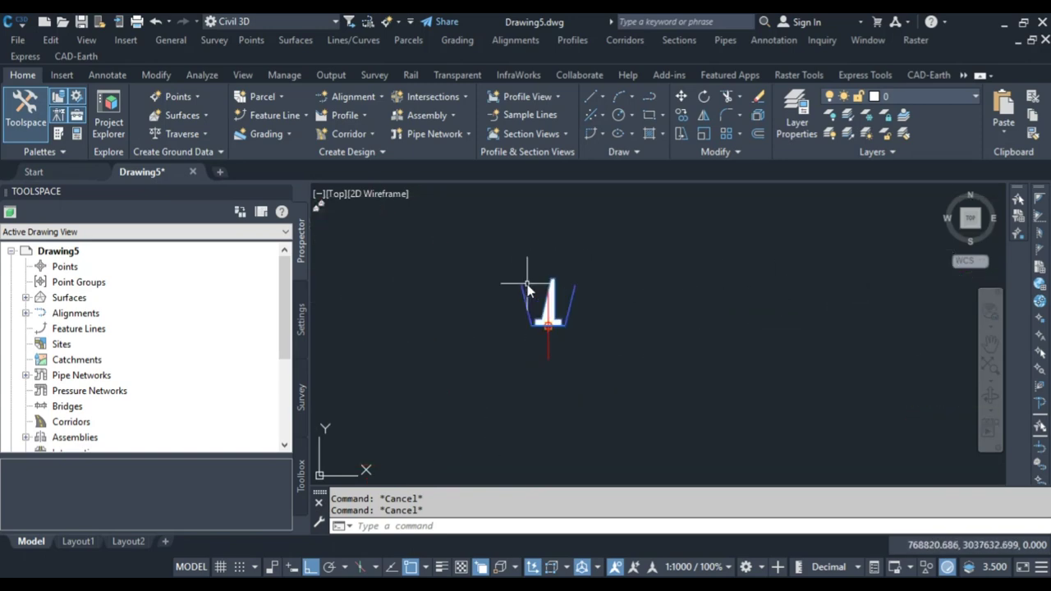
# Check the wall top in the typical section and attach a DaylightBasin subassembly to the marker point at the wall's upper right corner.
pyautogui.click(58, 100)
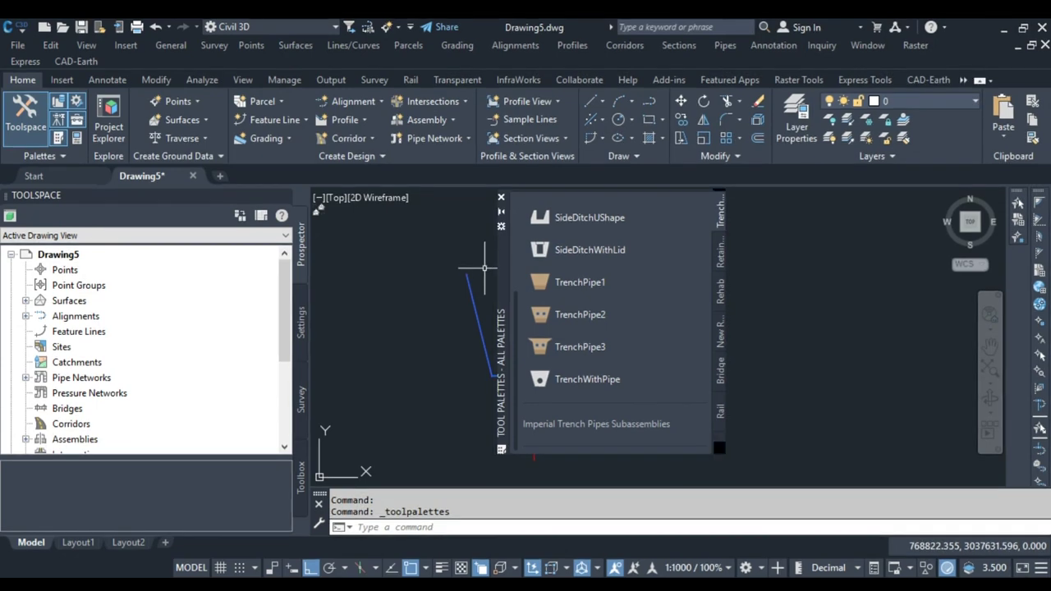
pyautogui.click(720, 435)
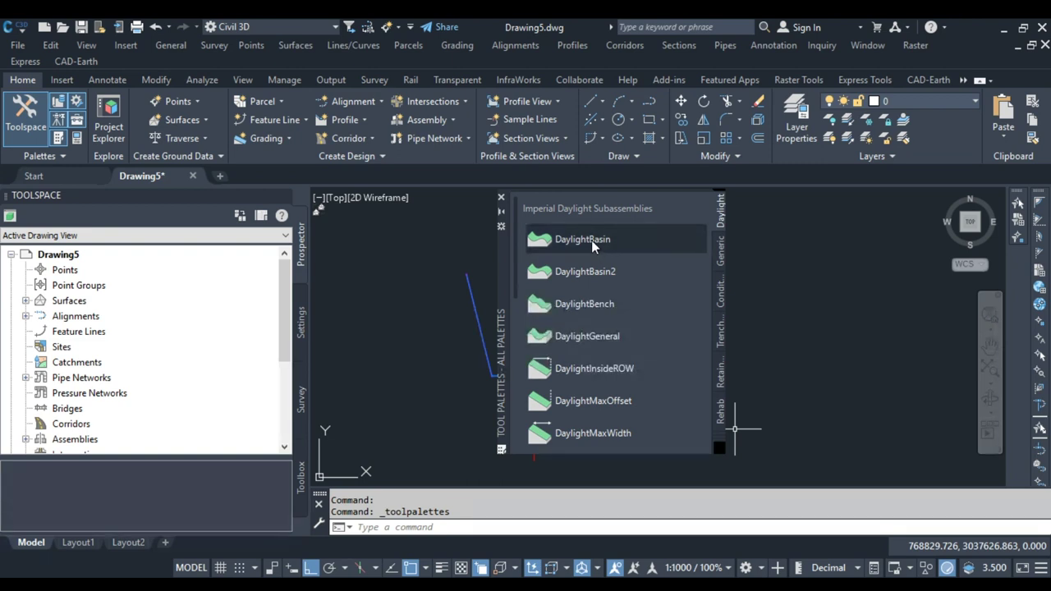
pyautogui.hotkey('ctrl', '1')
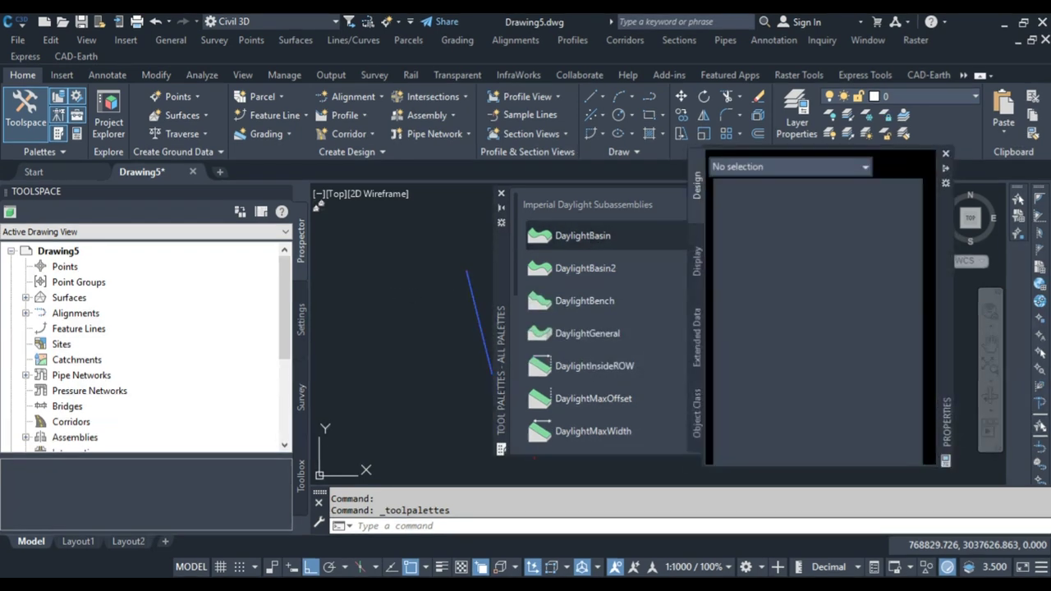
pyautogui.click(579, 235)
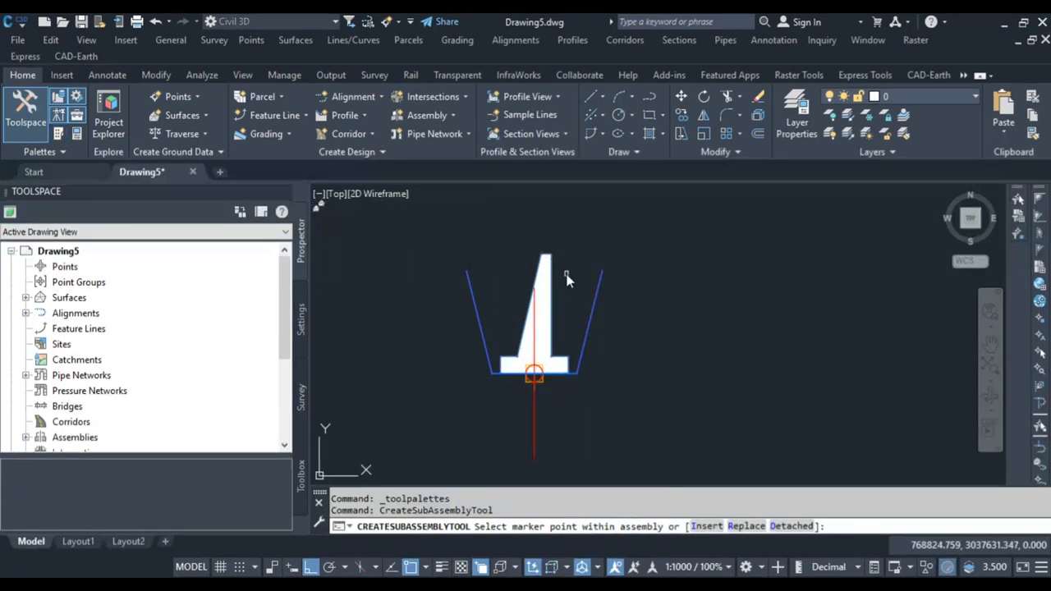
pyautogui.scroll(-5, 574, 316)
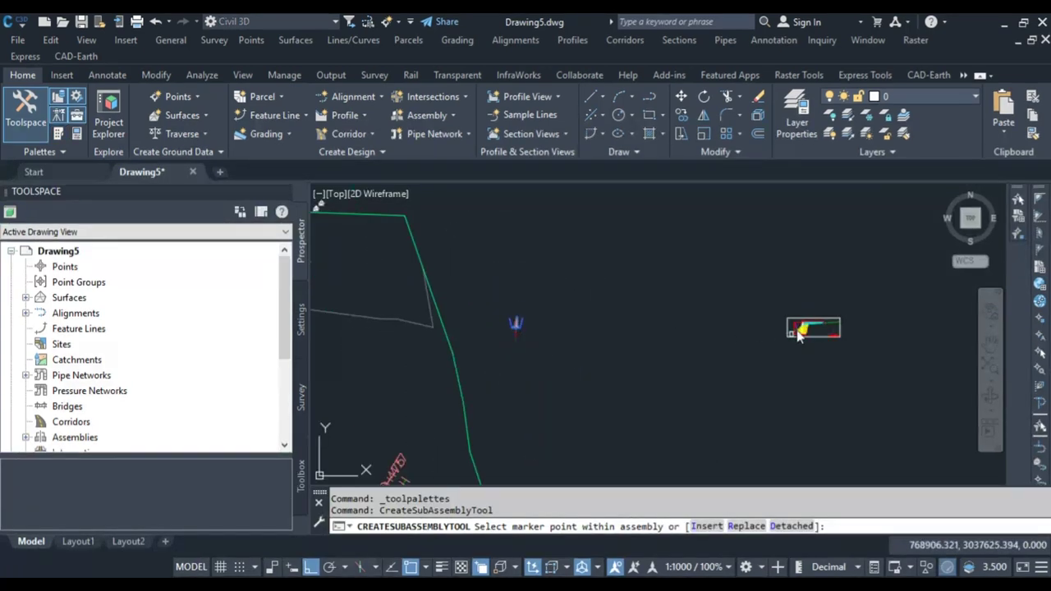
pyautogui.scroll(6, 792, 332)
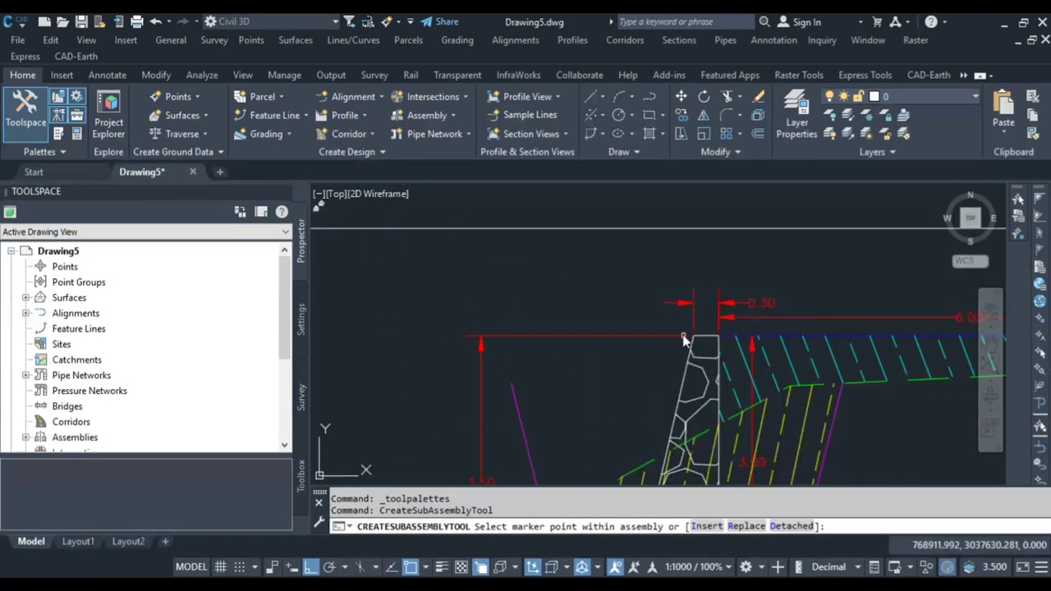
pyautogui.scroll(-5, 721, 328)
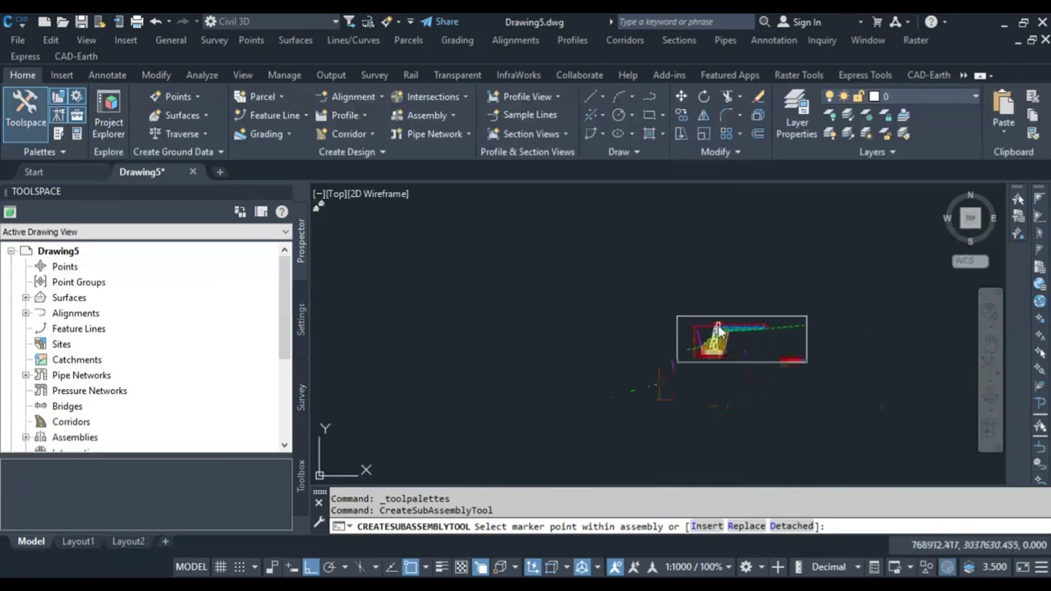
pyautogui.scroll(-2, 558, 325)
pyautogui.scroll(10, 530, 336)
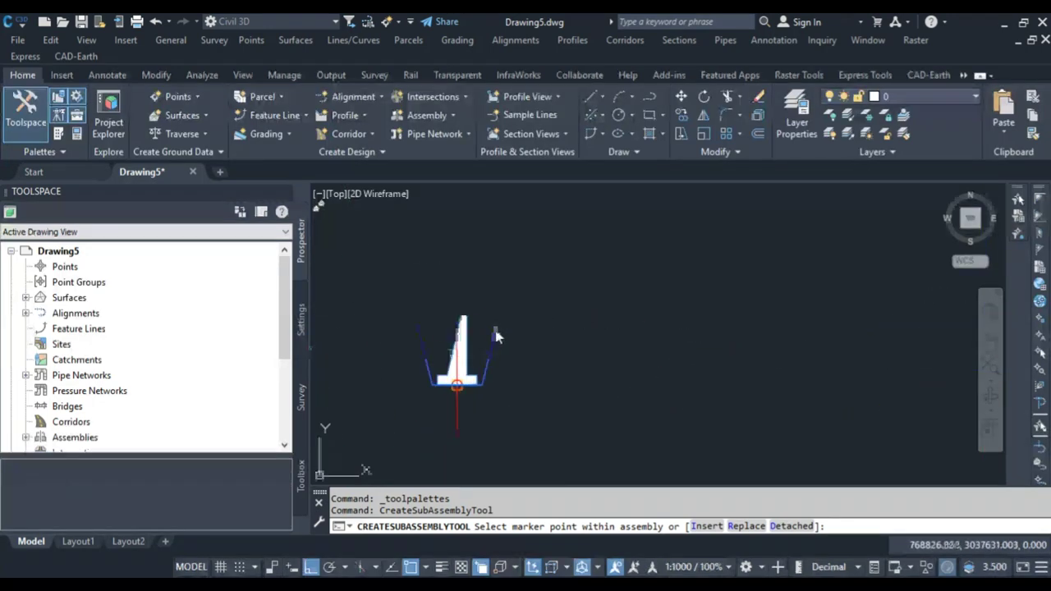
pyautogui.scroll(1, 444, 296)
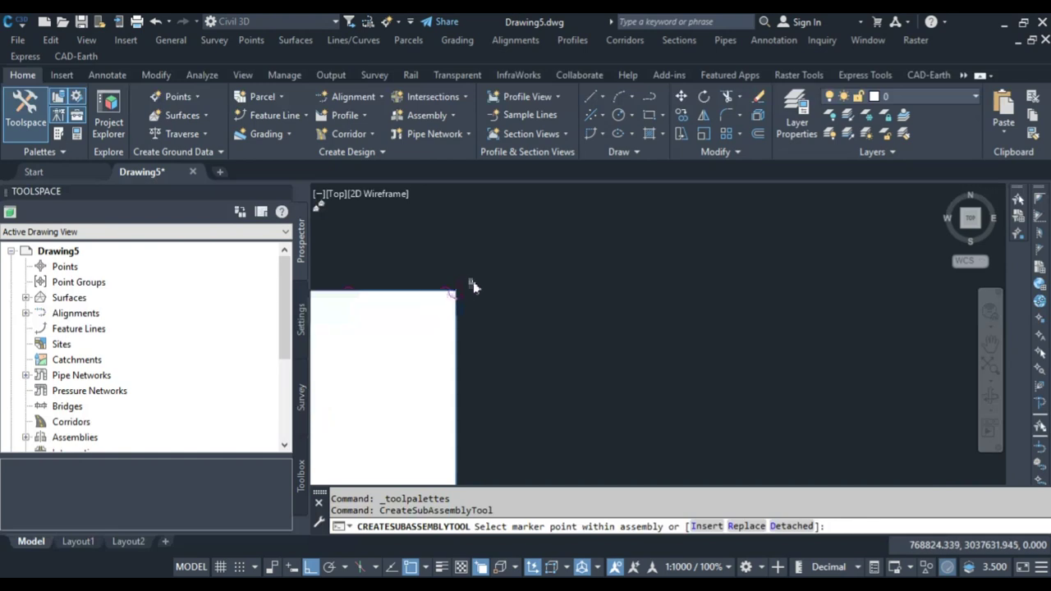
pyautogui.click(457, 289)
pyautogui.scroll(-5, 460, 287)
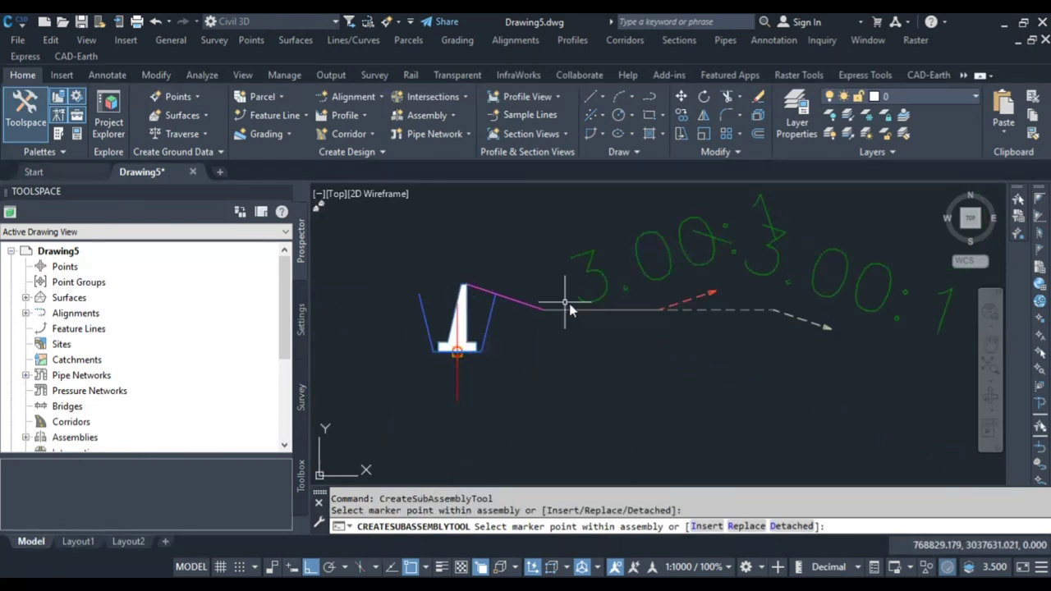
pyautogui.press('Escape')
# Review the DaylightBasin subassembly's parameters and examine the cut and fill diagrams in its help page.
pyautogui.scroll(-2, 566, 305)
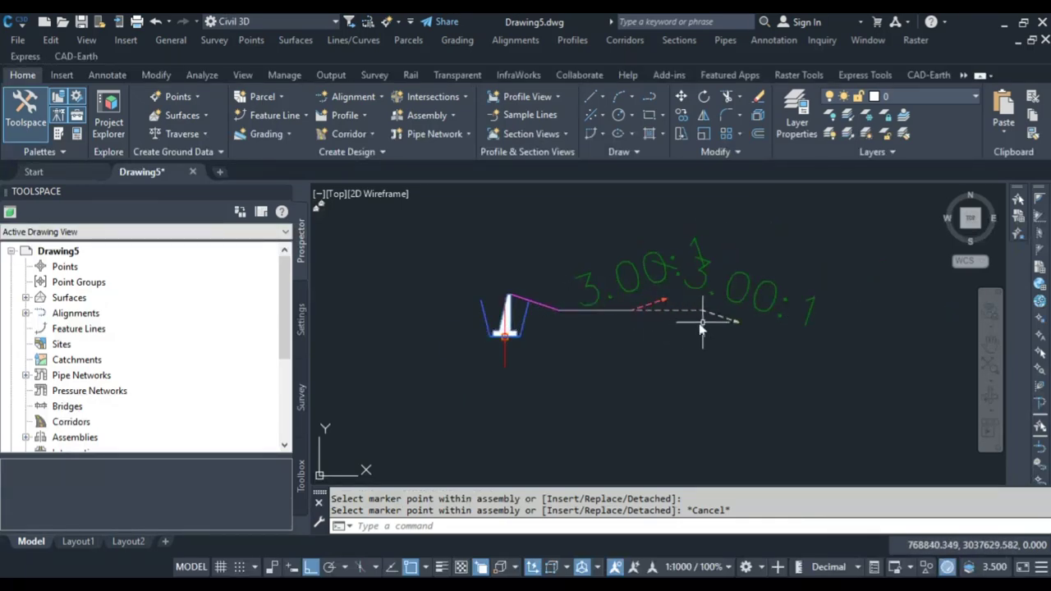
pyautogui.moveTo(587, 321); pyautogui.dragTo(670, 318, button='middle')
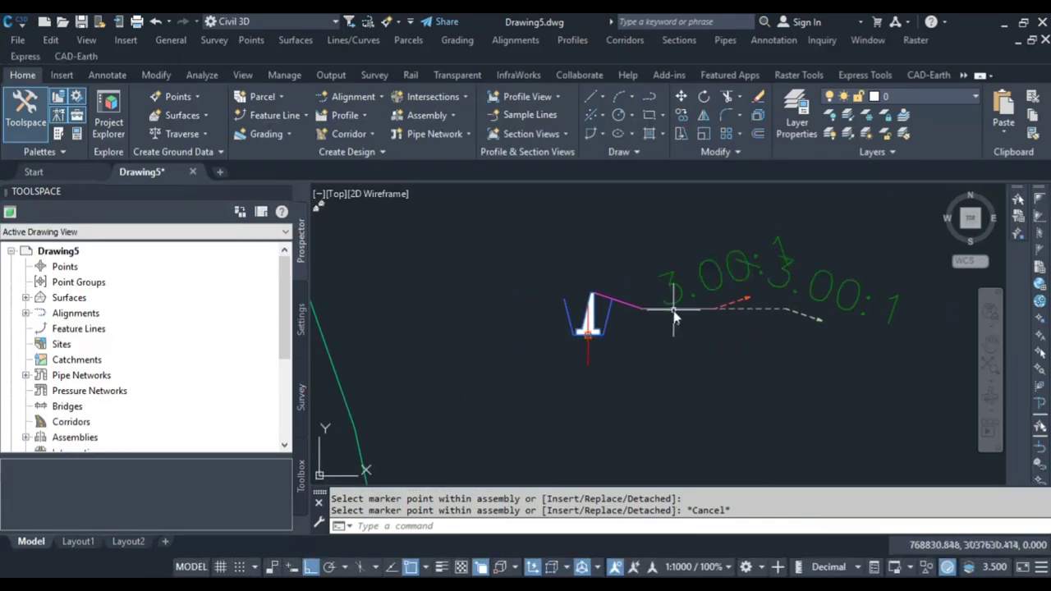
pyautogui.click(670, 311)
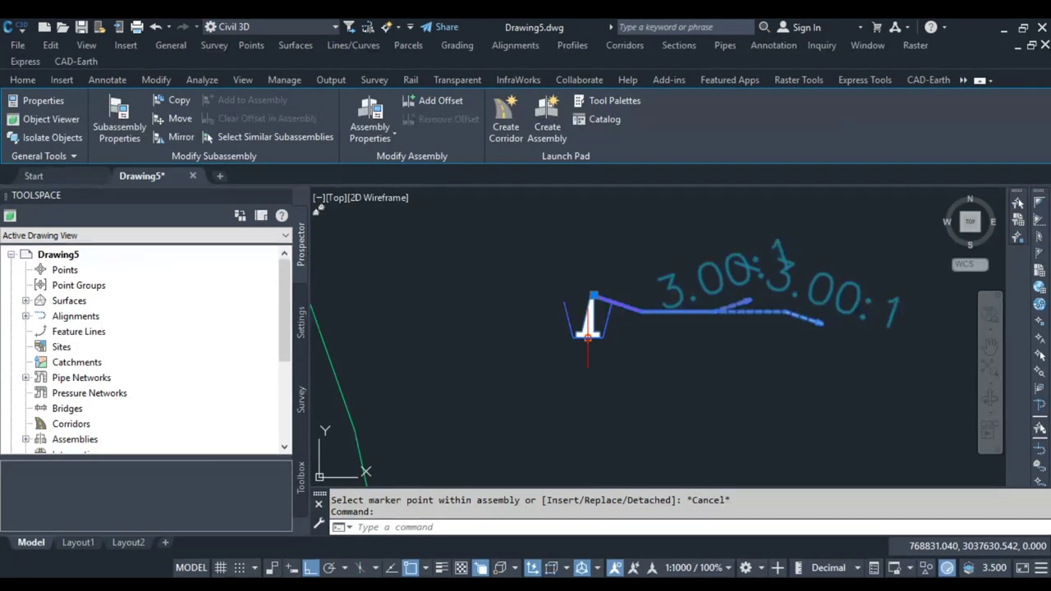
pyautogui.doubleClick(725, 382)
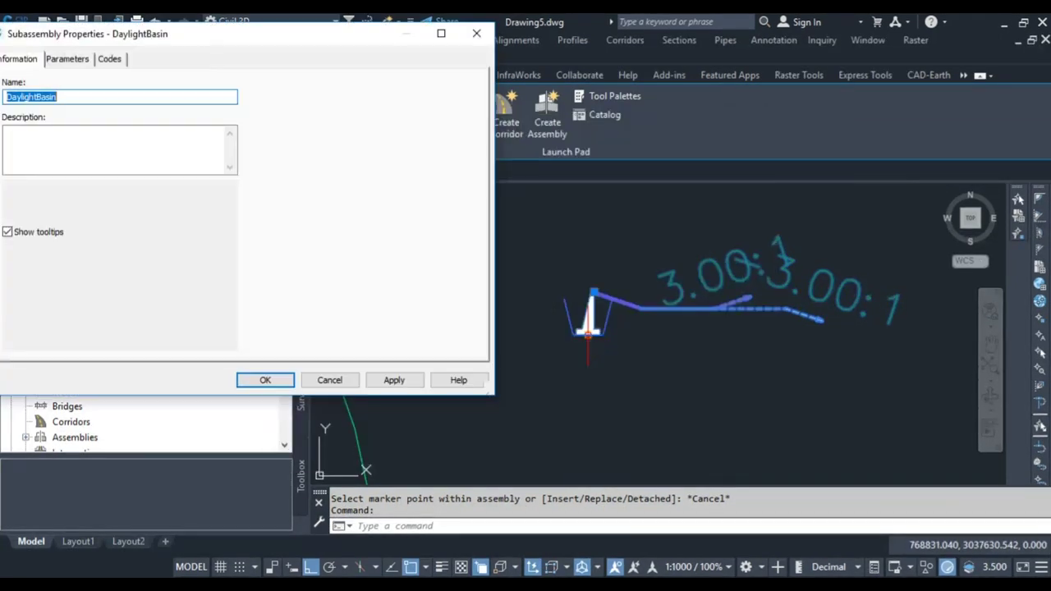
pyautogui.hotkey('ctrl', 'Tab')
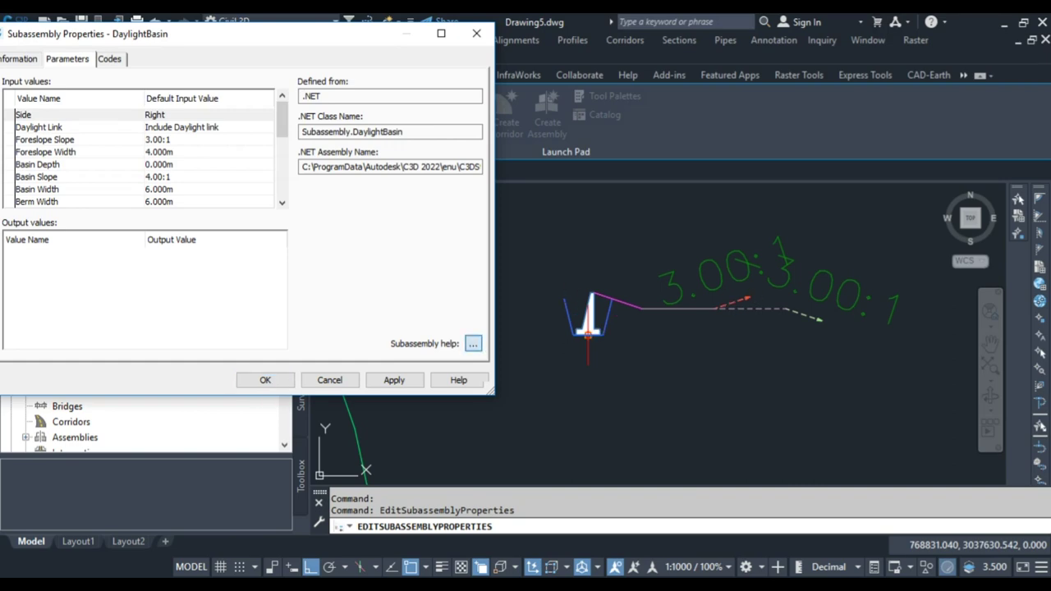
pyautogui.click(473, 344)
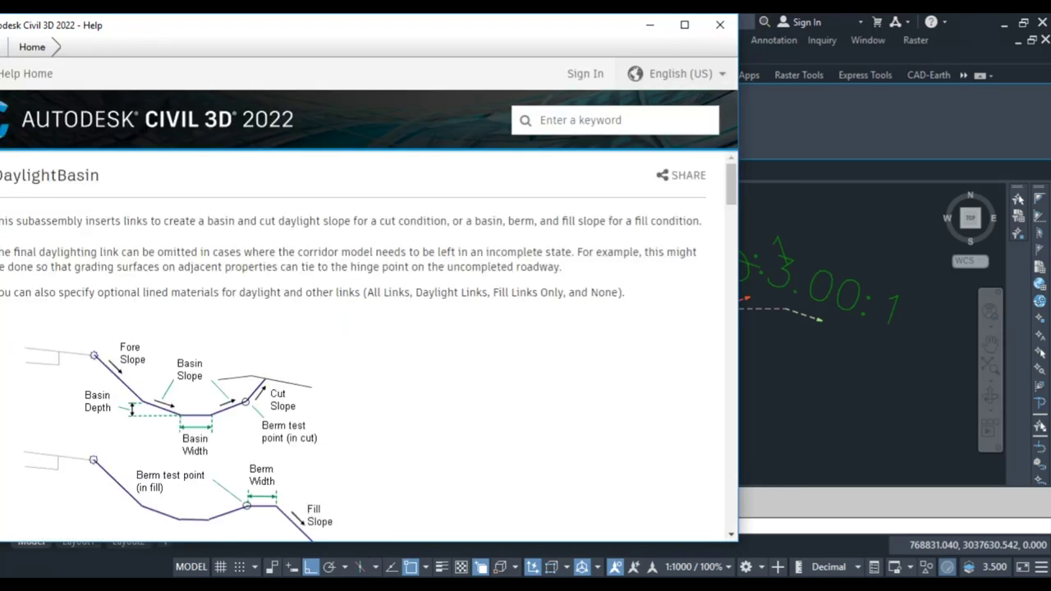
pyautogui.scroll(-1, 366, 345)
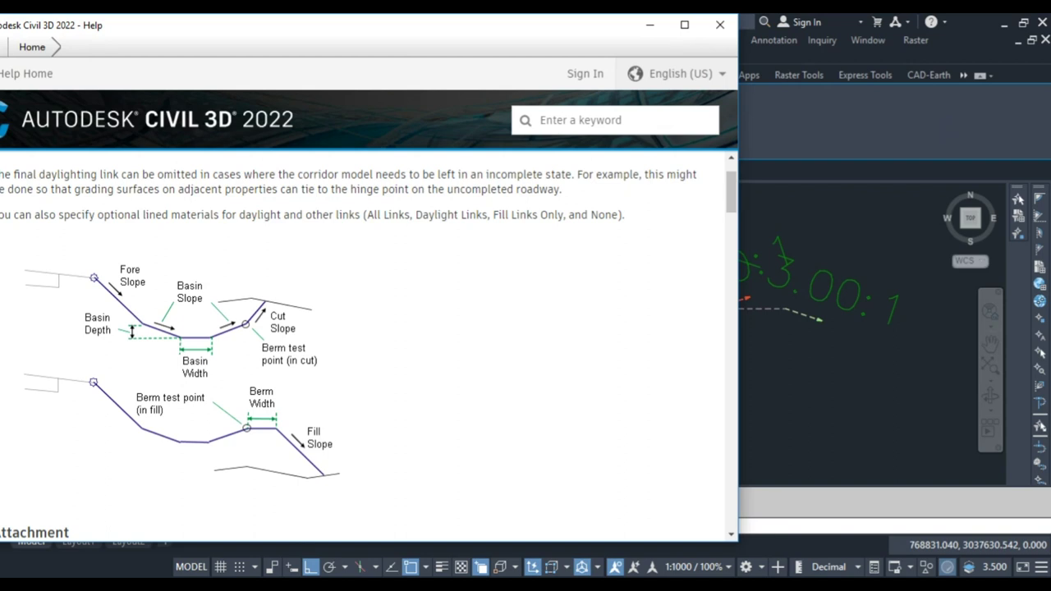
pyautogui.click(720, 24)
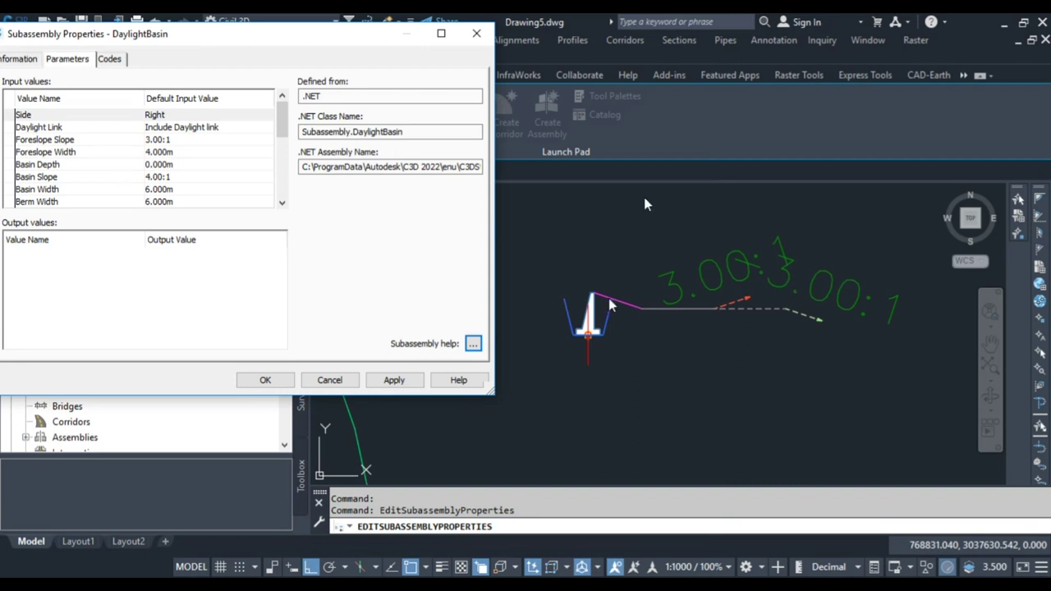
# Try to set the DaylightBasin subassembly's foreslope width to 0 m.
pyautogui.press('Down')
pyautogui.press('Down')
pyautogui.press('Down')
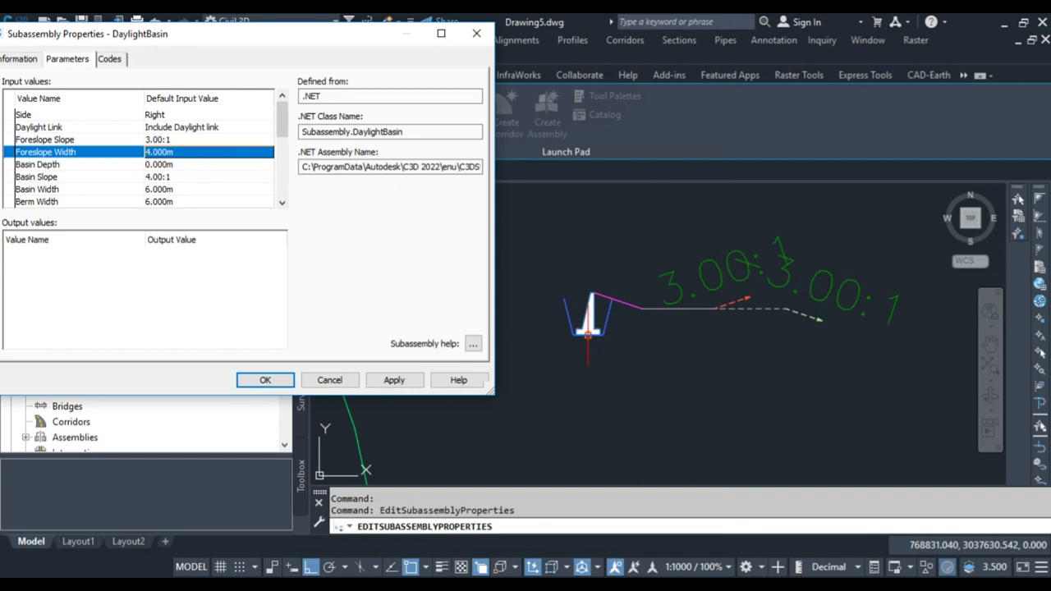
pyautogui.write('0')
pyautogui.press('Return')
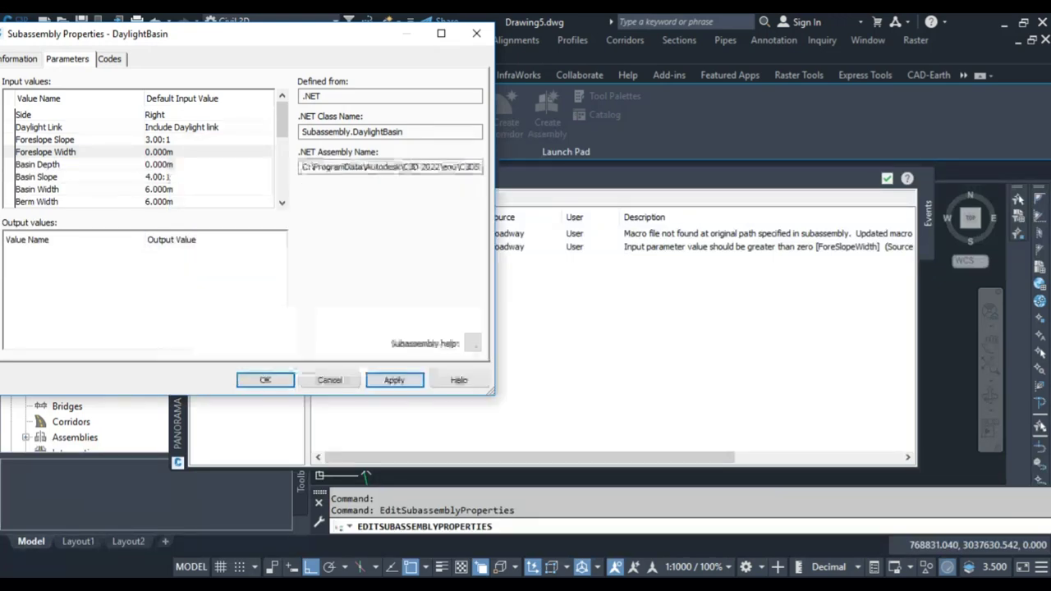
pyautogui.press('Return')
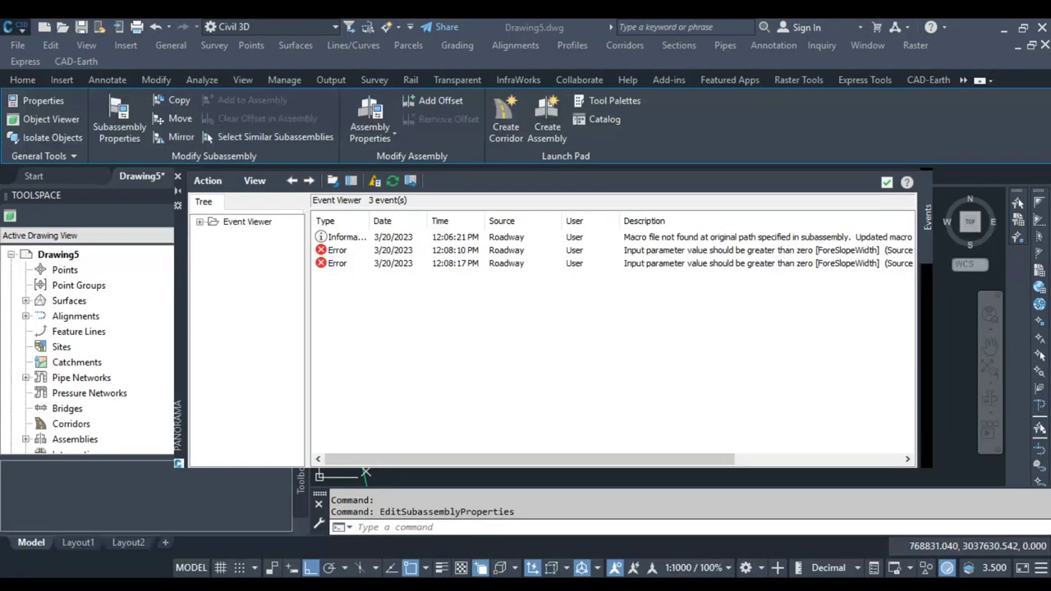
# Erase the DaylightBasin subassembly from the R-W assembly.
pyautogui.press('Escape')
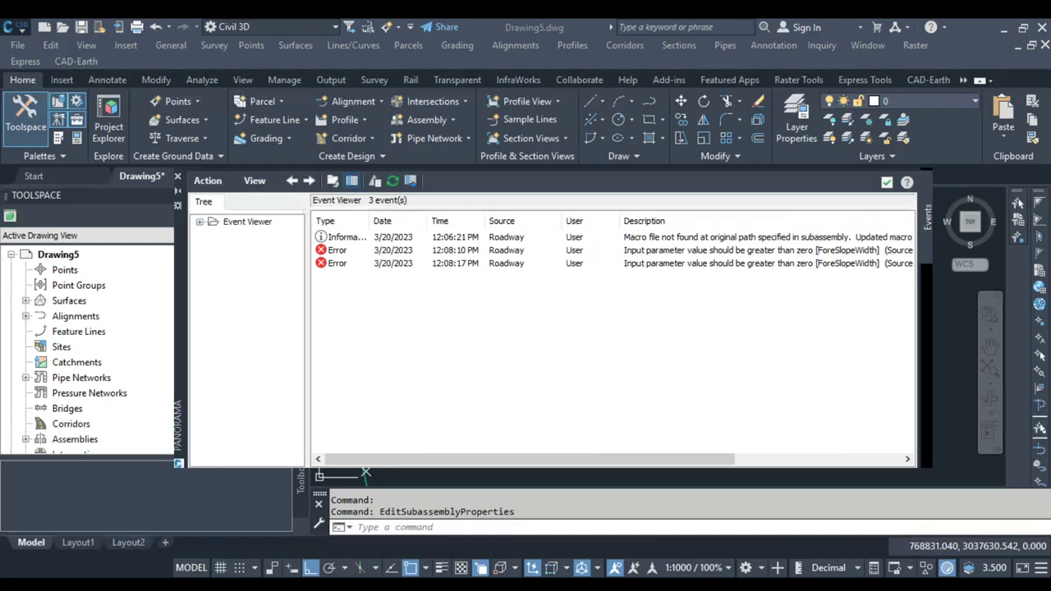
pyautogui.write('e')
pyautogui.press('Return')
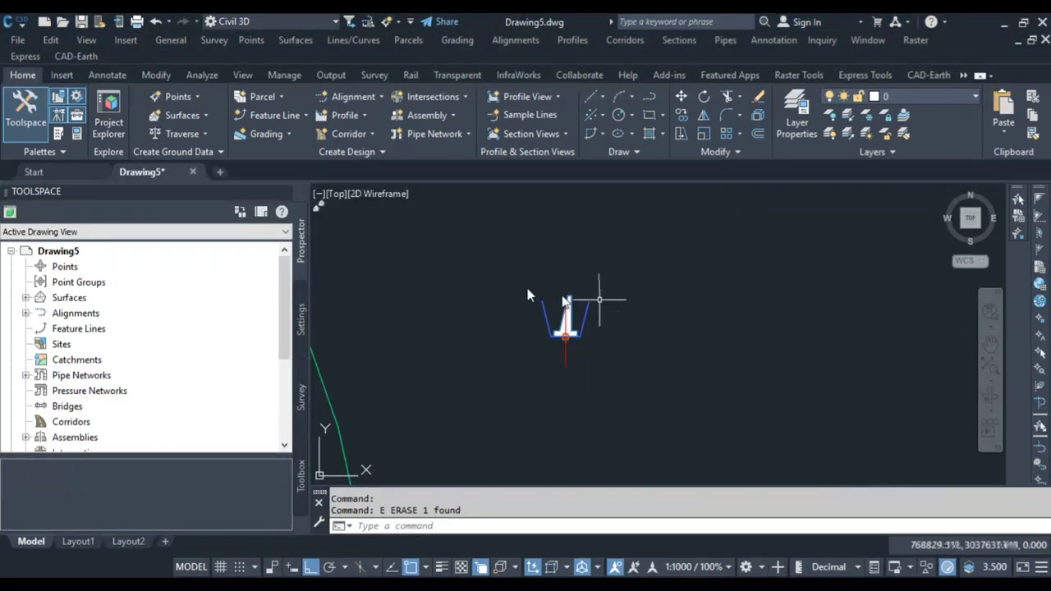
pyautogui.press('Escape')
pyautogui.press('Escape')
# Attach a new DaylightBasin subassembly to the marker point at the retaining wall's upper right corner.
pyautogui.click(58, 133)
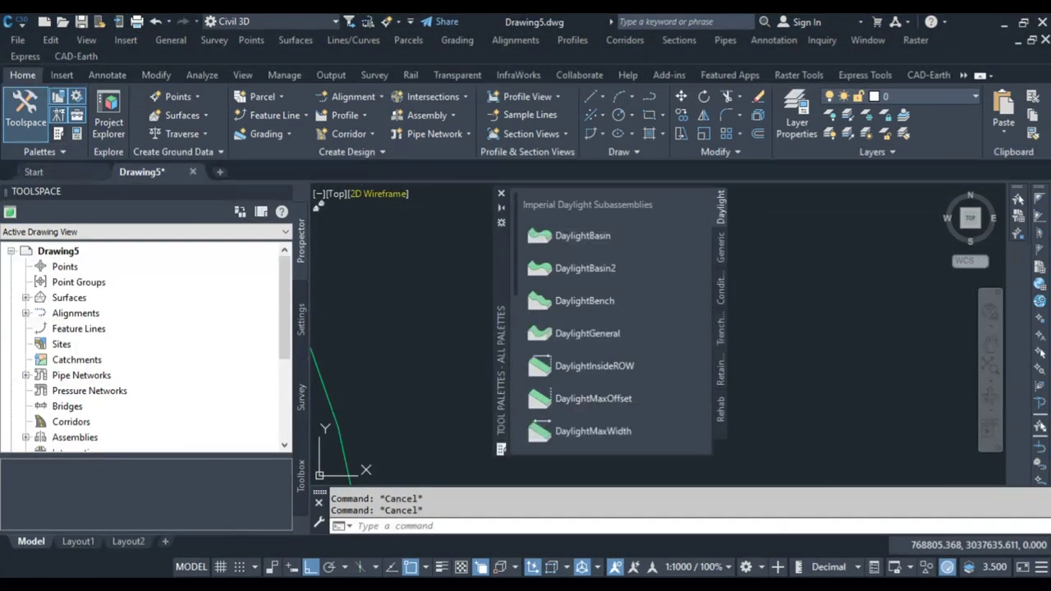
pyautogui.moveTo(600, 238); pyautogui.dragTo(532, 261)
pyautogui.hotkey('ctrl', '1')
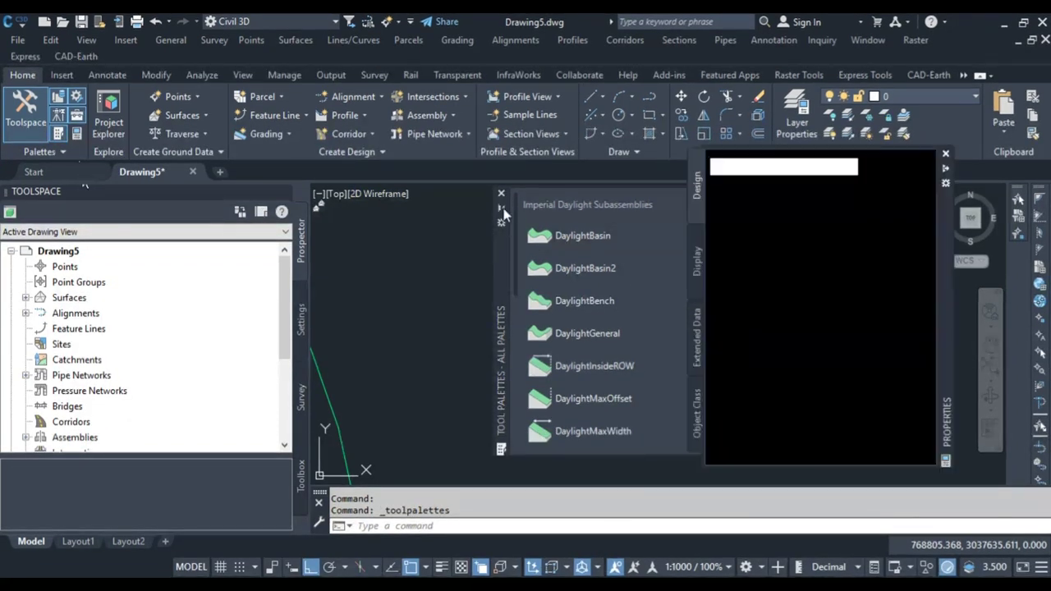
pyautogui.click(946, 161)
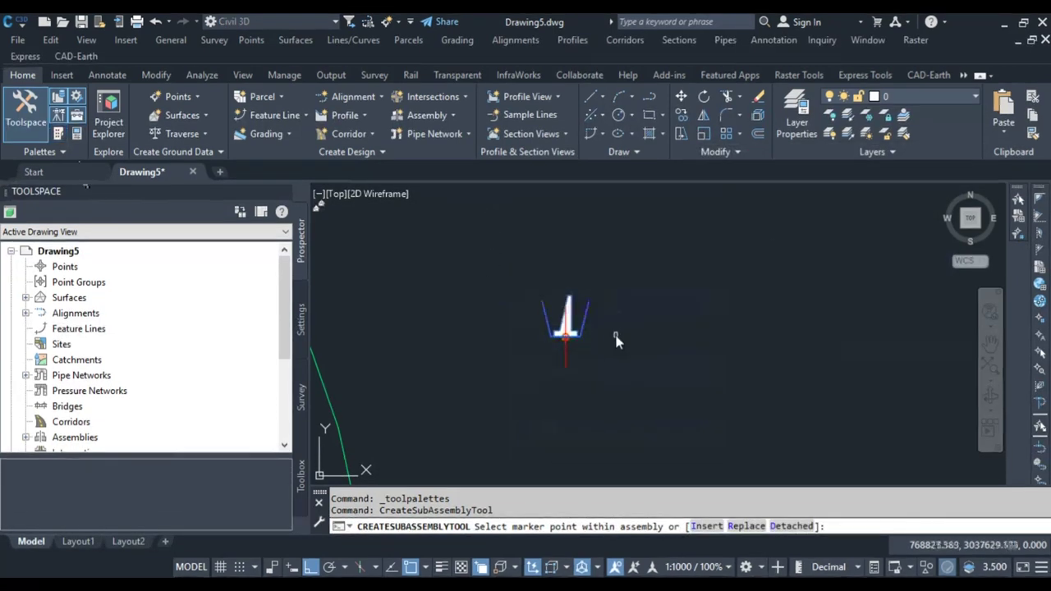
pyautogui.scroll(8, 577, 299)
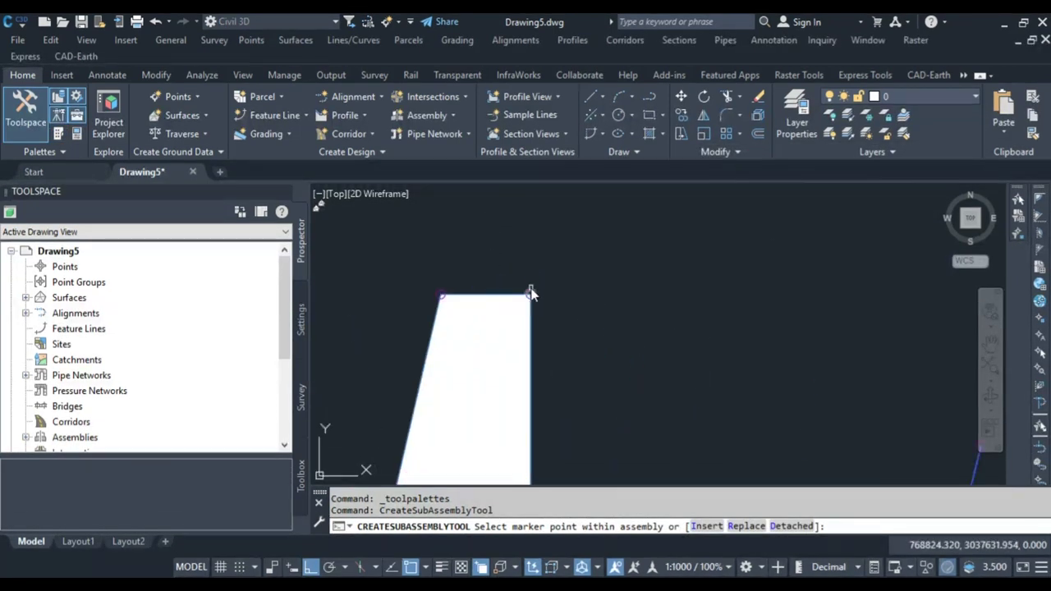
pyautogui.click(530, 294)
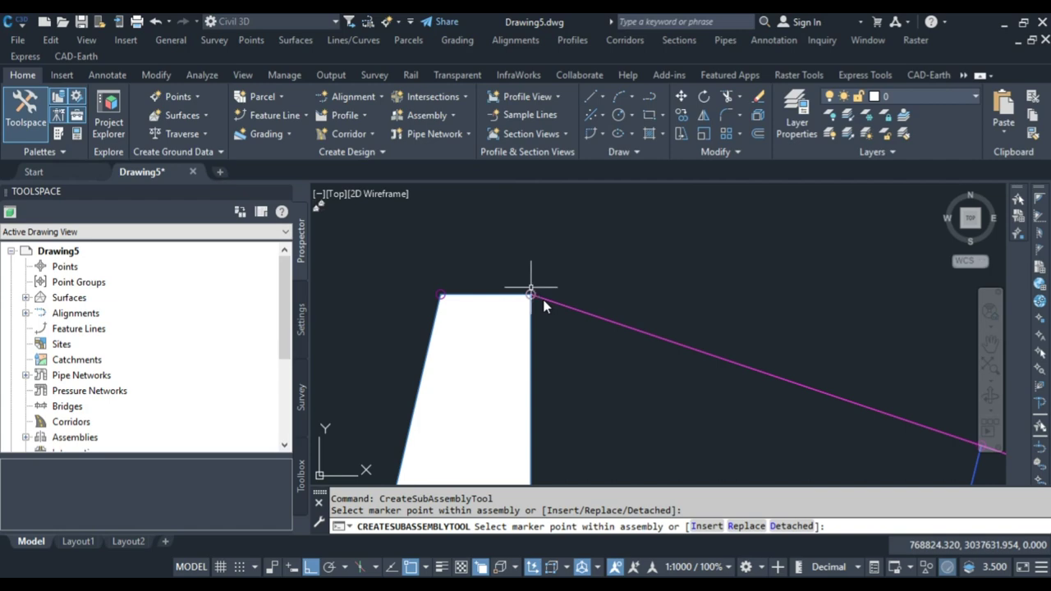
pyautogui.press('Escape')
pyautogui.scroll(-5, 591, 293)
pyautogui.press('Escape')
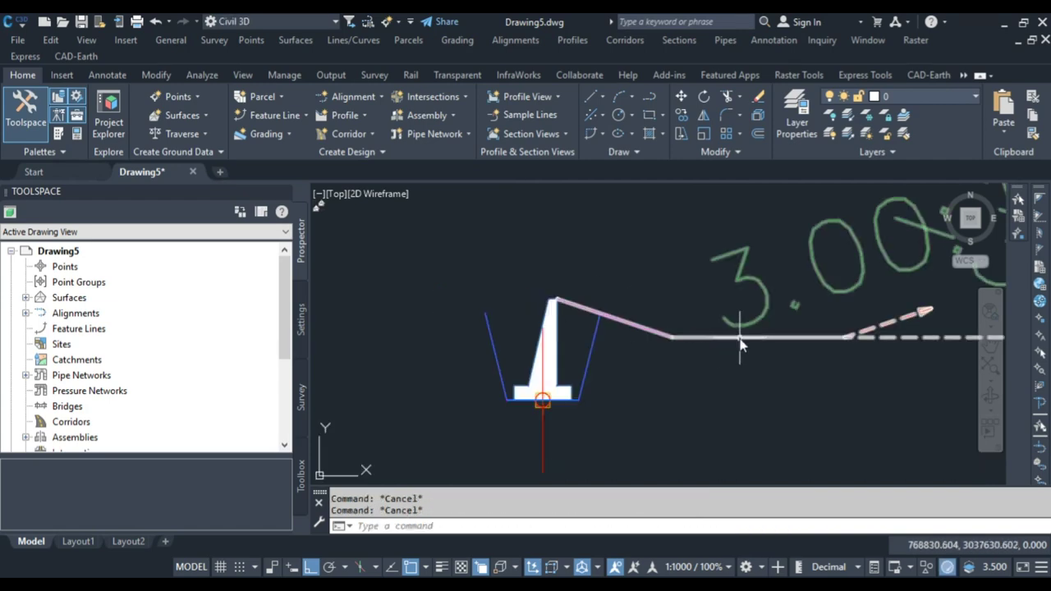
# Compare the daylight links with the typical section and set the DaylightBasin subassembly's basin width to 0 m.
pyautogui.scroll(-3, 594, 317)
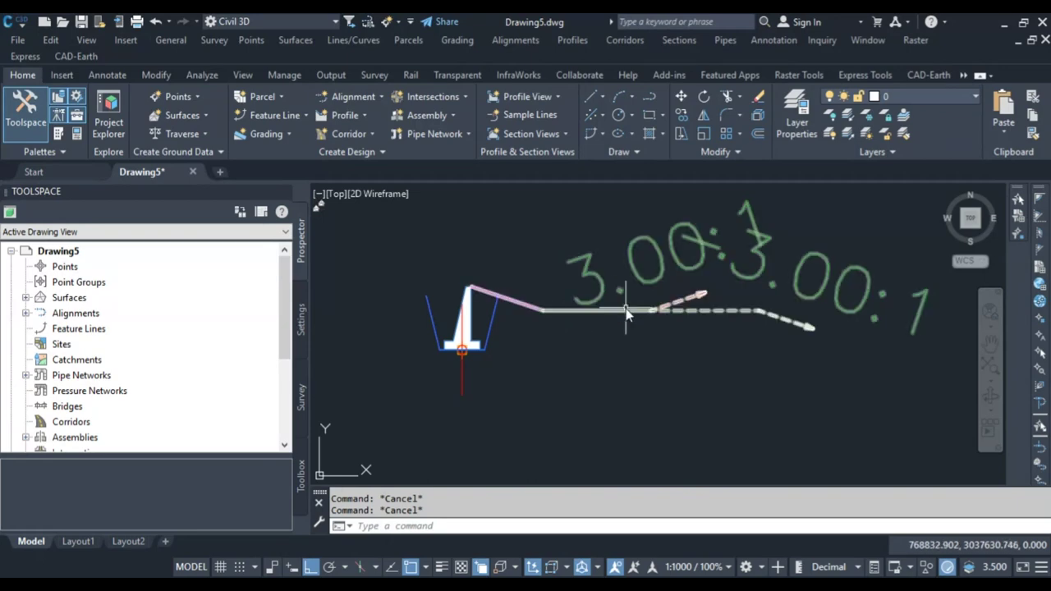
pyautogui.scroll(-6, 624, 310)
pyautogui.scroll(4, 759, 313)
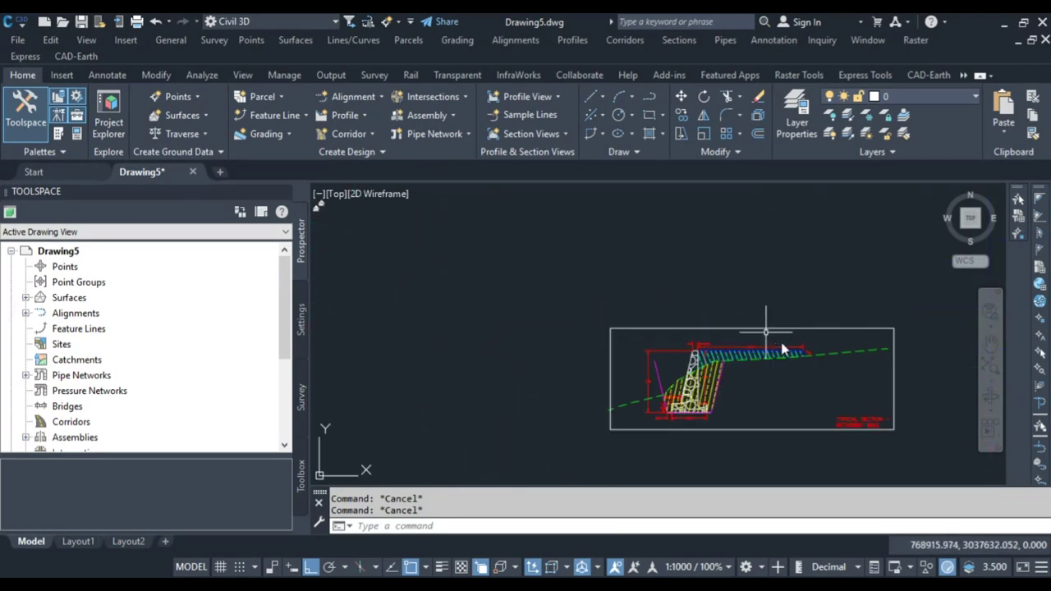
pyautogui.scroll(3, 789, 345)
pyautogui.scroll(-5, 791, 305)
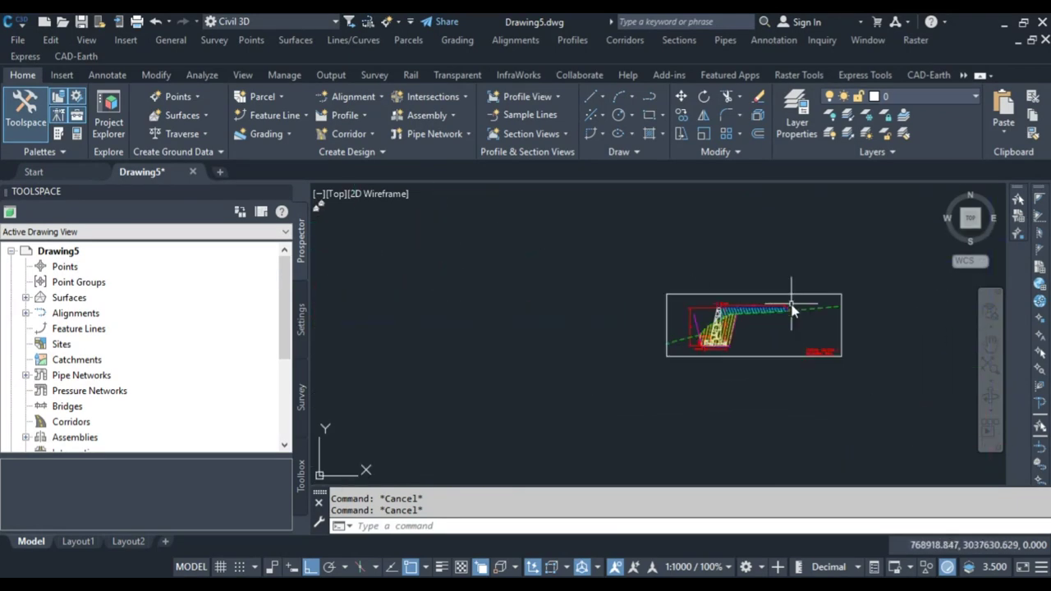
pyautogui.scroll(5, 792, 308)
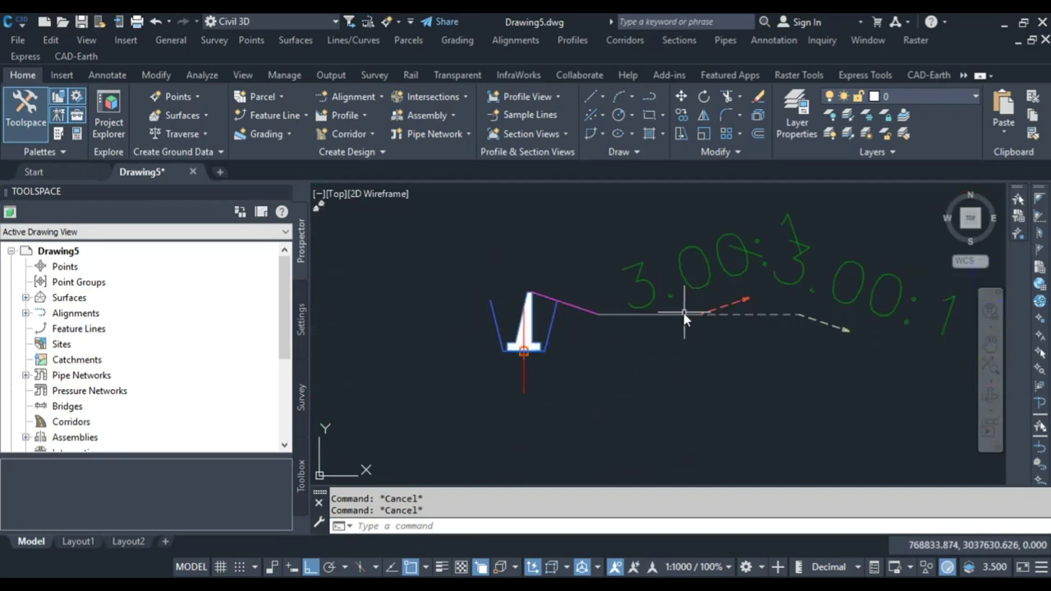
pyautogui.click(684, 313)
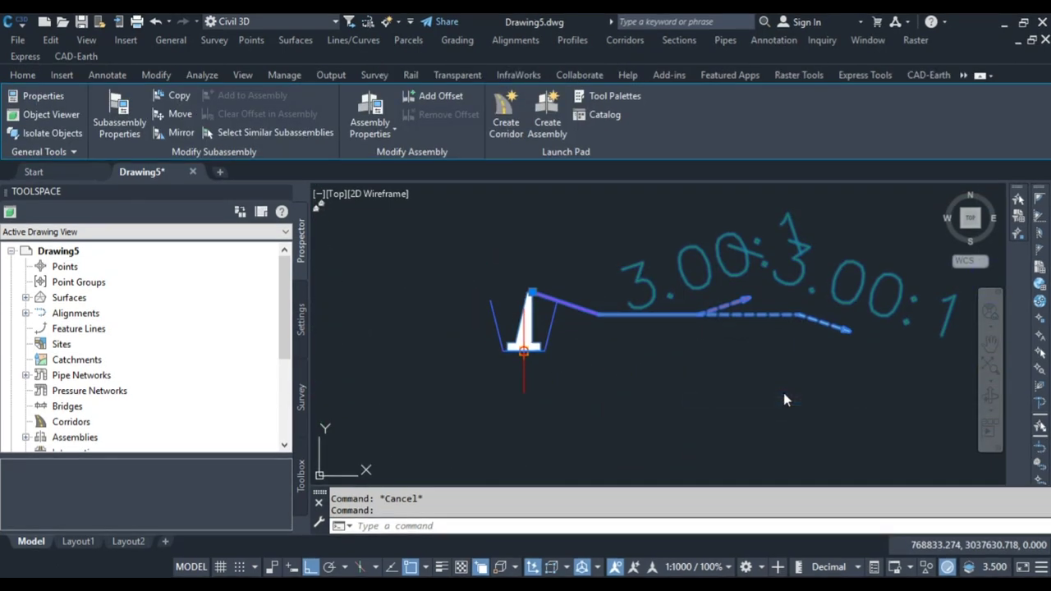
pyautogui.click(119, 127)
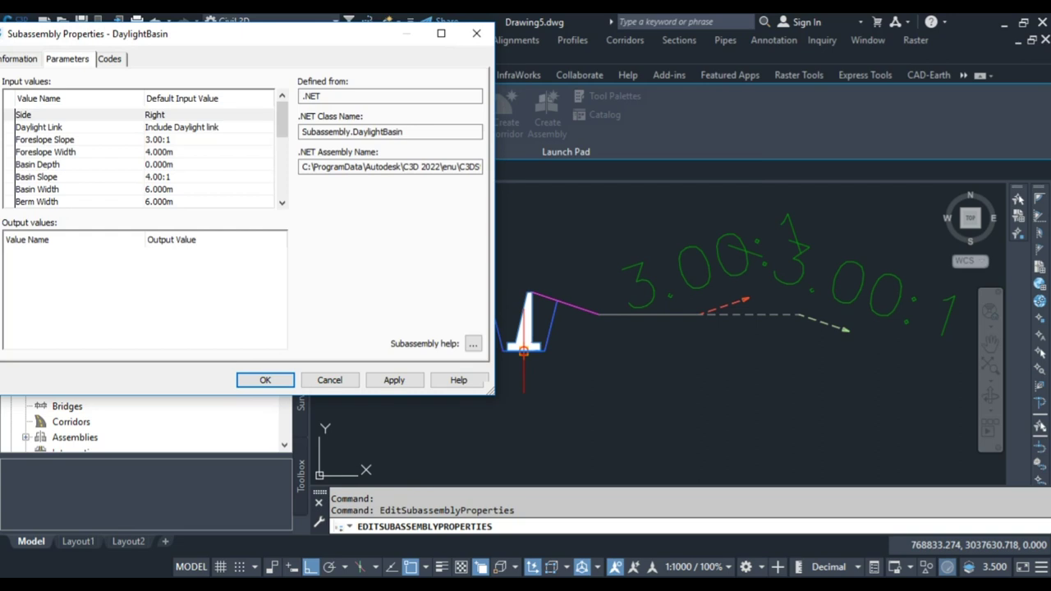
pyautogui.click(161, 189)
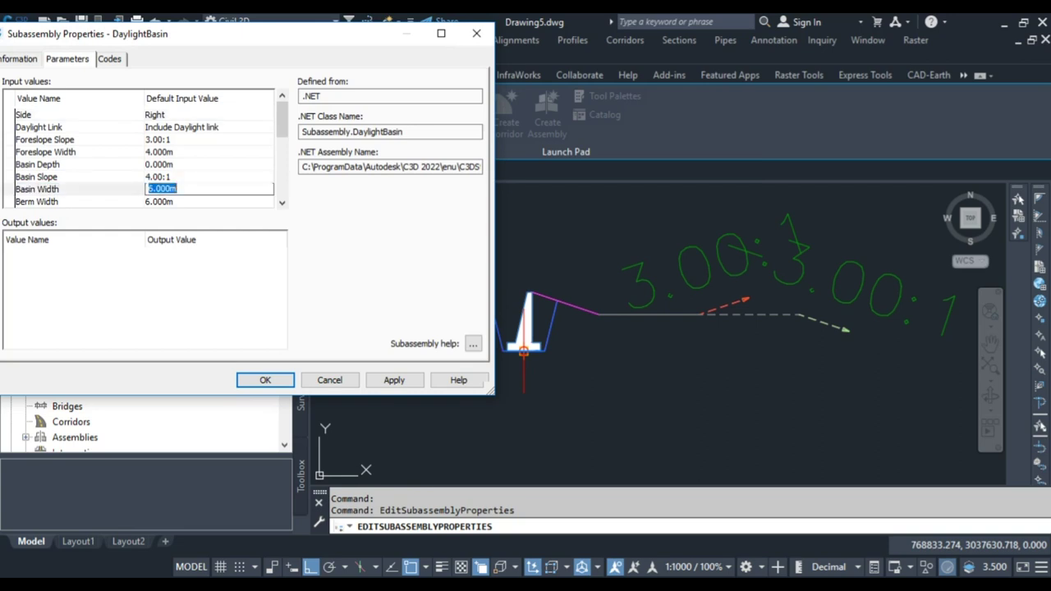
pyautogui.write('0')
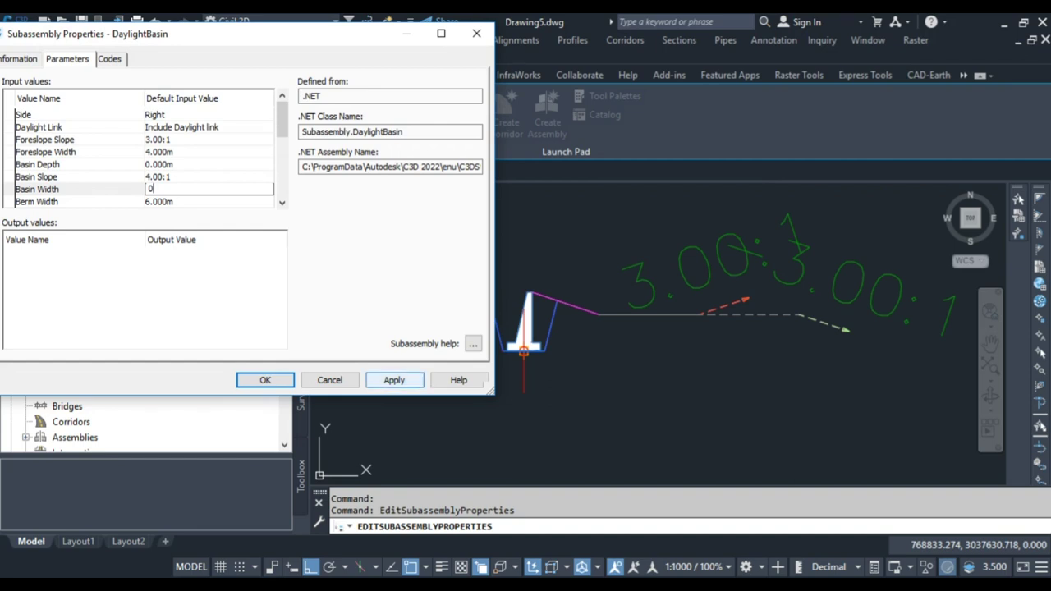
pyautogui.click(394, 380)
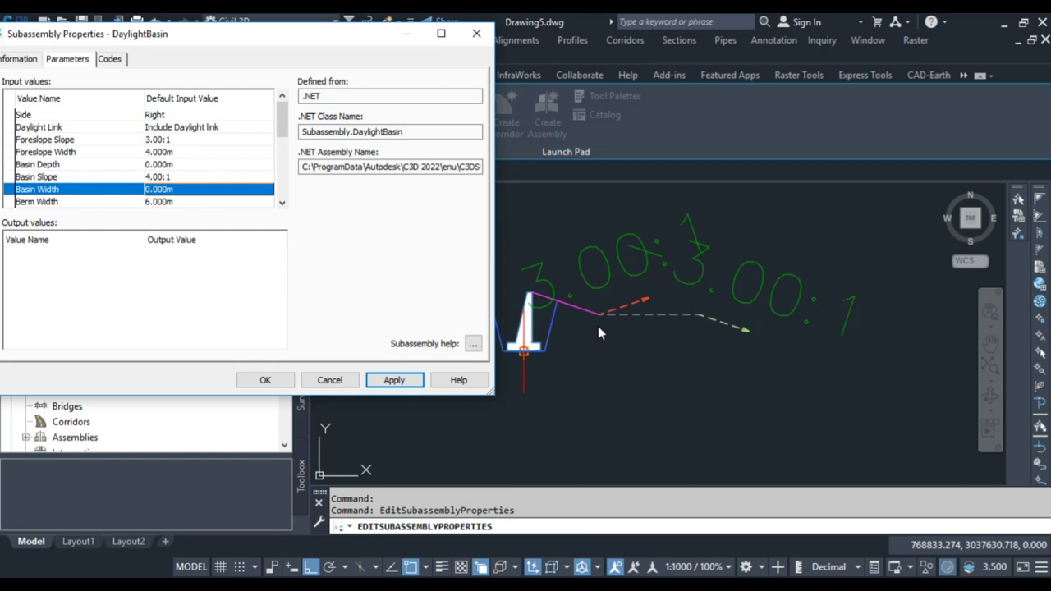
# Set the DaylightBasin subassembly's foreslope width to 6 m.
pyautogui.press('Up')
pyautogui.press('Up')
pyautogui.press('Up')
pyautogui.press('F2')
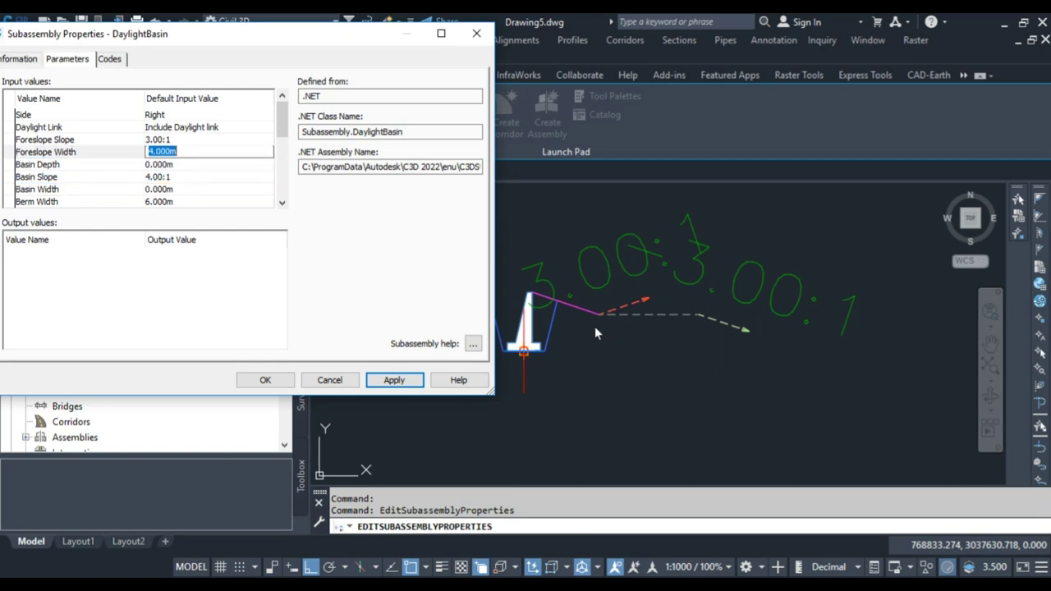
pyautogui.write('6')
pyautogui.press('Return')
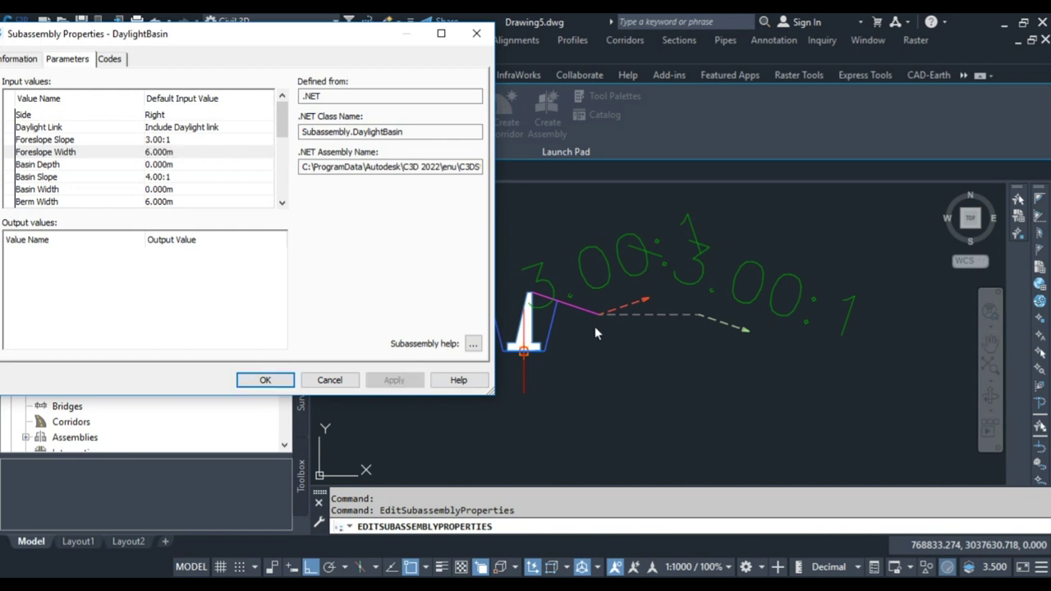
pyautogui.press('Up')
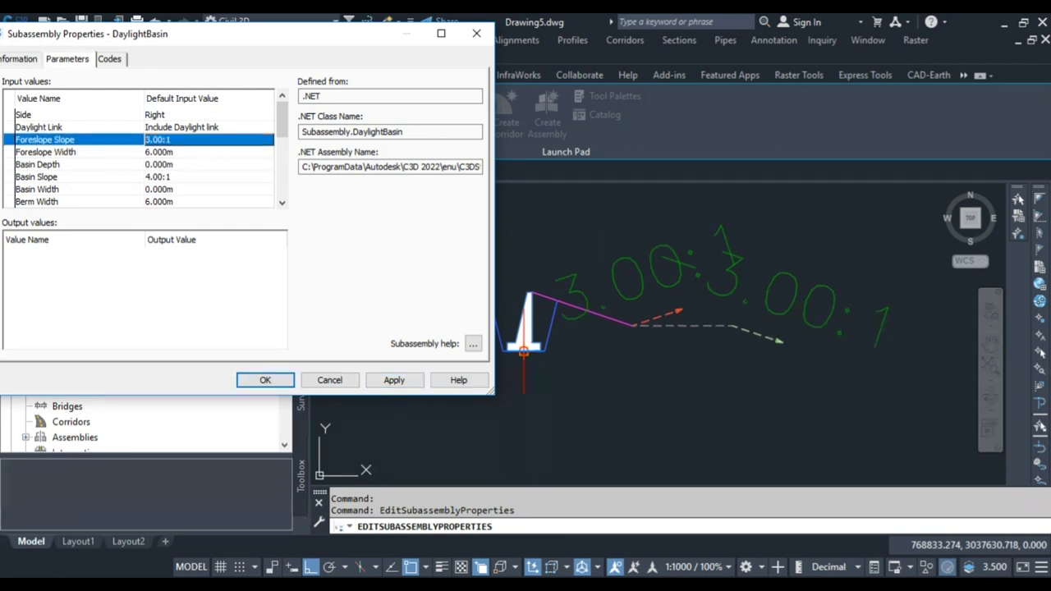
pyautogui.press('F2')
pyautogui.write('1000000000')
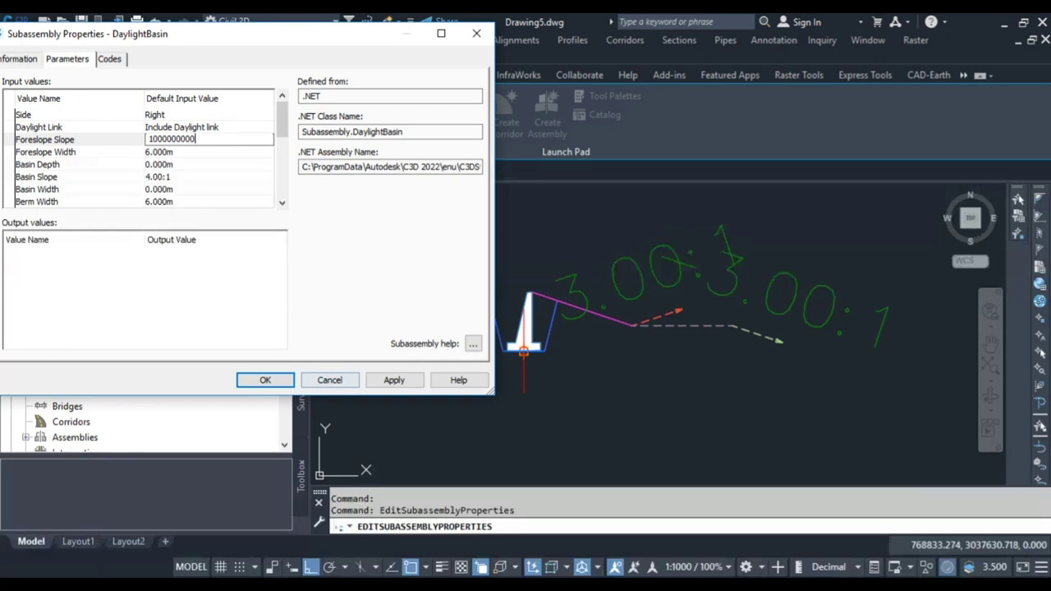
pyautogui.hotkey('alt', 'a')
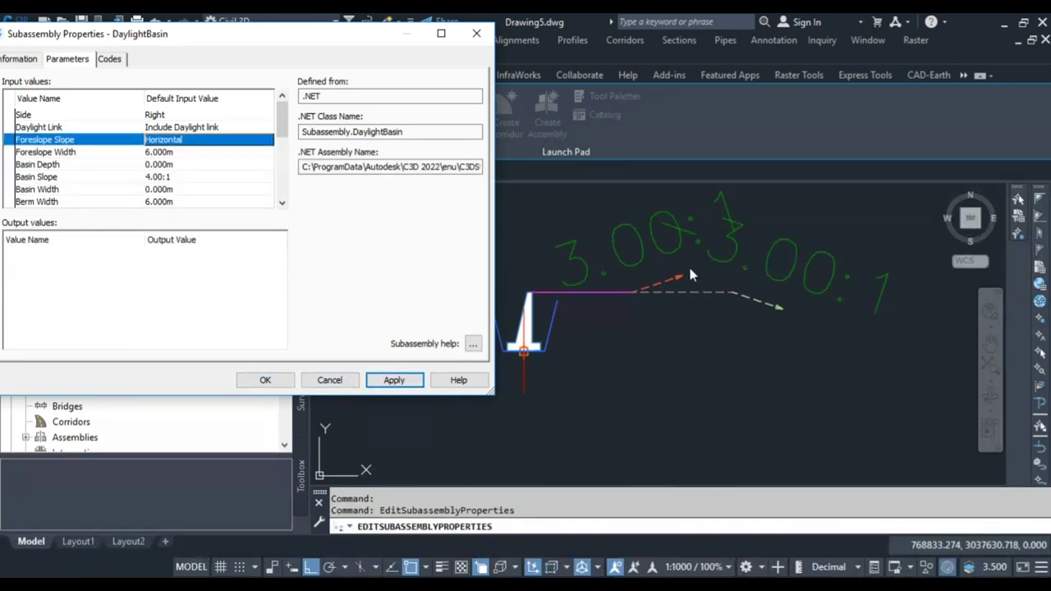
# Set the DaylightBasin subassembly's berm width to 0 m.
pyautogui.scroll(-1, 666, 306)
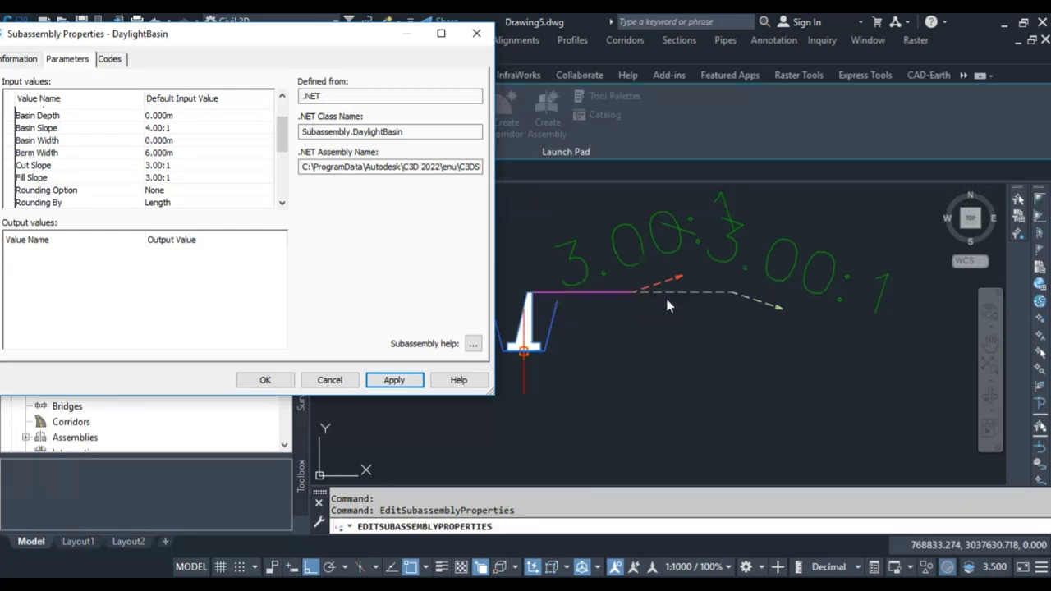
pyautogui.press('Down')
pyautogui.press('F2')
pyautogui.write('0')
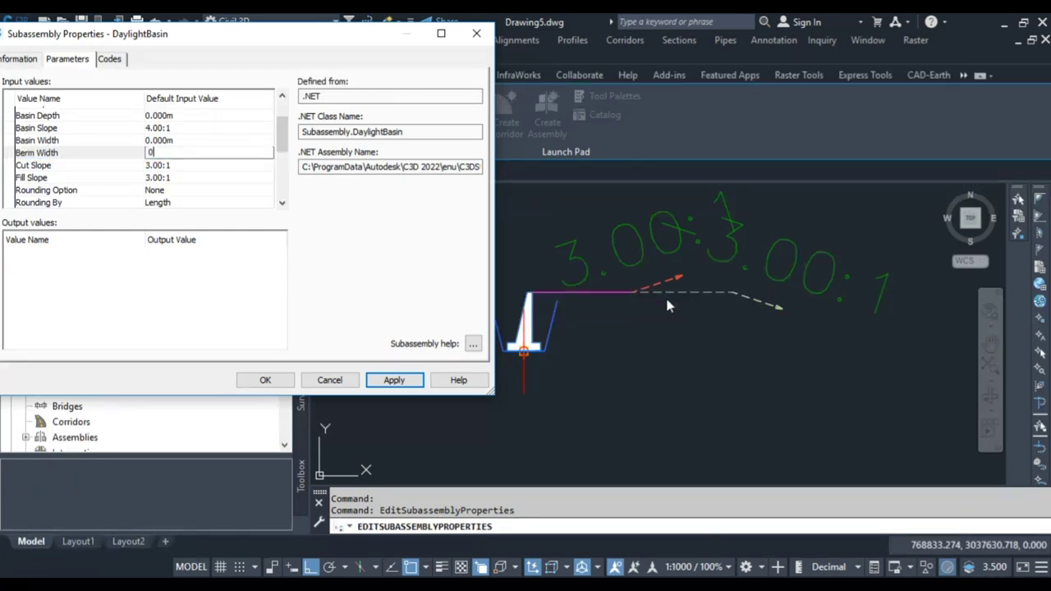
pyautogui.press('Return')
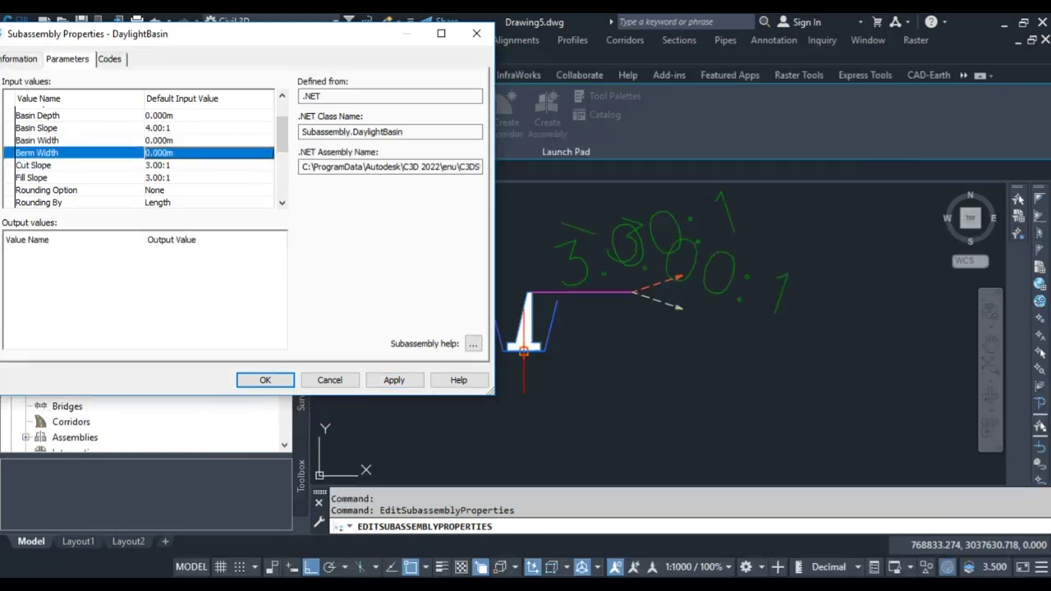
# Set the DaylightBasin's basin slope, cut slope and fill slope to 2:1 and accept the subassembly properties.
pyautogui.click(37, 128)
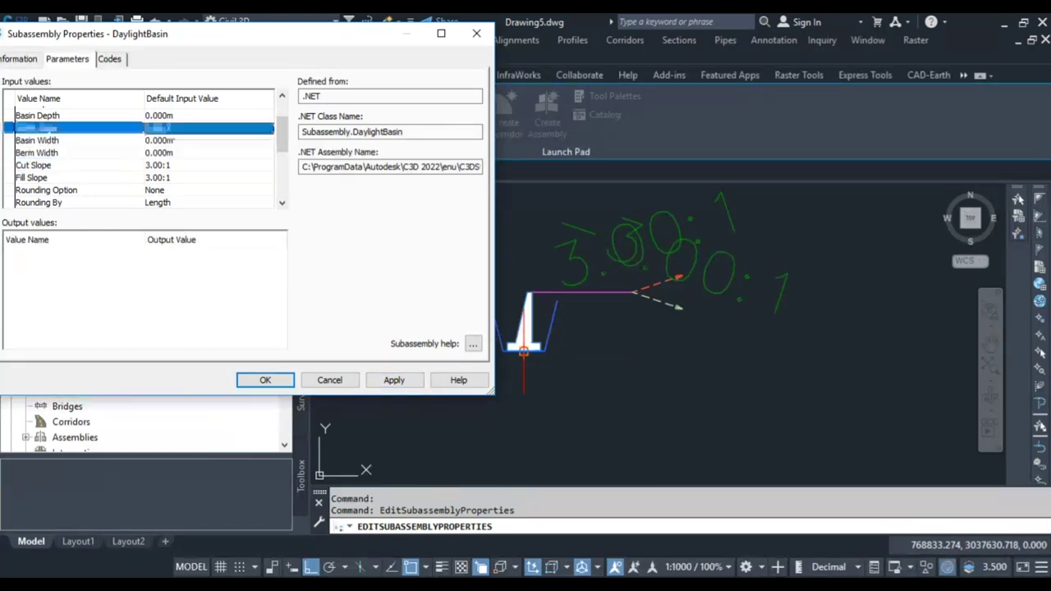
pyautogui.press('F2')
pyautogui.write('2')
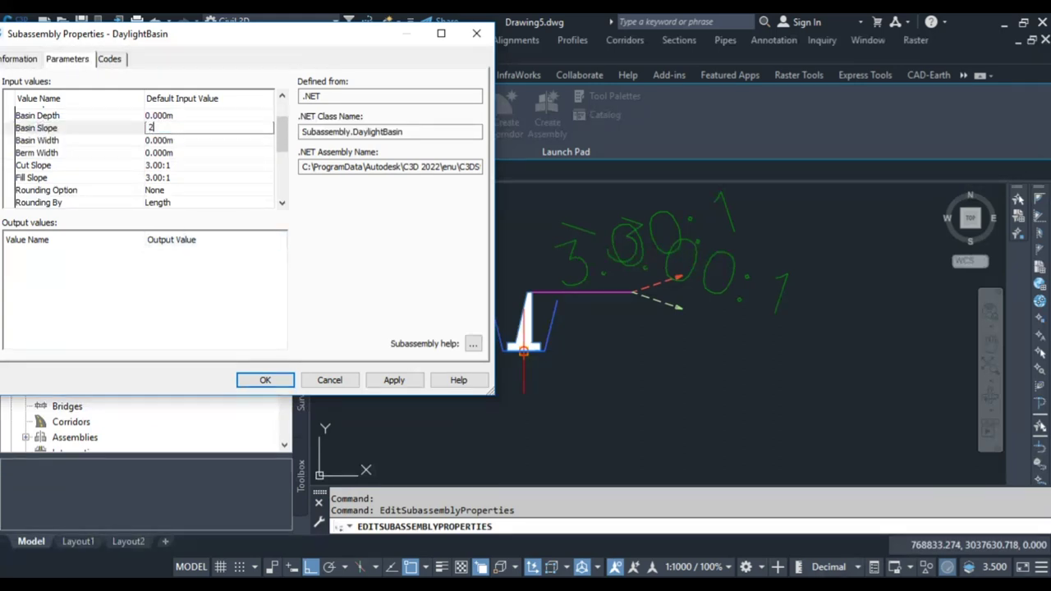
pyautogui.click(208, 165)
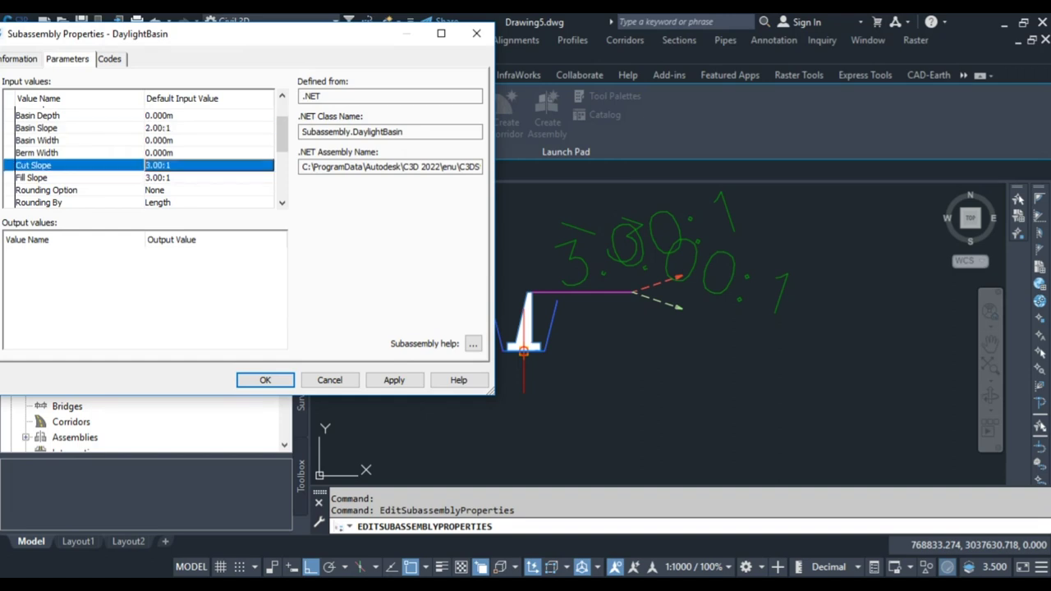
pyautogui.click(209, 165)
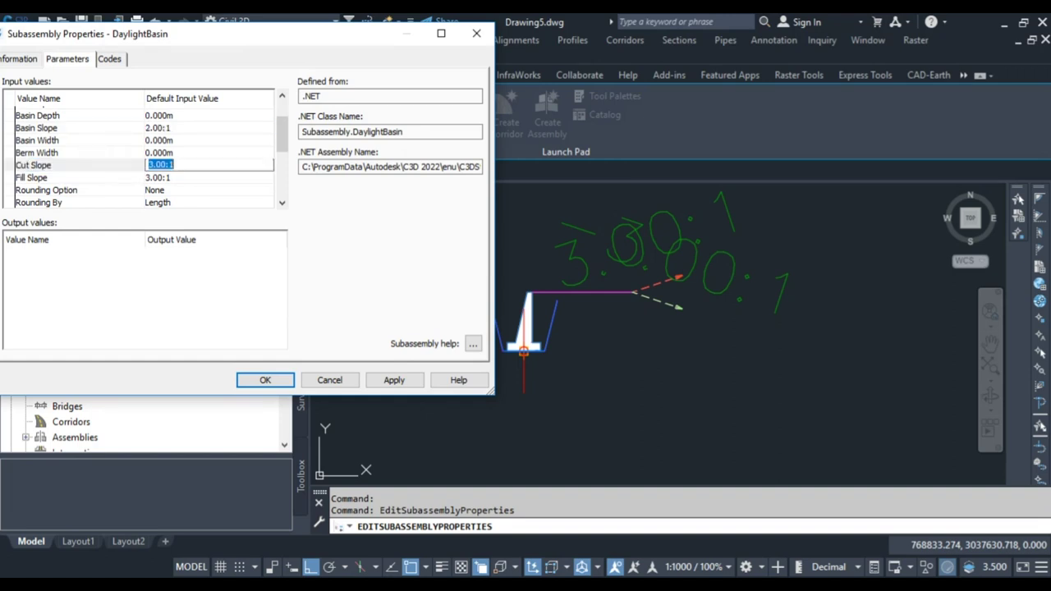
pyautogui.press('Tab')
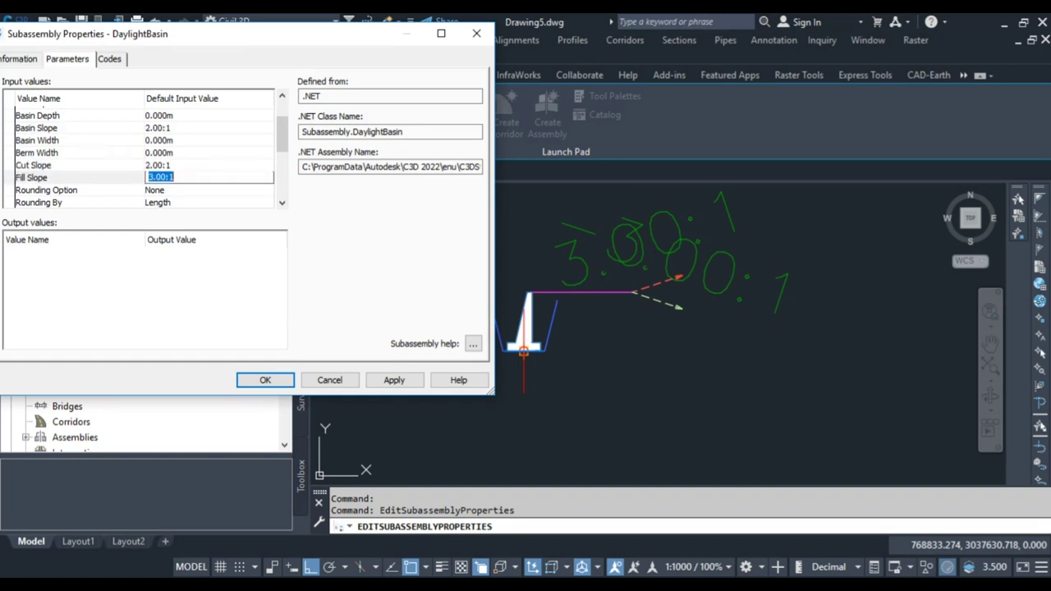
pyautogui.write('2')
pyautogui.click(394, 380)
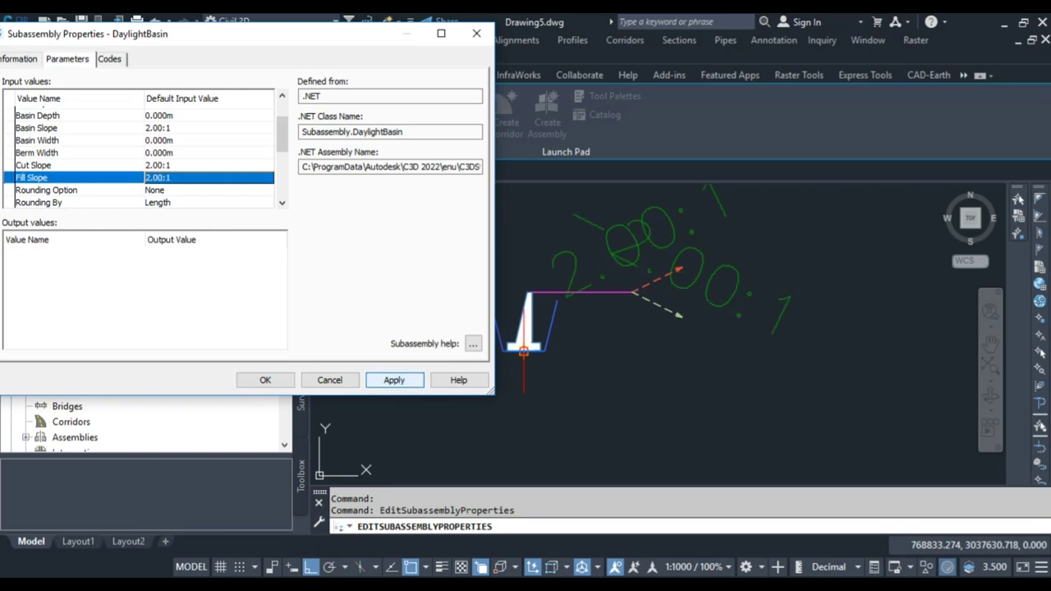
pyautogui.click(264, 380)
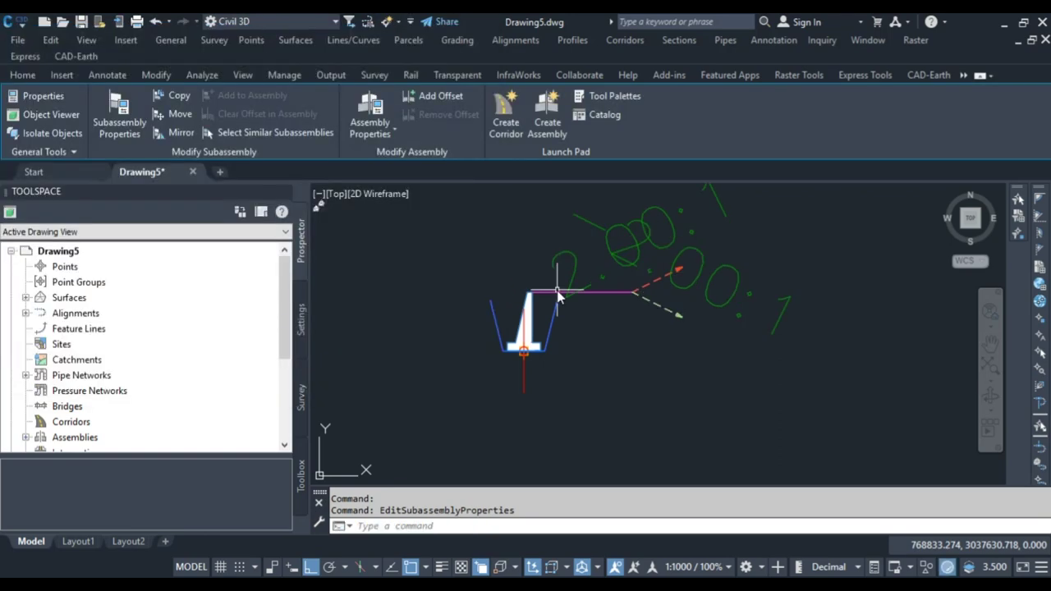
# Open the R-W assembly's properties and review the marker and display settings of its Basic object style.
pyautogui.click(523, 393)
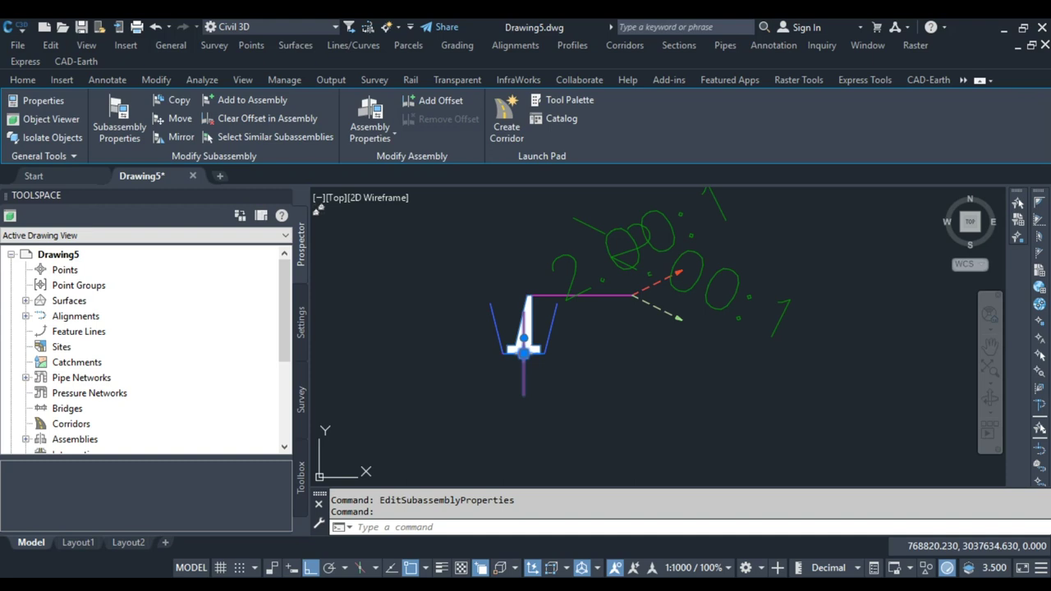
pyautogui.doubleClick(524, 386)
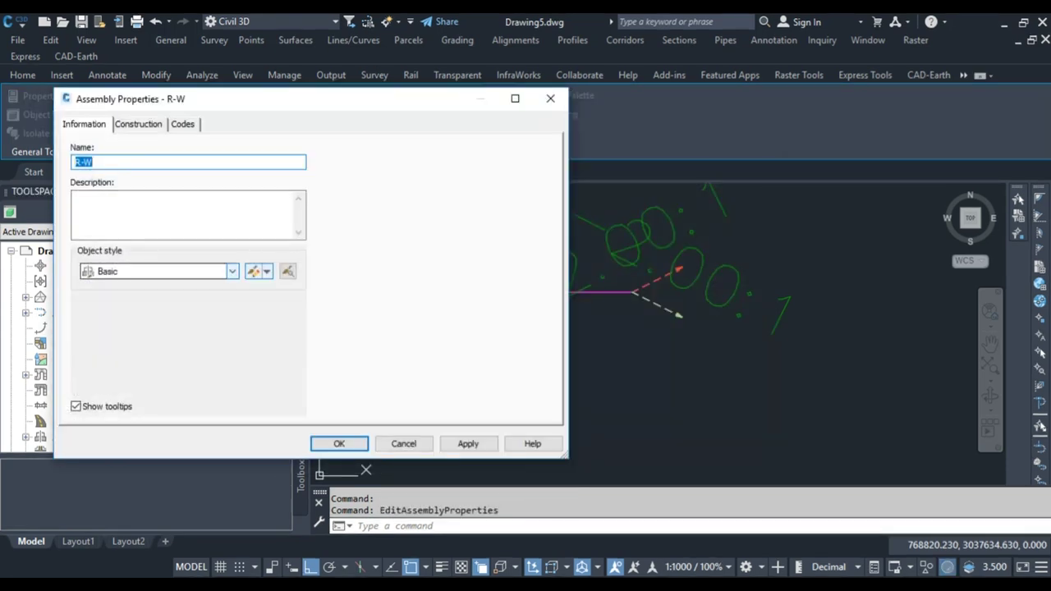
pyautogui.click(253, 271)
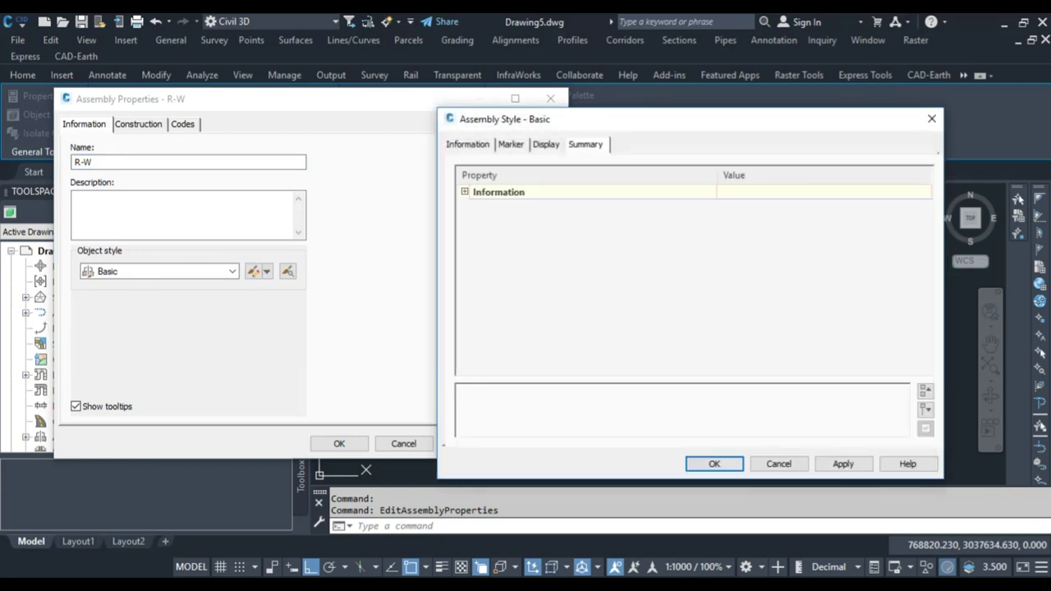
pyautogui.click(511, 143)
pyautogui.hotkey('ctrl', 'Tab')
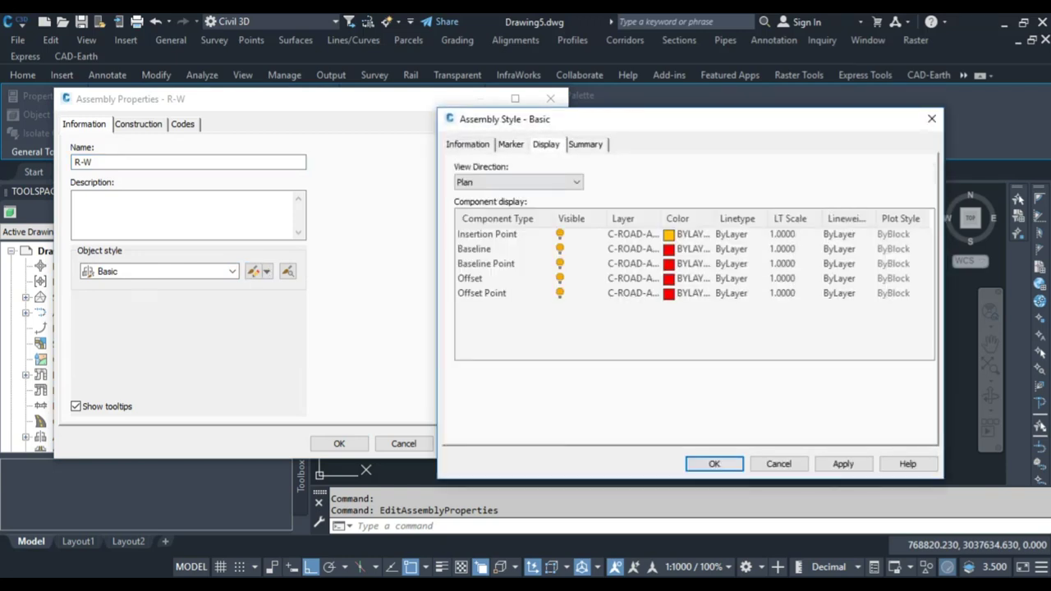
pyautogui.click(738, 461)
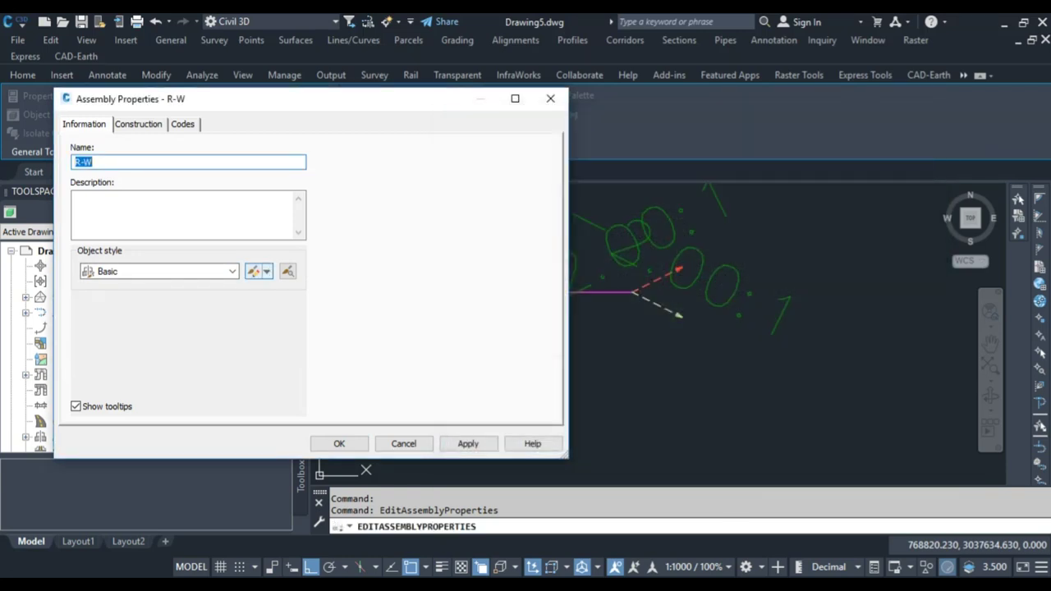
# Review the display and general information of the R-W assembly's Basic object style and close the style.
pyautogui.click(253, 271)
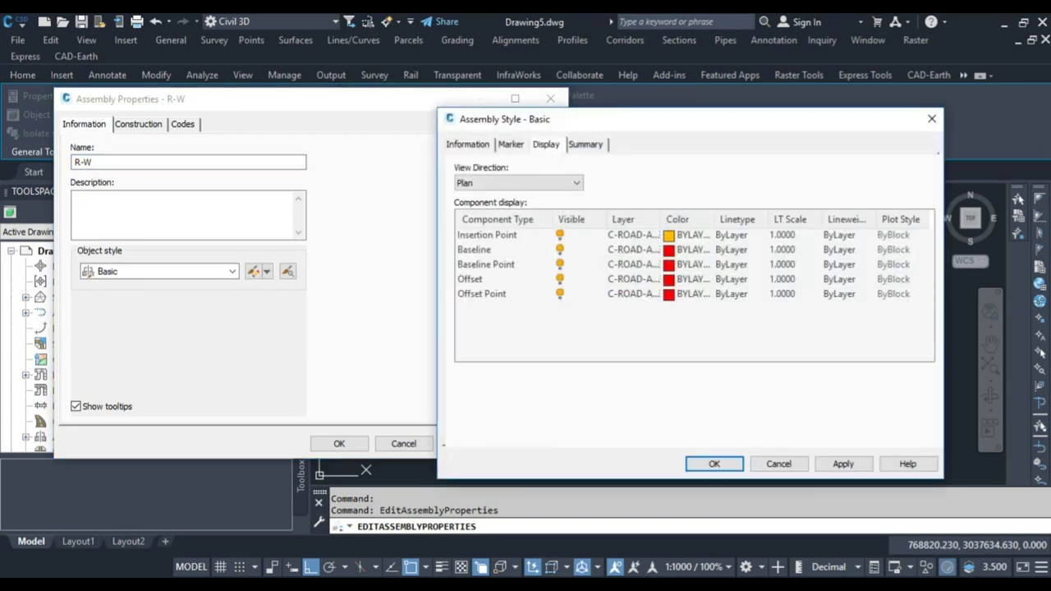
pyautogui.hotkey('ctrl', 'shift', 'Tab')
pyautogui.hotkey('ctrl', 'shift', 'Tab')
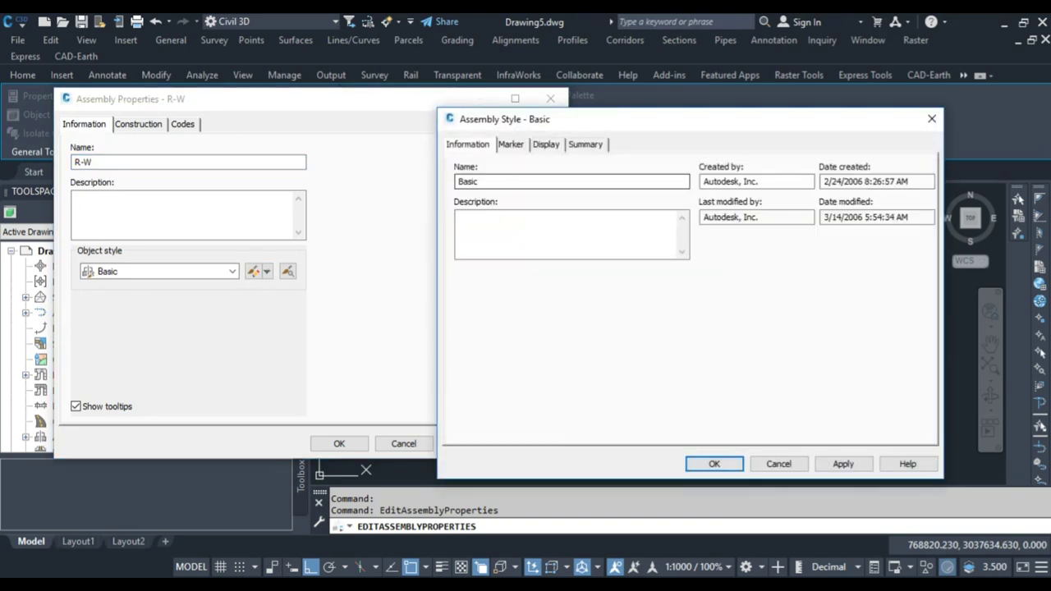
pyautogui.press('Tab')
pyautogui.press('Return')
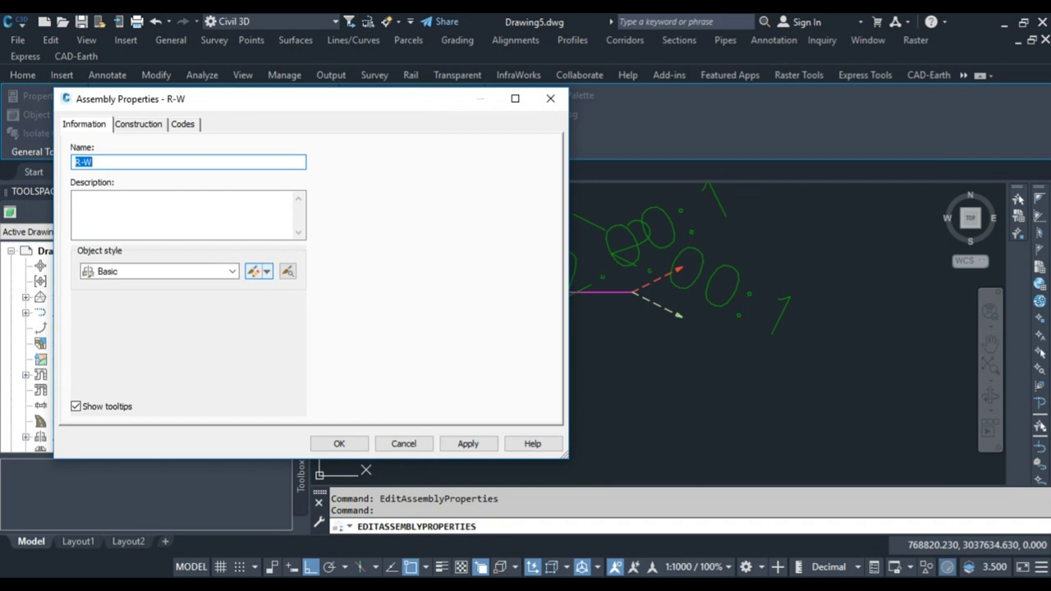
# Open the assembly's All Codes code set style for editing and expand its Link codes.
pyautogui.press('Tab')
pyautogui.press('Tab')
pyautogui.hotkey('alt', 'Down')
pyautogui.press('Return')
pyautogui.hotkey('ctrl', 'Tab')
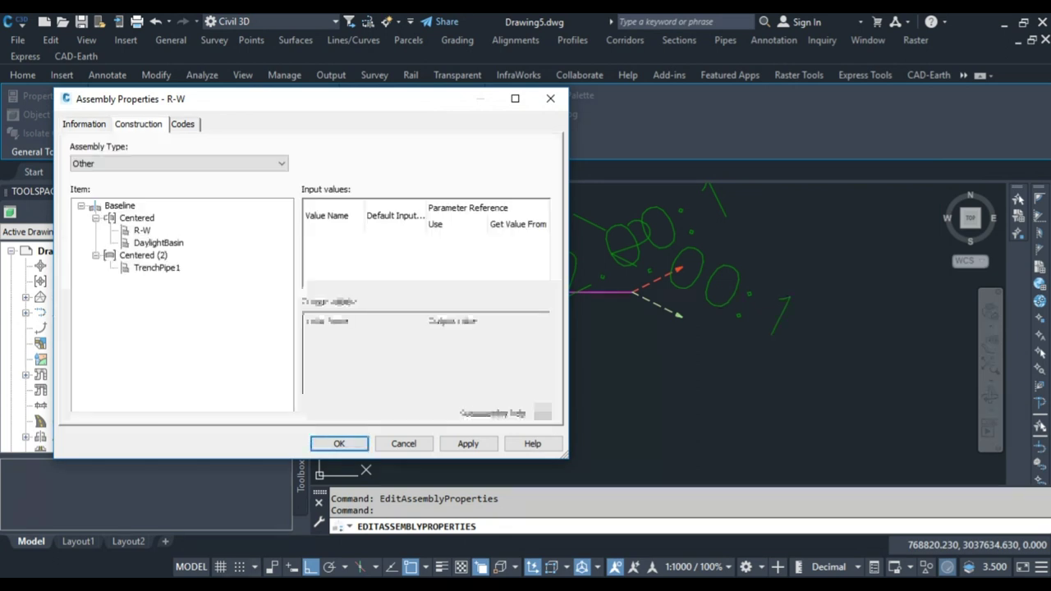
pyautogui.hotkey('ctrl', 'Tab')
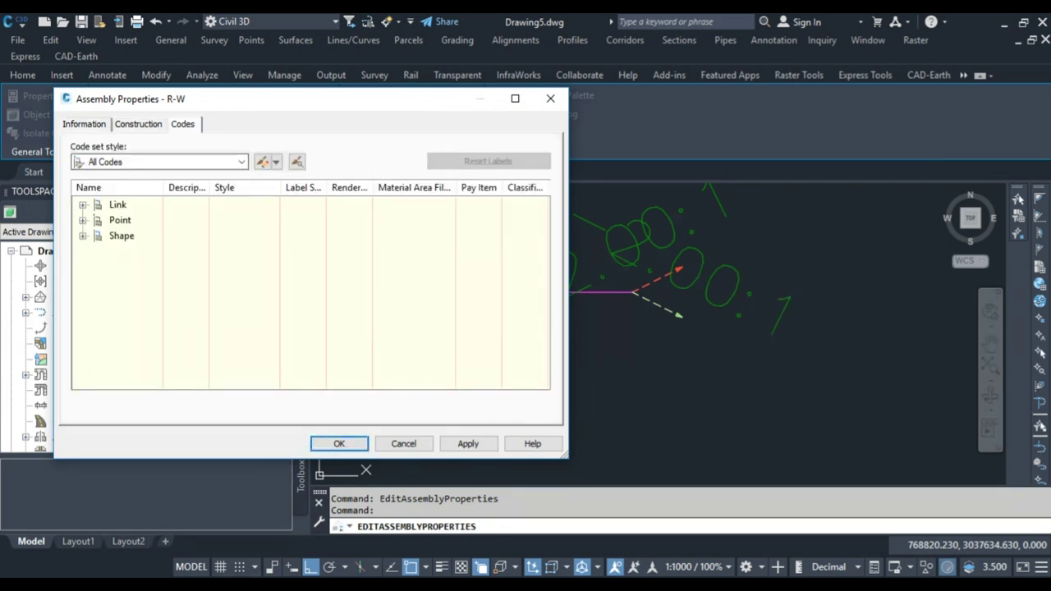
pyautogui.press('Tab')
pyautogui.press('space')
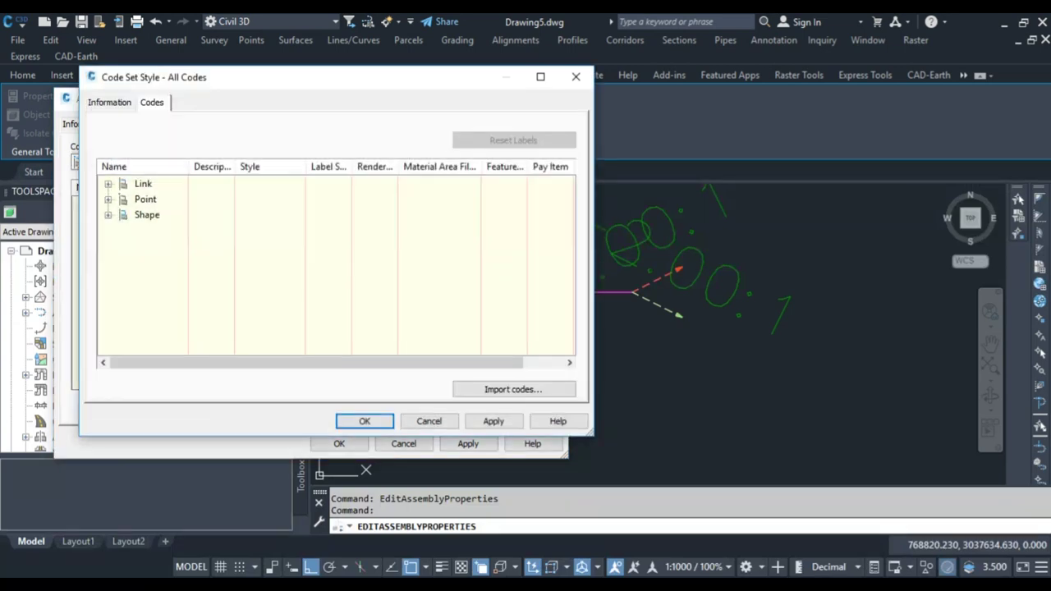
pyautogui.press('Right')
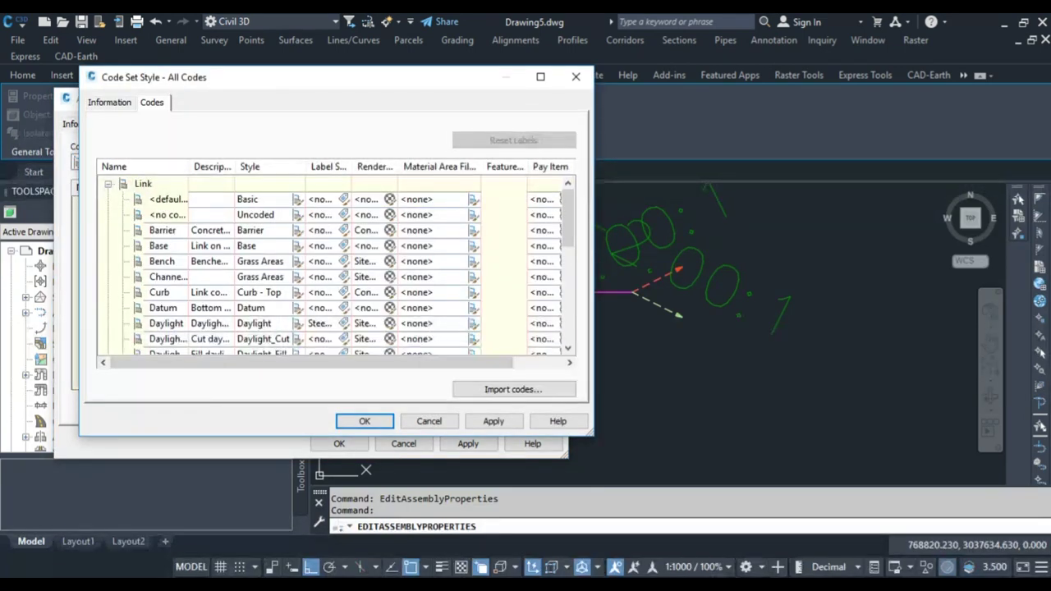
# Edit the Steep Grades label style assigned to the Daylight link and set its Run Over Rise text height to 0.5 mm.
pyautogui.scroll(-1, 337, 263)
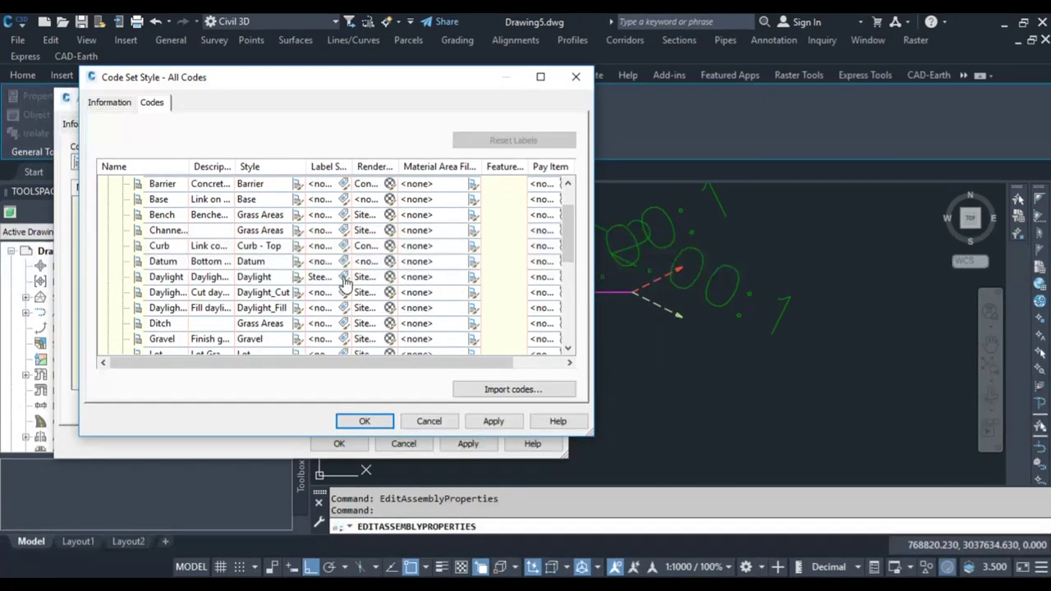
pyautogui.click(344, 279)
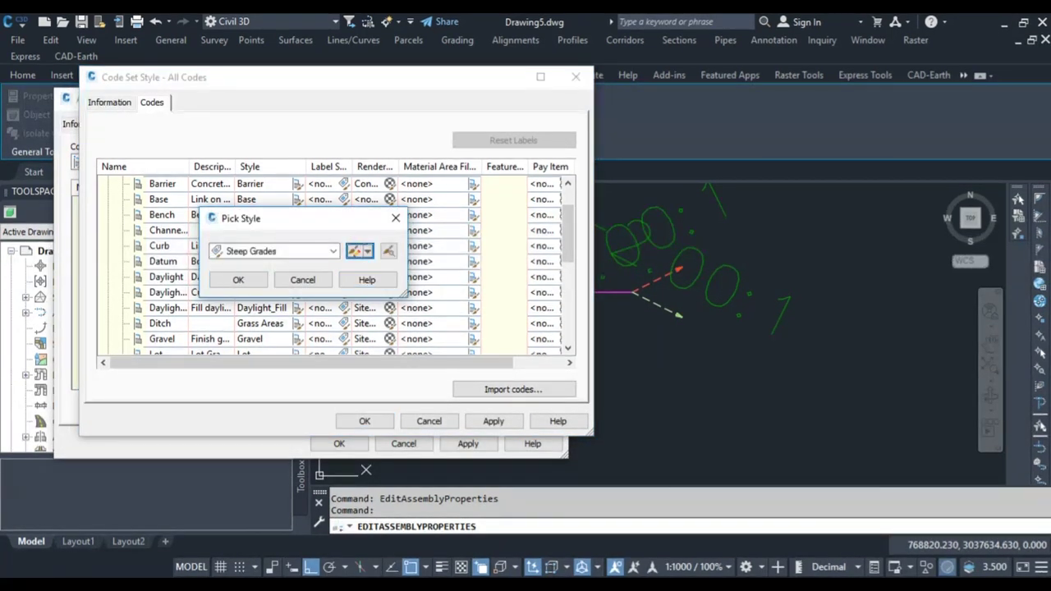
pyautogui.click(354, 250)
pyautogui.click(358, 260)
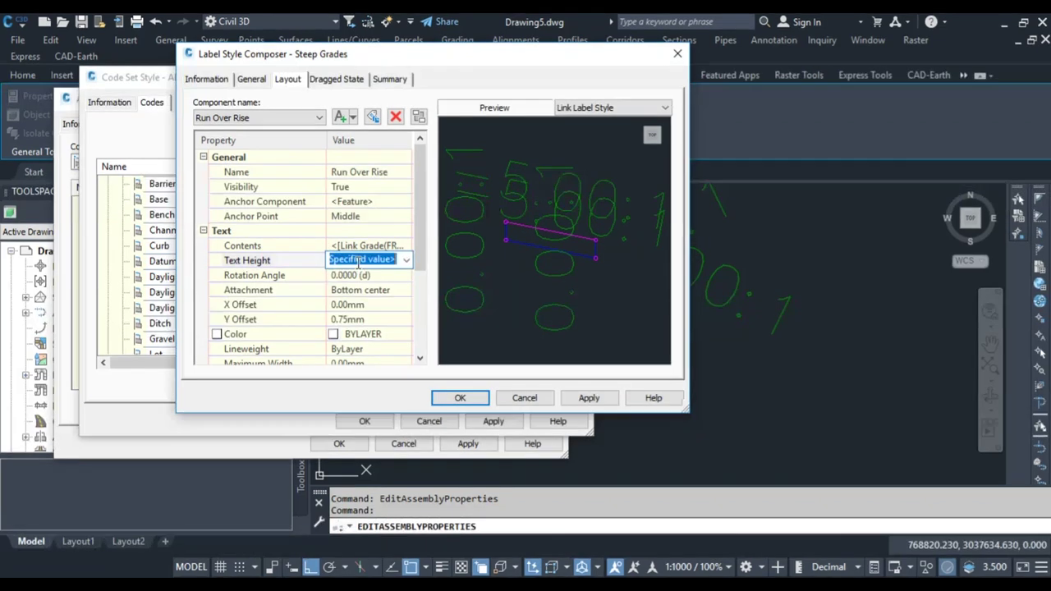
pyautogui.write('.5')
pyautogui.scroll(-2, 362, 273)
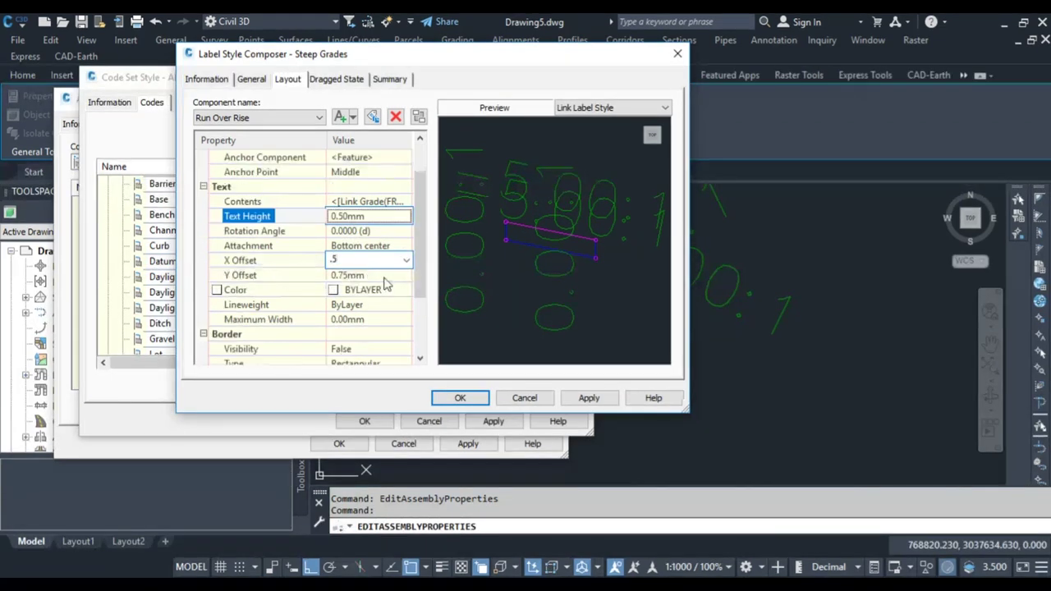
pyautogui.press('Return')
# Set the Run Over Rise component's Y offset to 0 mm and its border gap to 0.01 mm, and apply the changes.
pyautogui.click(381, 230)
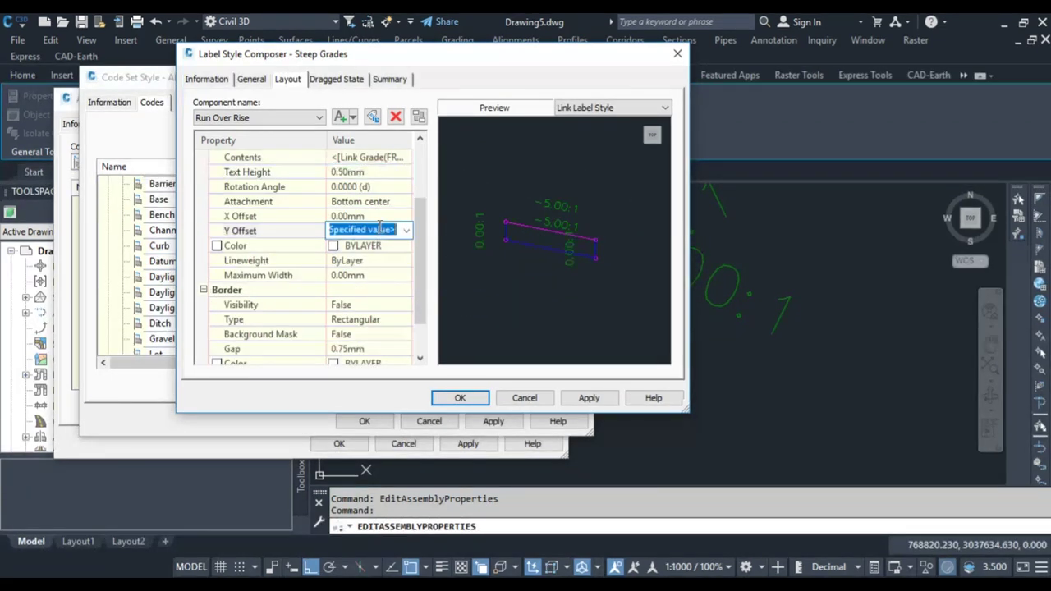
pyautogui.moveTo(375, 229); pyautogui.dragTo(380, 290)
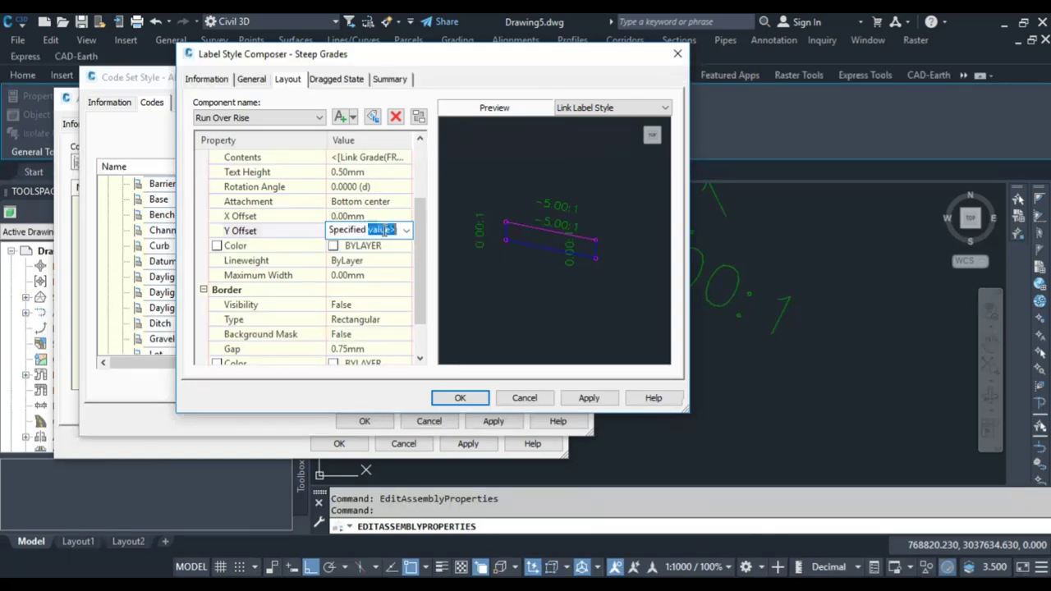
pyautogui.hotkey('ctrl', 'a')
pyautogui.press('BackSpace')
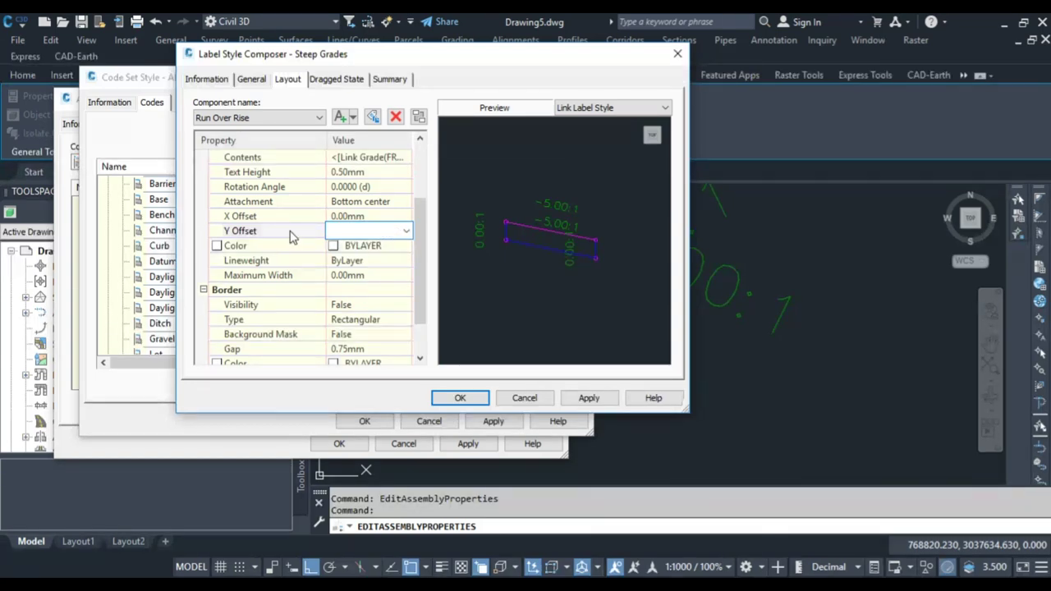
pyautogui.click(385, 349)
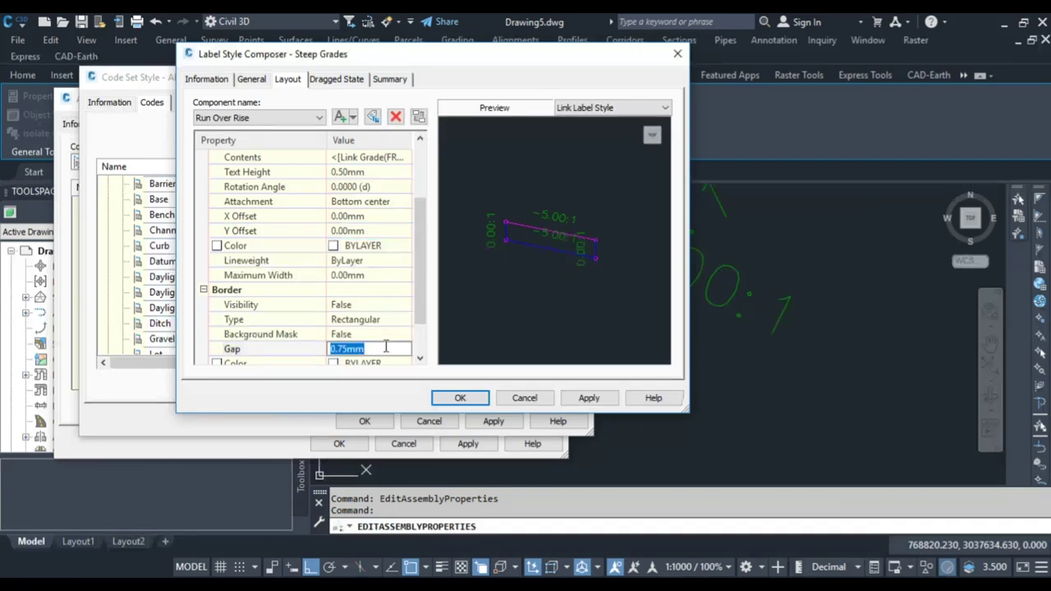
pyautogui.write('.01')
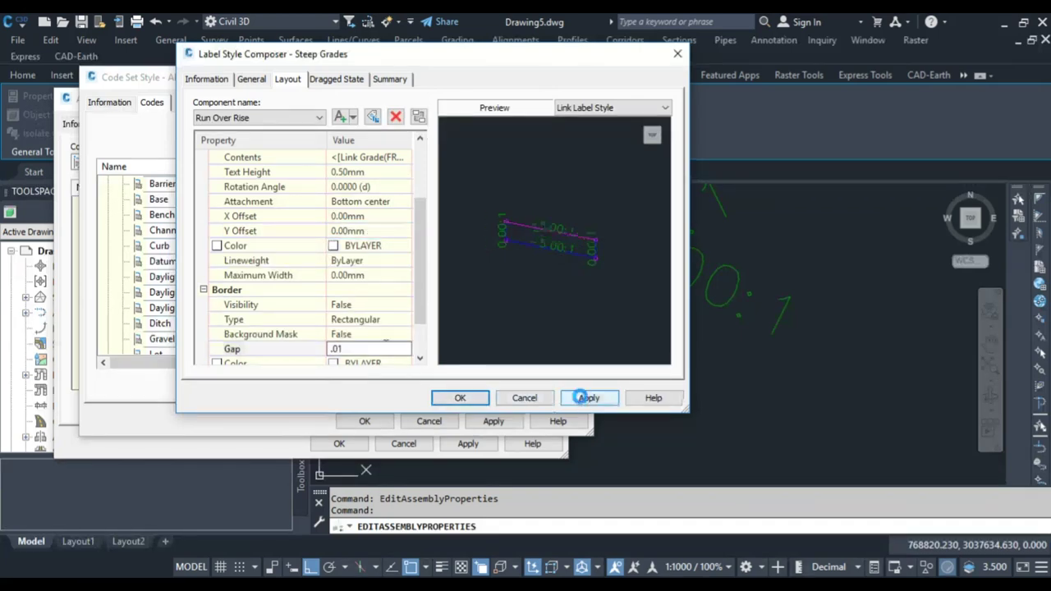
pyautogui.click(588, 397)
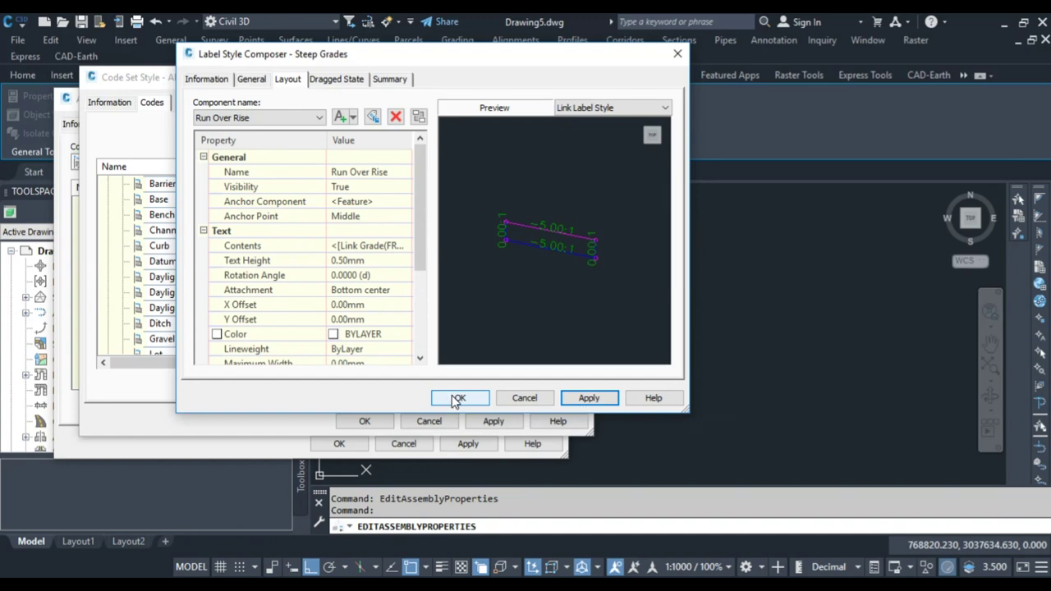
# Set the Run Over Rise text height in the Steep Grades label style to 0.20 mm and apply the assembly's code changes.
pyautogui.click(385, 260)
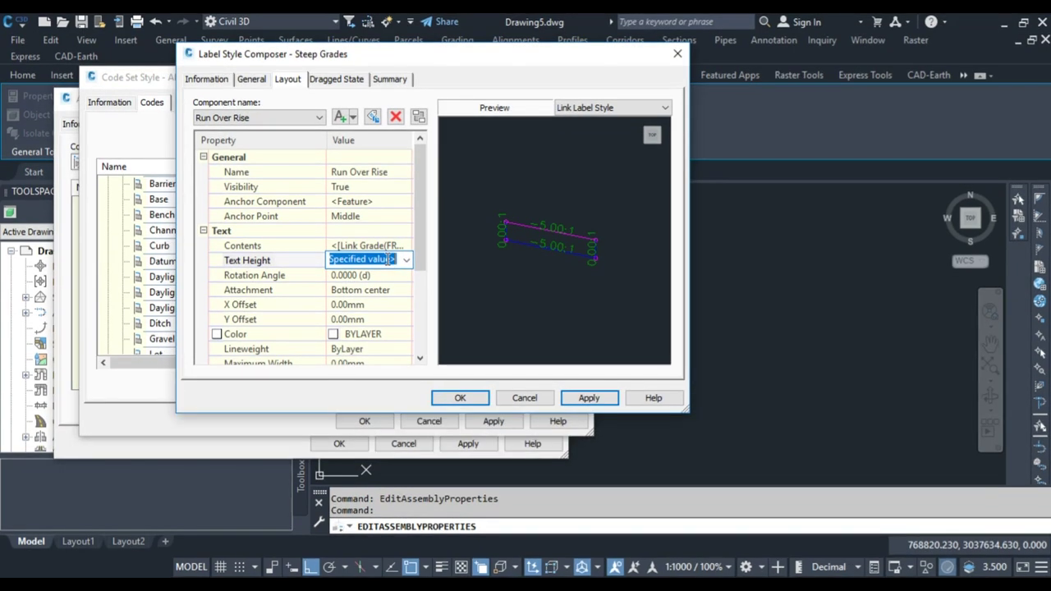
pyautogui.press('BackSpace')
pyautogui.click(589, 397)
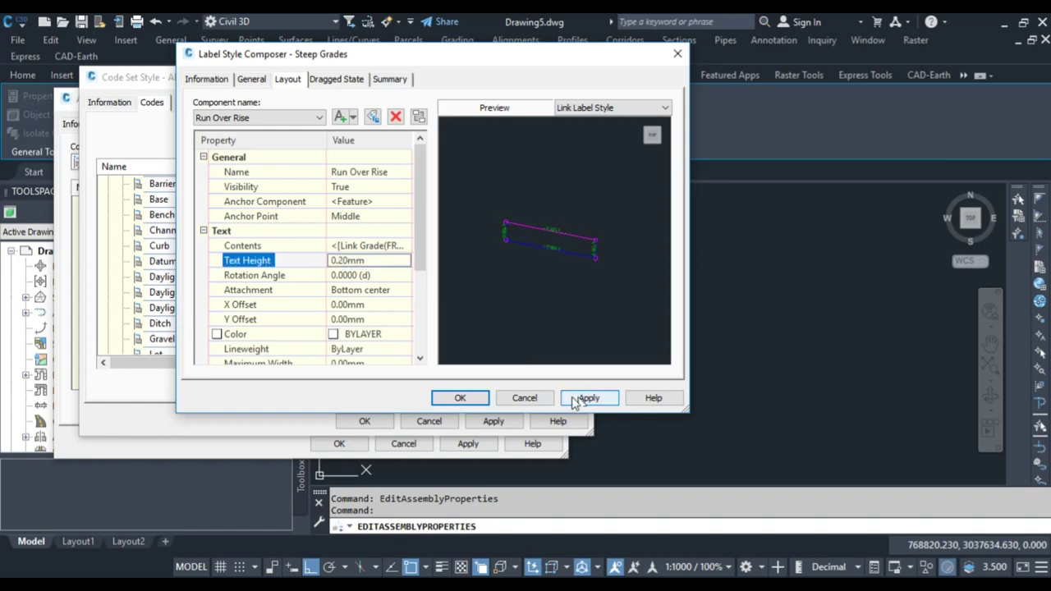
pyautogui.click(460, 397)
pyautogui.press('Return')
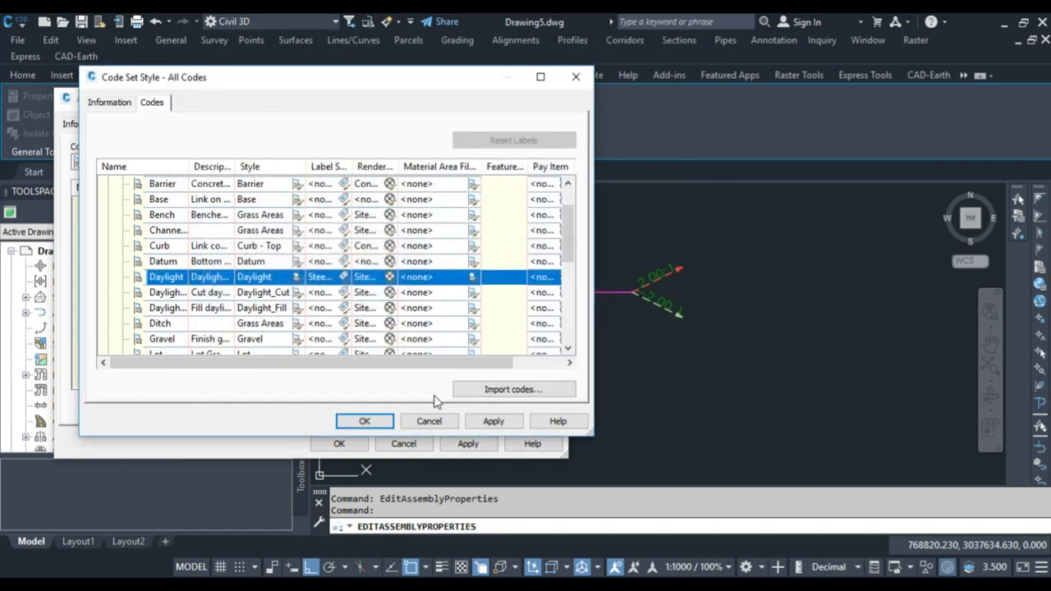
pyautogui.click(366, 422)
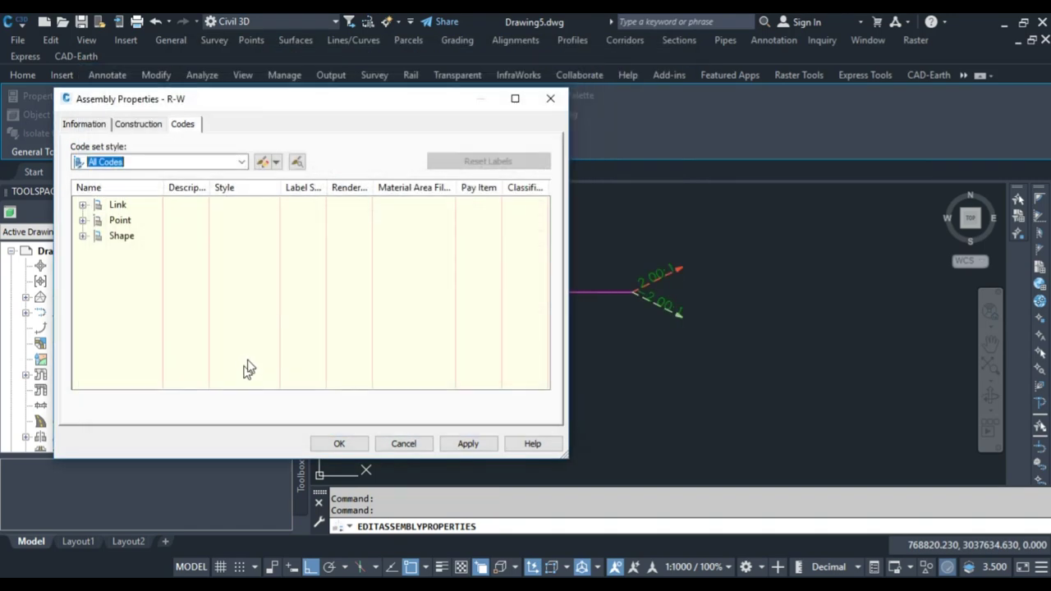
pyautogui.click(461, 444)
pyautogui.click(338, 444)
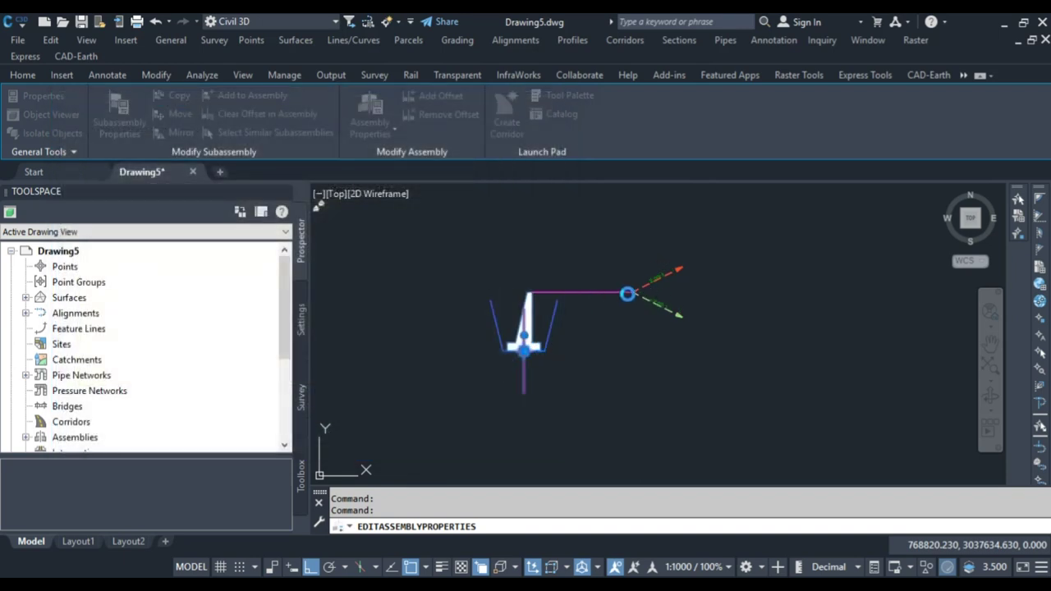
pyautogui.scroll(4, 649, 292)
pyautogui.press('Escape')
# Examine the typical retaining wall section drawing and compare its shape and dimensions with the assembly.
pyautogui.scroll(-4, 653, 289)
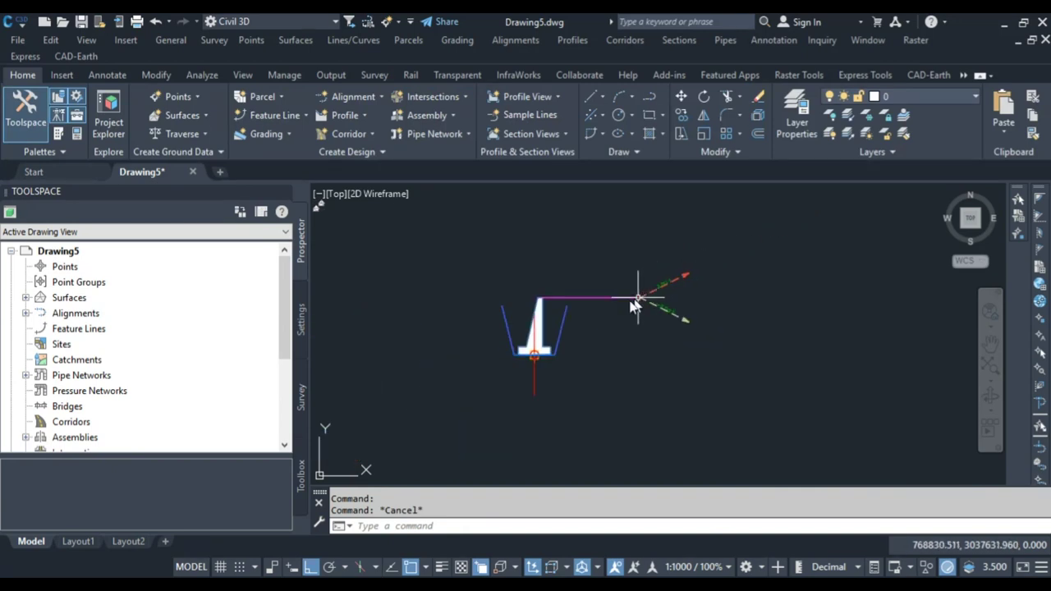
pyautogui.scroll(-6, 520, 288)
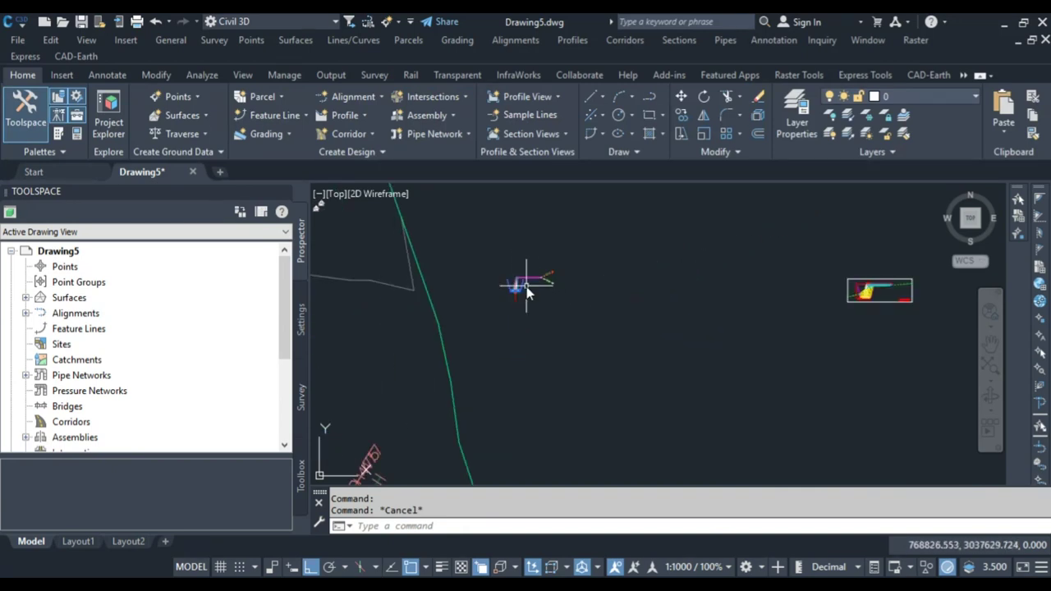
pyautogui.moveTo(762, 294); pyautogui.dragTo(657, 297, button='middle')
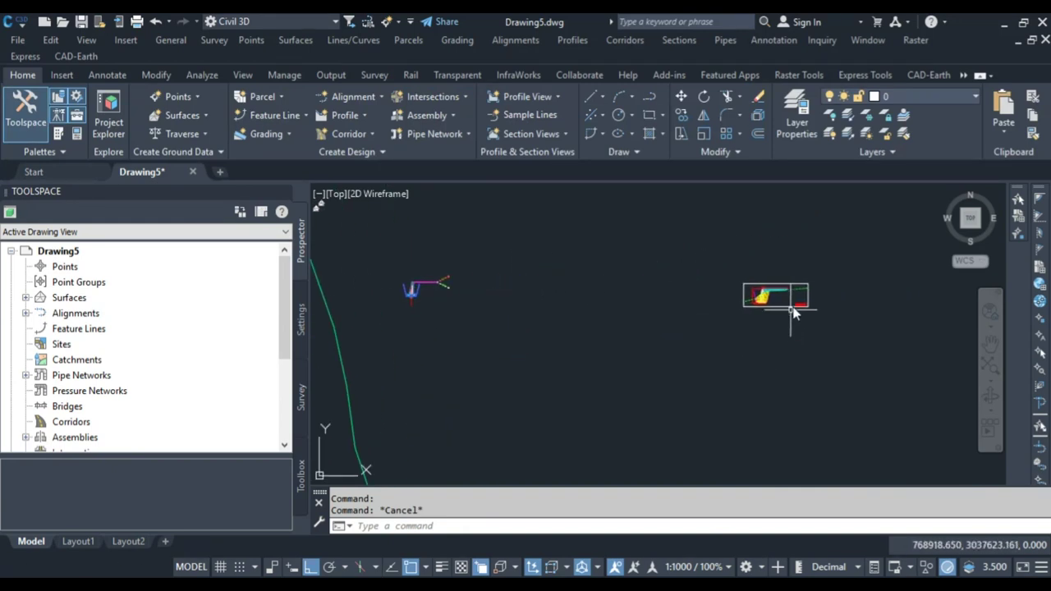
pyautogui.scroll(5, 792, 310)
pyautogui.scroll(4, 708, 238)
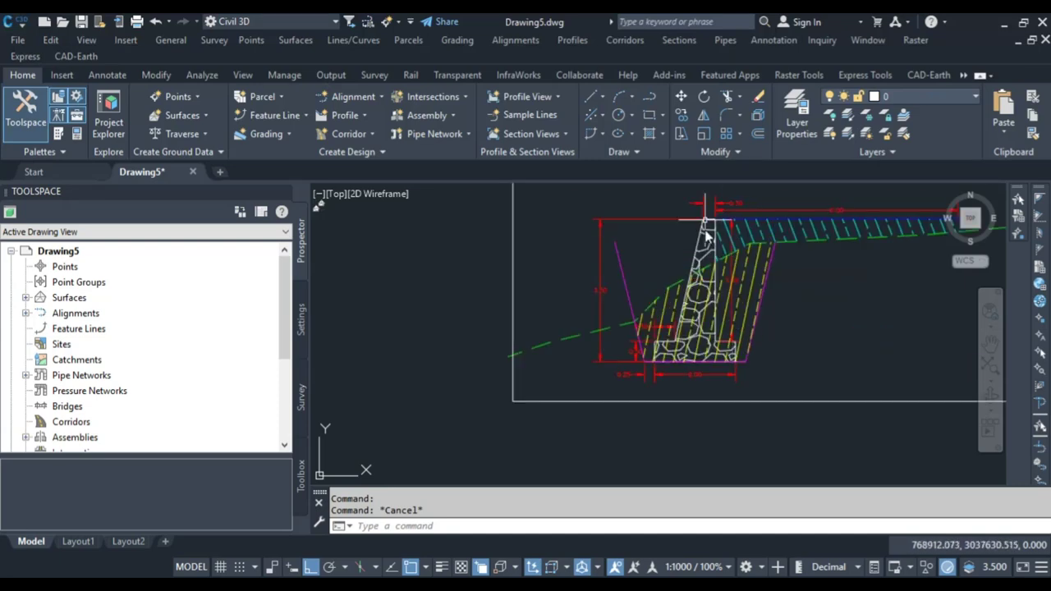
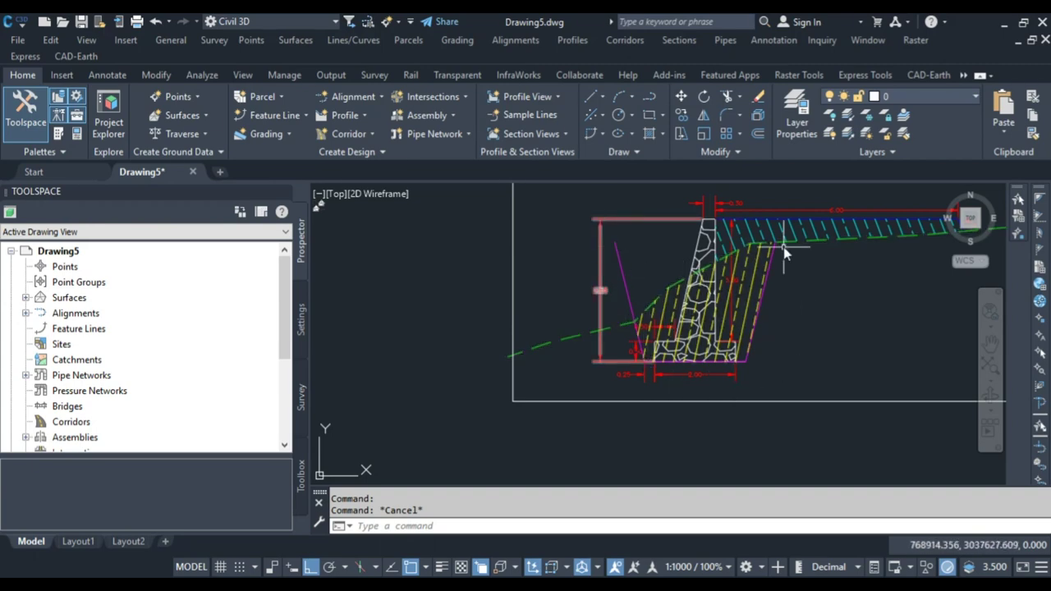
pyautogui.moveTo(784, 253); pyautogui.dragTo(690, 291, button='middle')
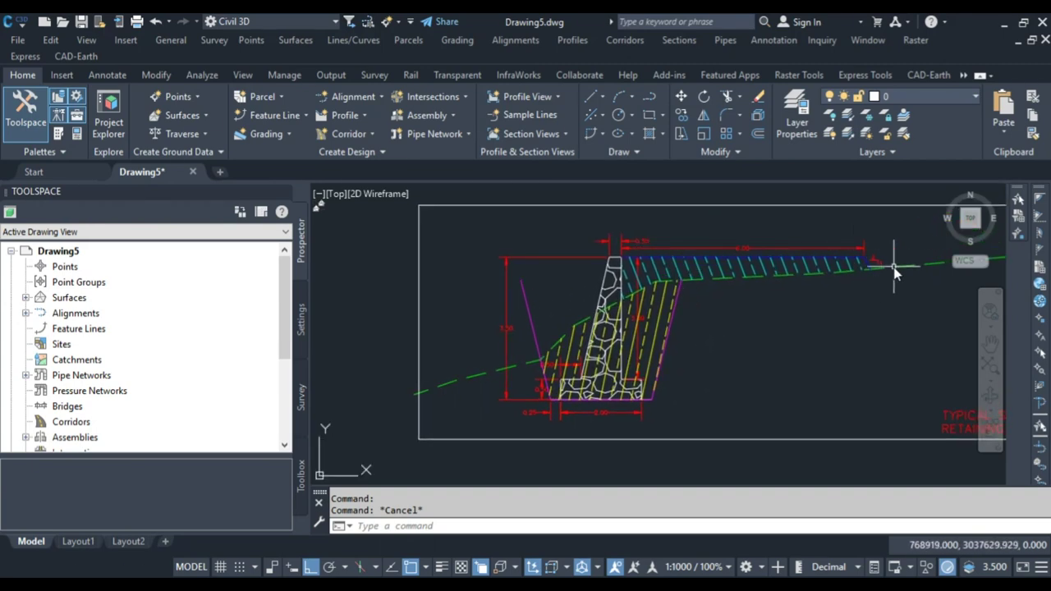
pyautogui.scroll(-8, 895, 273)
pyautogui.moveTo(518, 243); pyautogui.dragTo(649, 257, button='middle')
pyautogui.scroll(7, 654, 260)
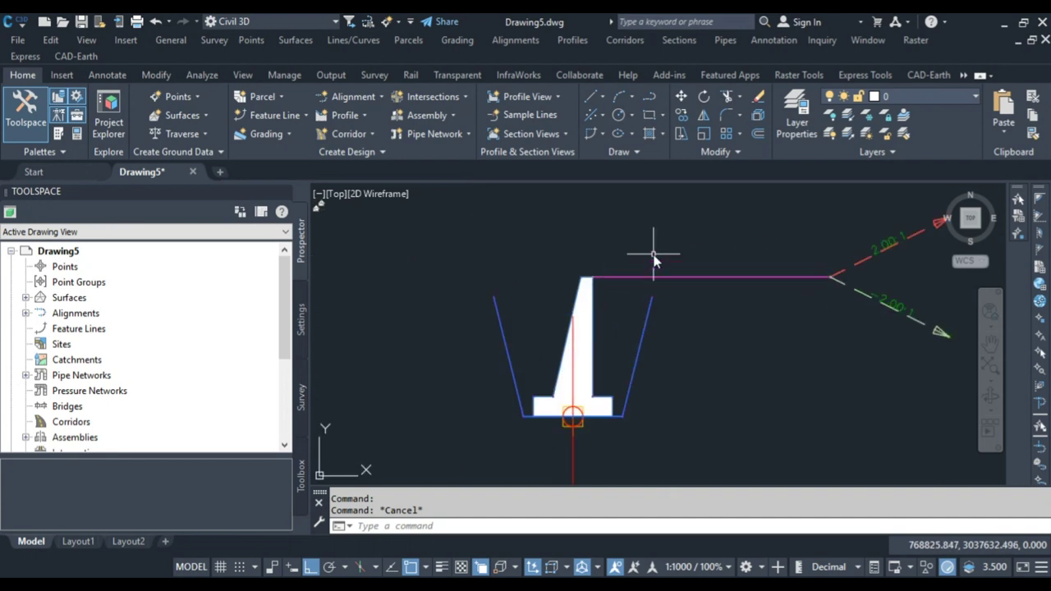
pyautogui.click(107, 75)
pyautogui.click(377, 134)
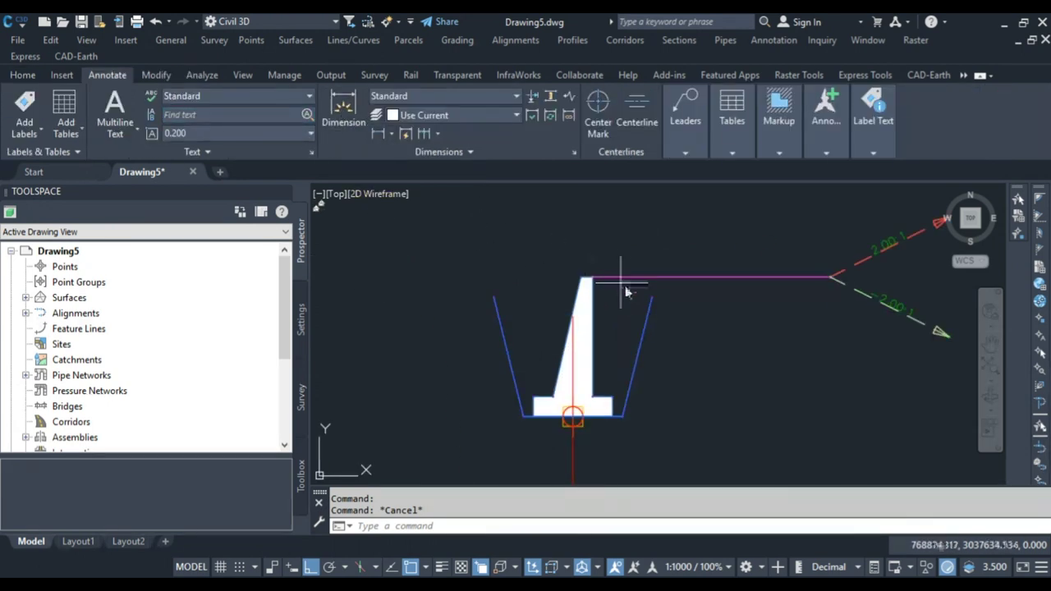
pyautogui.click(589, 278)
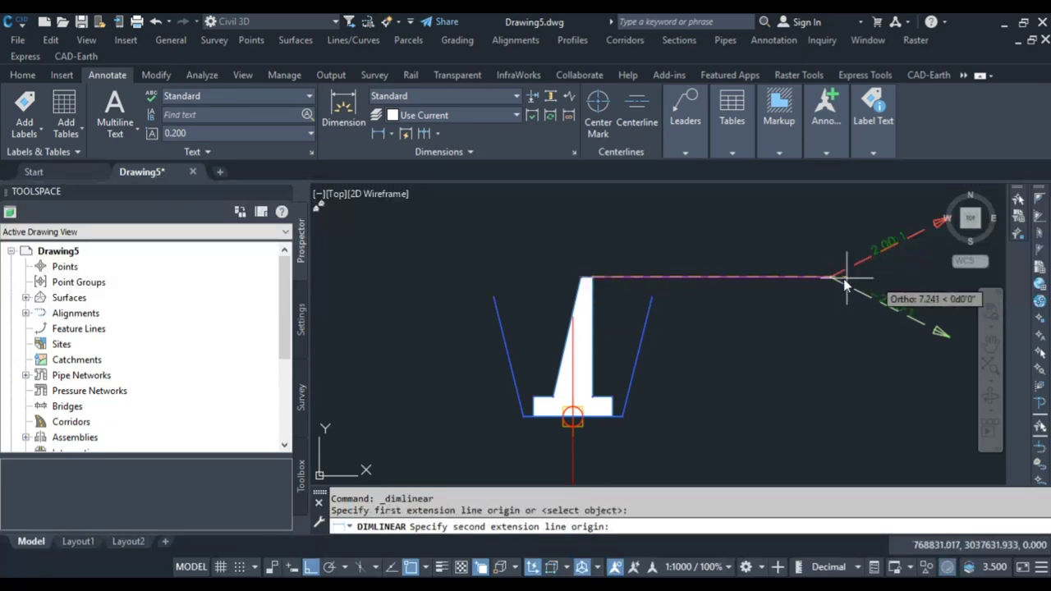
pyautogui.click(831, 278)
pyautogui.press('Escape')
pyautogui.press('Escape')
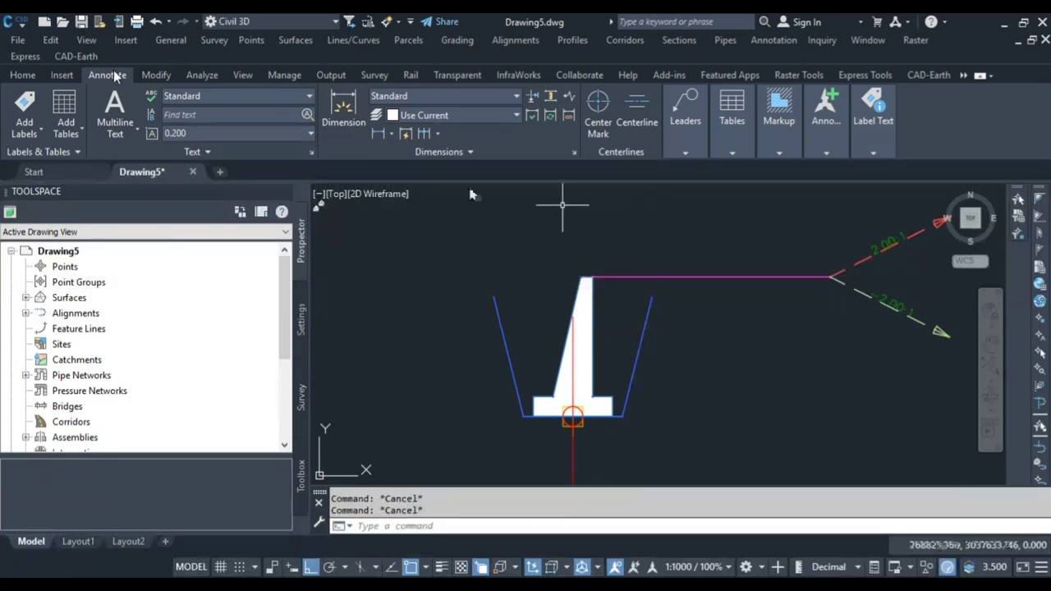
# Create corridor R-W from alignment AXE-R-W, profile FG, assembly R-W and target surface EG, with baseline and region parameters enabled.
pyautogui.click(24, 75)
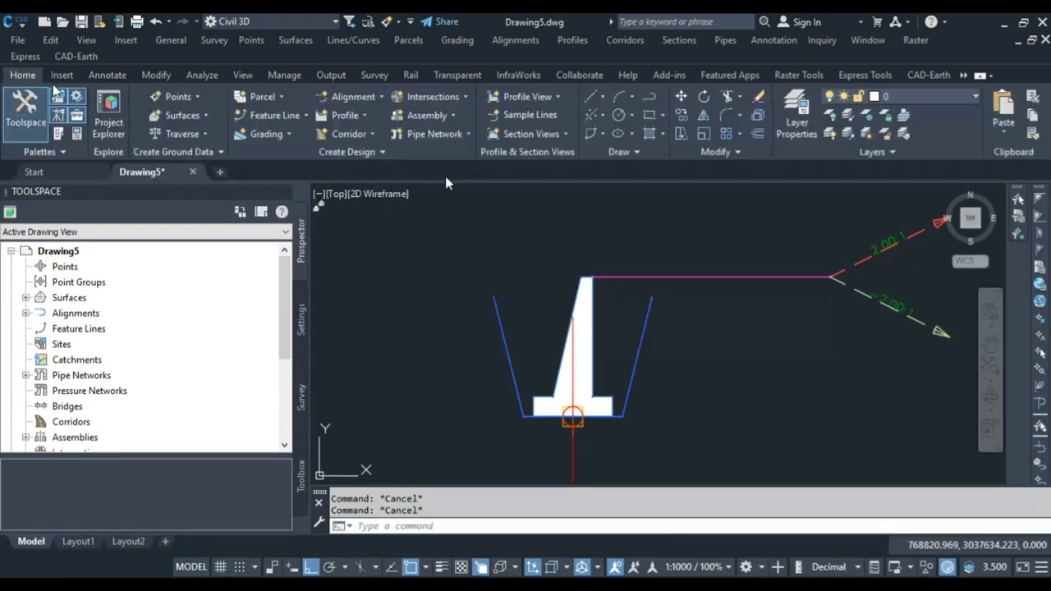
pyautogui.click(351, 135)
pyautogui.click(348, 159)
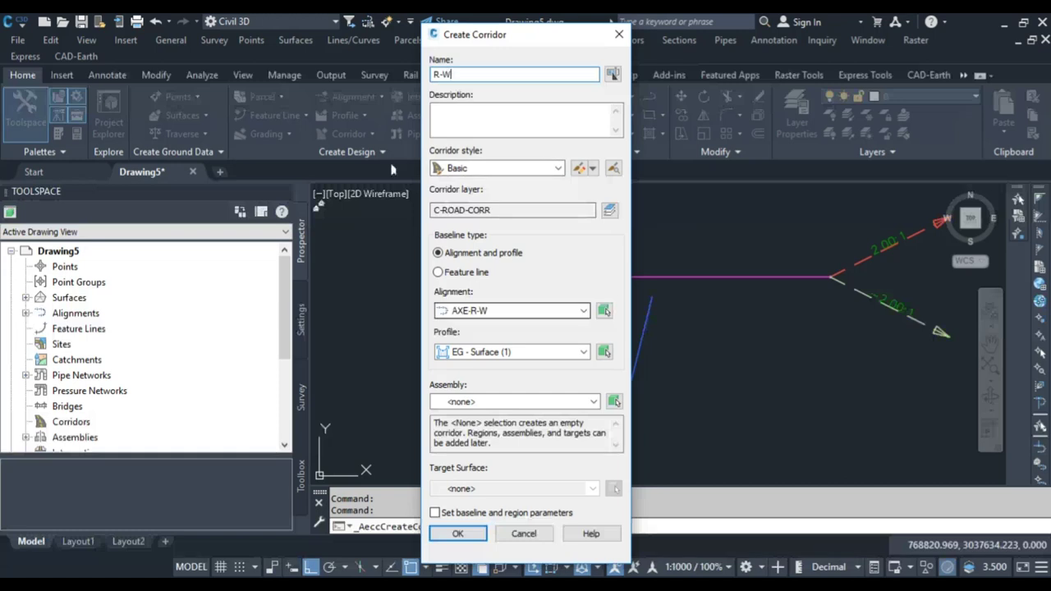
pyautogui.click(512, 351)
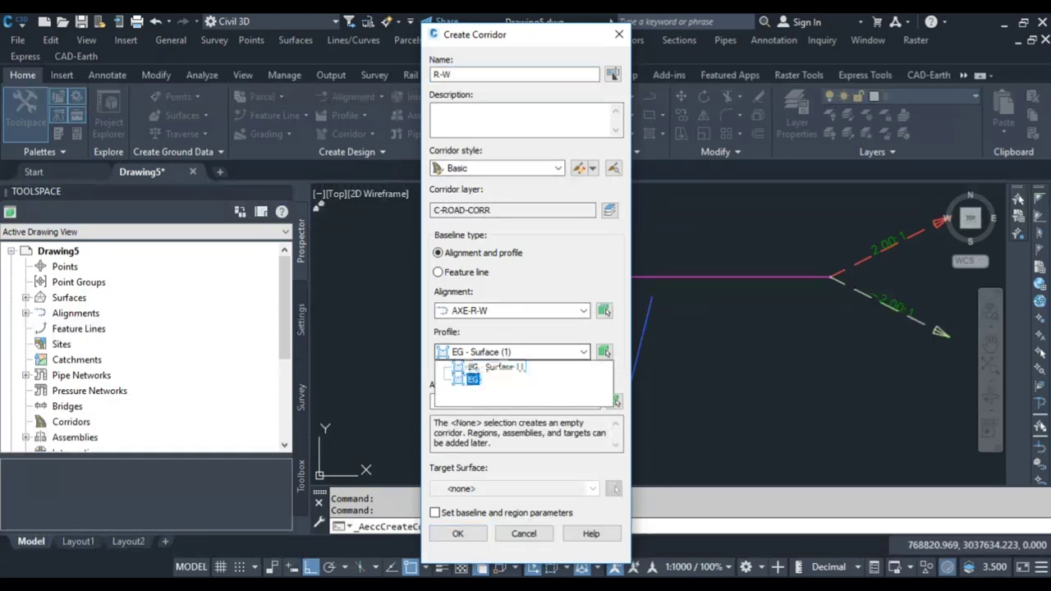
pyautogui.click(493, 363)
pyautogui.click(513, 402)
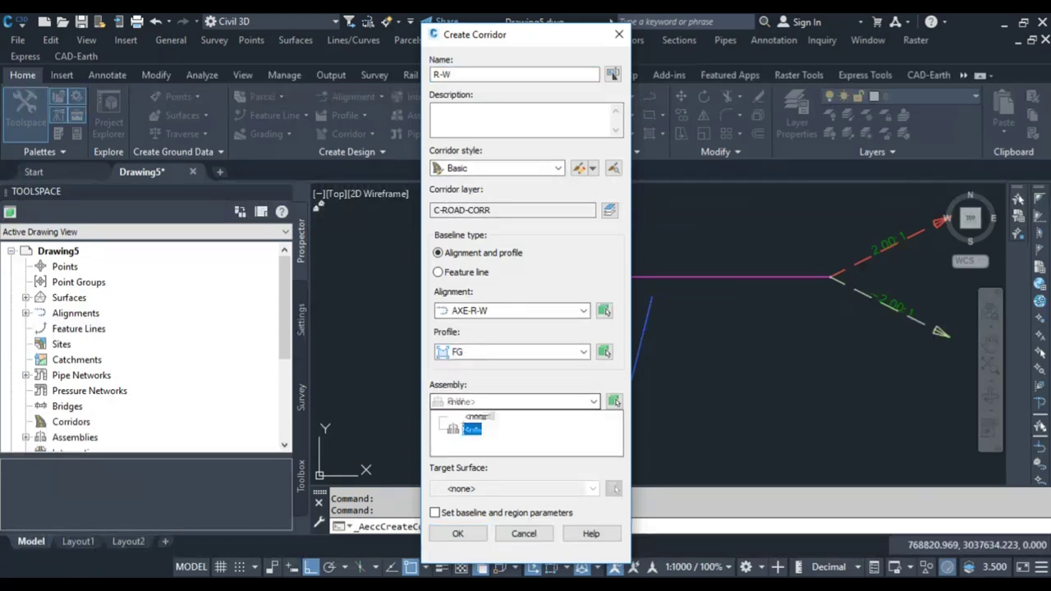
pyautogui.click(468, 429)
pyautogui.click(513, 489)
pyautogui.click(468, 516)
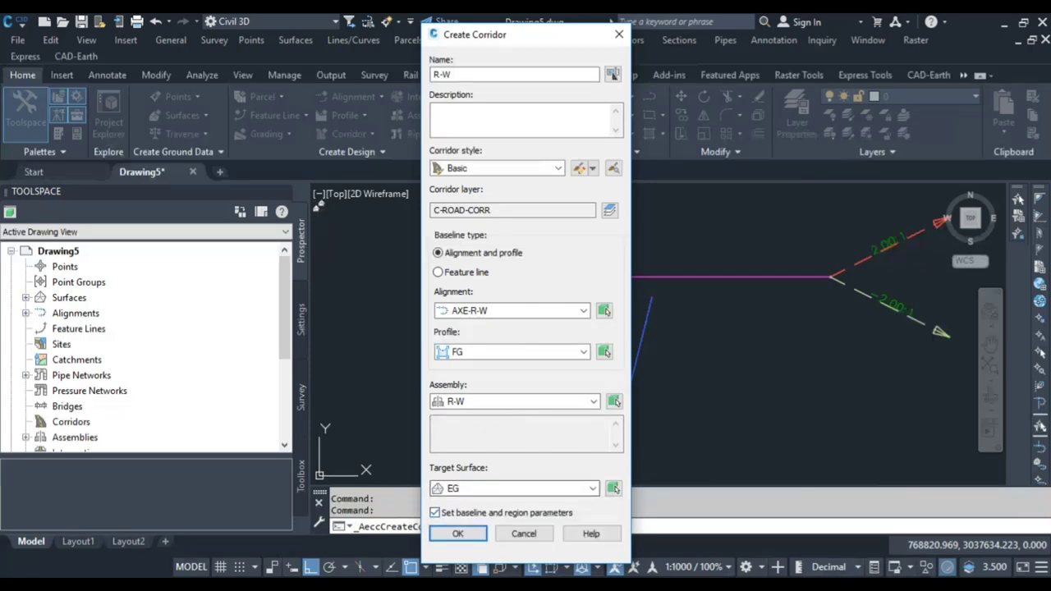
pyautogui.click(453, 533)
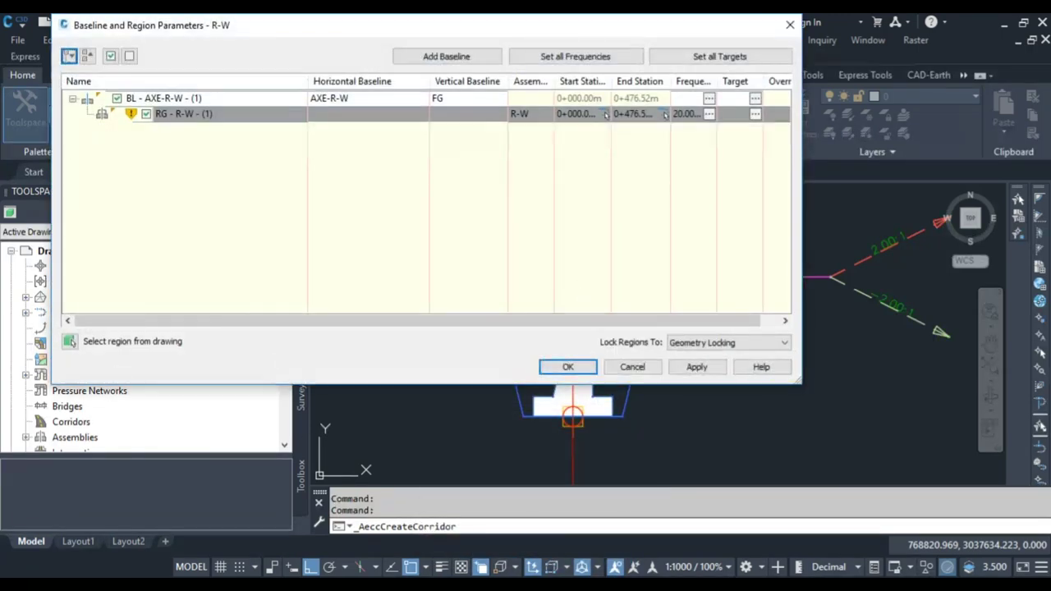
# Set the region's assembly frequency to 25 m along tangents, 5 m curve increment and 5 m along spirals.
pyautogui.click(709, 113)
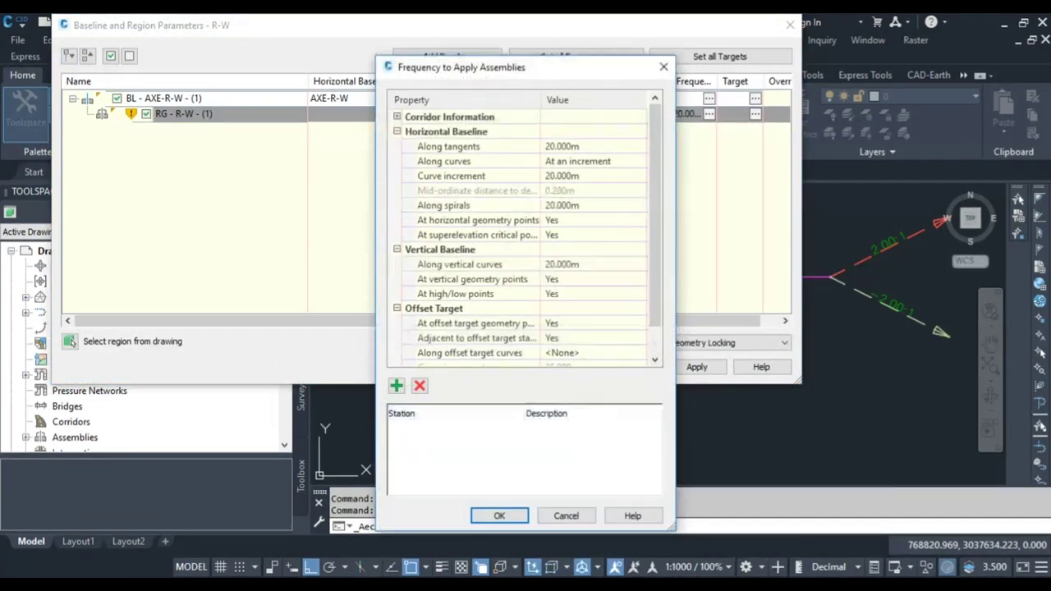
pyautogui.click(562, 146)
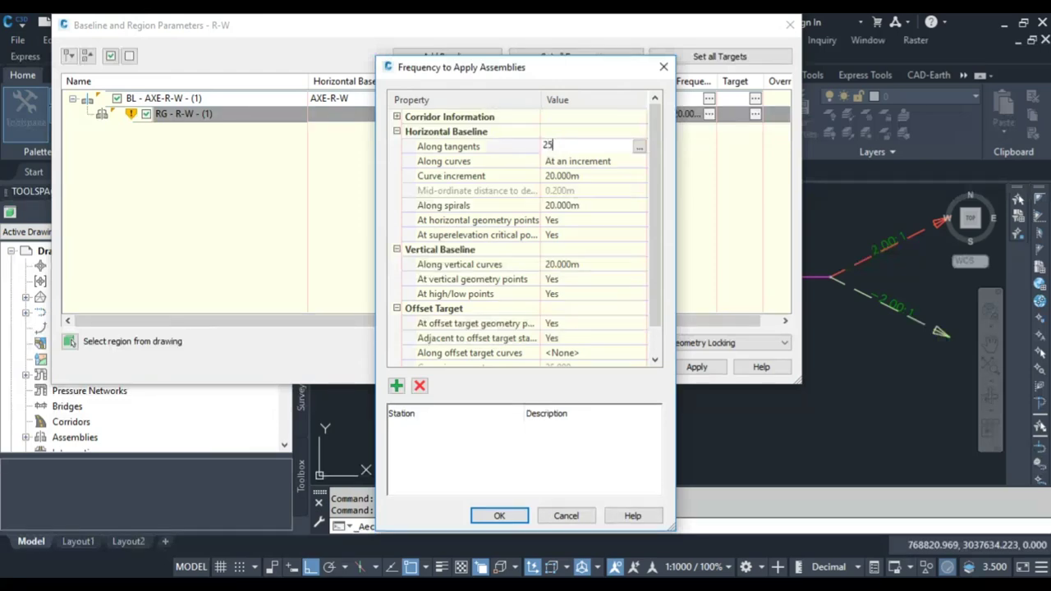
pyautogui.write('25')
pyautogui.press('Return')
pyautogui.click(562, 175)
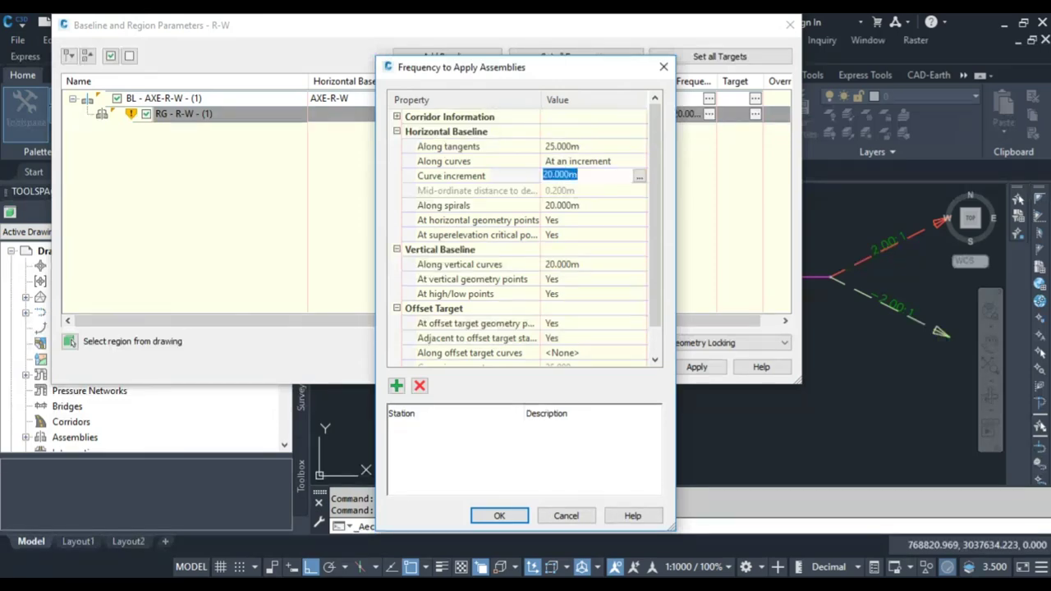
pyautogui.write('5')
pyautogui.click(562, 205)
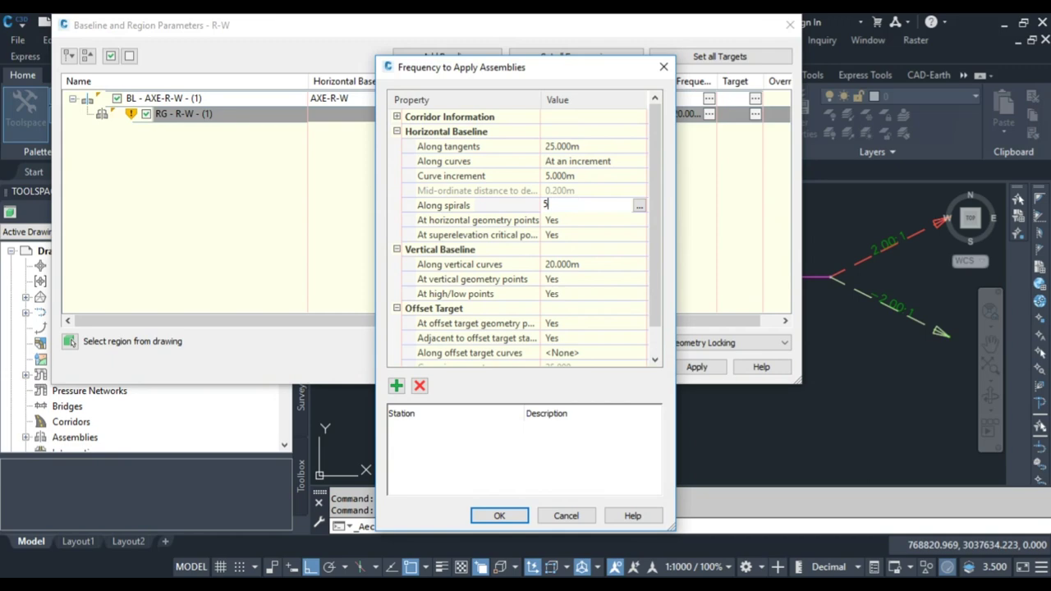
pyautogui.write('5')
pyautogui.press('Return')
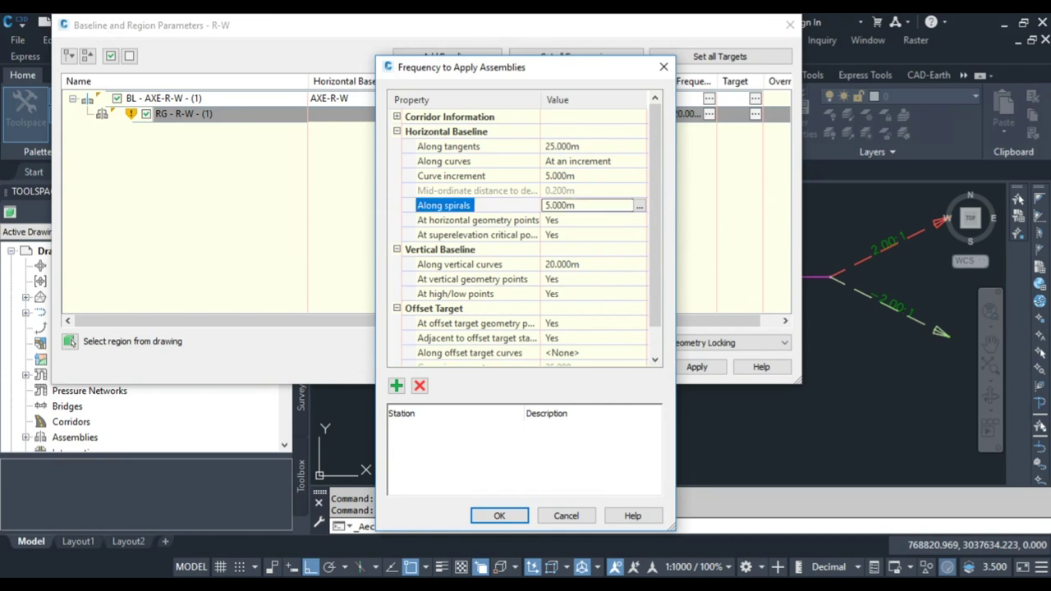
pyautogui.press('Return')
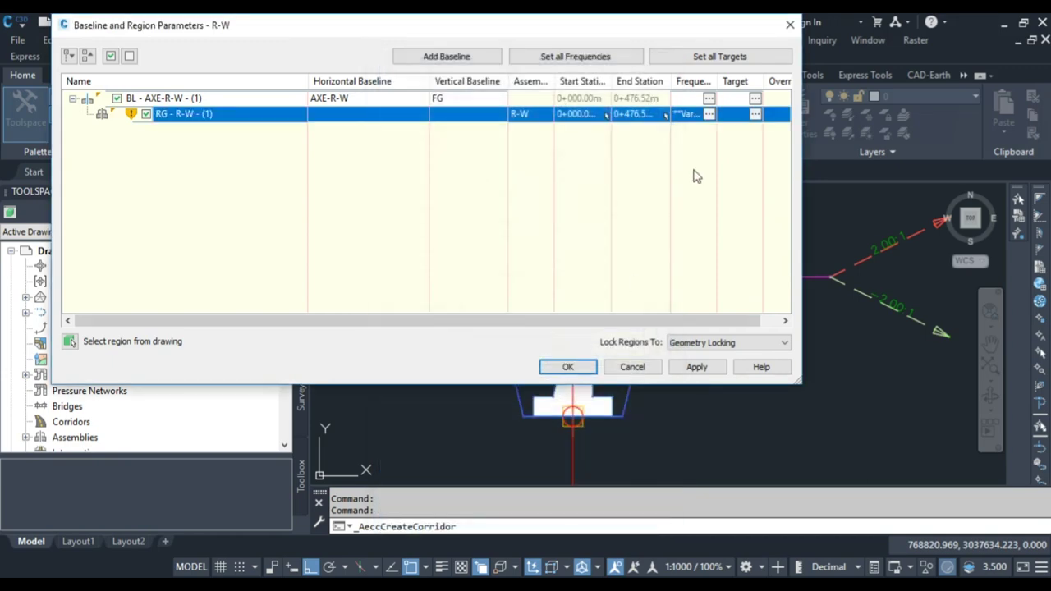
# Confirm the region's target mapping with EG as the surface target, then apply the parameters and build the corridor.
pyautogui.click(755, 113)
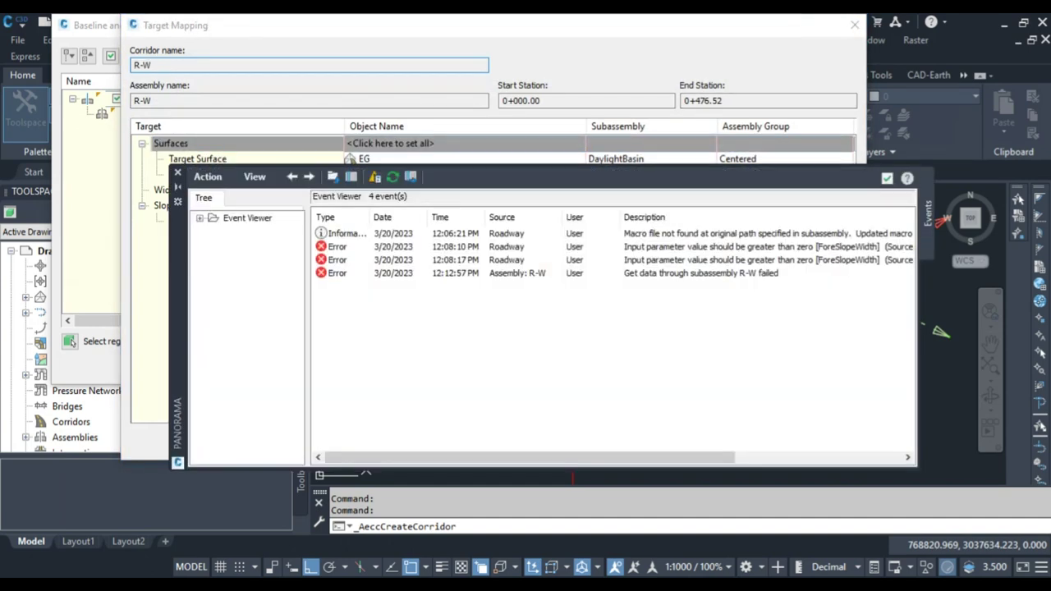
pyautogui.click(364, 159)
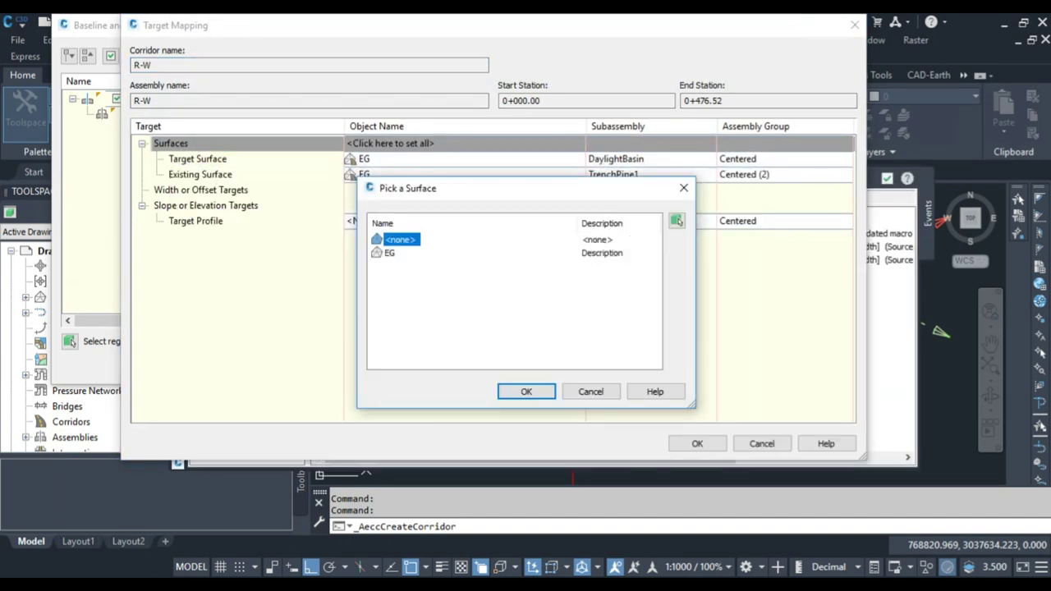
pyautogui.click(526, 391)
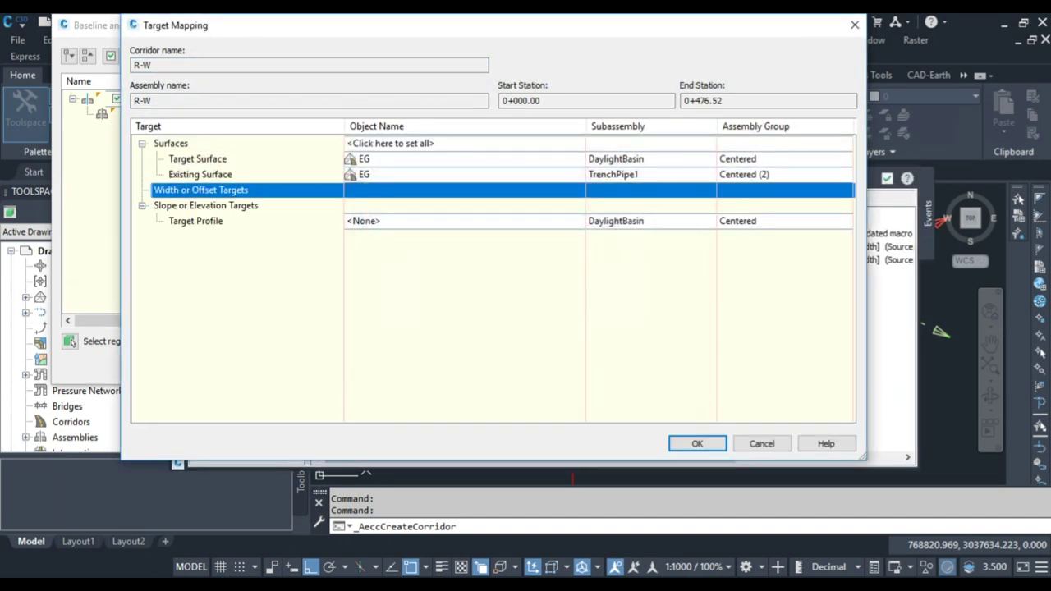
pyautogui.click(697, 444)
pyautogui.click(696, 367)
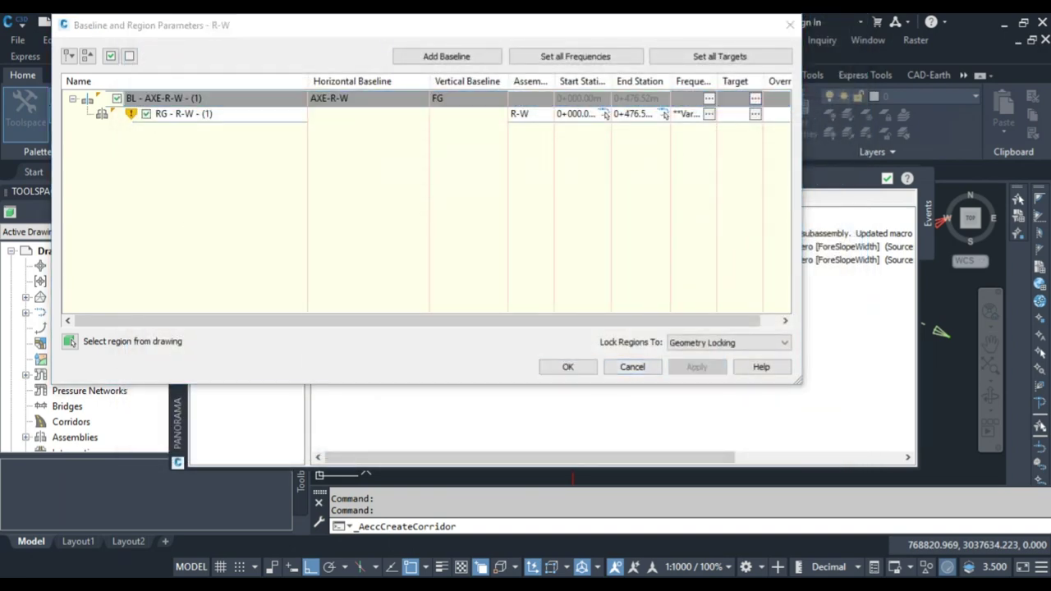
pyautogui.click(485, 272)
pyautogui.click(564, 368)
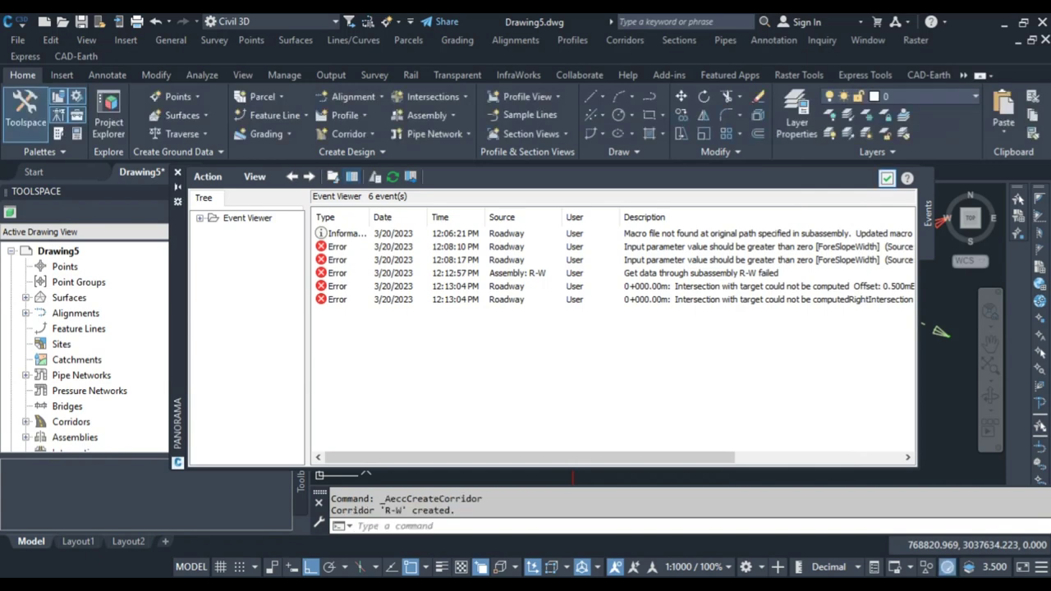
# Examine the corridor in plan, from its far end back to its start at station 0+000.
pyautogui.scroll(5, 689, 283)
pyautogui.scroll(-5, 690, 296)
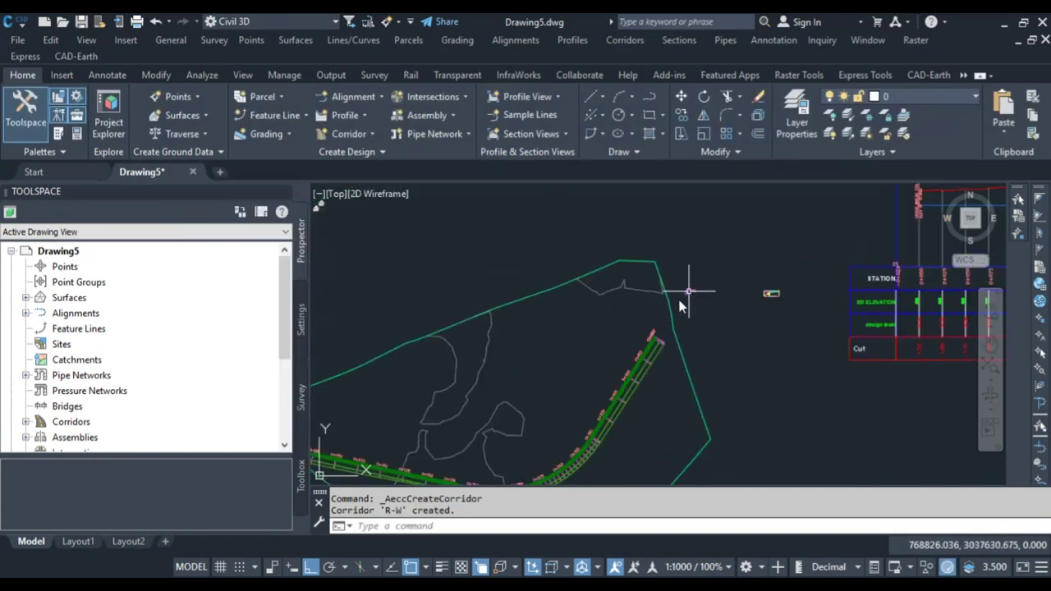
pyautogui.scroll(5, 354, 340)
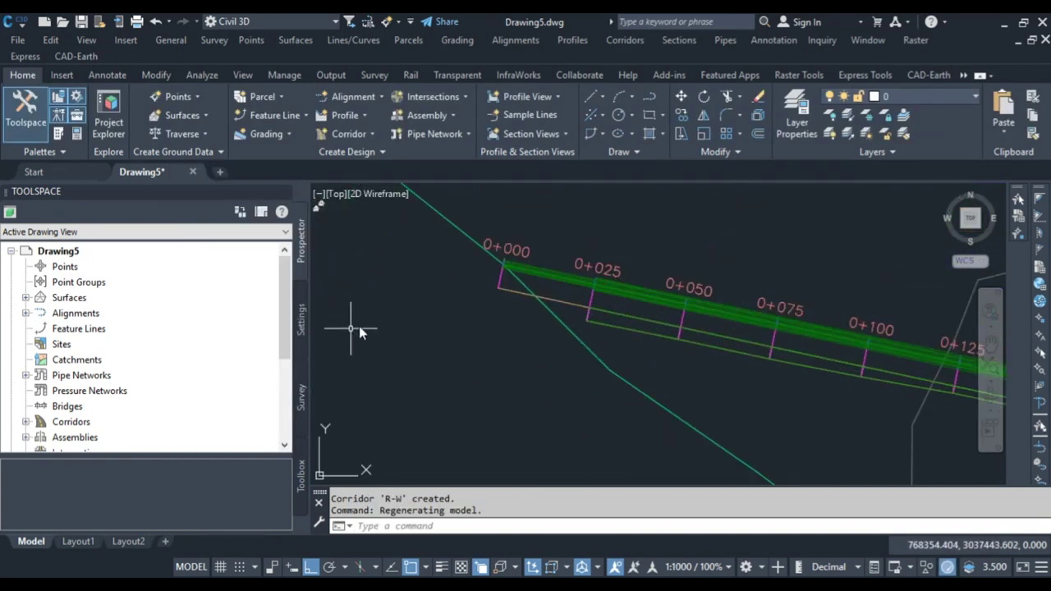
pyautogui.moveTo(504, 284)
pyautogui.mouseDown(button='middle')
pyautogui.moveTo(469, 304)
pyautogui.moveTo(433, 297)
pyautogui.mouseUp(button='middle')
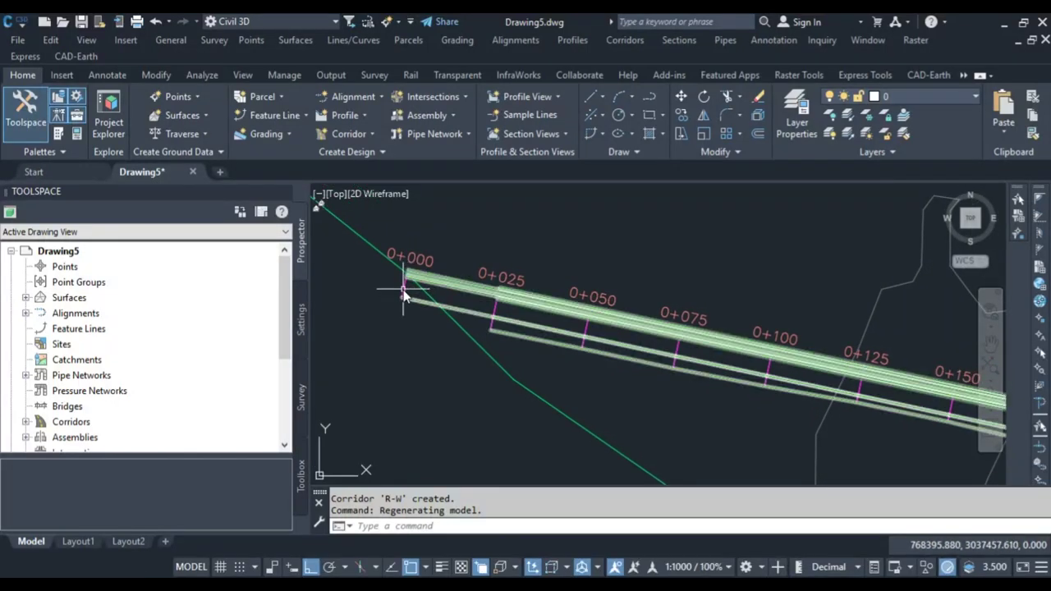
# Move the start of corridor R-W along the alignment from station 0+000 to station 0+025.
pyautogui.click(402, 290)
pyautogui.scroll(-4, 403, 292)
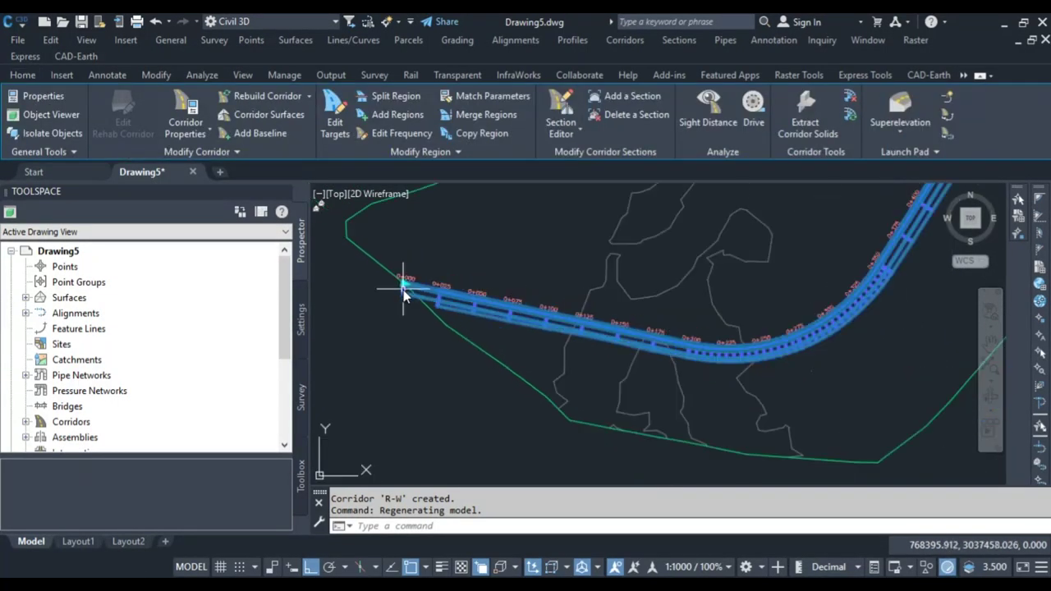
pyautogui.scroll(4, 403, 291)
pyautogui.scroll(2, 403, 292)
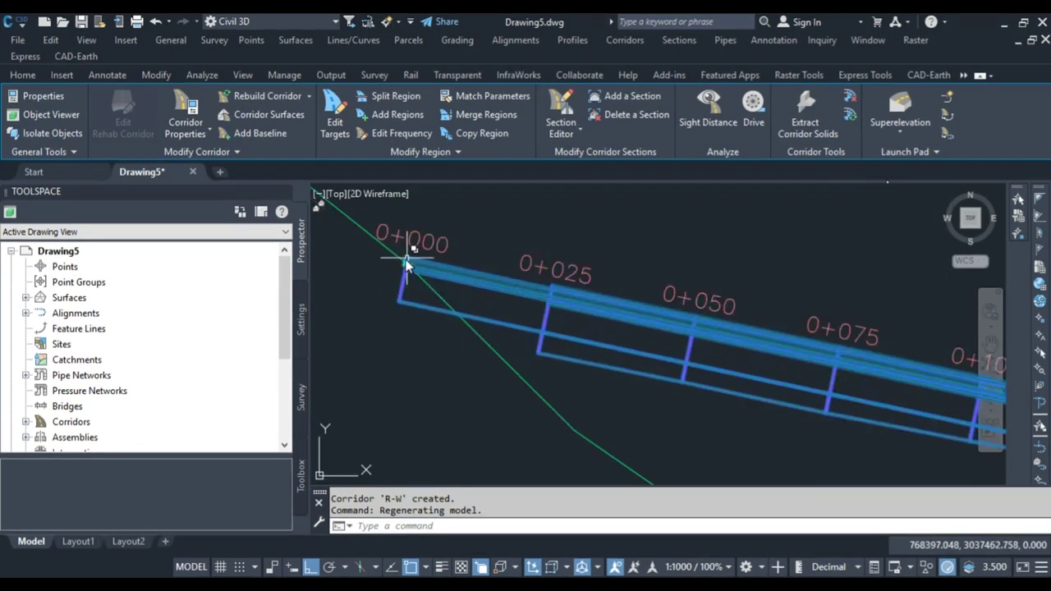
pyautogui.click(406, 264)
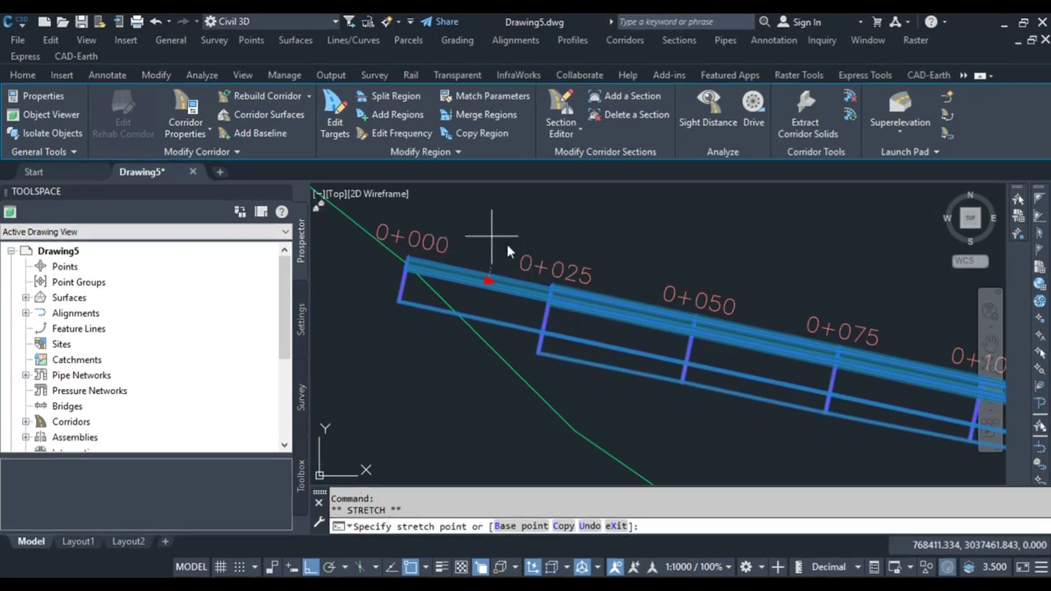
pyautogui.click(541, 265)
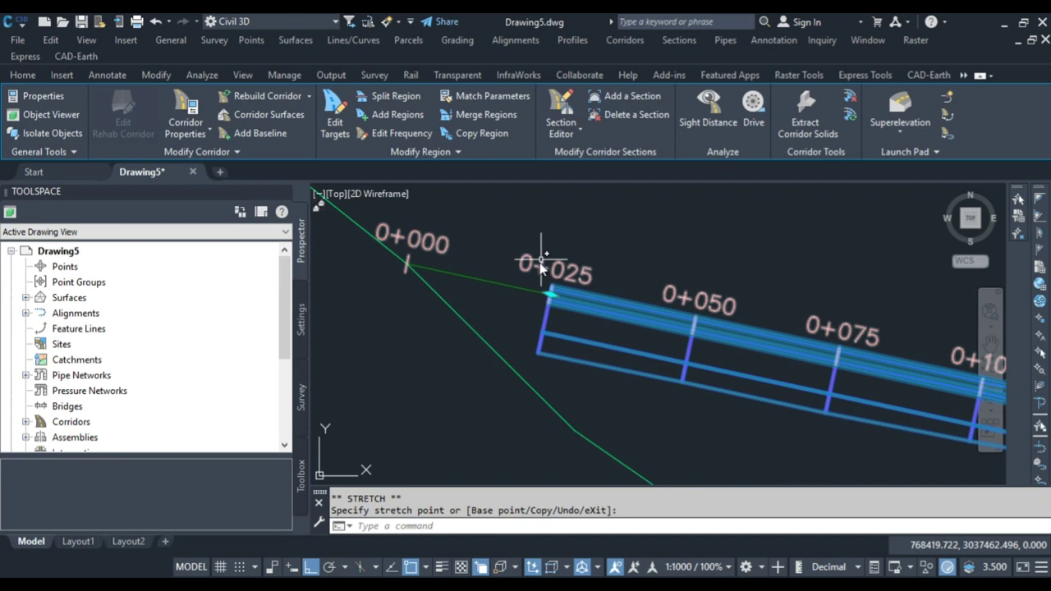
# Stretch the start point of alignment AXE-R-W to the shortened corridor's starting end.
pyautogui.click(414, 271)
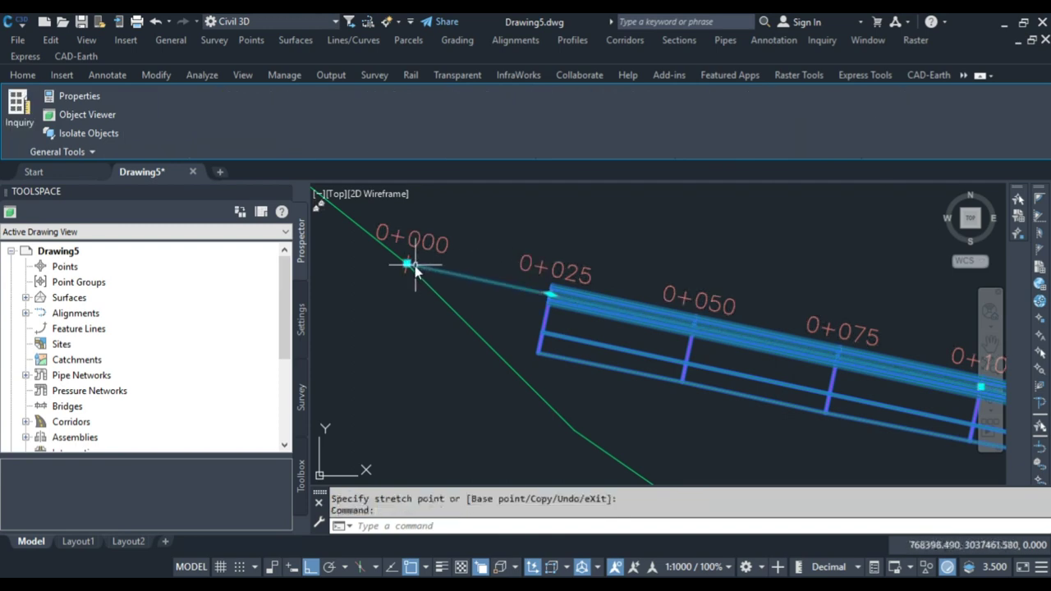
pyautogui.click(407, 264)
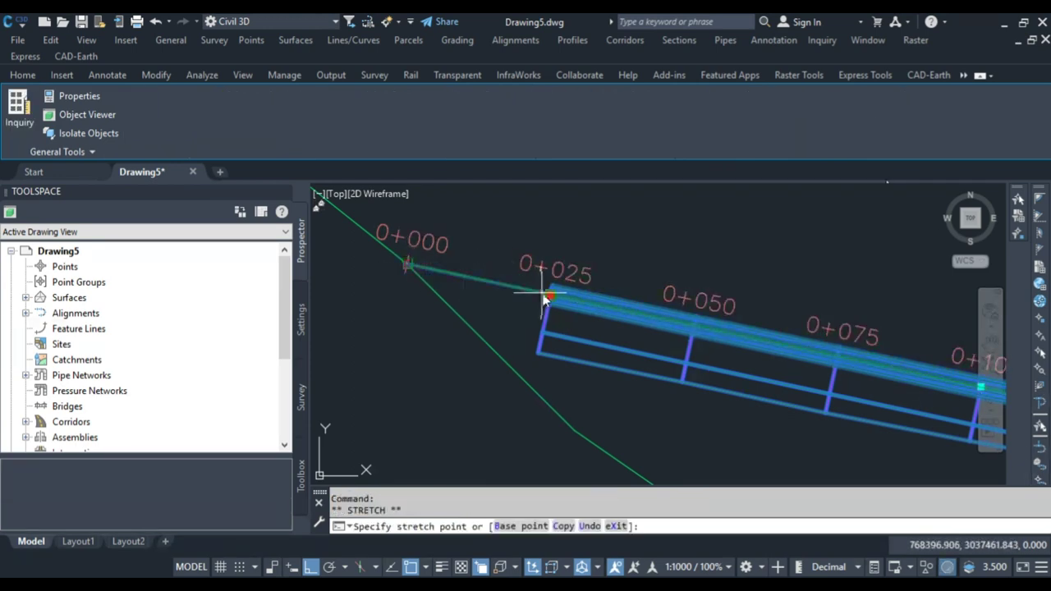
pyautogui.click(548, 297)
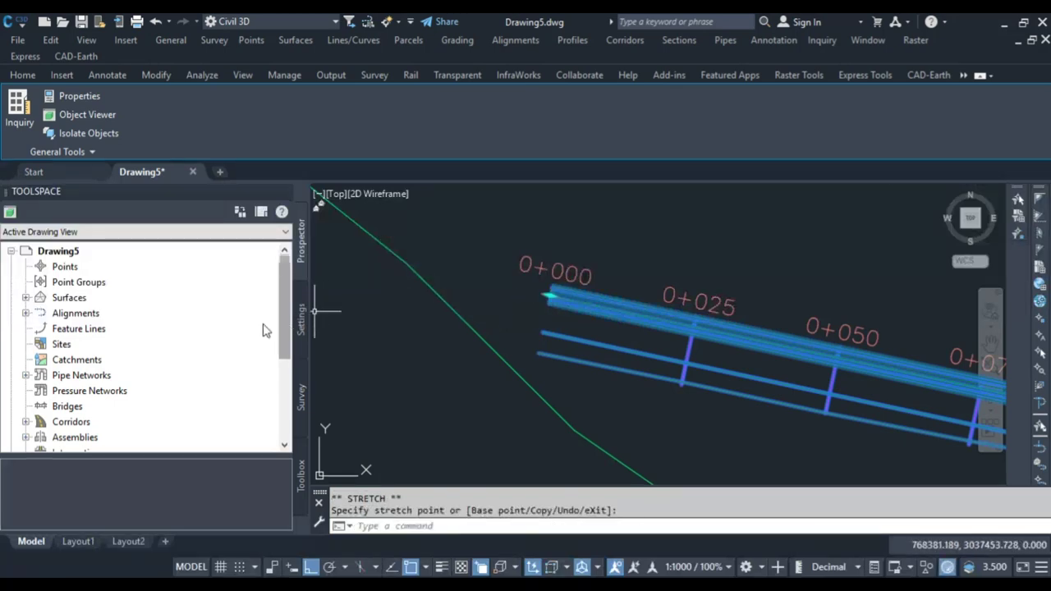
# Rebuild the out-of-date corridor R-W after the change to its alignment.
pyautogui.click(26, 421)
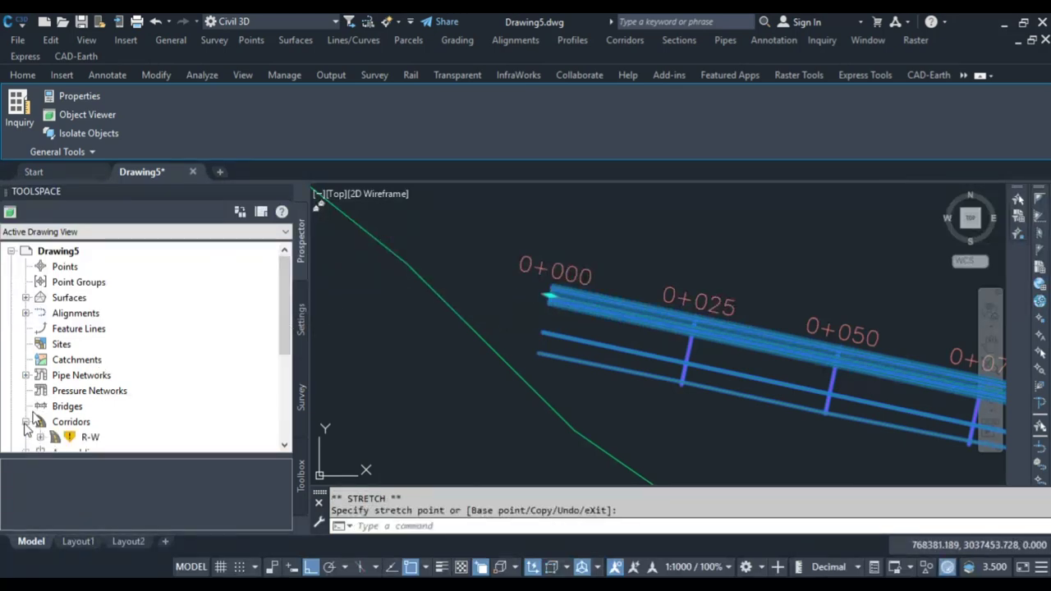
pyautogui.scroll(-1, 70, 376)
pyautogui.click(82, 392)
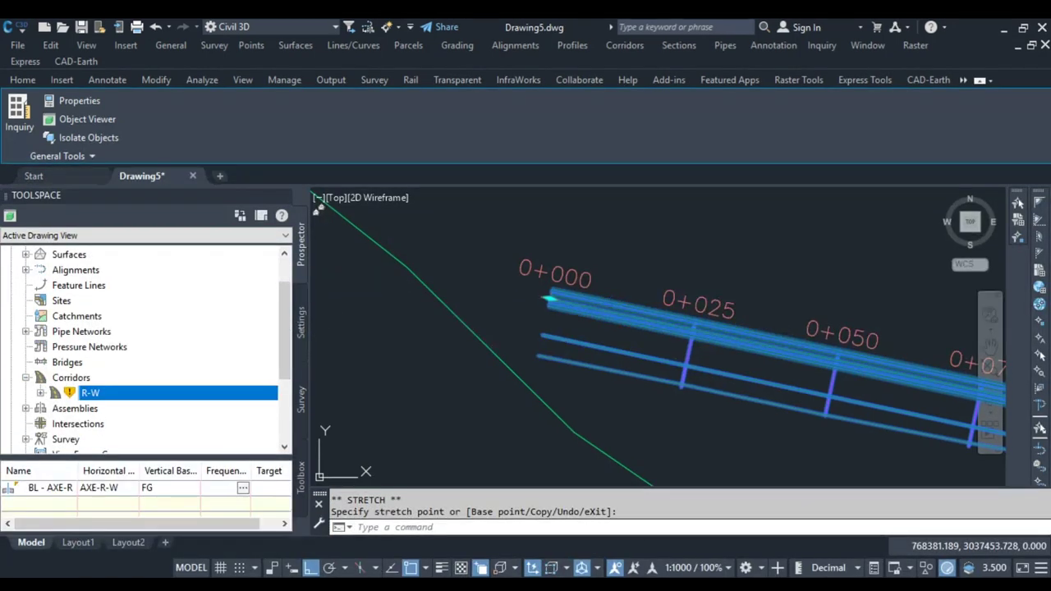
# Inspect corridor R-W in the Object Viewer, orbiting and zooming to the retaining wall sections at its end, and close the viewer.
pyautogui.click(582, 295)
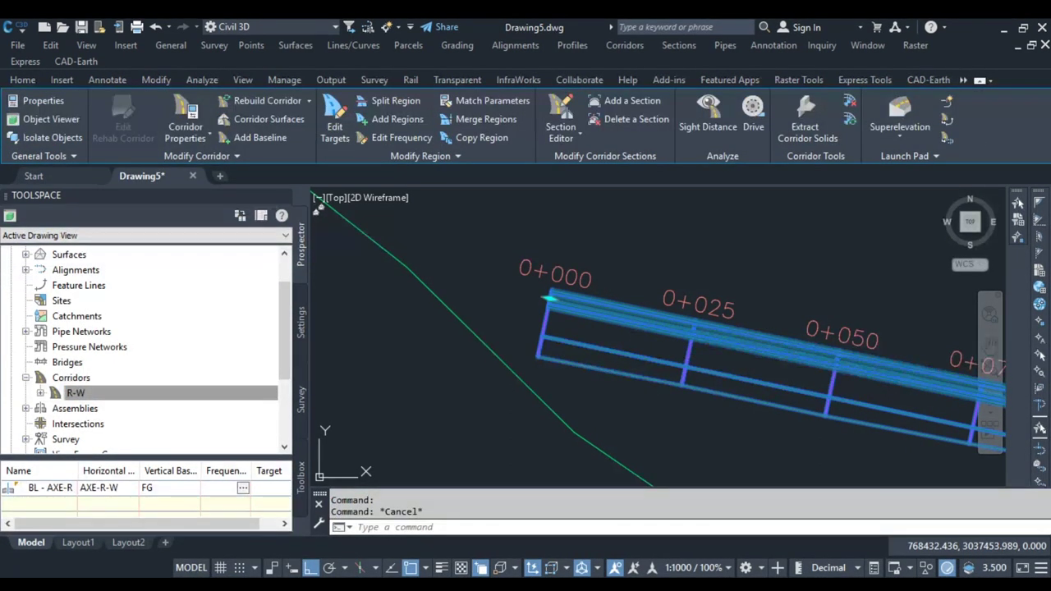
pyautogui.click(51, 119)
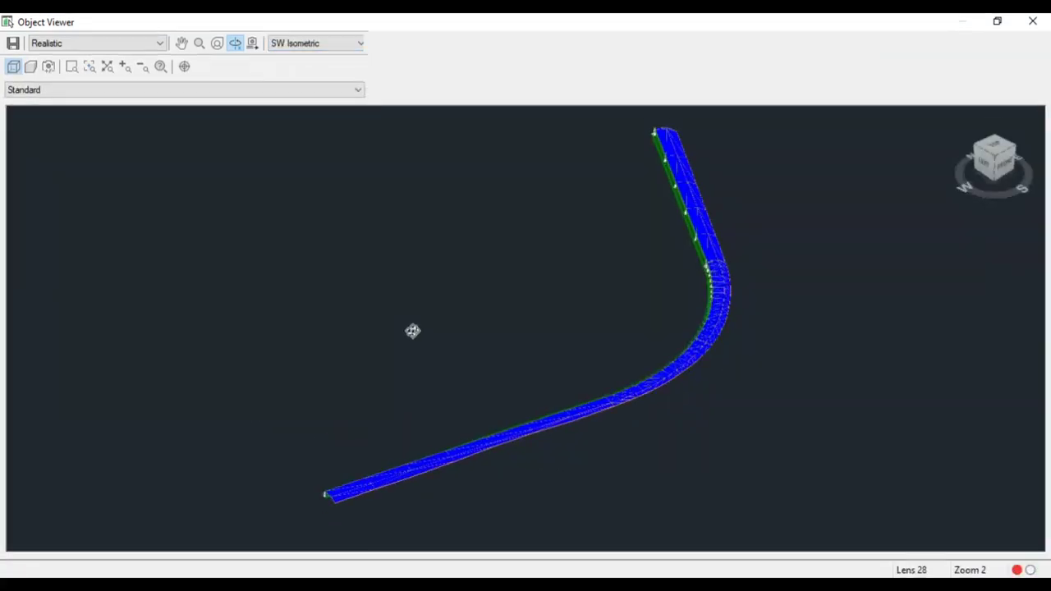
pyautogui.moveTo(412, 331); pyautogui.dragTo(383, 258)
pyautogui.click(73, 68)
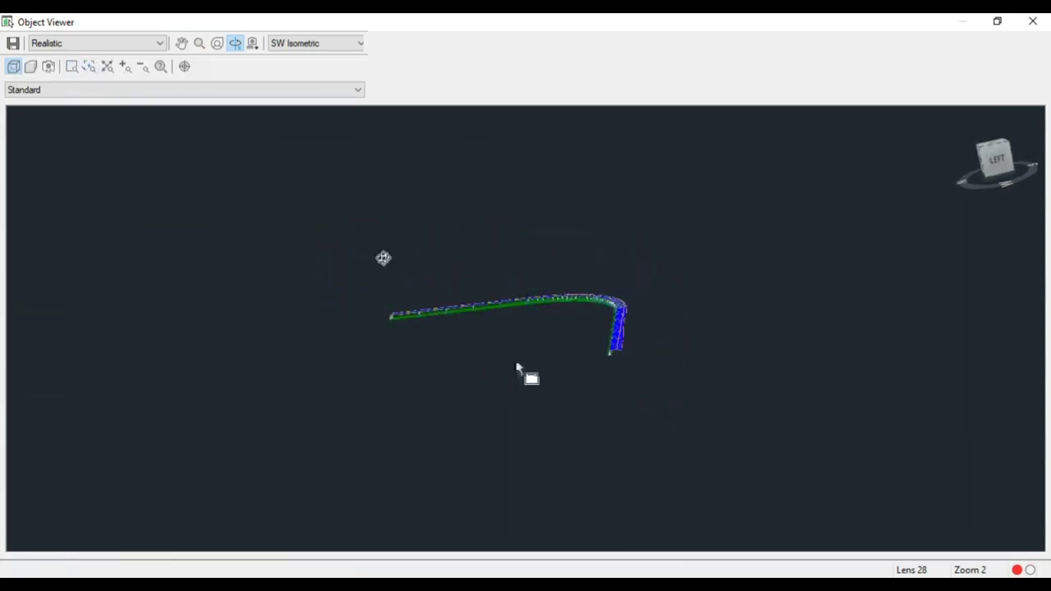
pyautogui.moveTo(578, 327); pyautogui.dragTo(481, 270)
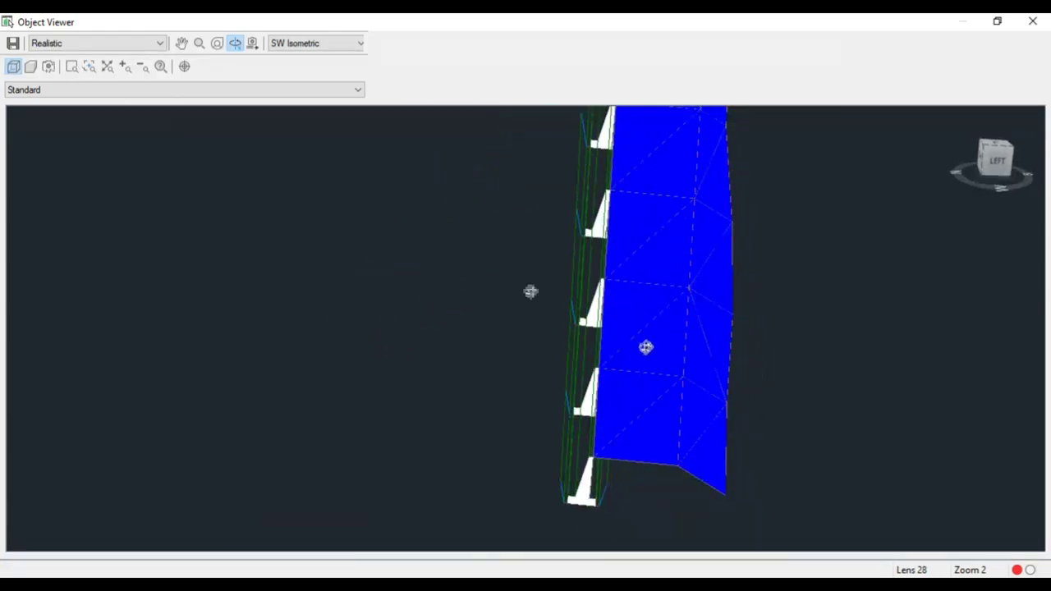
pyautogui.moveTo(664, 354)
pyautogui.mouseDown()
pyautogui.moveTo(666, 296)
pyautogui.moveTo(603, 465)
pyautogui.moveTo(697, 367)
pyautogui.moveTo(675, 338)
pyautogui.mouseUp()
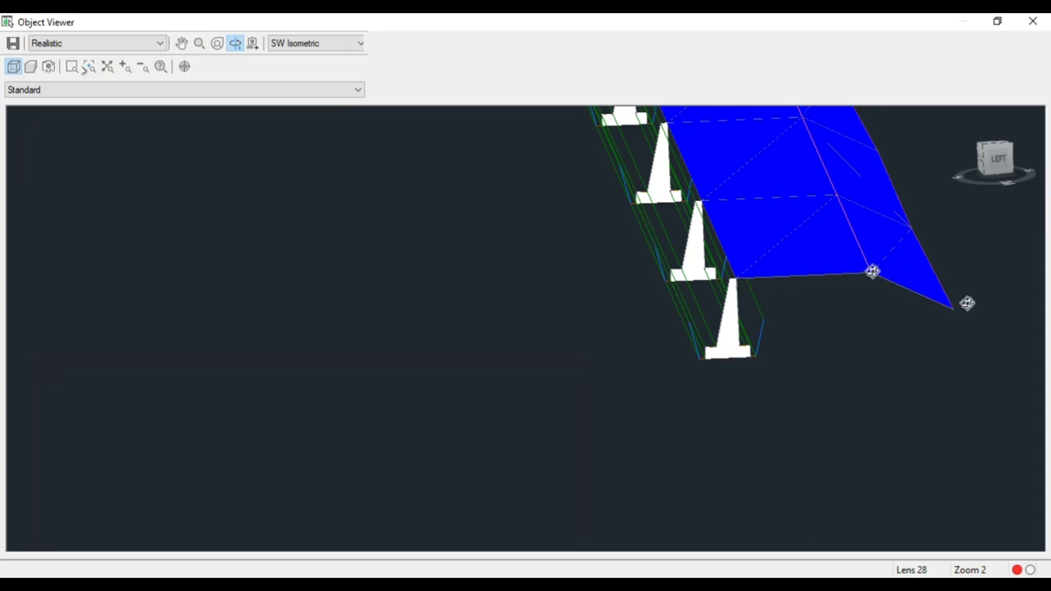
pyautogui.click(1032, 21)
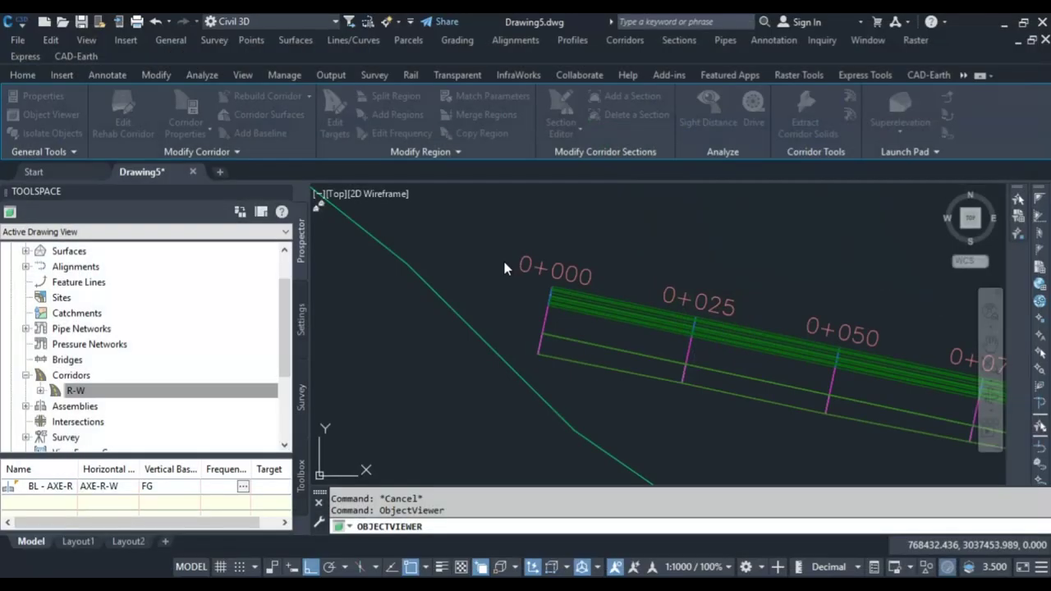
pyautogui.scroll(-5, 497, 271)
pyautogui.scroll(-2, 496, 274)
pyautogui.press('Escape')
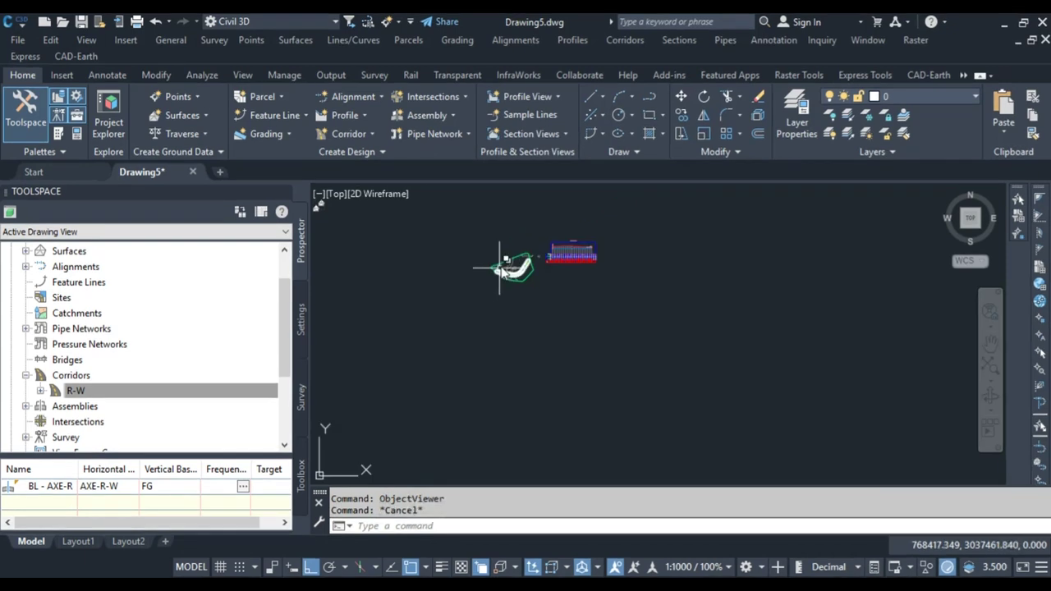
pyautogui.click(542, 121)
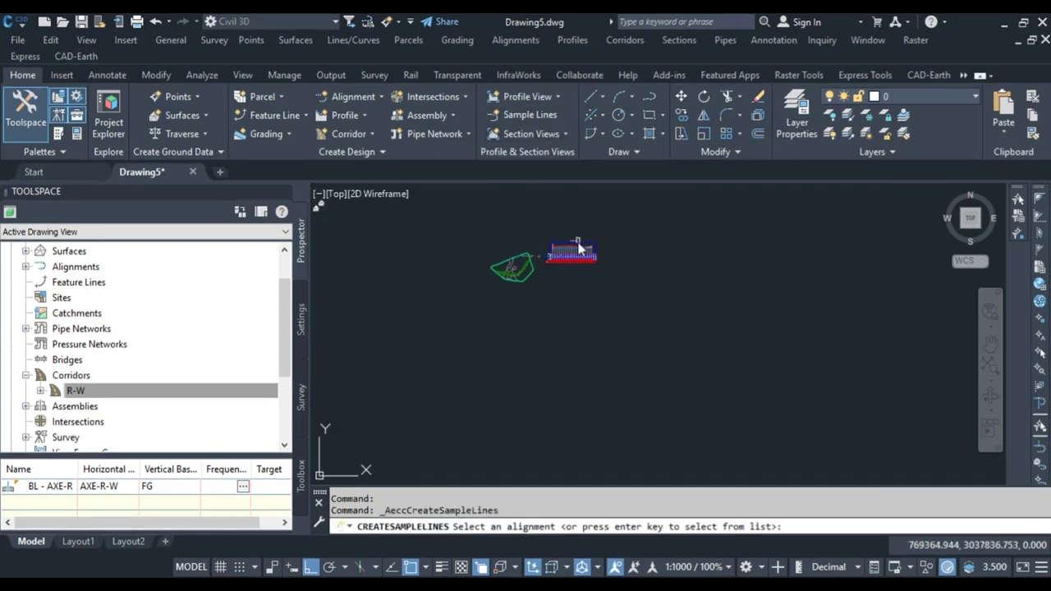
pyautogui.press('Return')
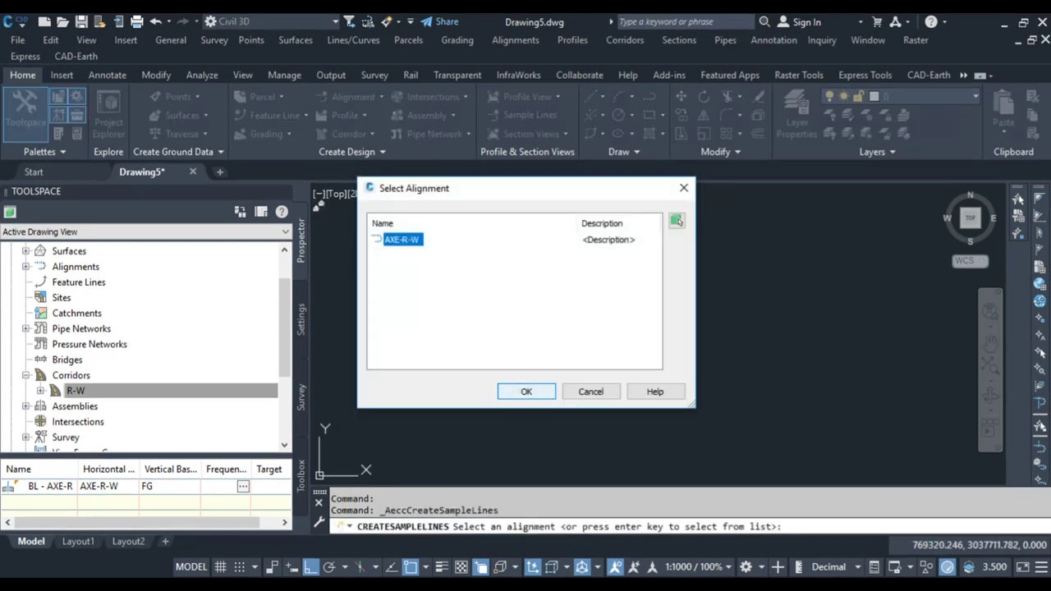
pyautogui.click(519, 388)
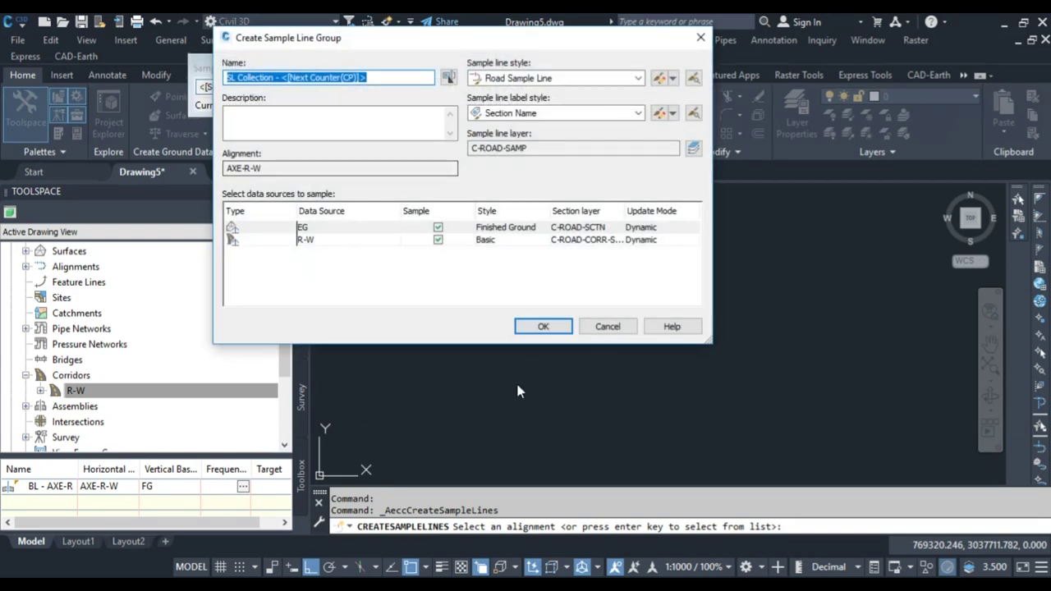
pyautogui.click(607, 326)
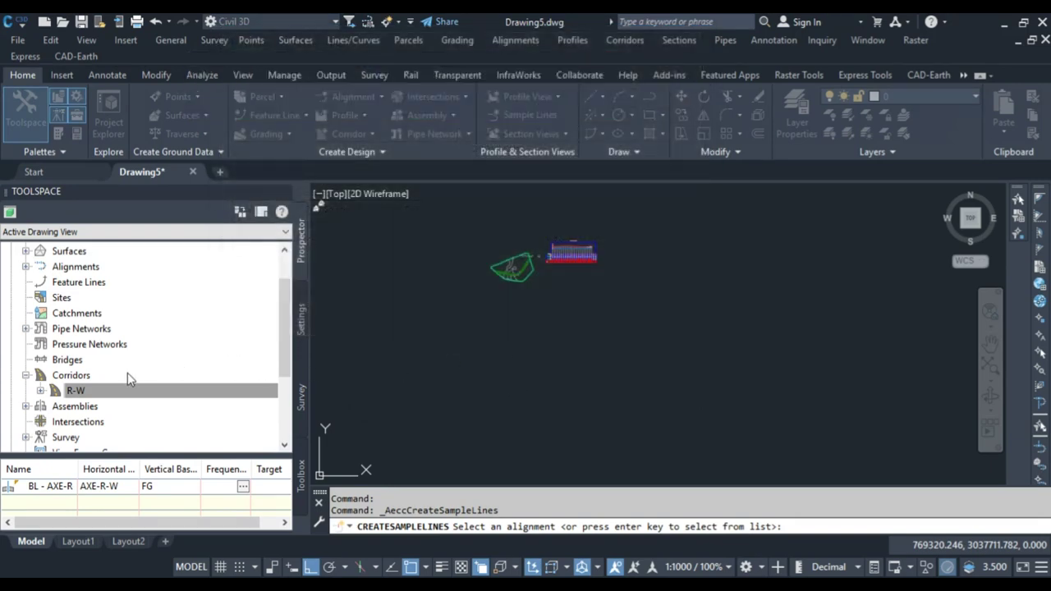
# Add a corridor surface named T in the properties of corridor R-W.
pyautogui.click(59, 392)
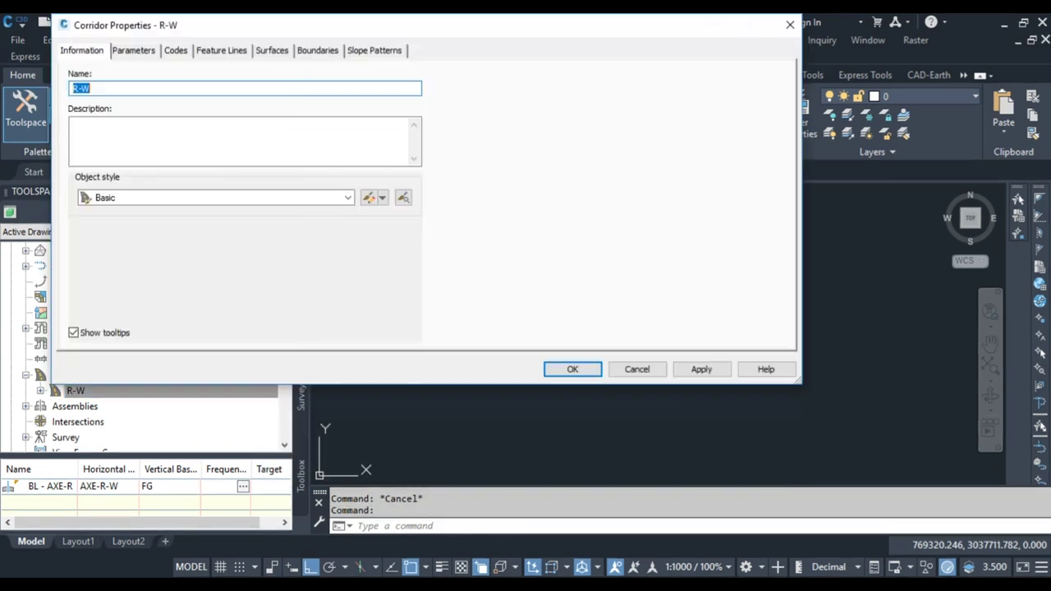
pyautogui.click(271, 52)
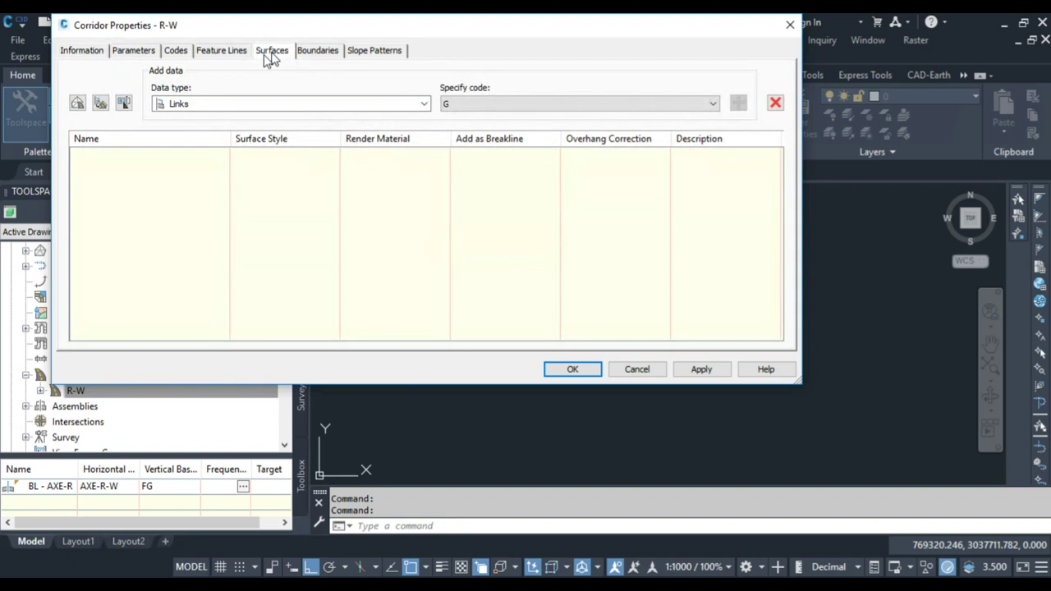
pyautogui.click(78, 104)
pyautogui.click(167, 161)
pyautogui.click(167, 158)
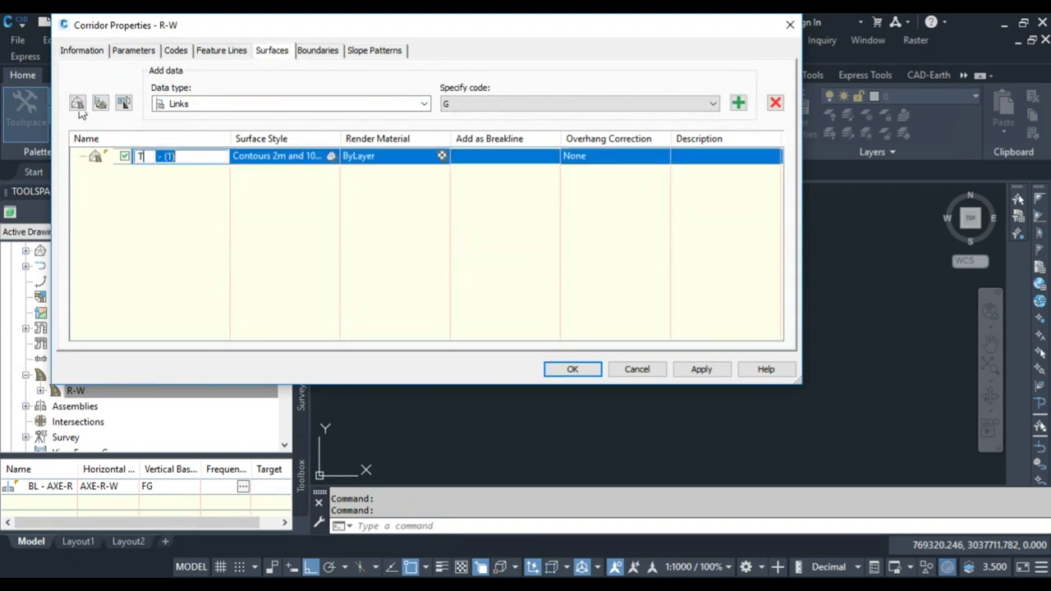
pyautogui.write('T')
# Add the Top link code to surface T as a breakline and set its overhang correction to Top Links.
pyautogui.click(715, 104)
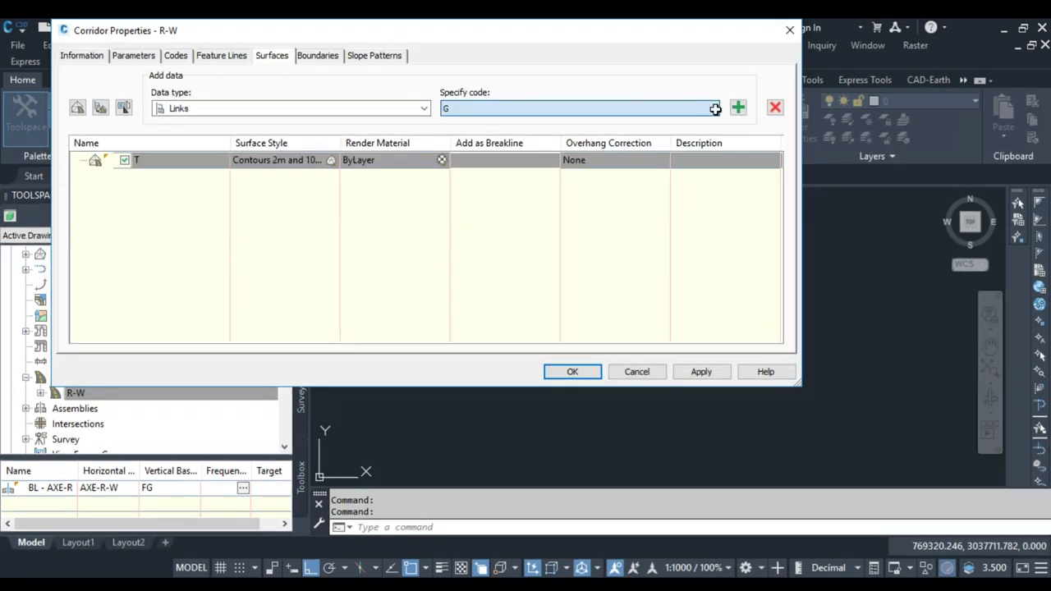
pyautogui.click(713, 108)
pyautogui.click(714, 147)
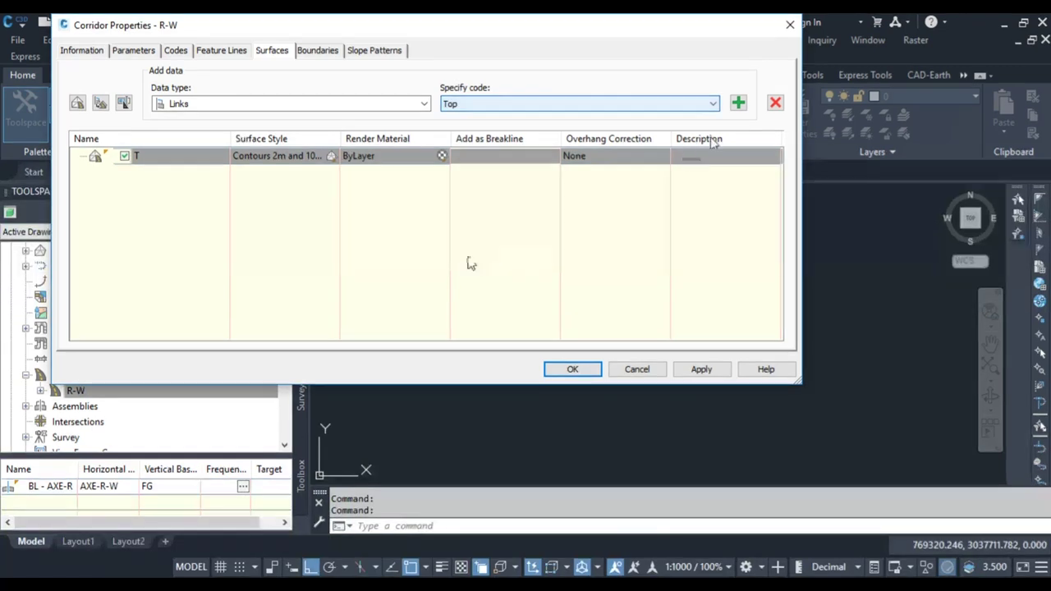
pyautogui.click(738, 103)
pyautogui.click(616, 156)
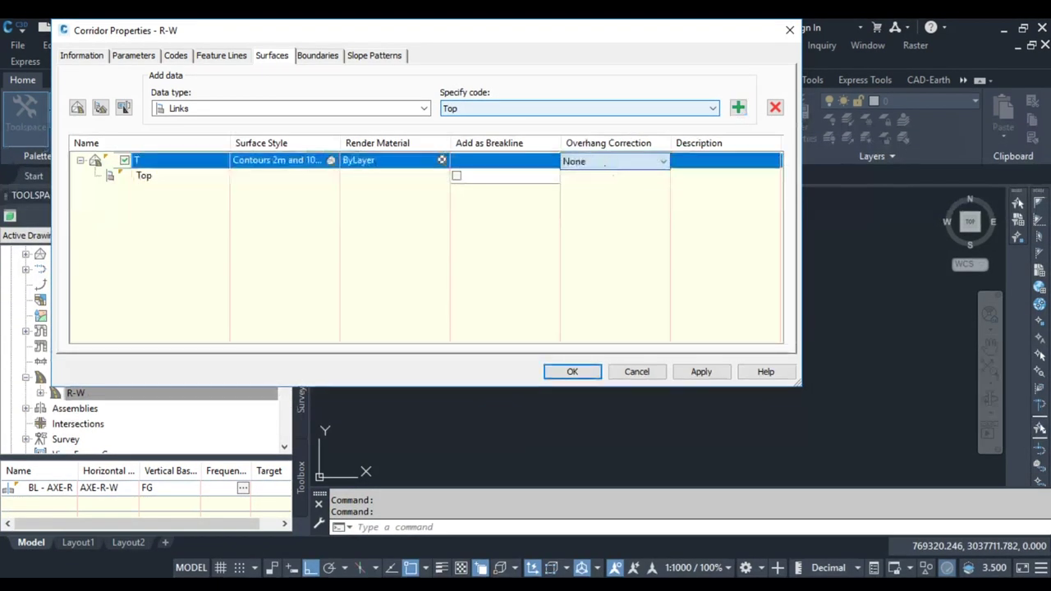
pyautogui.click(548, 198)
pyautogui.click(457, 171)
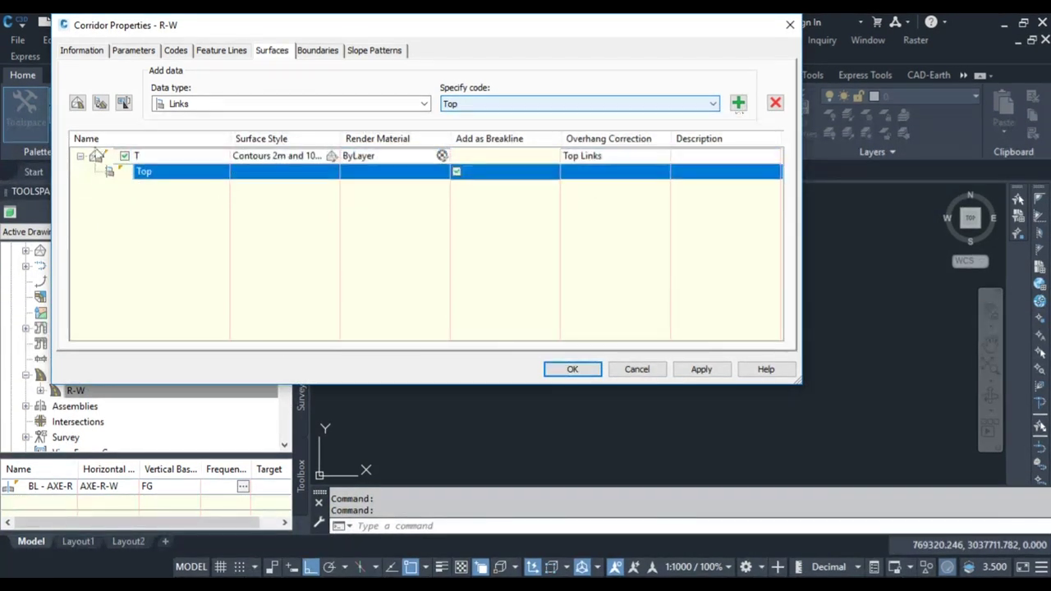
# Add corridor surface D with the Datum link code as a breakline and Bottom Links overhang correction.
pyautogui.click(78, 102)
pyautogui.click(177, 188)
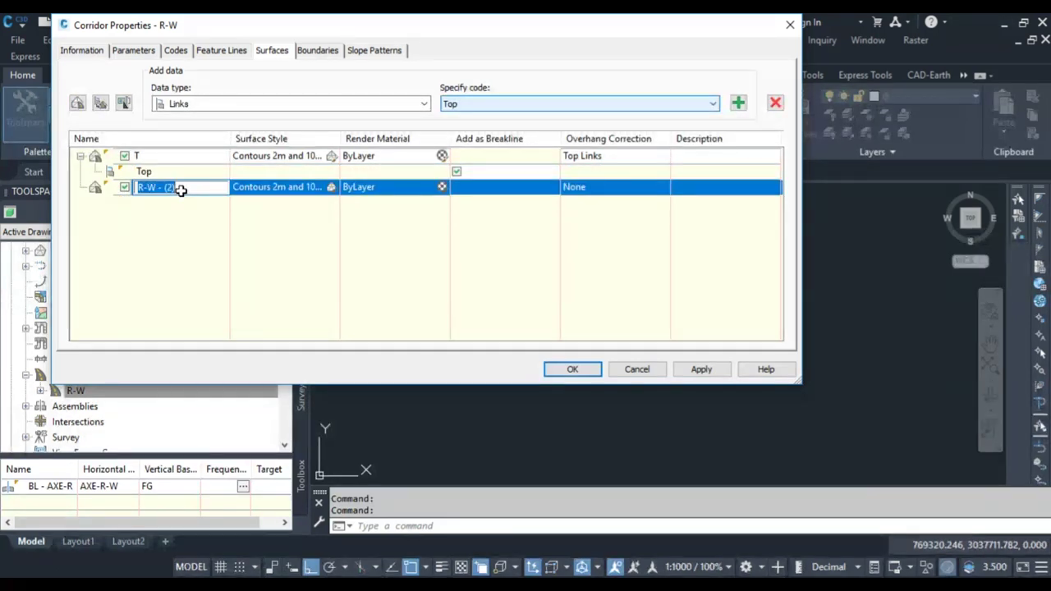
pyautogui.write('D')
pyautogui.click(709, 104)
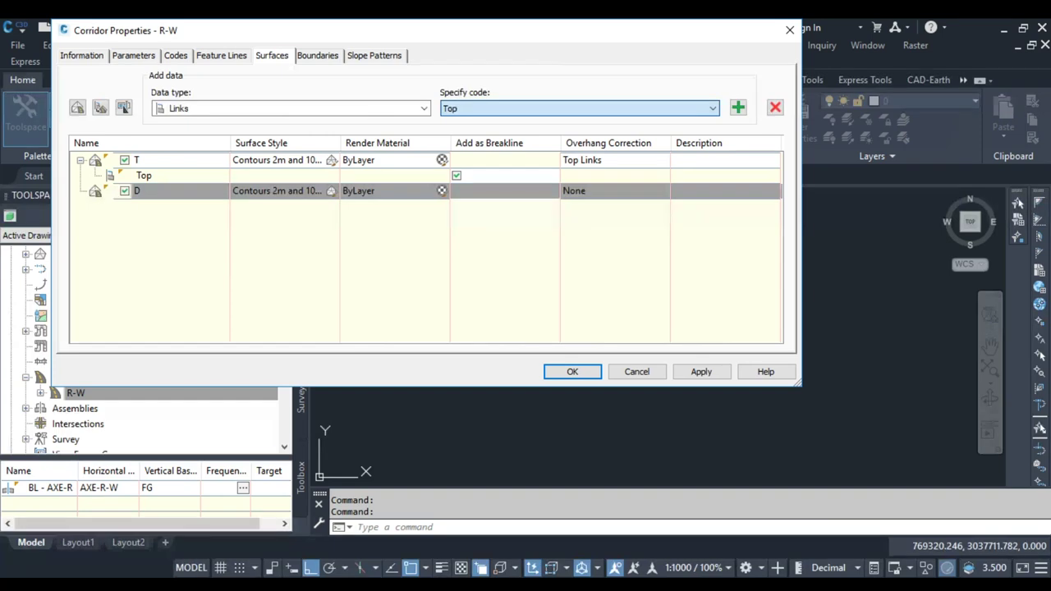
pyautogui.press('d')
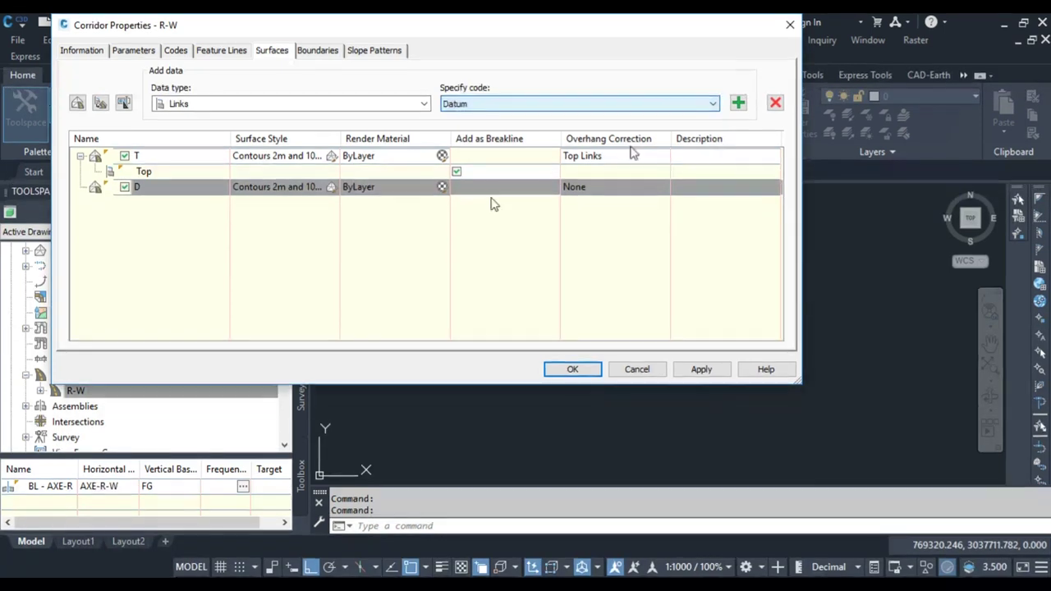
pyautogui.click(738, 107)
pyautogui.click(598, 187)
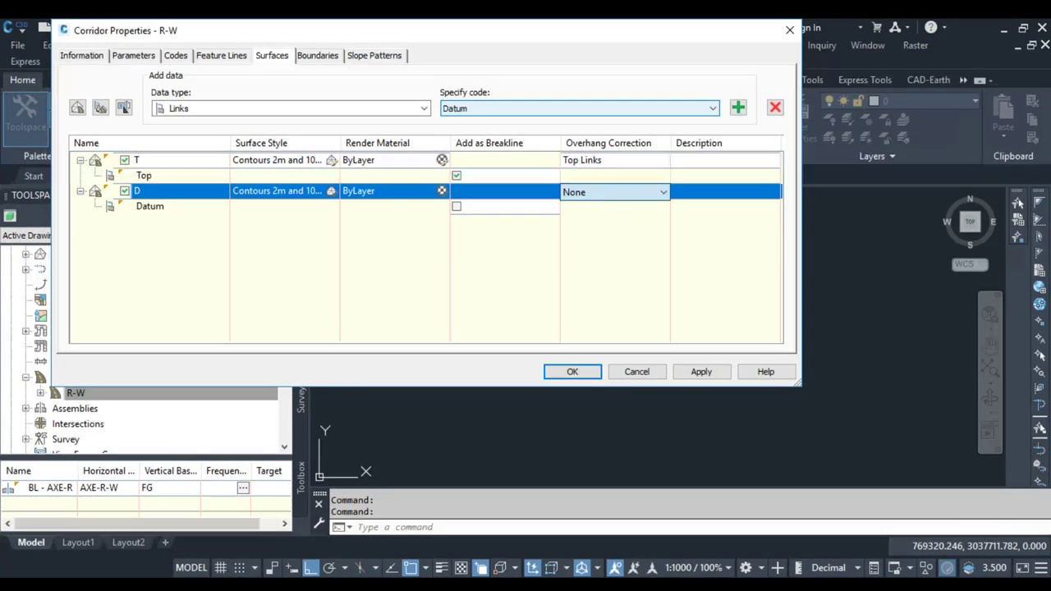
pyautogui.press('Down')
pyautogui.press('Down')
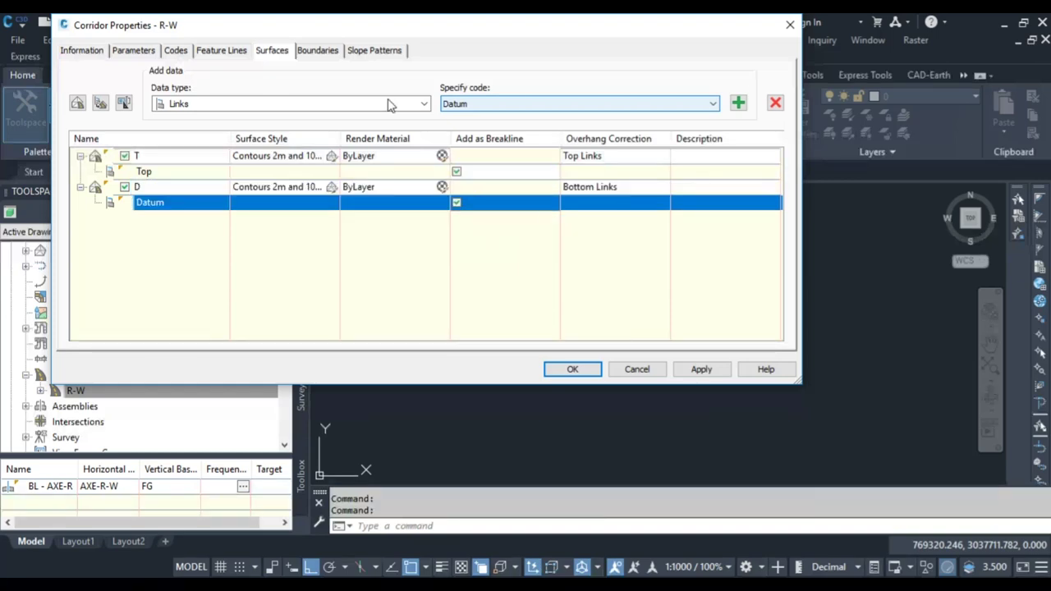
# Add the corridor extents as the outside boundary of surfaces T and D, and rebuild corridor R-W with the changes.
pyautogui.click(322, 52)
pyautogui.click(144, 99)
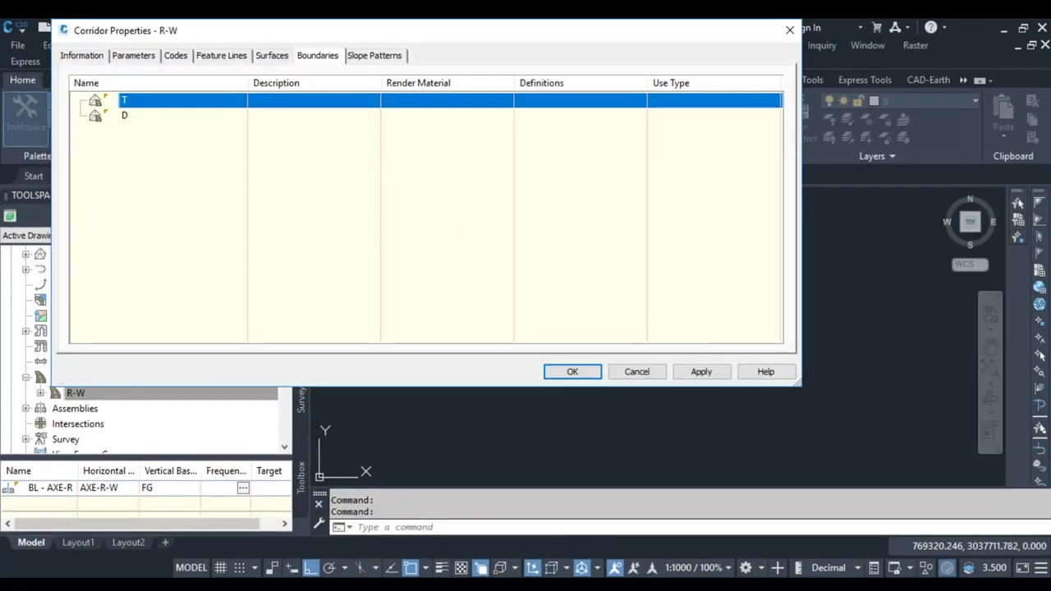
pyautogui.rightClick(143, 99)
pyautogui.click(204, 112)
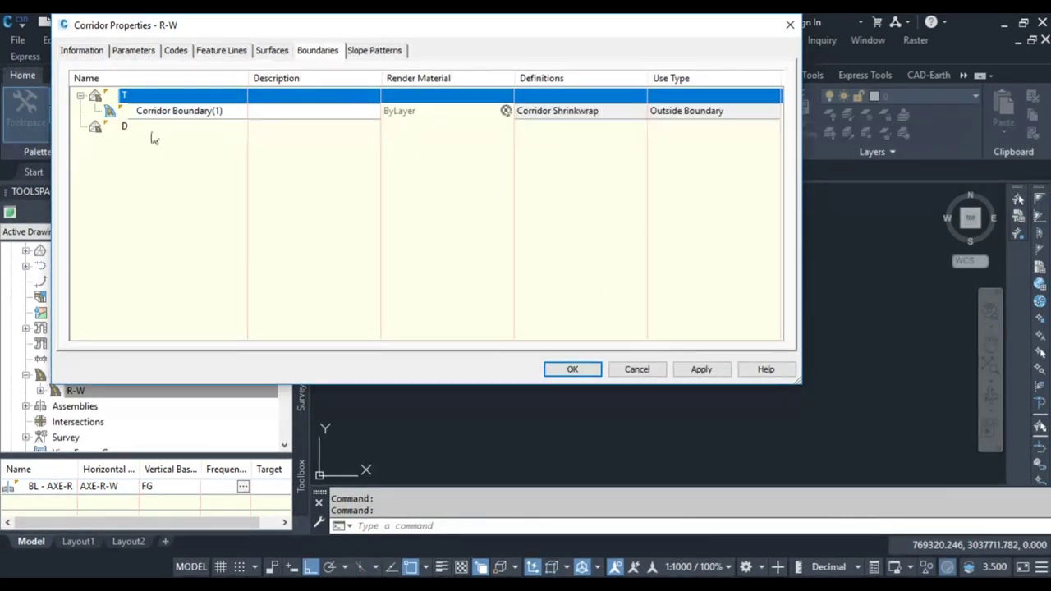
pyautogui.rightClick(144, 128)
pyautogui.click(246, 140)
pyautogui.click(701, 369)
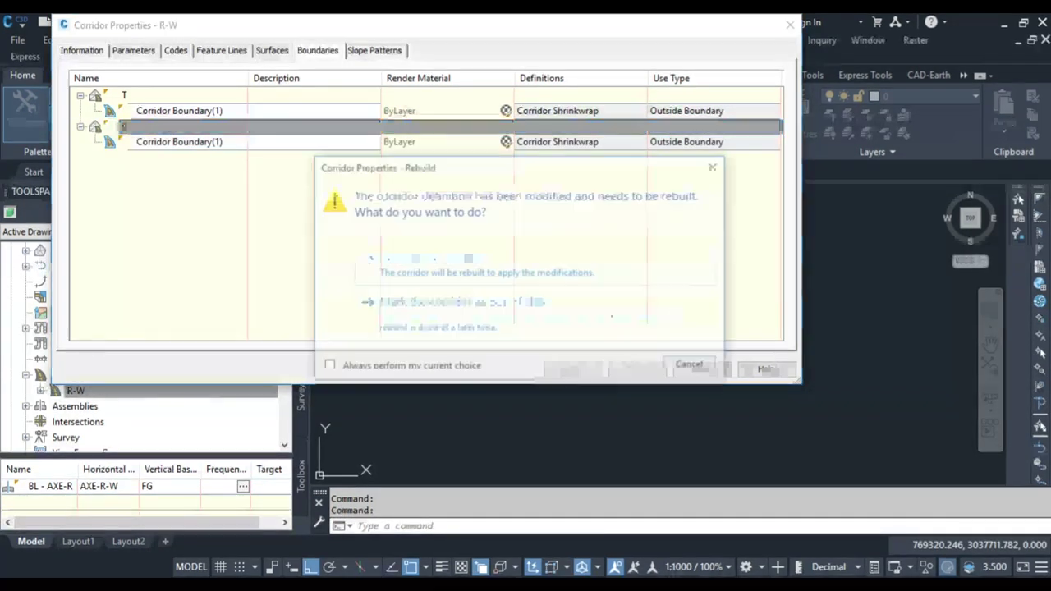
pyautogui.click(575, 264)
pyautogui.click(577, 369)
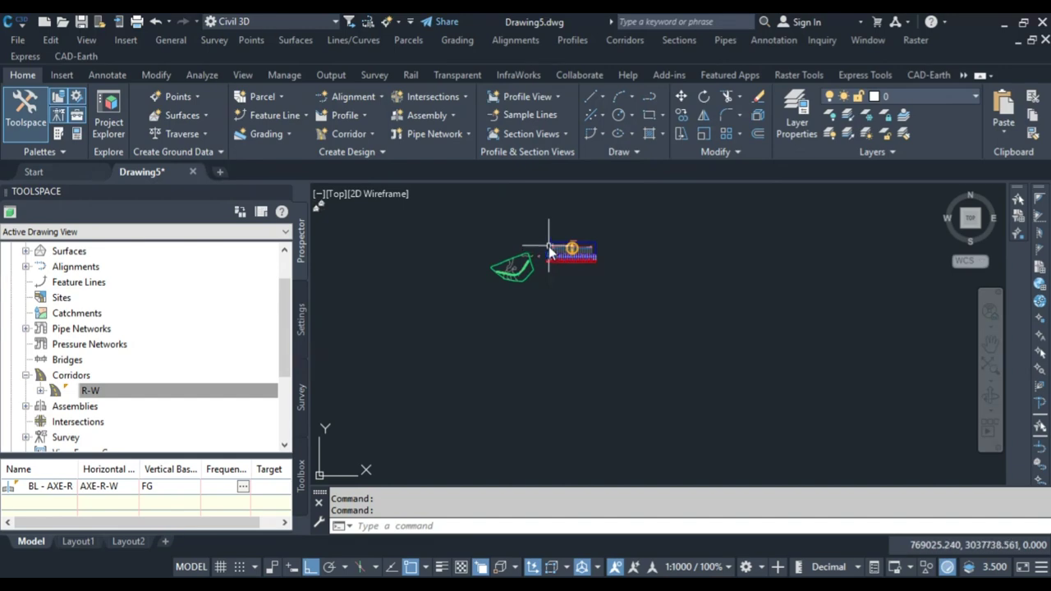
# Start a sample line group for alignment AXE-R-W and choose the Existing Ground section style for the EG surface.
pyautogui.scroll(10, 549, 249)
pyautogui.scroll(-6, 610, 228)
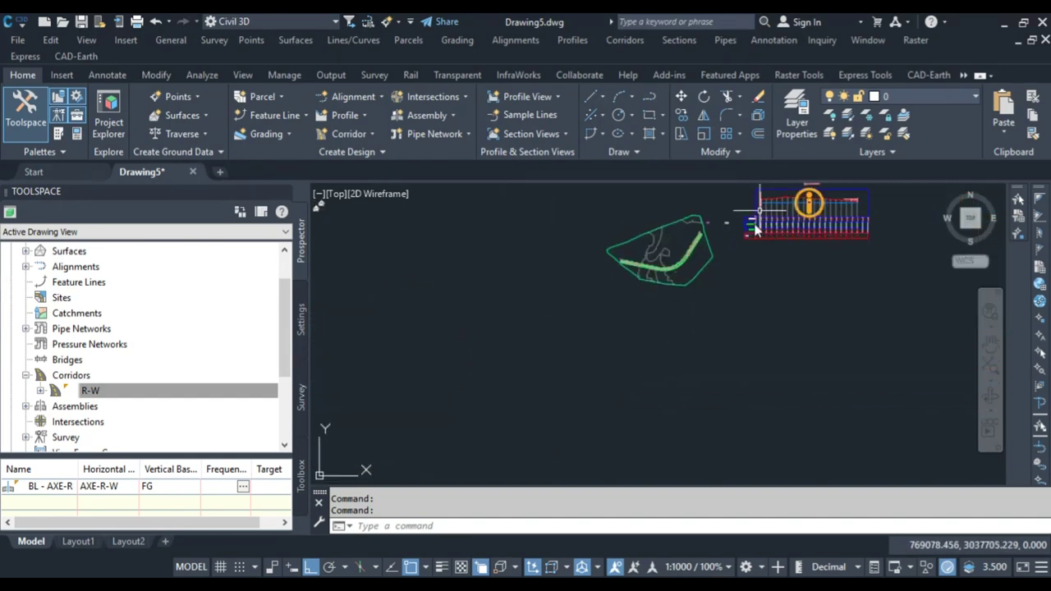
pyautogui.moveTo(754, 230); pyautogui.dragTo(760, 205, button='middle')
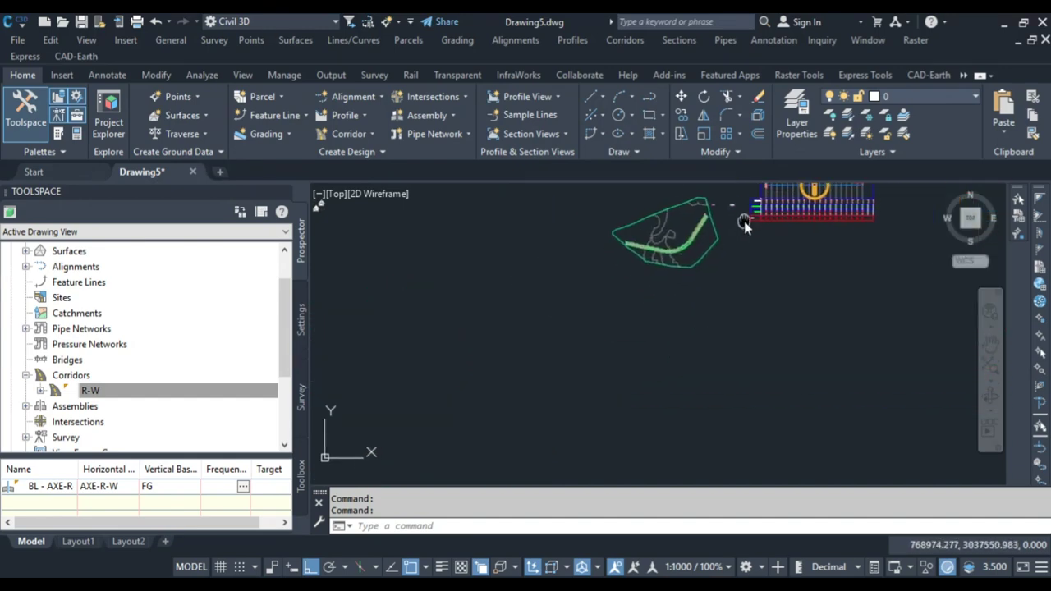
pyautogui.click(520, 115)
pyautogui.press('Return')
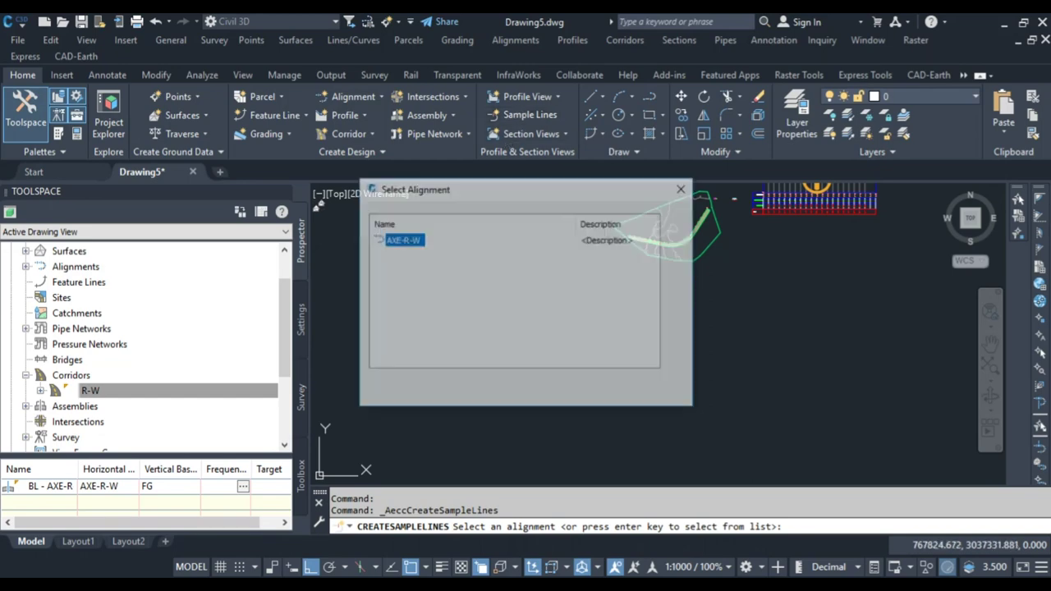
pyautogui.click(515, 390)
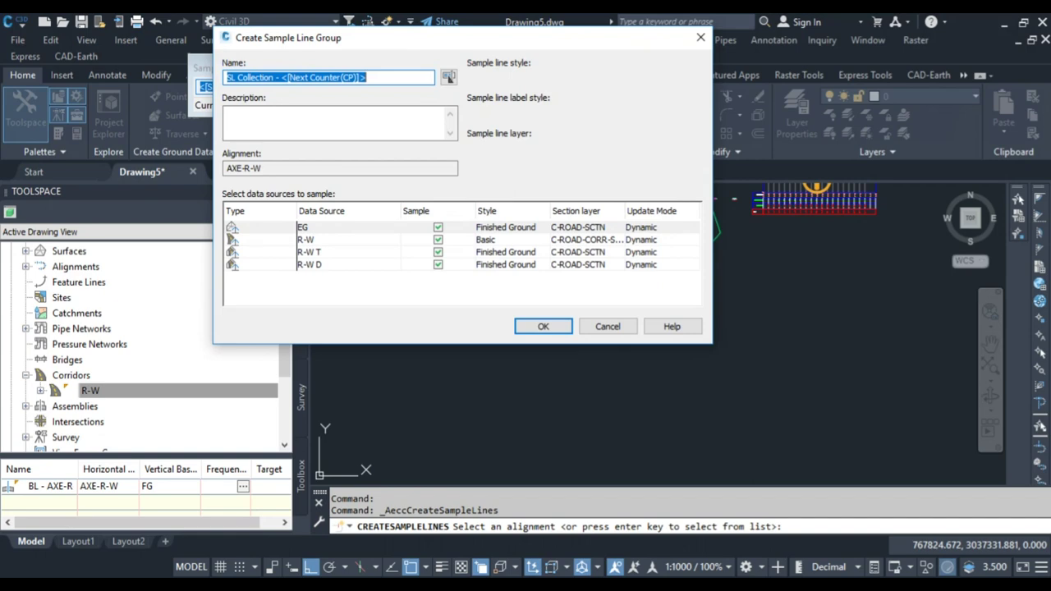
pyautogui.click(279, 250)
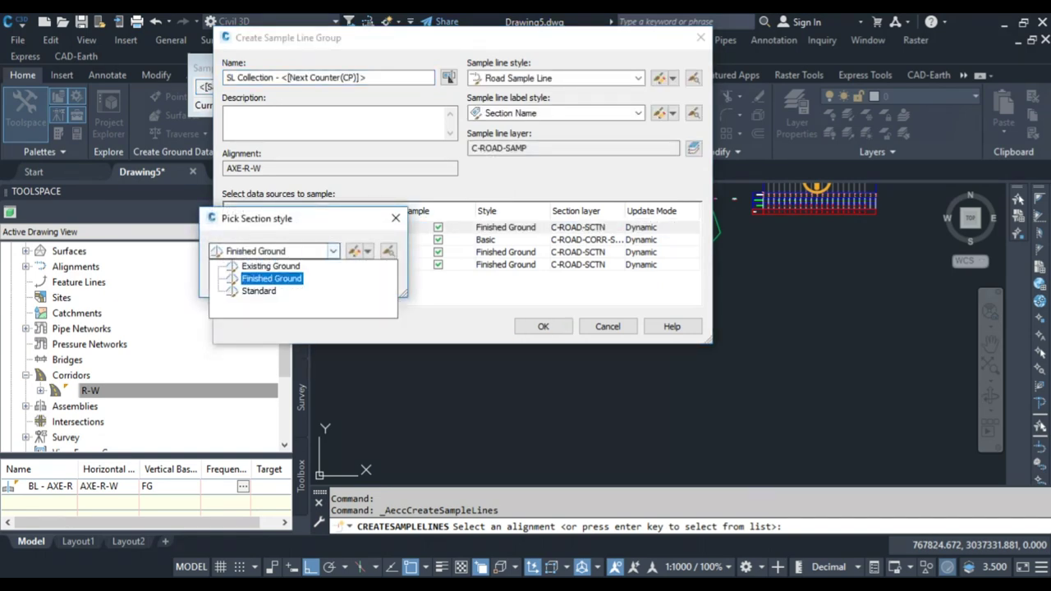
pyautogui.click(270, 266)
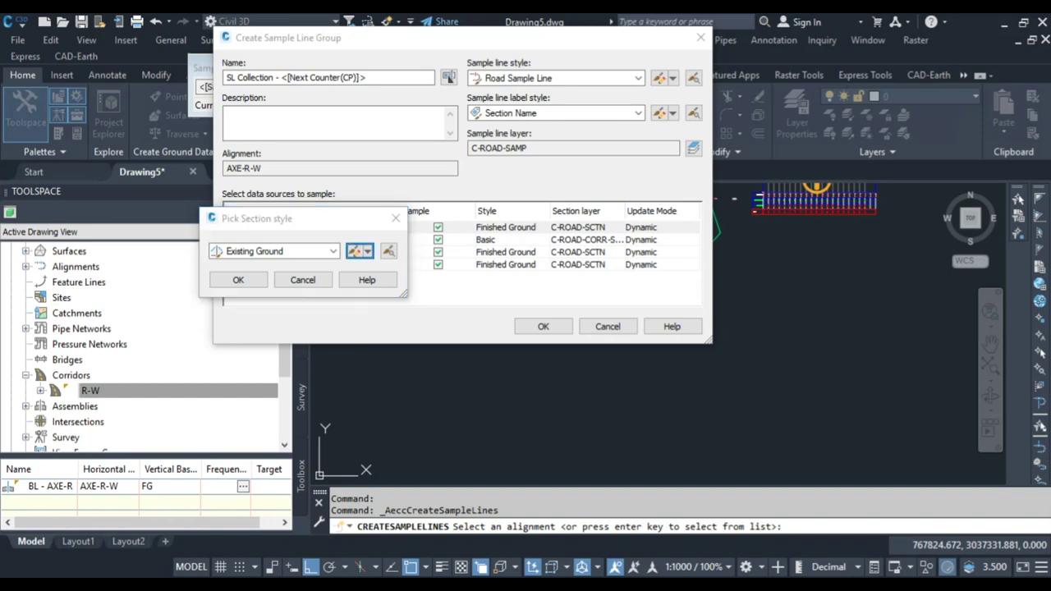
# Set the segments linetype of the Existing Ground section style to DASHED and accept the style for EG.
pyautogui.click(354, 251)
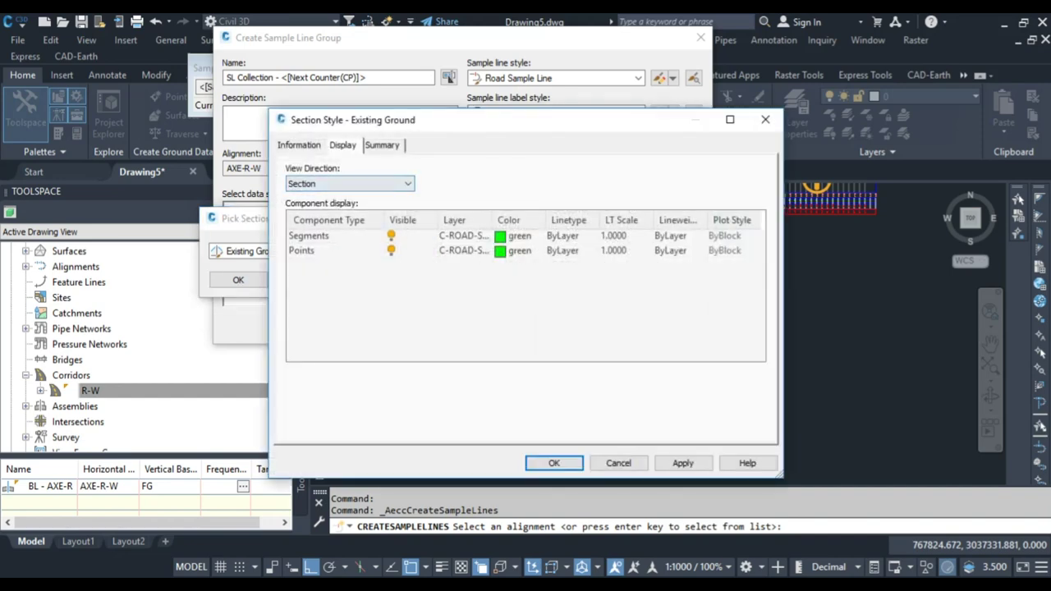
pyautogui.click(562, 235)
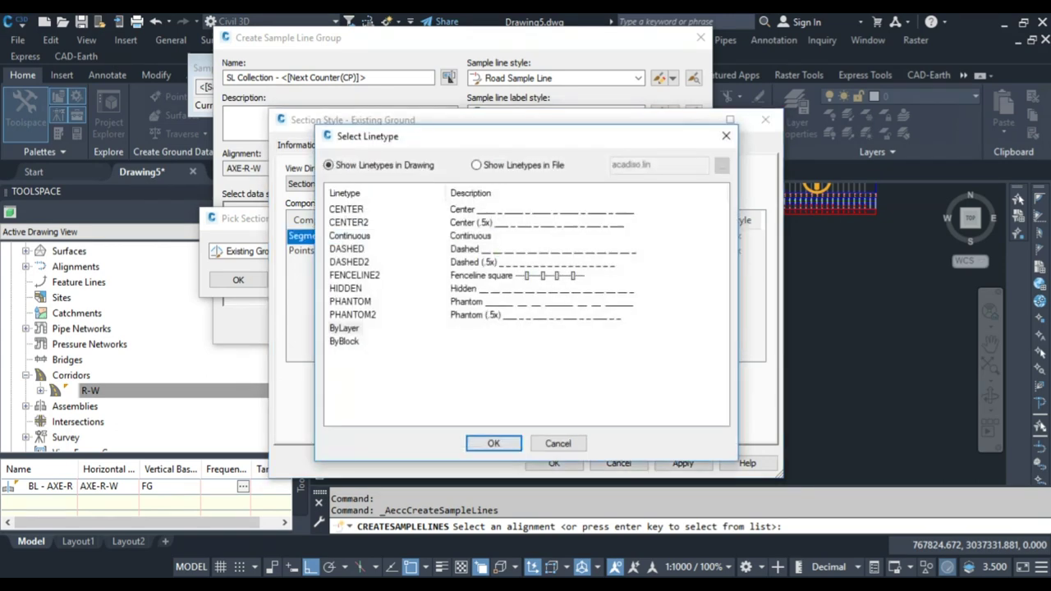
pyautogui.click(347, 248)
pyautogui.click(494, 443)
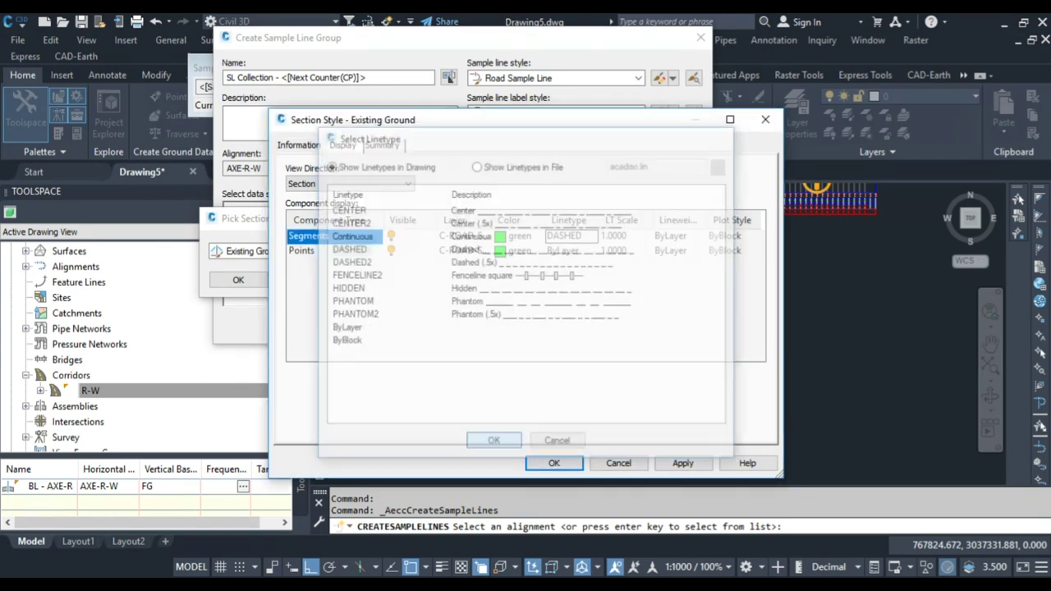
pyautogui.click(554, 463)
pyautogui.press('Return')
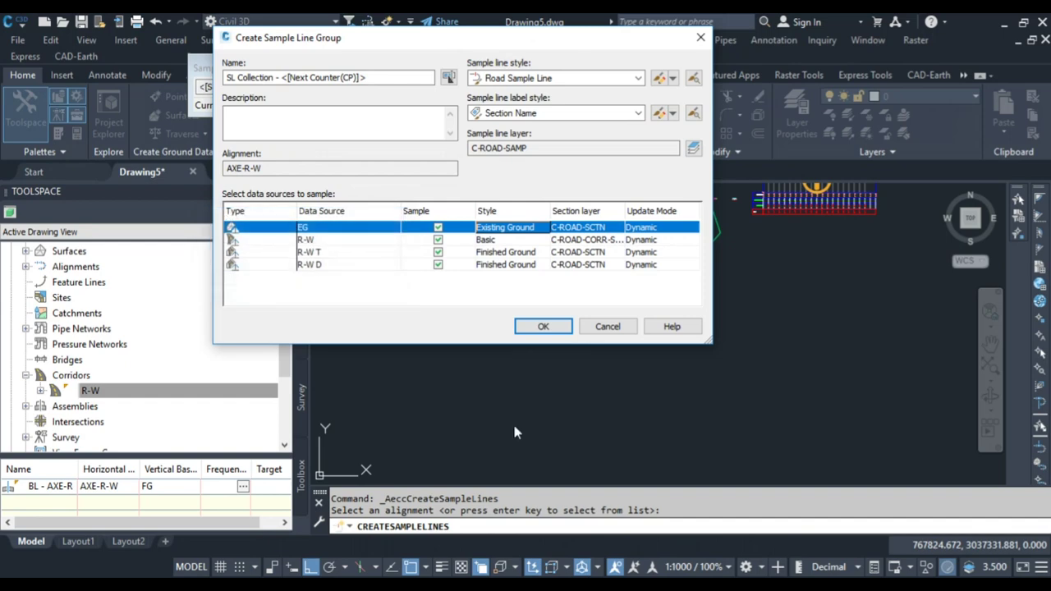
# Set the code set style of the R-W corridor data source to View-Edit with Shading.
pyautogui.click(532, 240)
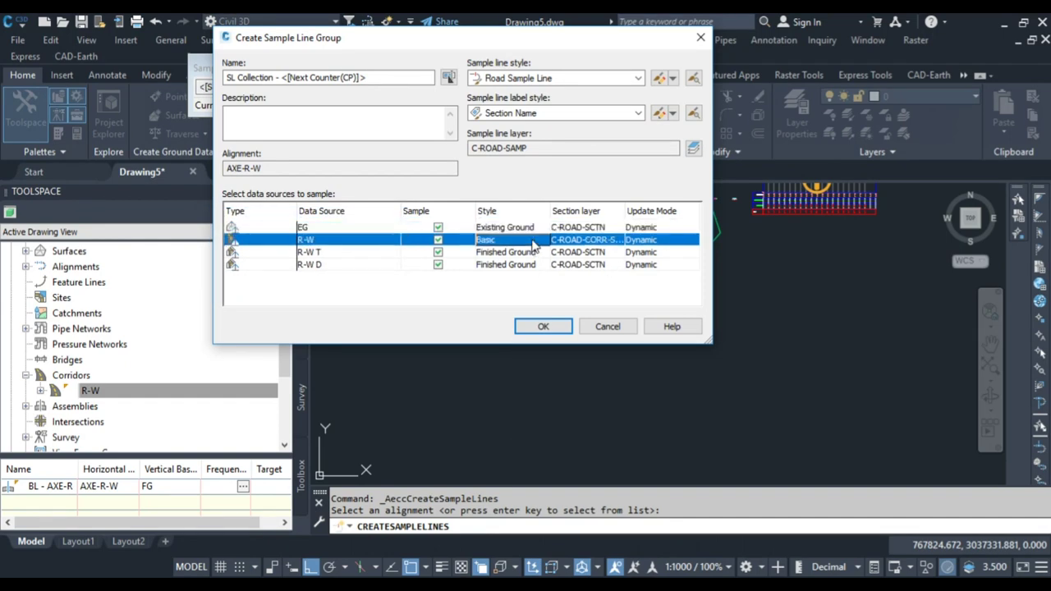
pyautogui.click(533, 243)
pyautogui.click(333, 252)
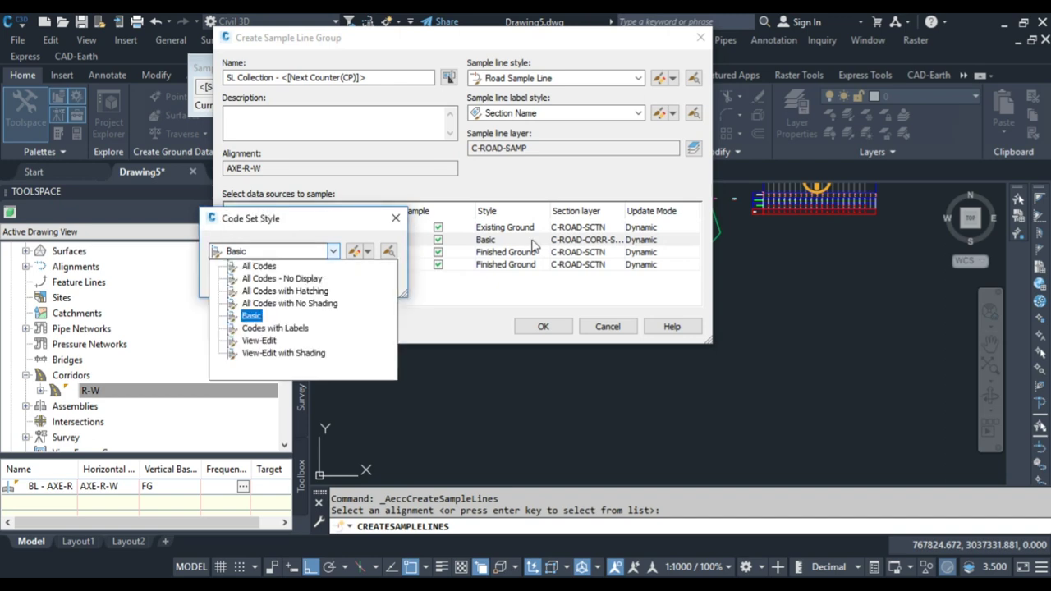
pyautogui.click(284, 353)
pyautogui.click(239, 280)
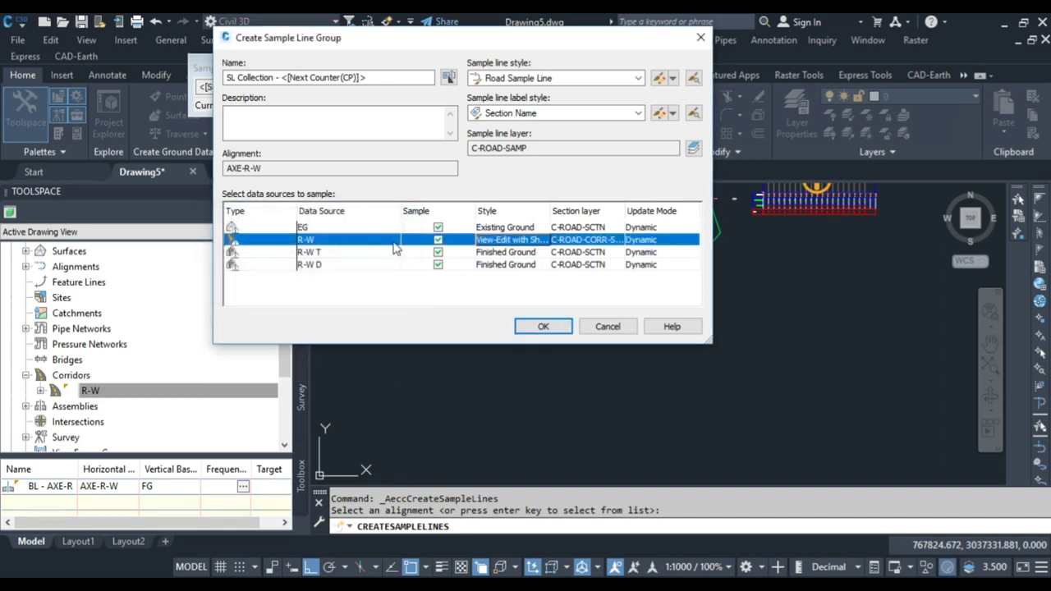
# Choose the Standard section style for the R-W D surface data source.
pyautogui.click(535, 259)
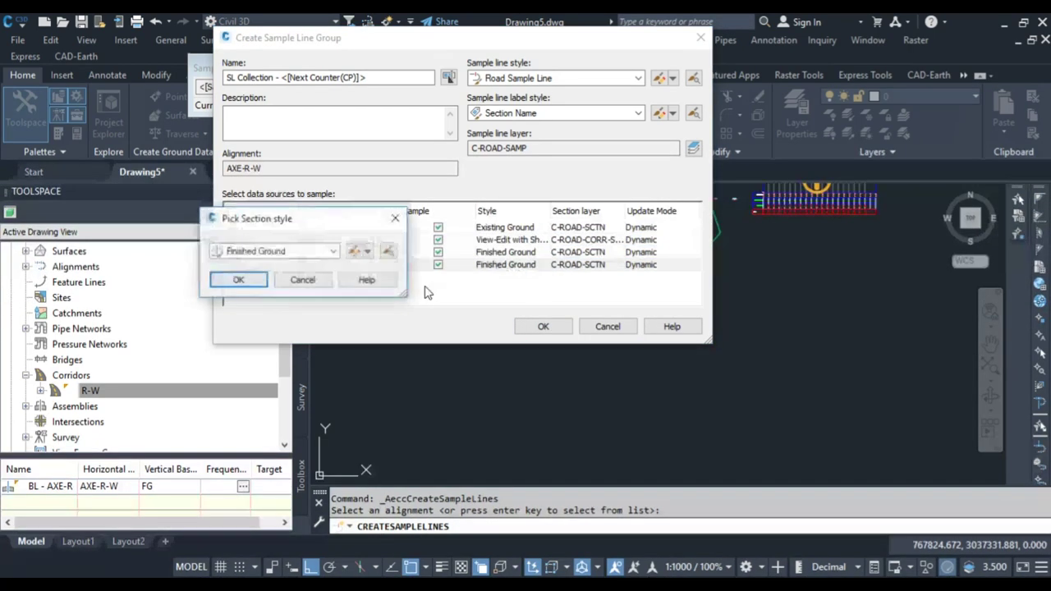
pyautogui.click(265, 254)
pyautogui.click(259, 290)
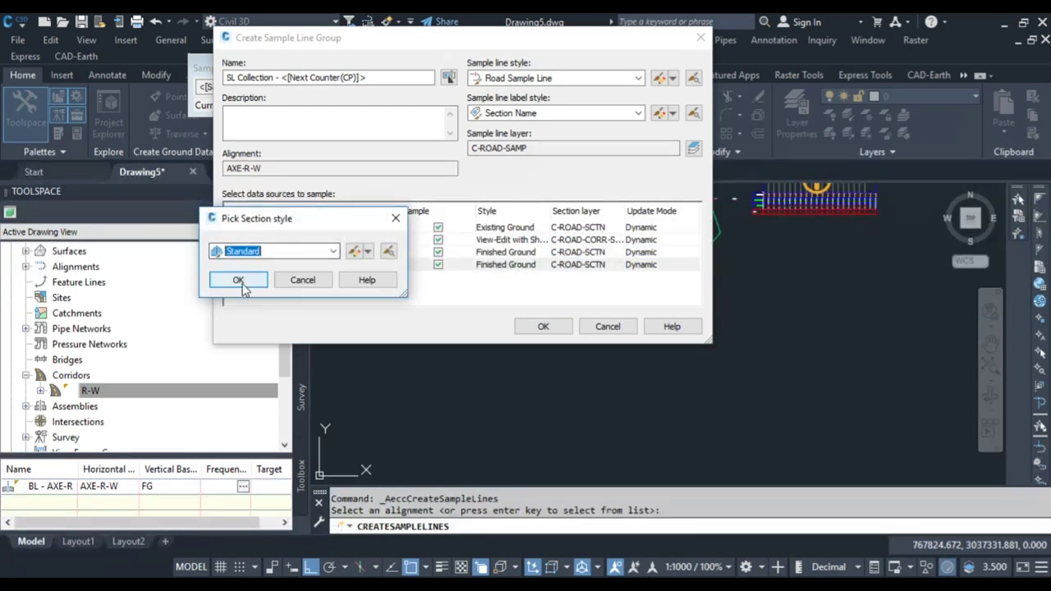
# Colour the segments and points of the Standard section style yellow, and create the sample line group.
pyautogui.click(355, 250)
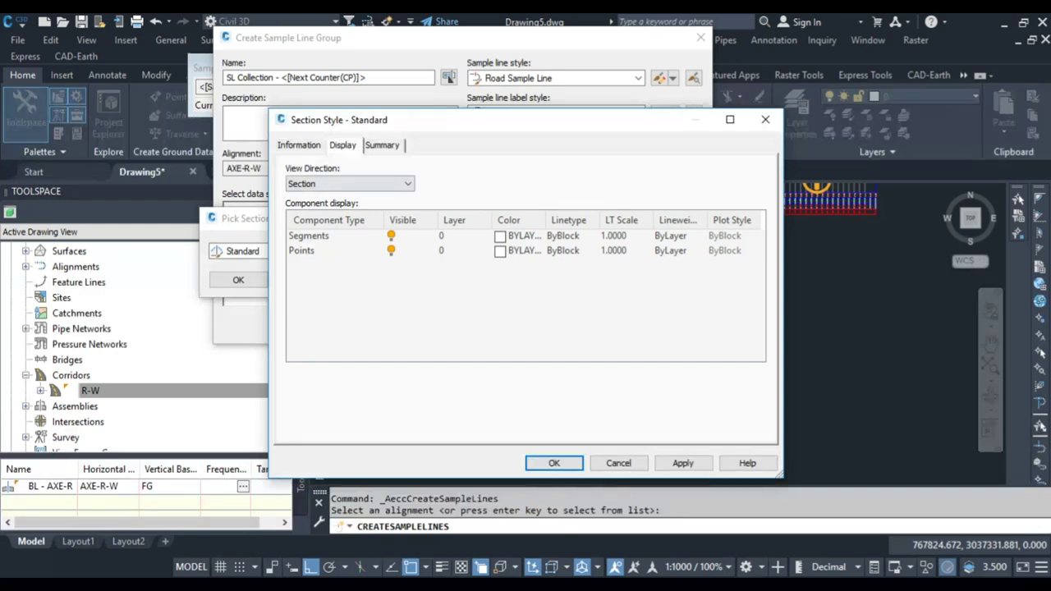
pyautogui.click(308, 236)
pyautogui.click(518, 236)
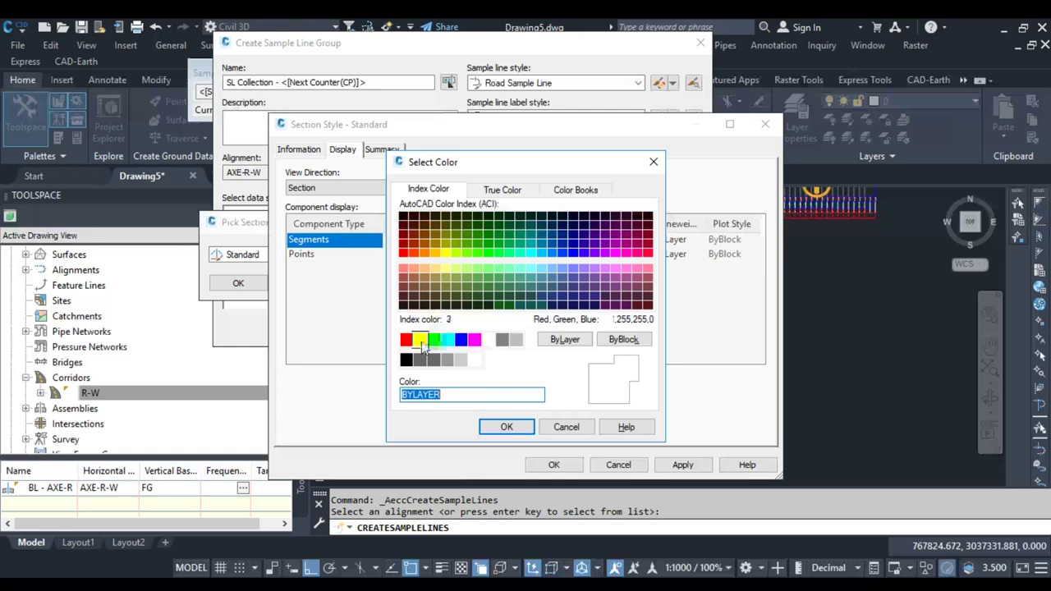
pyautogui.click(420, 337)
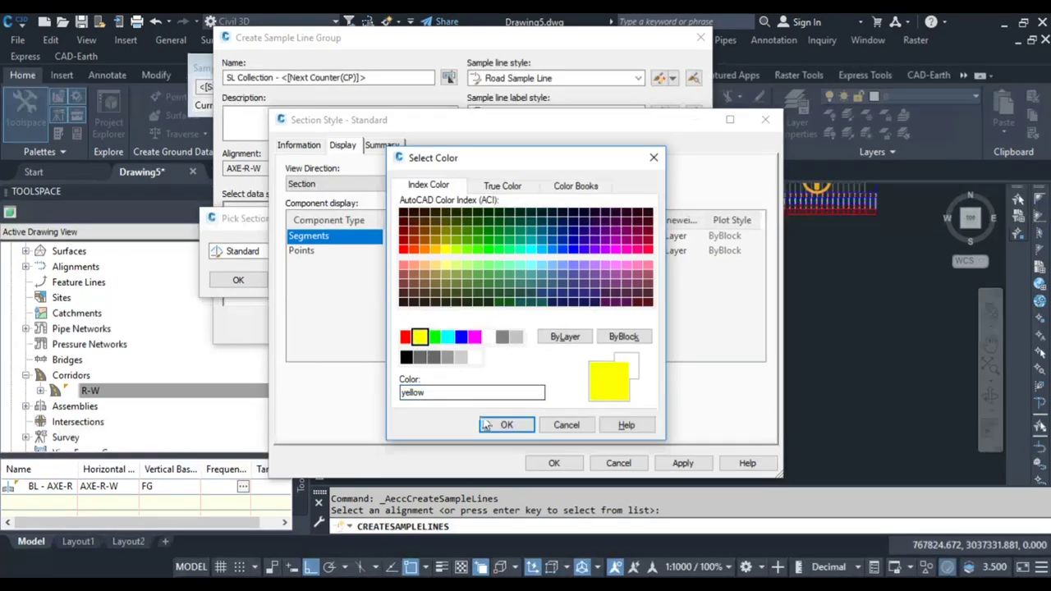
pyautogui.click(493, 424)
pyautogui.click(499, 252)
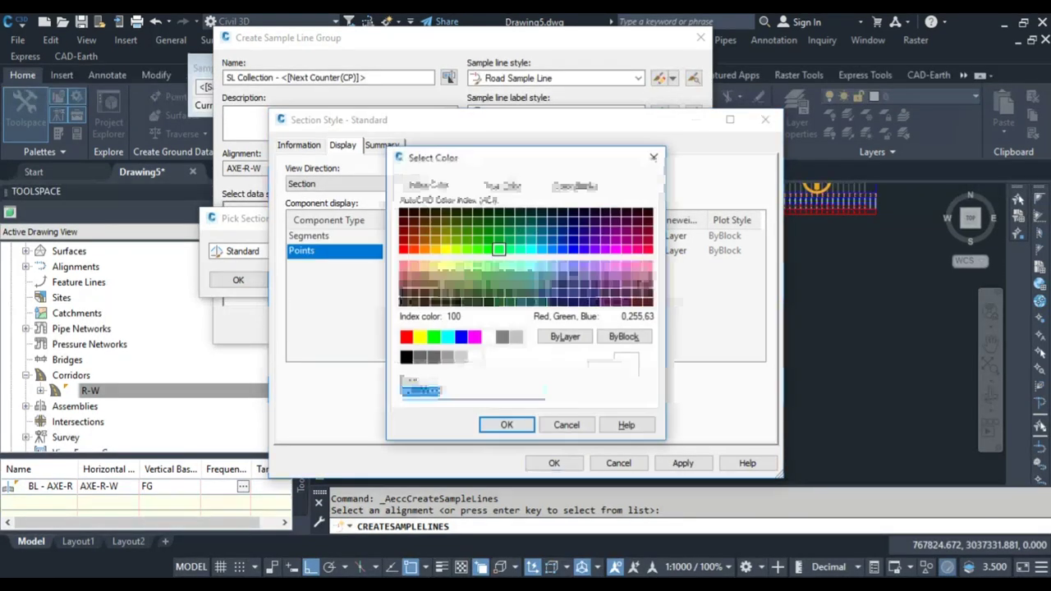
pyautogui.click(420, 337)
pyautogui.click(507, 425)
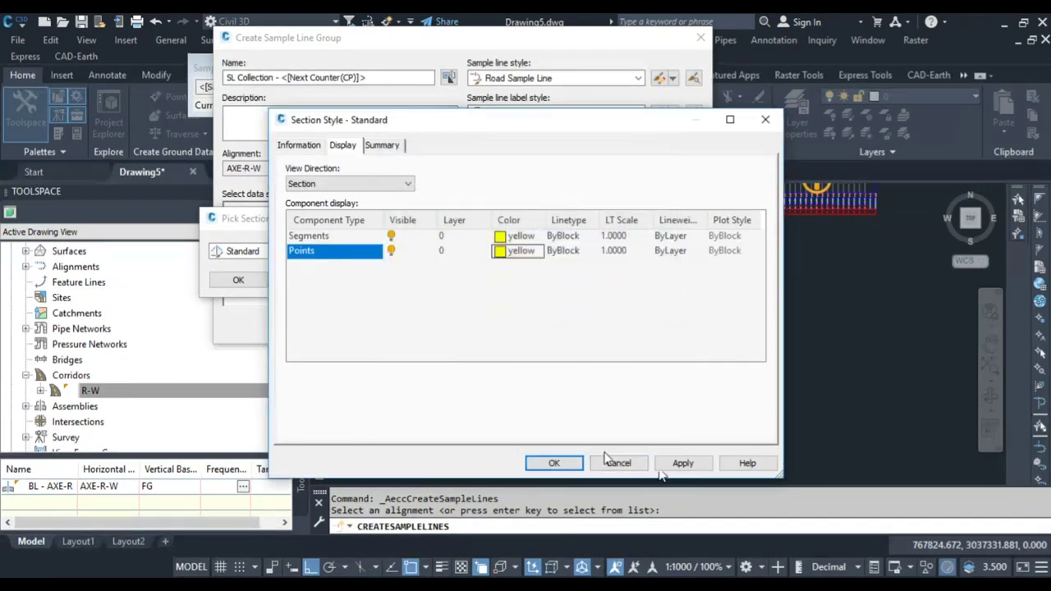
pyautogui.click(543, 464)
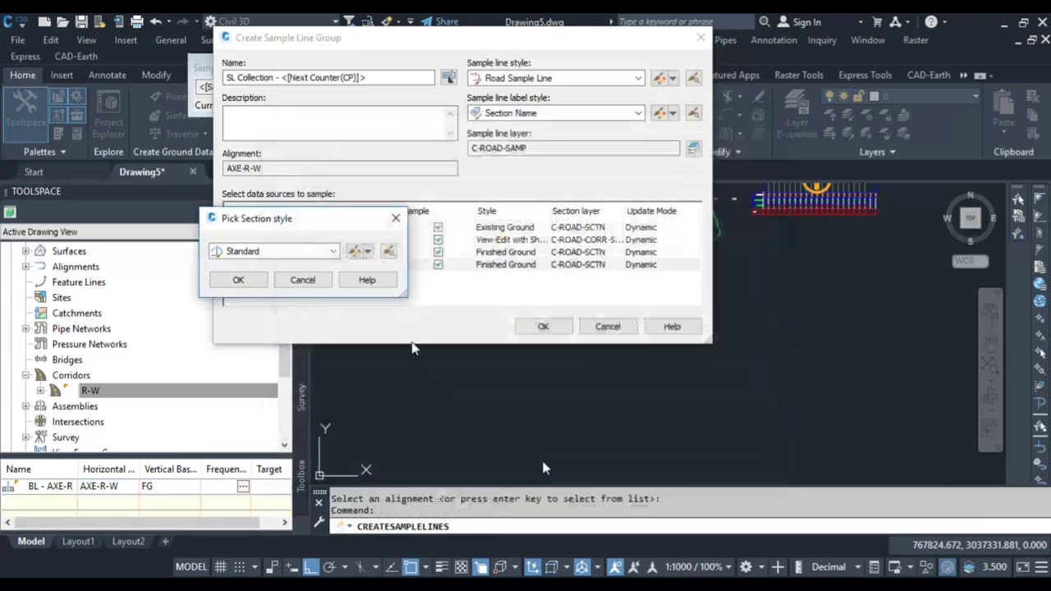
pyautogui.click(238, 280)
pyautogui.click(544, 327)
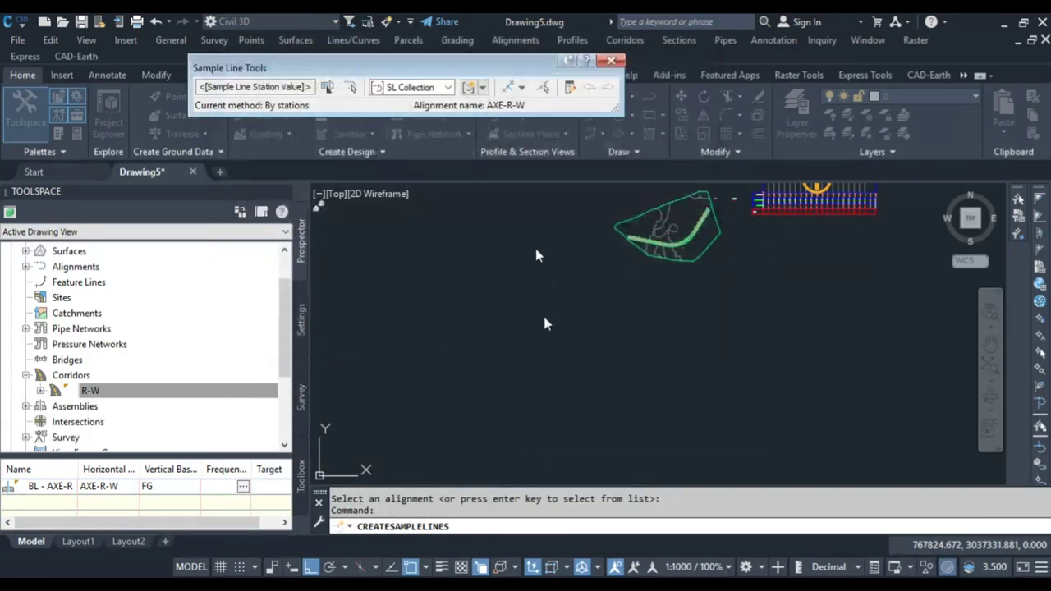
# Create sample lines by range of stations along the full alignment, with 20 m swath widths, 25 m tangent and 5 m curve increments.
pyautogui.click(521, 92)
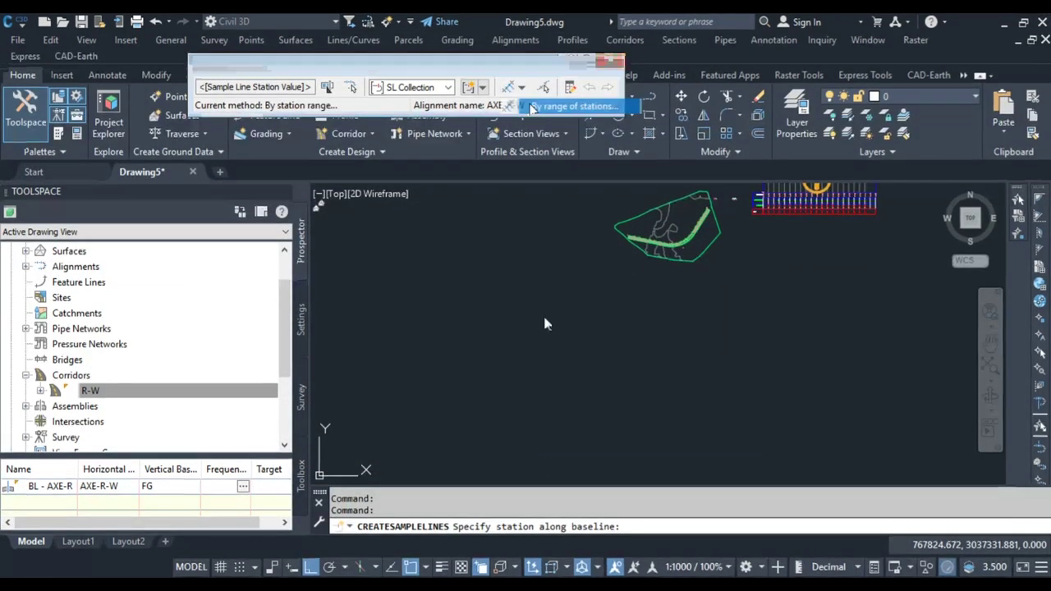
pyautogui.click(575, 106)
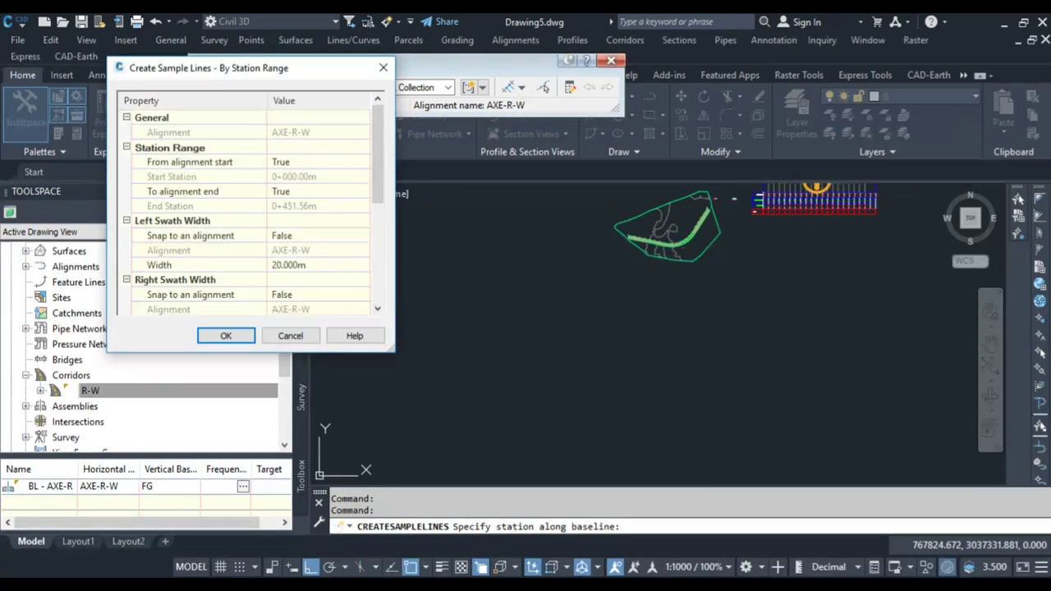
pyautogui.scroll(-1, 246, 214)
pyautogui.scroll(-2, 246, 214)
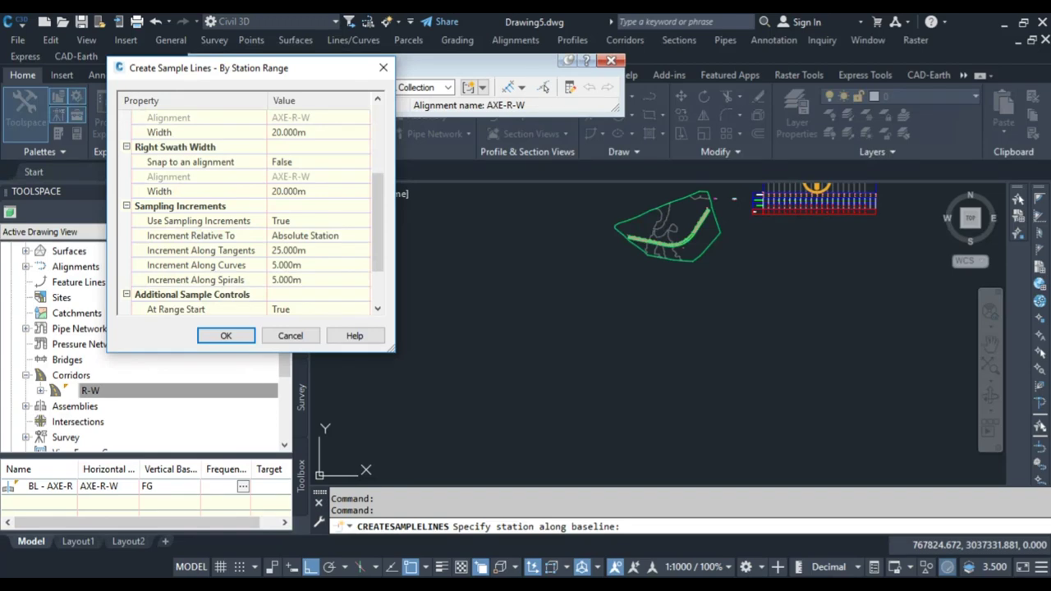
pyautogui.click(226, 335)
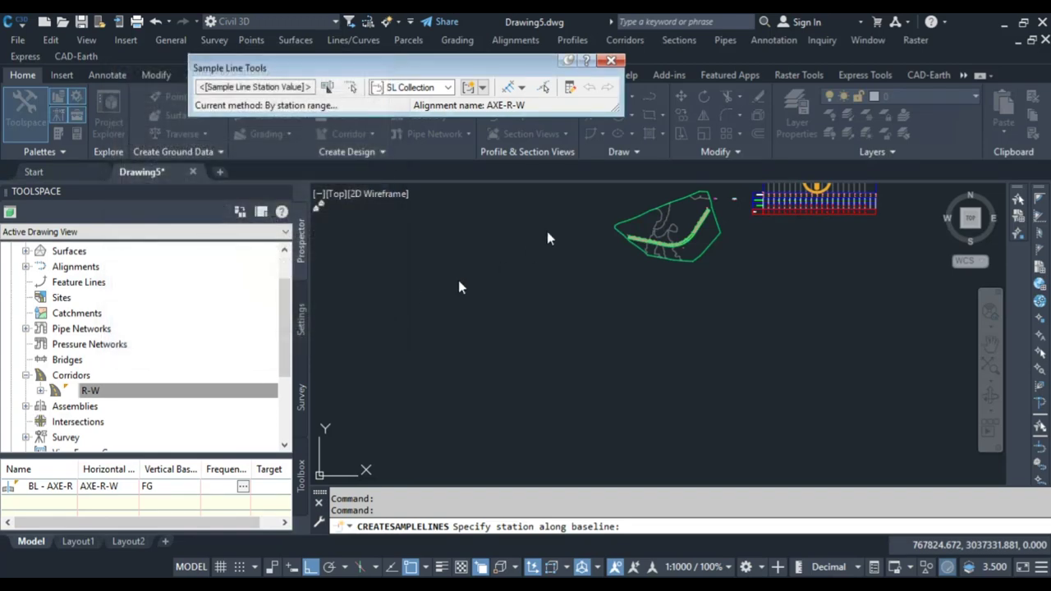
pyautogui.press('Escape')
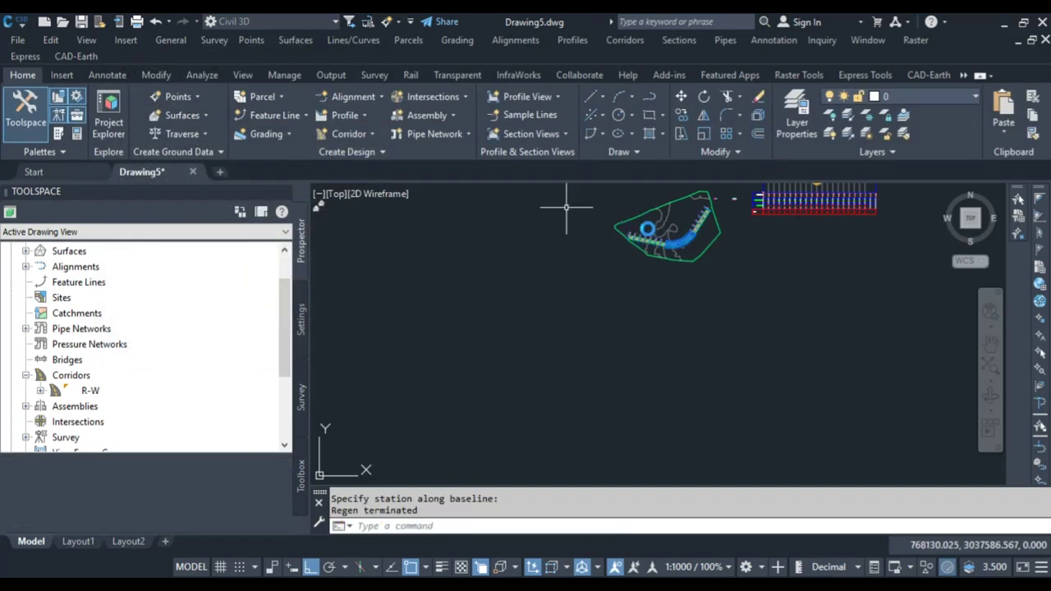
pyautogui.scroll(8, 566, 208)
pyautogui.press('Escape')
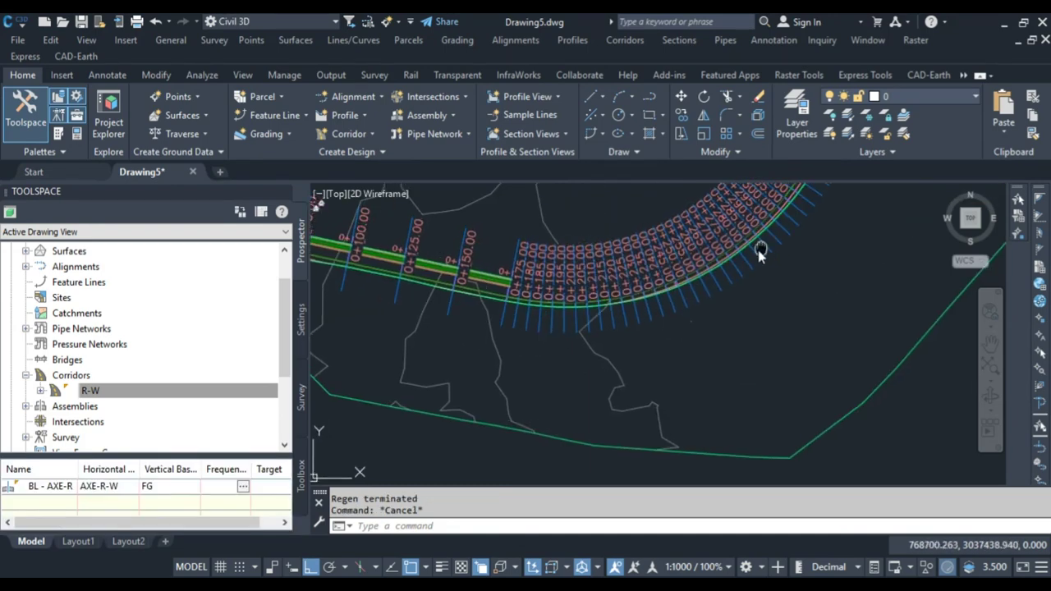
# Start creating multiple section views for AXE-R-W with draft placement in model space, accepting the default offset, elevation and display settings.
pyautogui.click(520, 131)
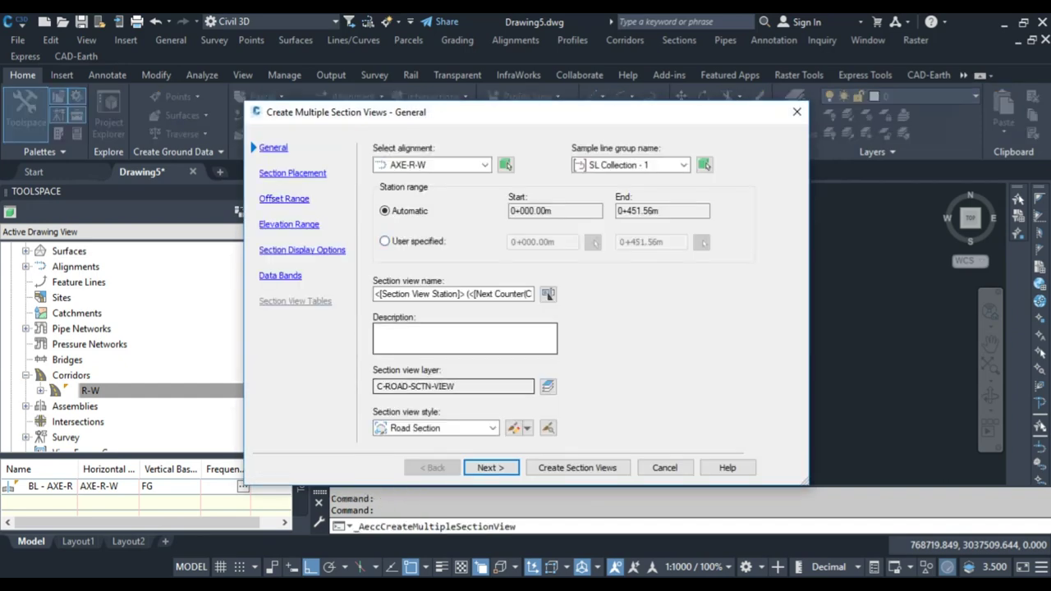
pyautogui.press('Return')
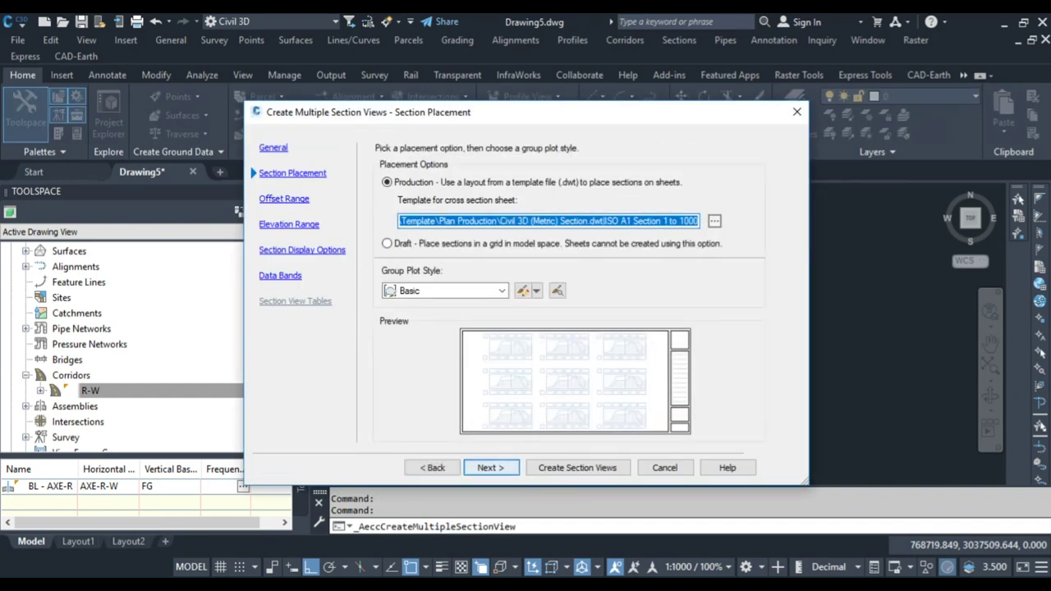
pyautogui.click(387, 243)
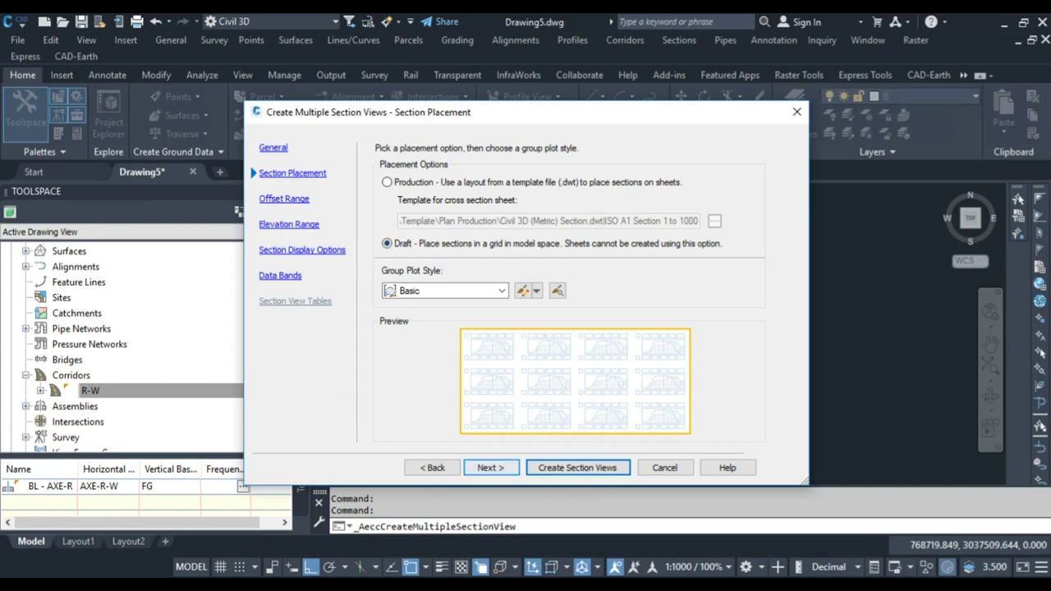
pyautogui.click(491, 467)
pyautogui.click(491, 467)
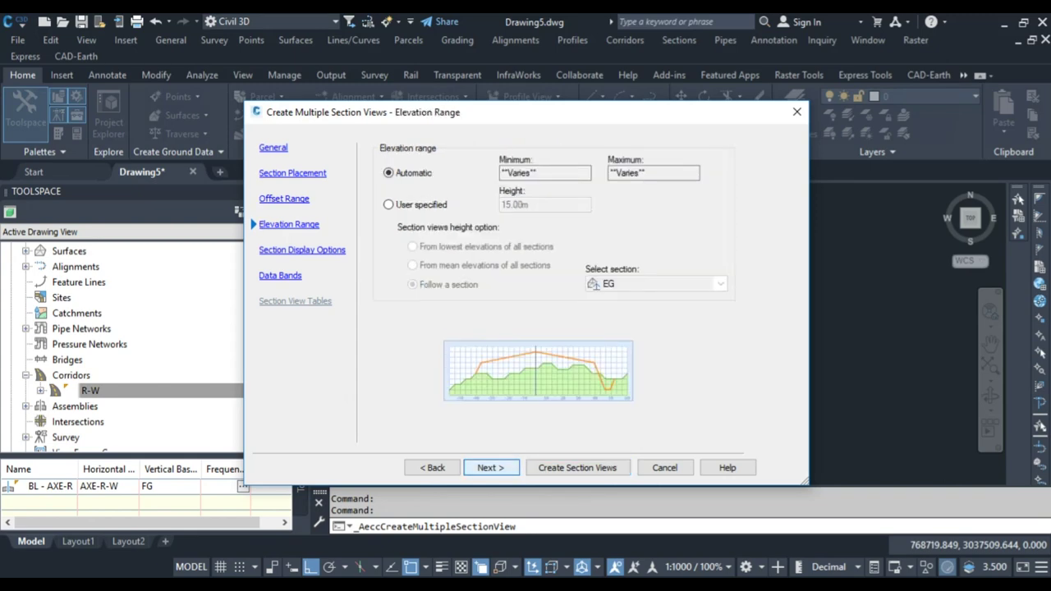
pyautogui.click(492, 467)
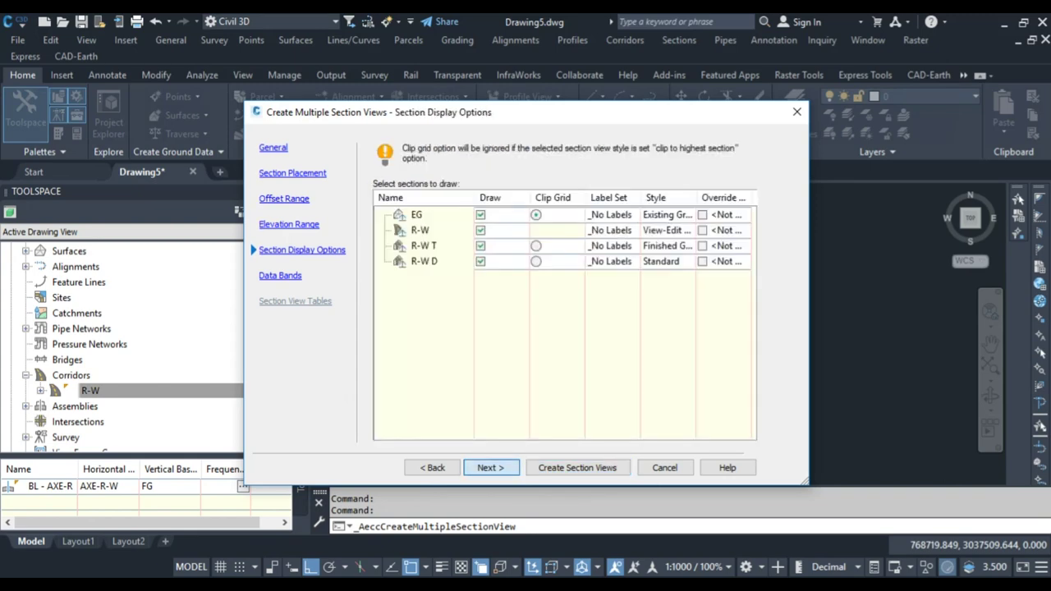
pyautogui.click(491, 468)
# Choose the X SECTION BANDS PERSONEL band set, using EG for both EG Elevations surfaces and R-W T for both FG Elevations surfaces.
pyautogui.click(460, 165)
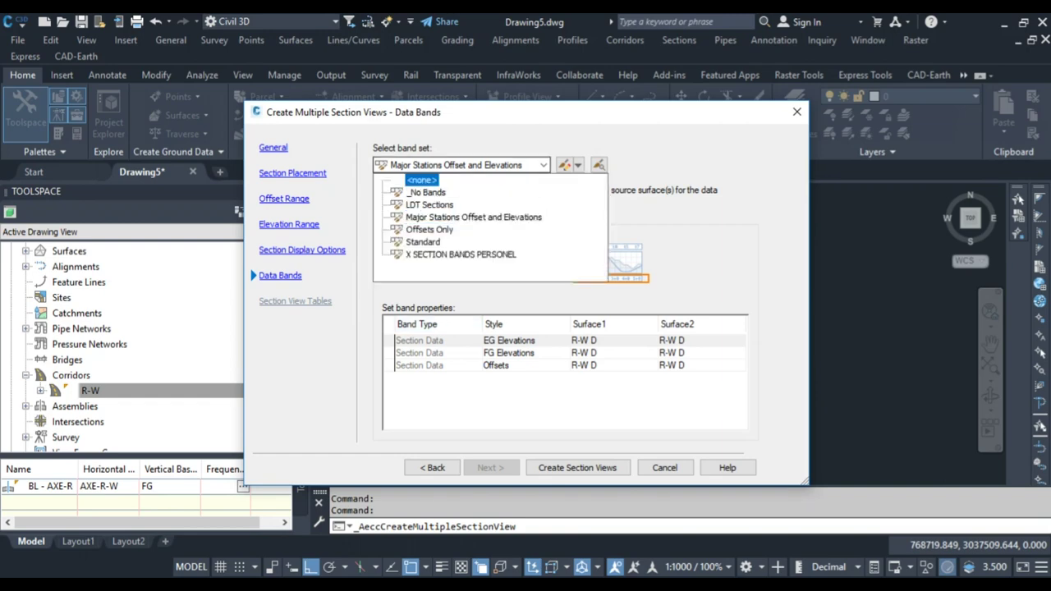
pyautogui.click(447, 250)
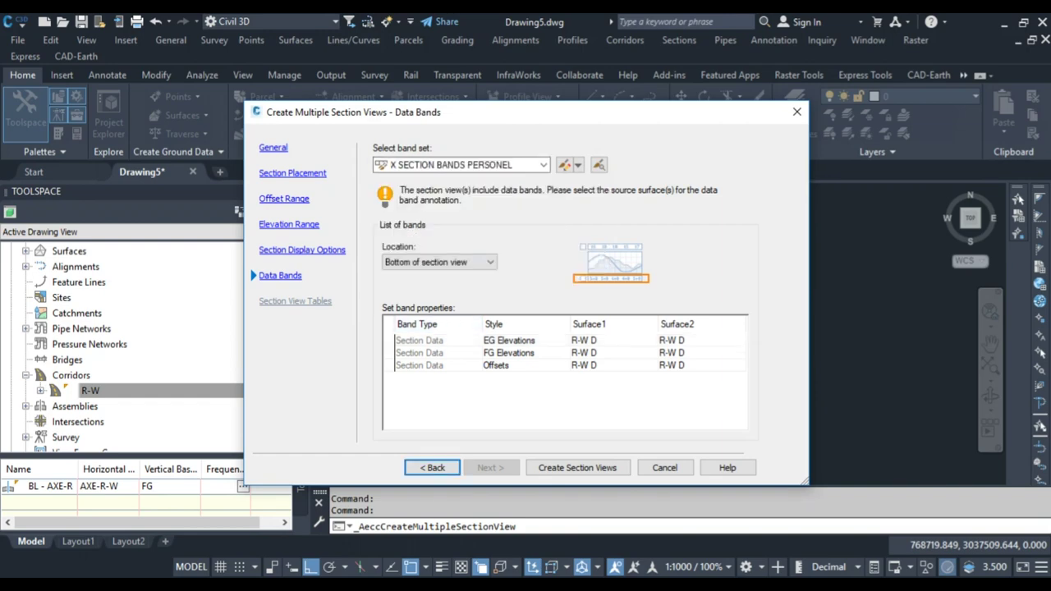
pyautogui.click(584, 340)
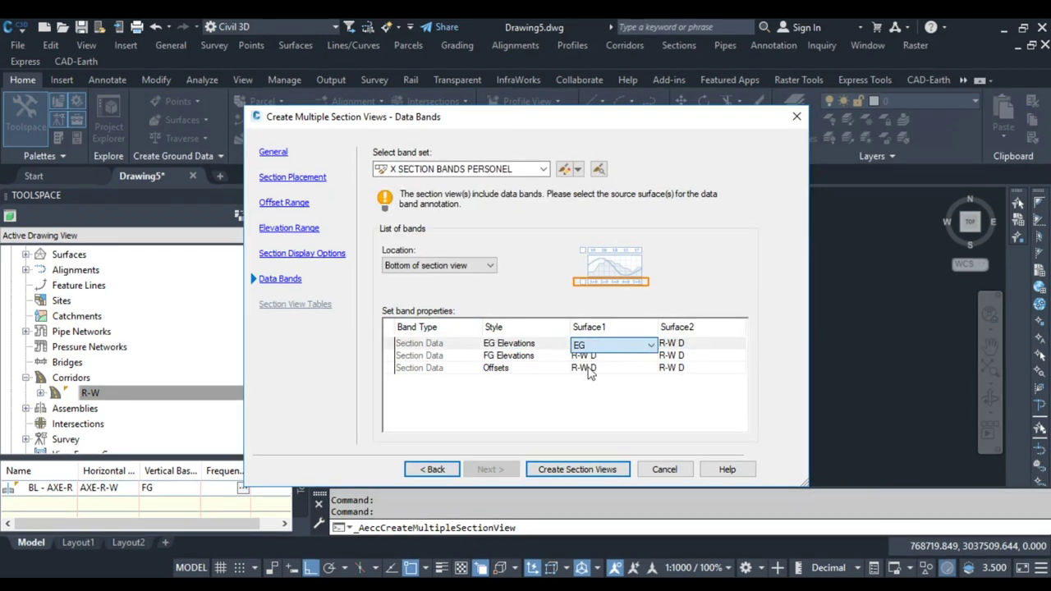
pyautogui.click(671, 346)
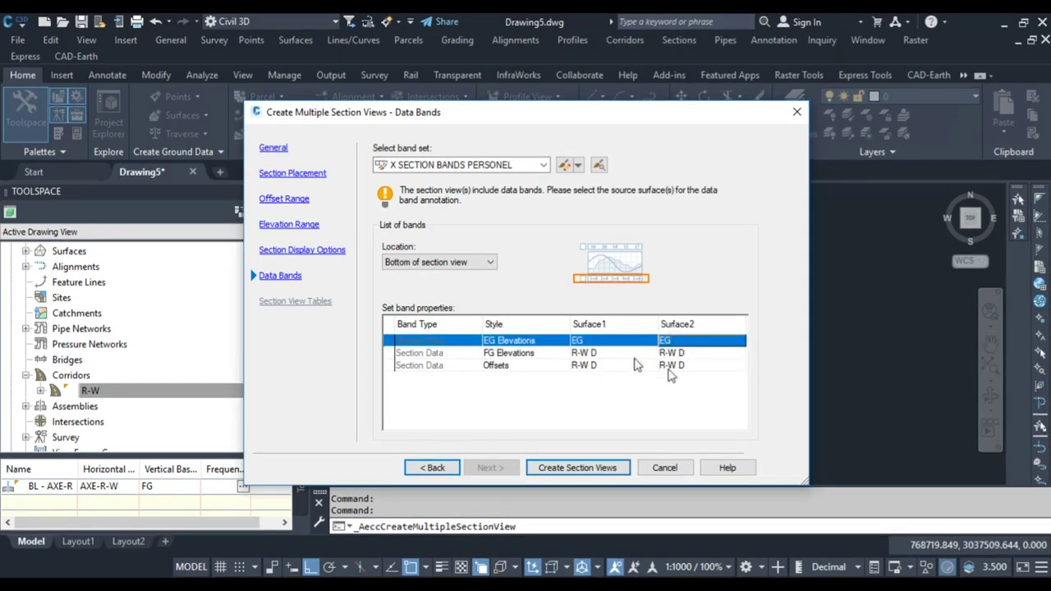
pyautogui.click(595, 356)
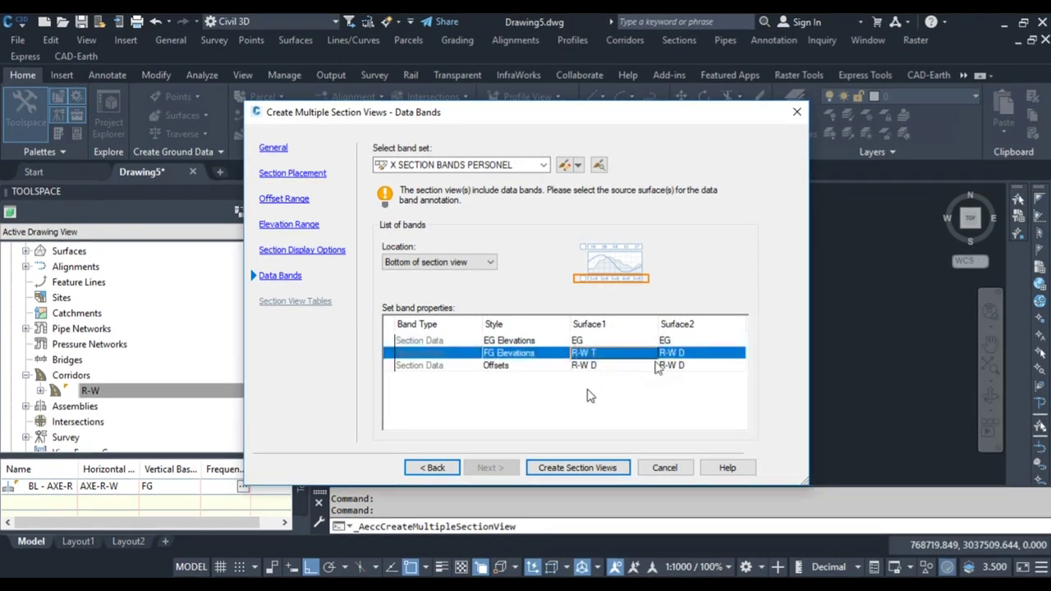
pyautogui.click(673, 358)
pyautogui.click(634, 397)
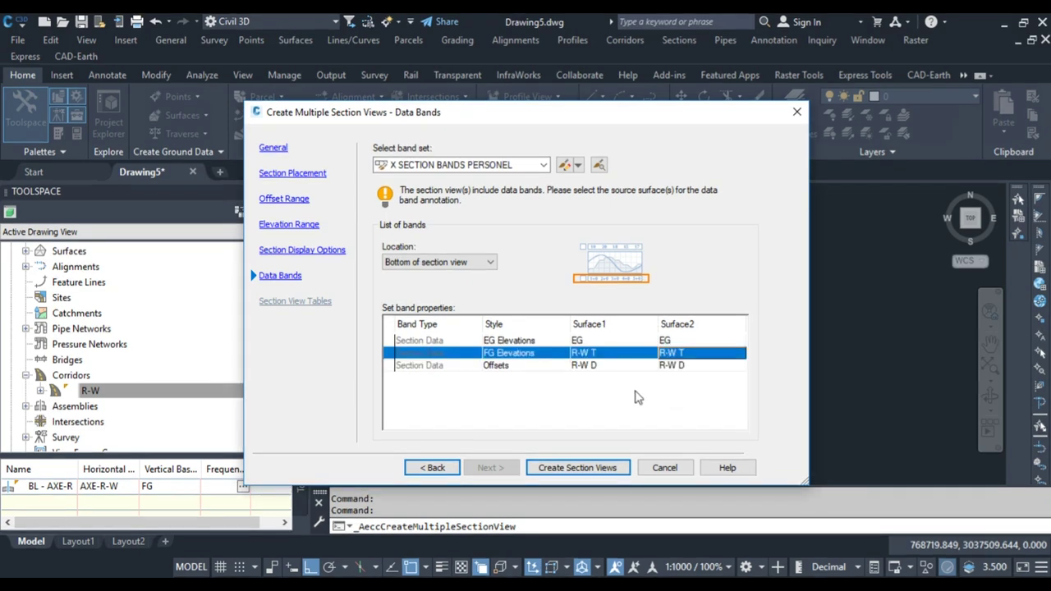
# Create the section views and place their grid in the empty area to the right of the profile view.
pyautogui.click(567, 470)
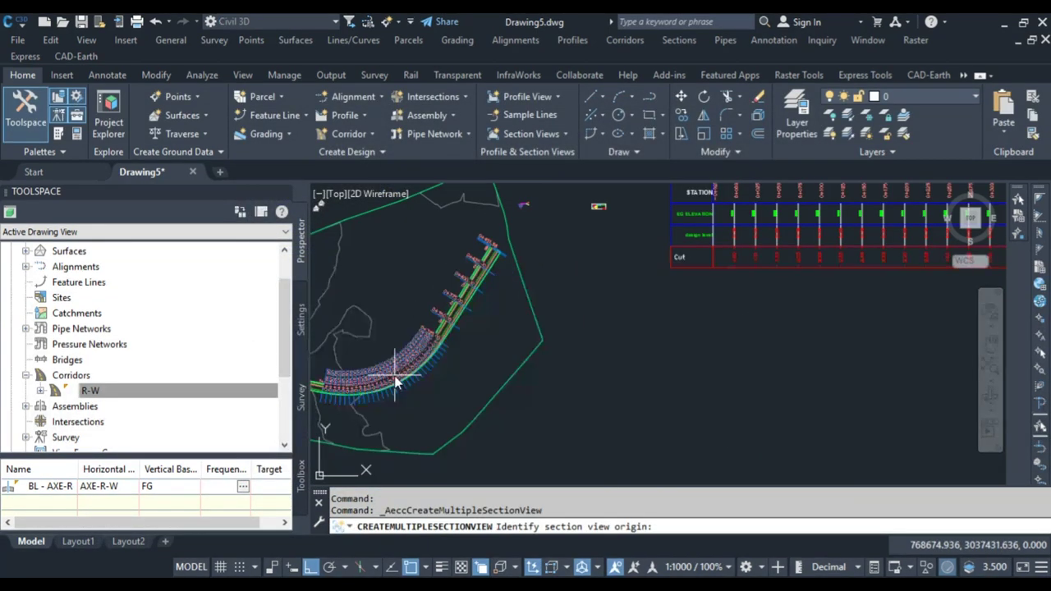
pyautogui.scroll(-2, 397, 382)
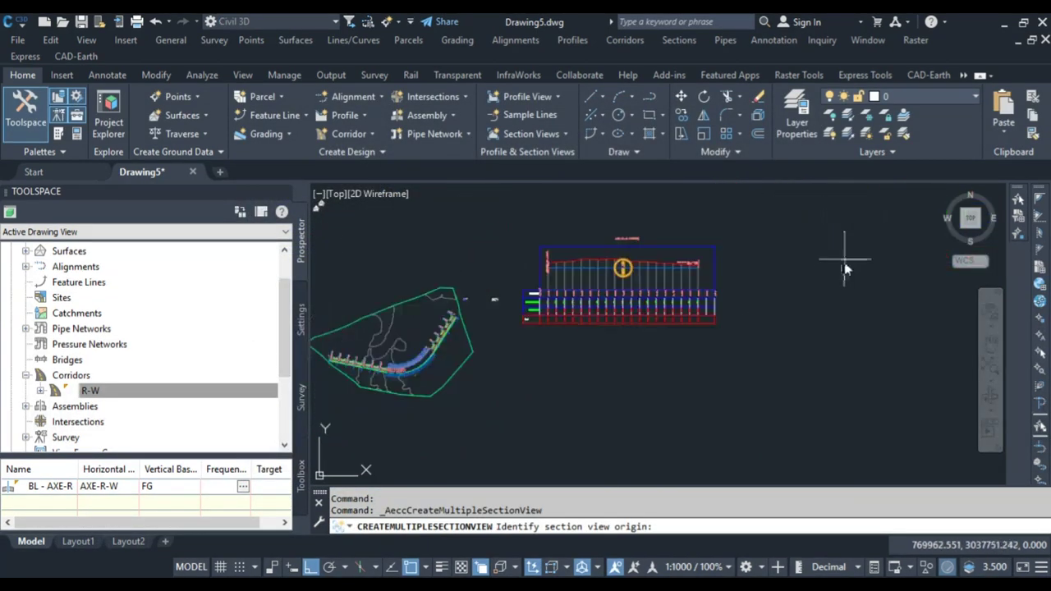
pyautogui.click(792, 287)
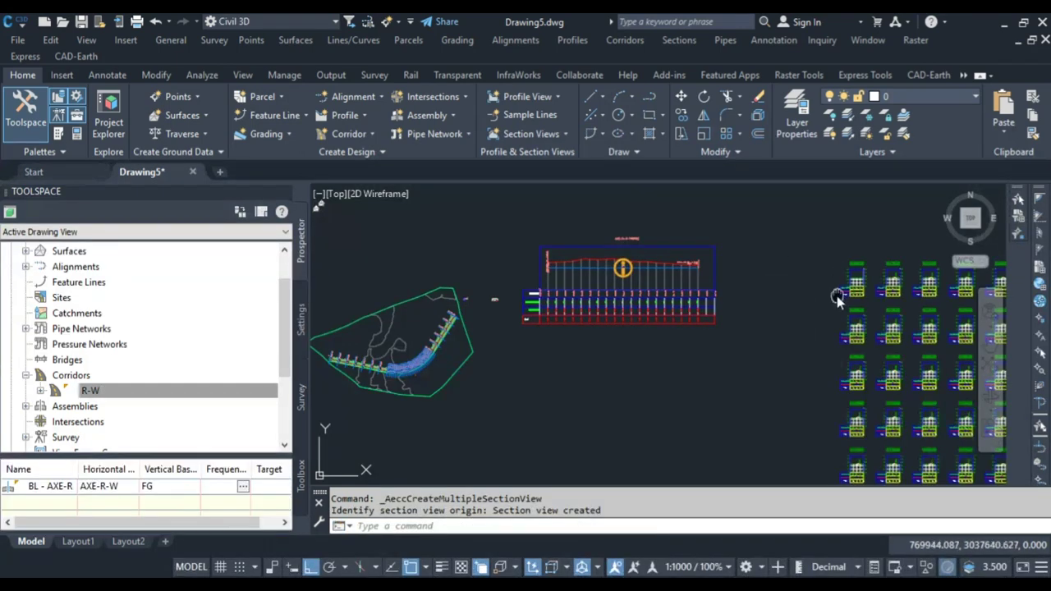
# Examine the retaining wall, existing ground and datum lines in several of the new section views.
pyautogui.scroll(6, 837, 300)
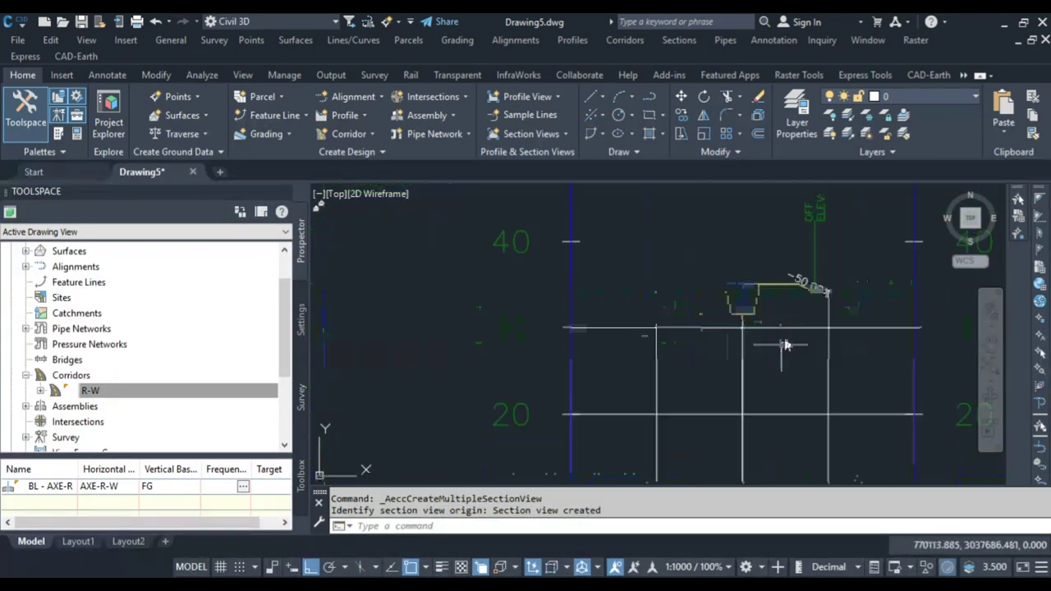
pyautogui.scroll(4, 786, 345)
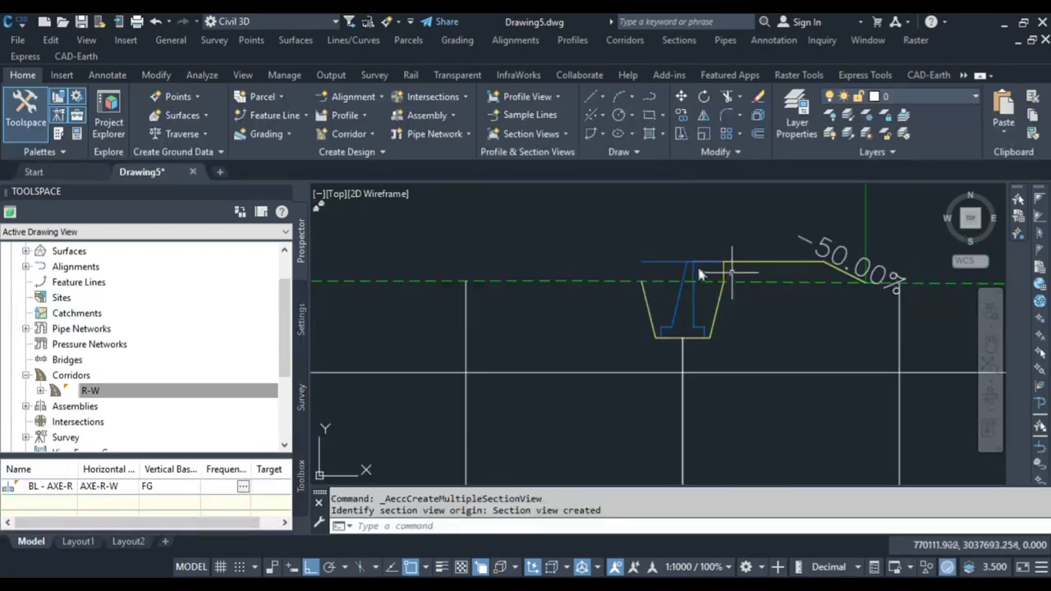
pyautogui.scroll(2, 700, 275)
pyautogui.scroll(-8, 681, 275)
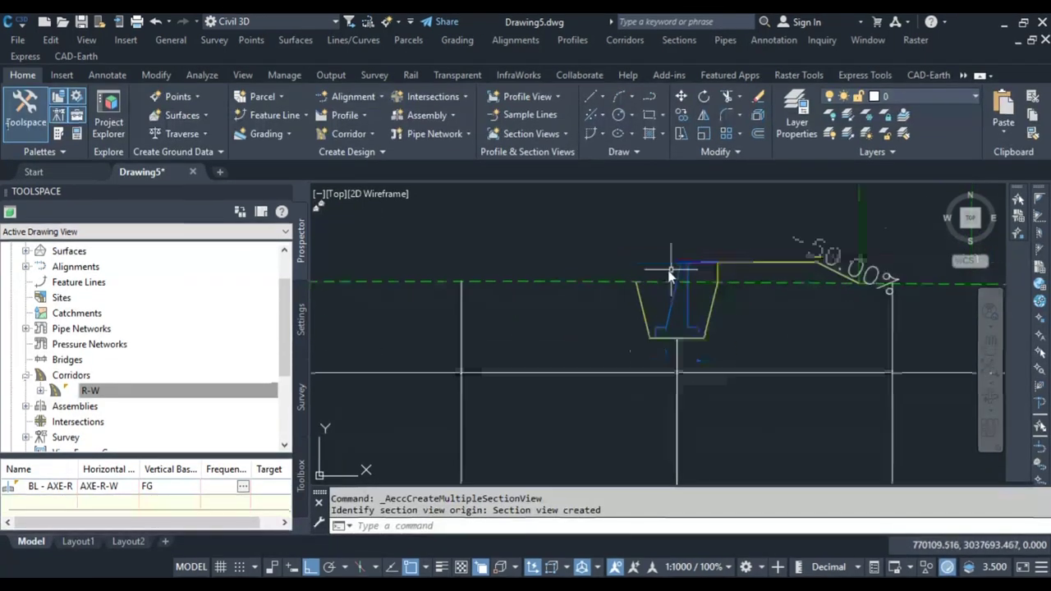
pyautogui.scroll(2, 815, 283)
pyautogui.scroll(6, 816, 283)
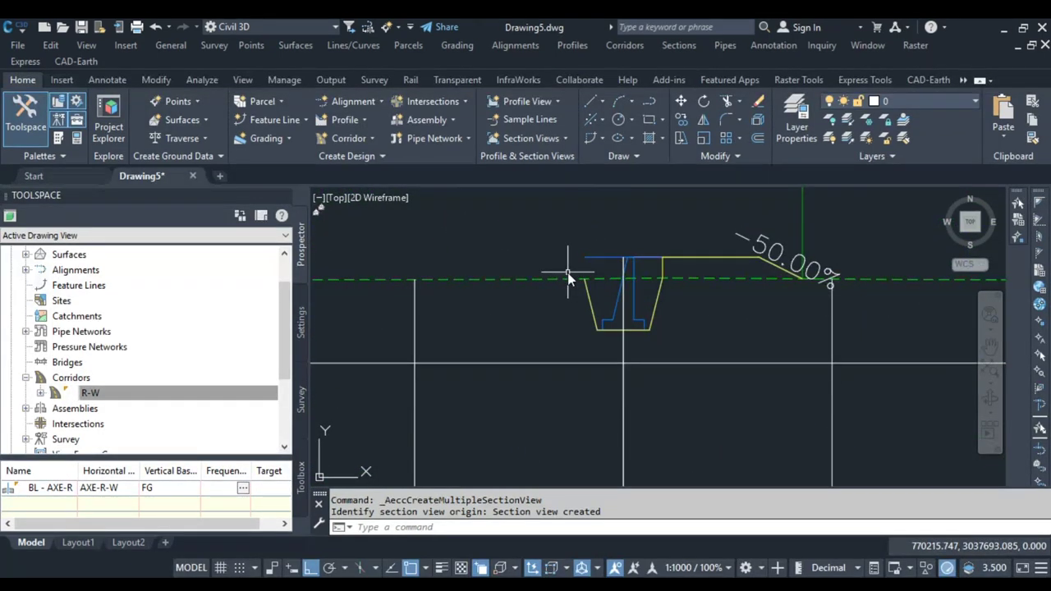
pyautogui.scroll(-5, 568, 272)
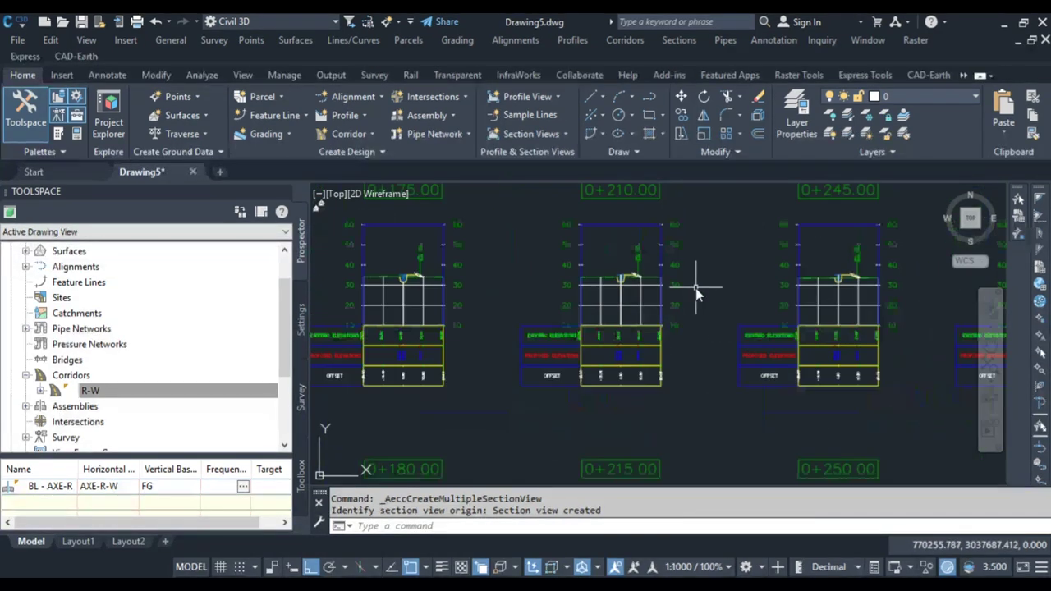
pyautogui.scroll(6, 618, 277)
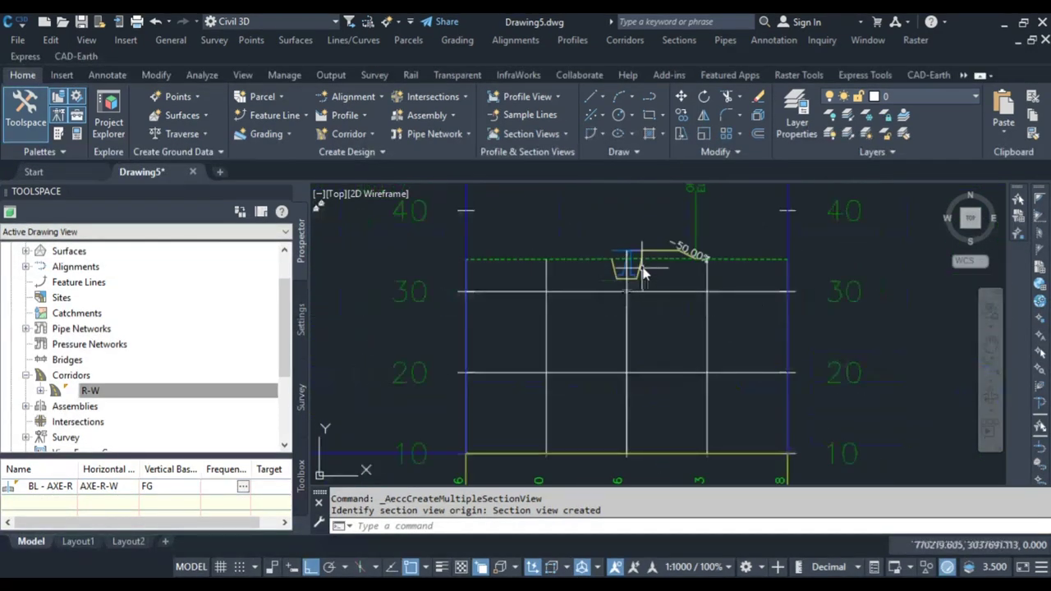
pyautogui.scroll(4, 606, 271)
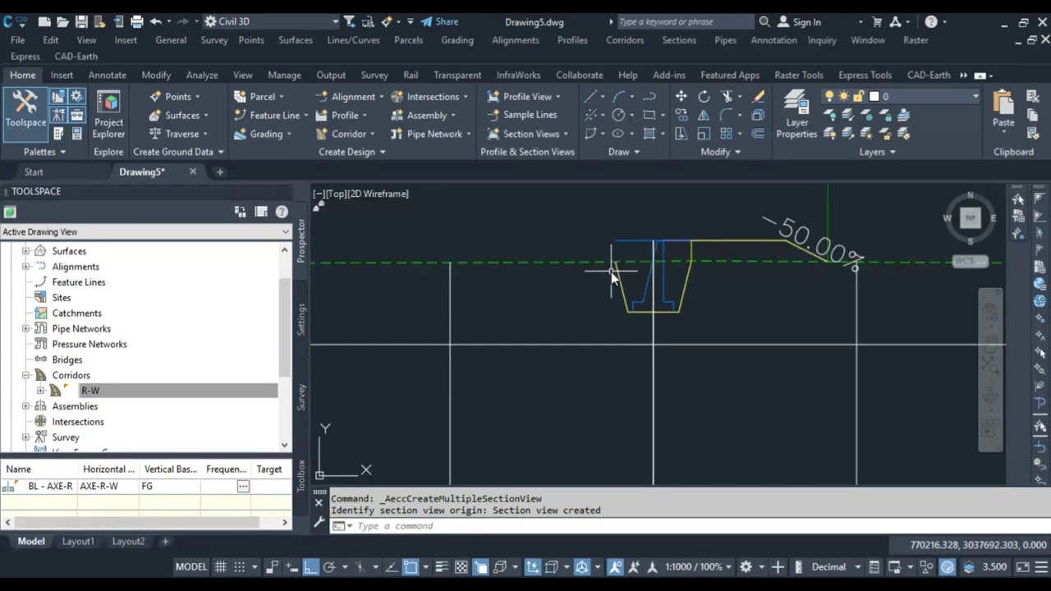
pyautogui.scroll(-8, 611, 272)
pyautogui.scroll(8, 611, 277)
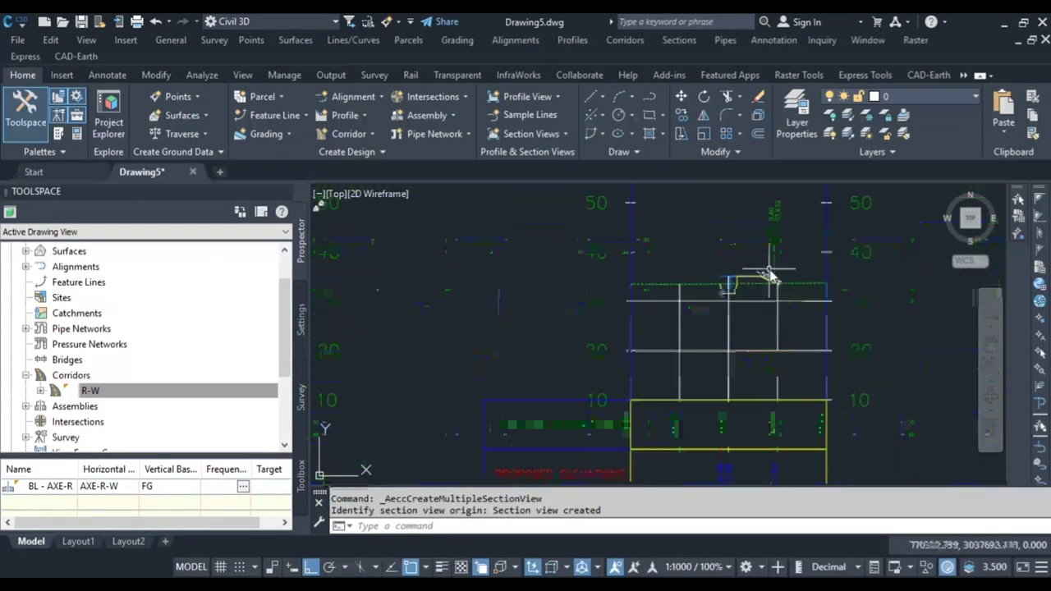
pyautogui.moveTo(804, 298); pyautogui.dragTo(663, 223, button='middle')
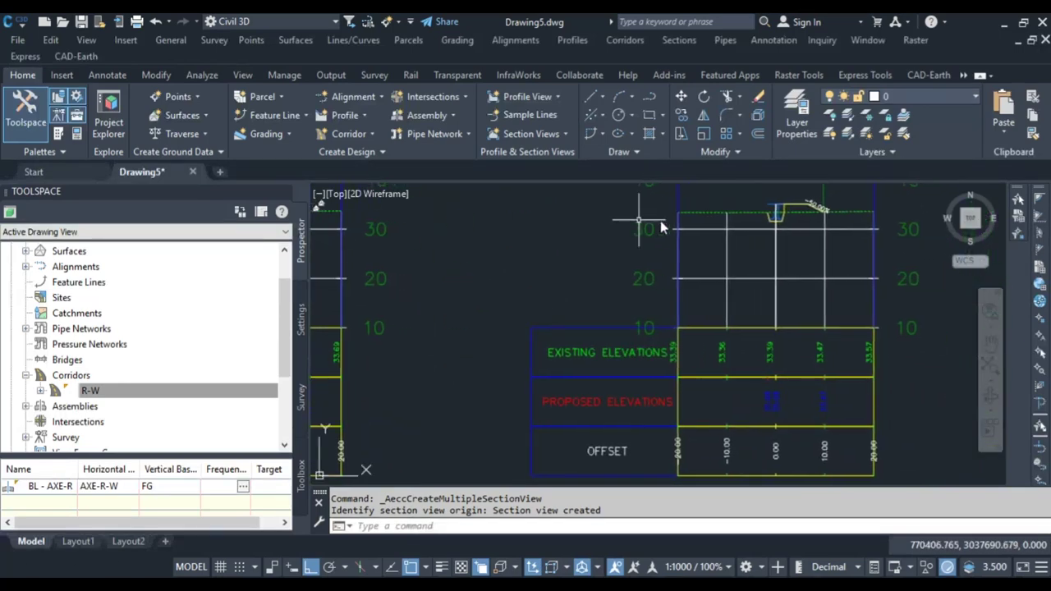
# Inspect the wall's top and datum outlines in one section view up close, and survey the layout of all section views.
pyautogui.scroll(6, 759, 217)
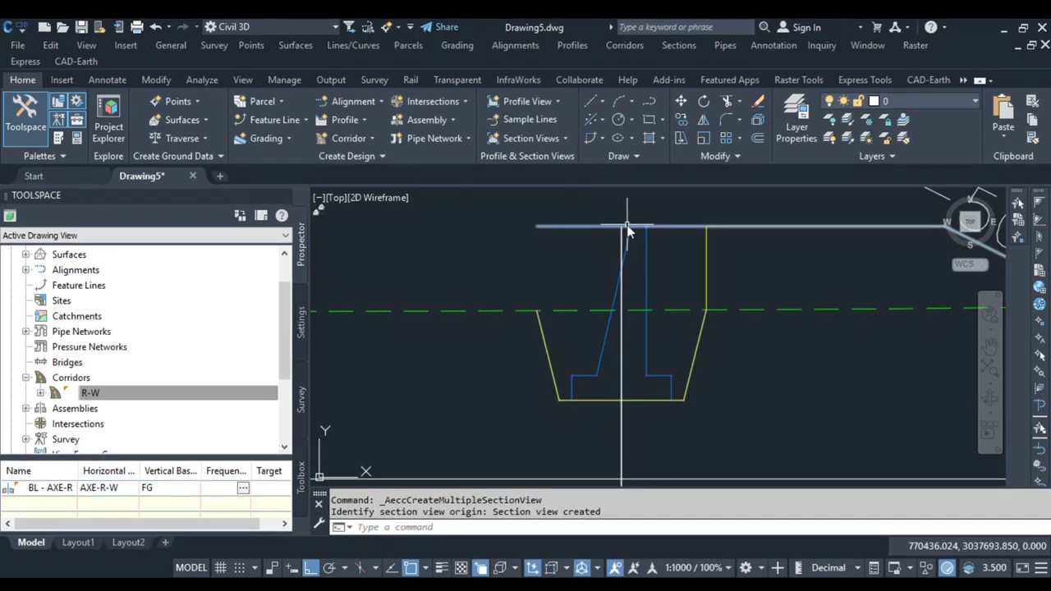
pyautogui.scroll(-2, 624, 230)
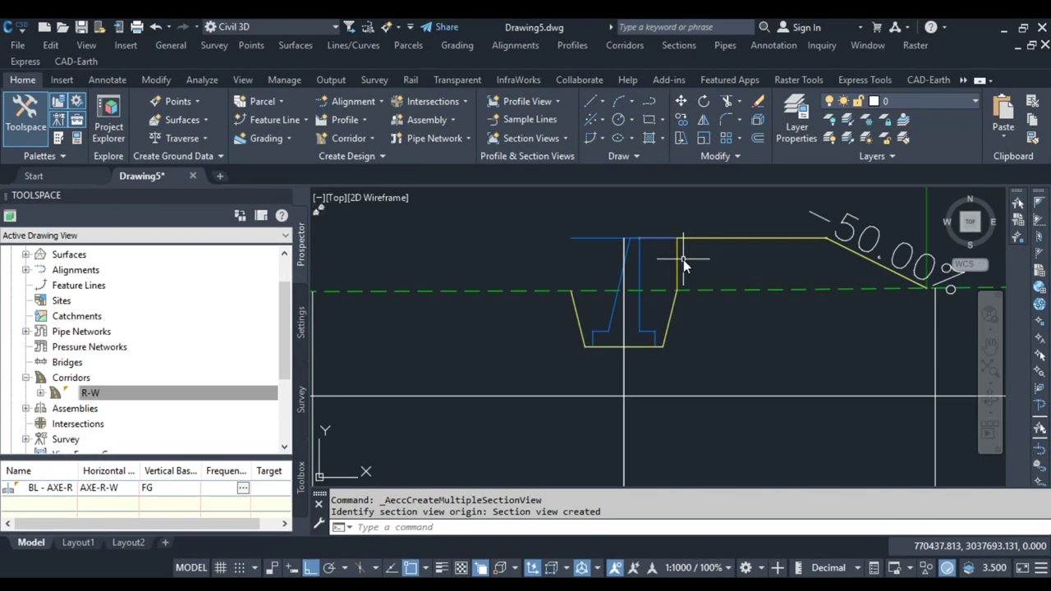
pyautogui.scroll(-3, 683, 259)
pyautogui.scroll(2, 649, 275)
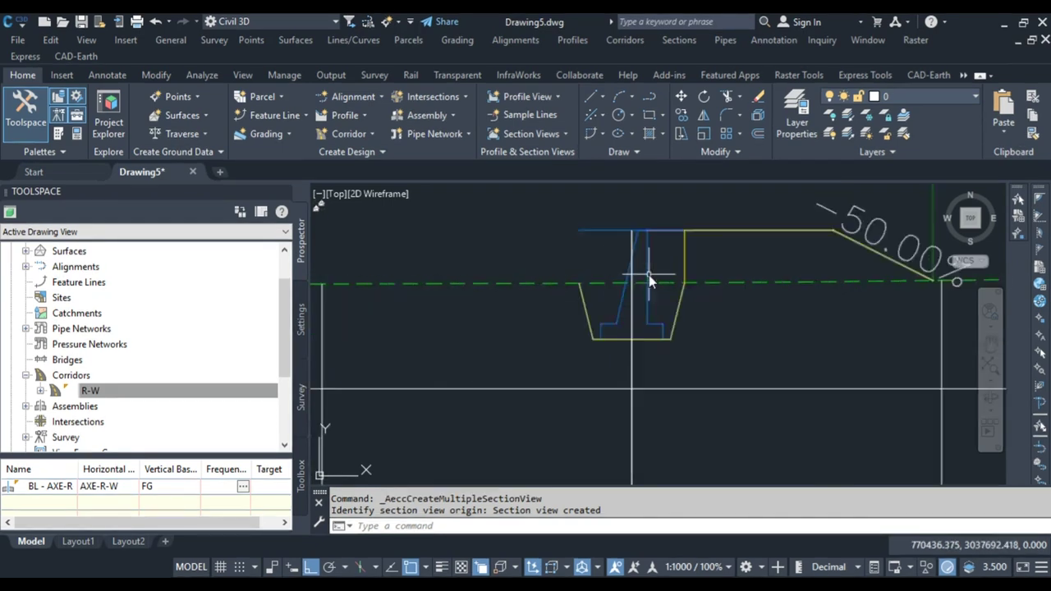
pyautogui.scroll(-2, 628, 279)
pyautogui.scroll(-5, 628, 279)
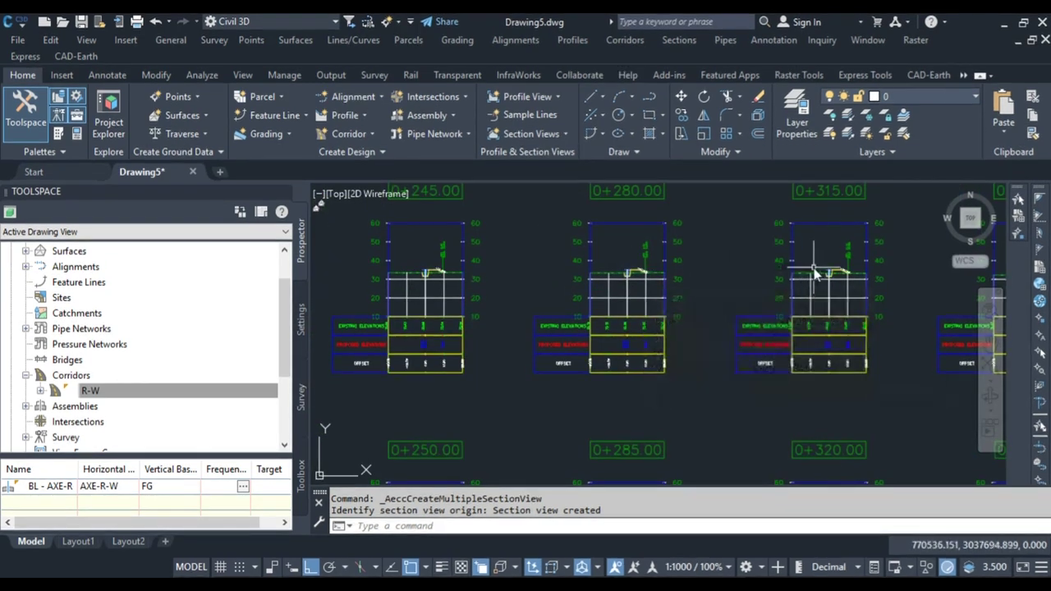
pyautogui.scroll(6, 839, 275)
pyautogui.moveTo(743, 271); pyautogui.dragTo(742, 374, button='middle')
pyautogui.scroll(-8, 742, 373)
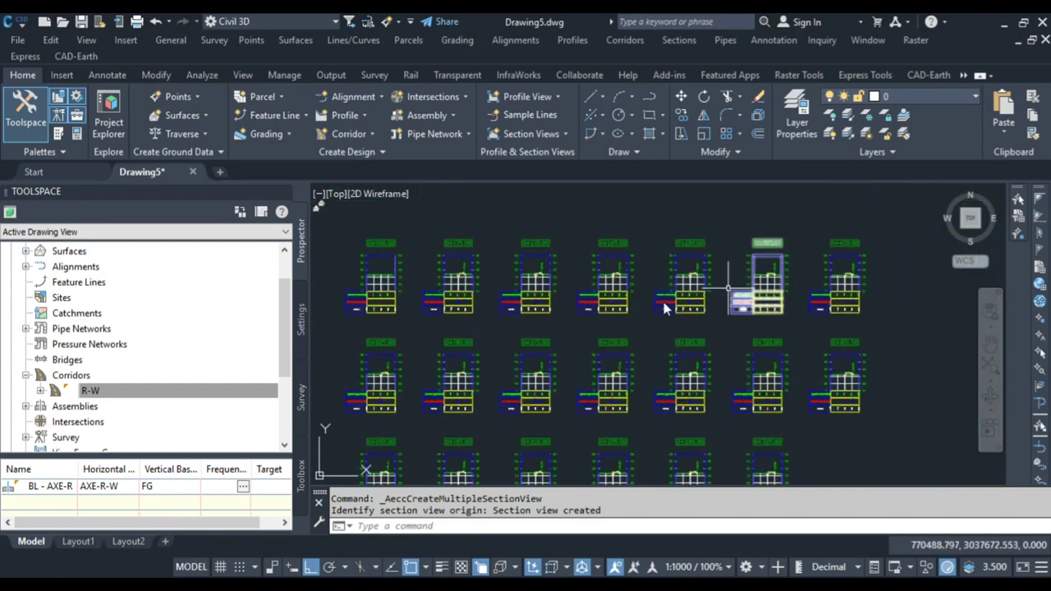
pyautogui.moveTo(666, 298); pyautogui.dragTo(747, 293, button='middle')
pyautogui.scroll(-3, 697, 282)
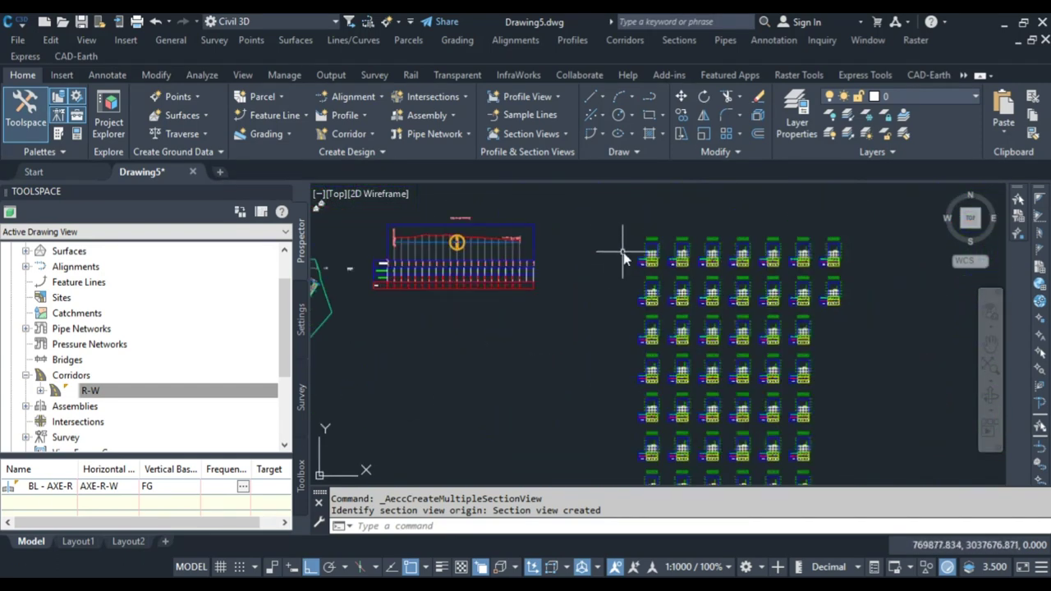
# Start computing Cut and Fill materials for SL Collection - 1 from a section view, and map all EG criteria surfaces to EG.
pyautogui.scroll(7, 697, 255)
pyautogui.moveTo(697, 254)
pyautogui.mouseDown(button='middle')
pyautogui.moveTo(684, 349)
pyautogui.moveTo(629, 249)
pyautogui.moveTo(610, 146)
pyautogui.mouseUp(button='middle')
pyautogui.scroll(-2, 607, 206)
pyautogui.scroll(5, 598, 332)
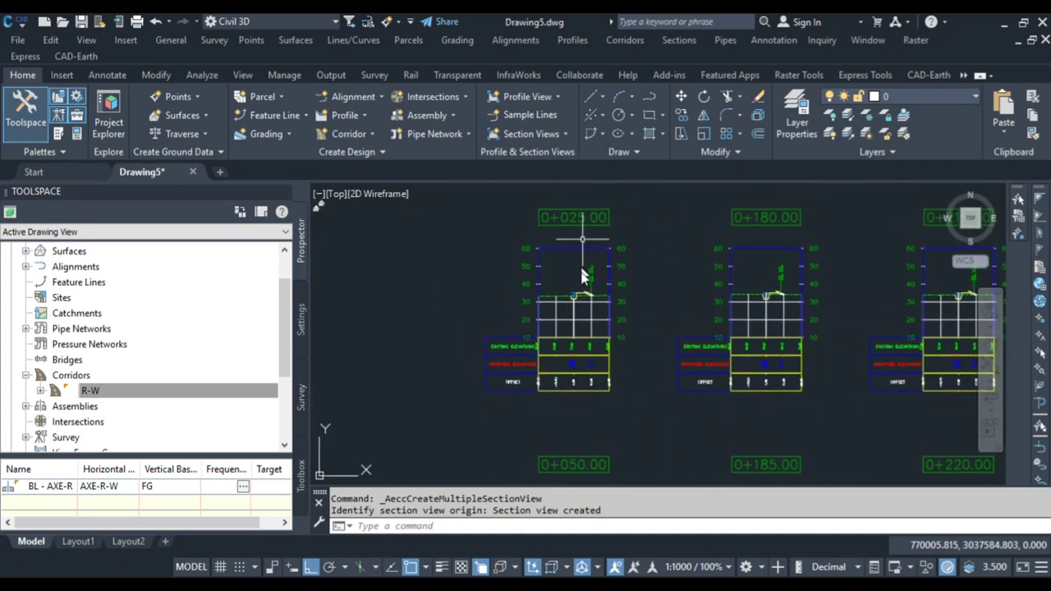
pyautogui.click(600, 351)
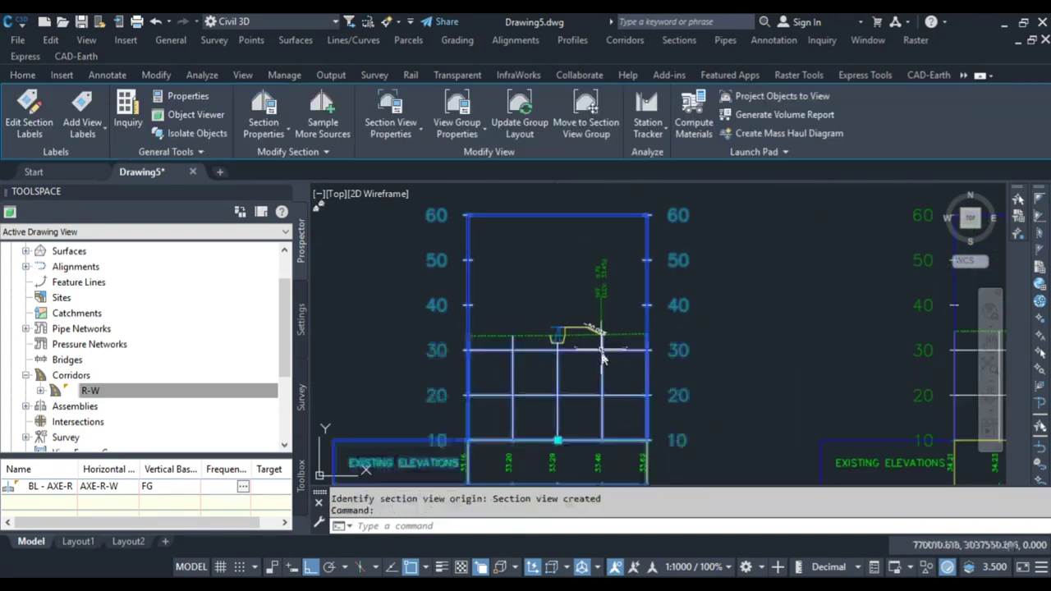
pyautogui.click(693, 108)
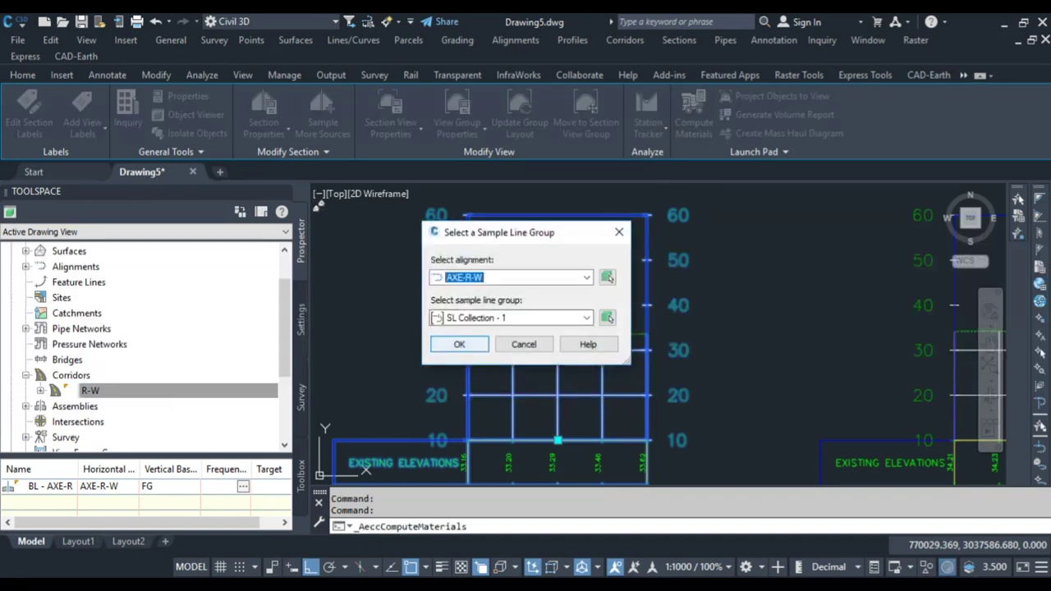
pyautogui.click(461, 345)
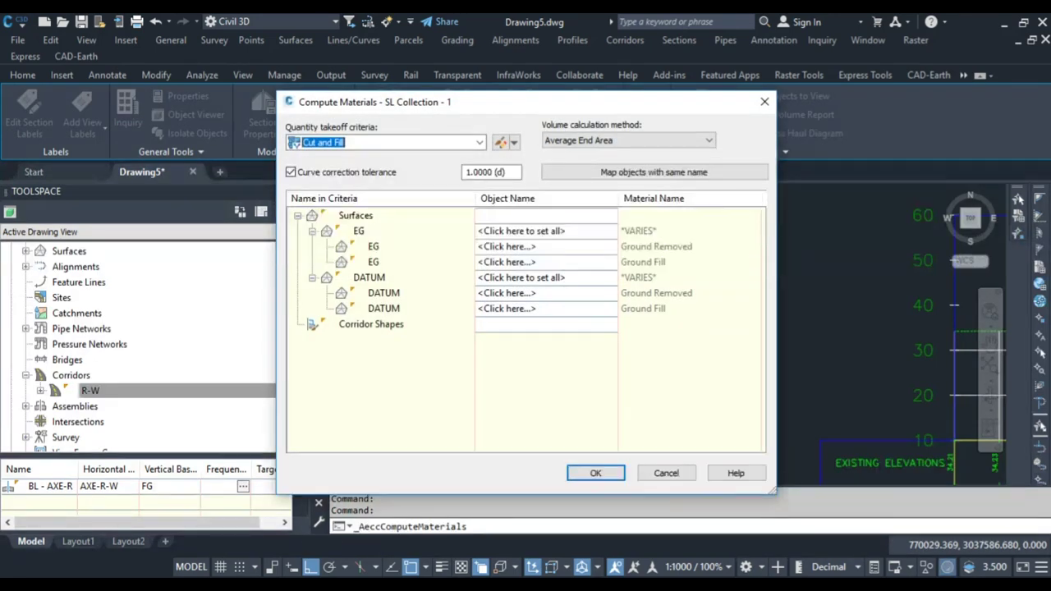
pyautogui.click(511, 234)
pyautogui.click(496, 246)
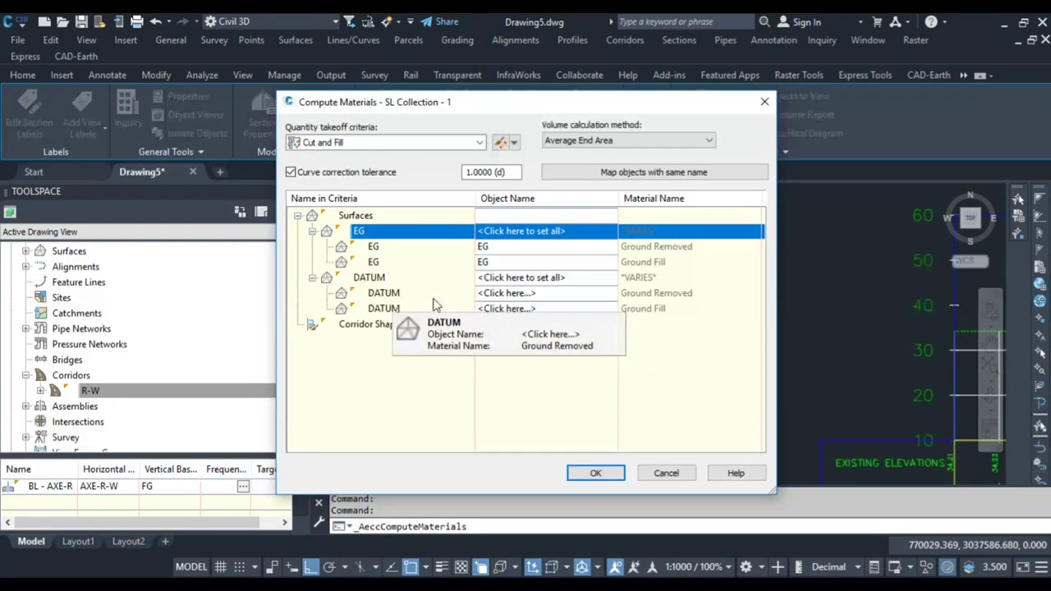
# Map the DATUM surface to R-W D for Ground Removed and R-W T for Ground Fill, and compute the materials.
pyautogui.click(508, 294)
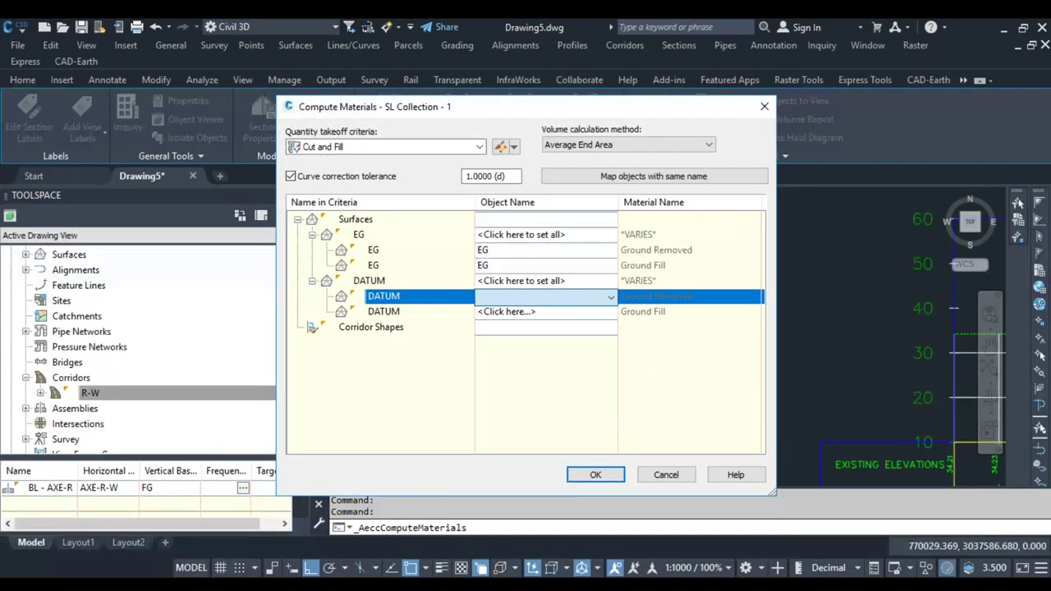
pyautogui.click(504, 324)
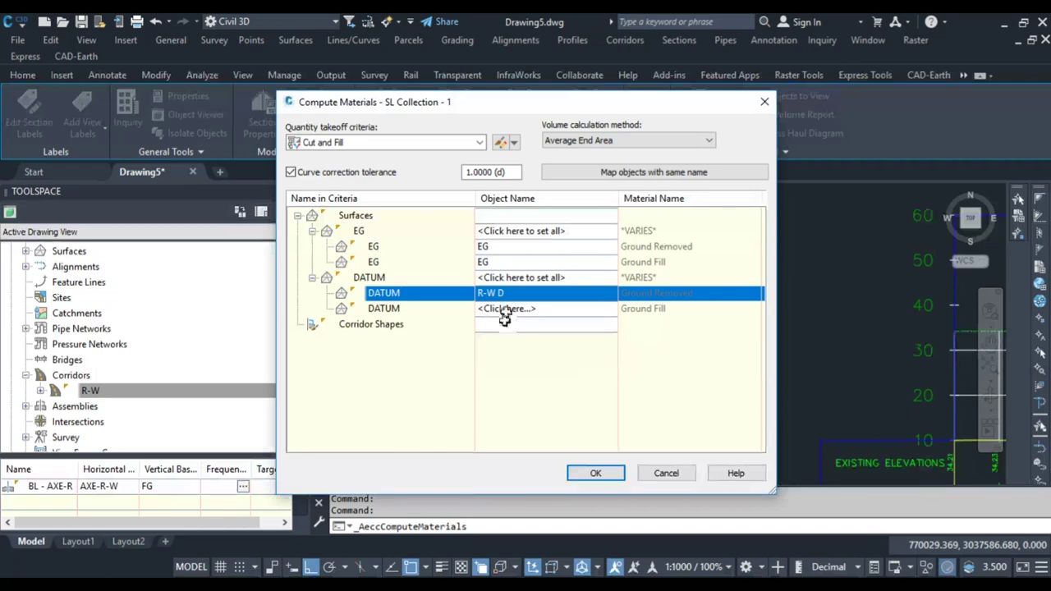
pyautogui.click(506, 309)
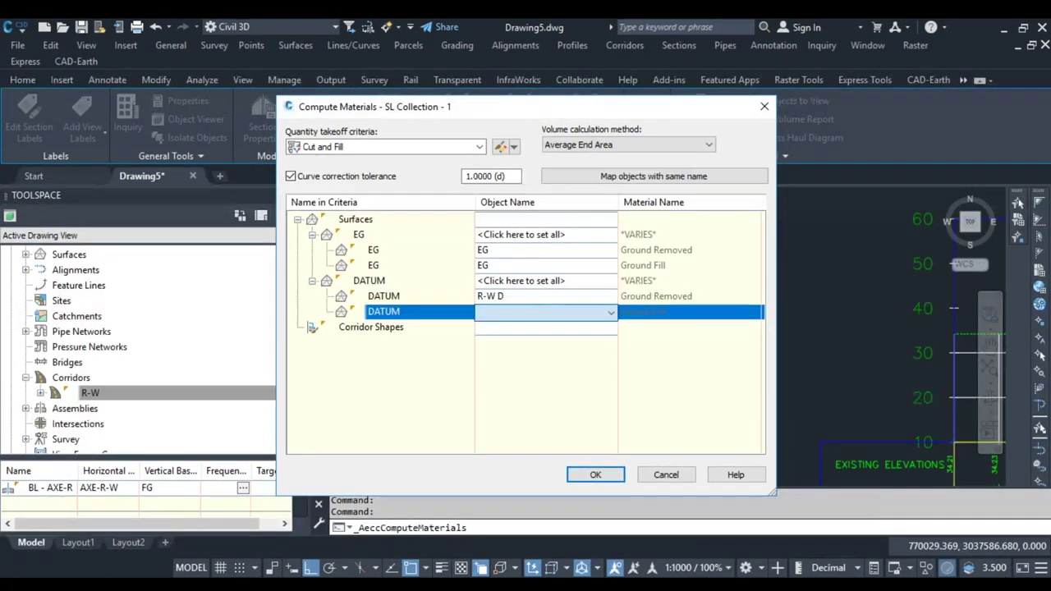
pyautogui.click(499, 354)
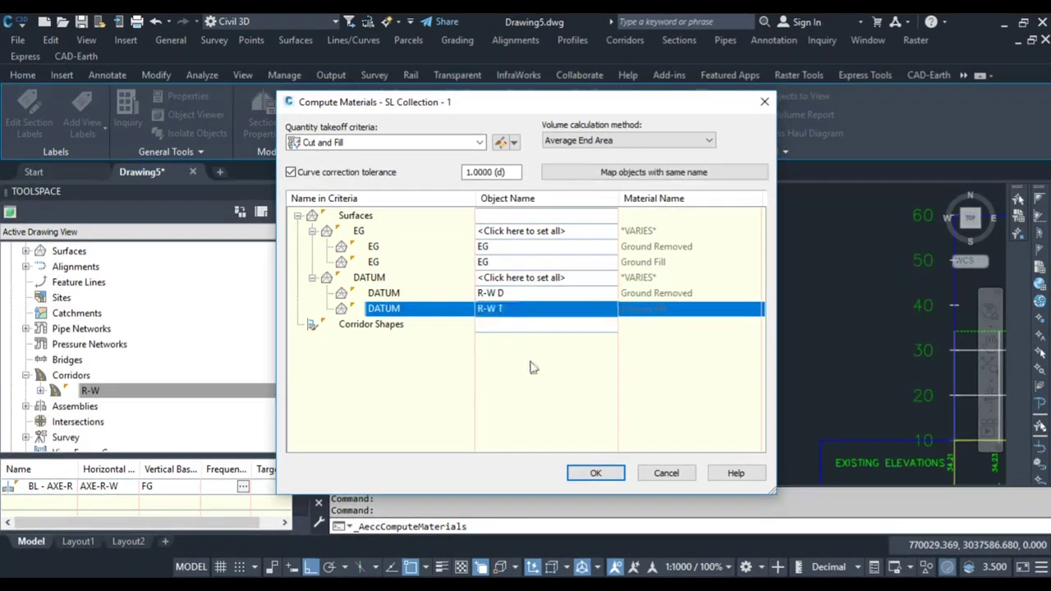
pyautogui.click(595, 473)
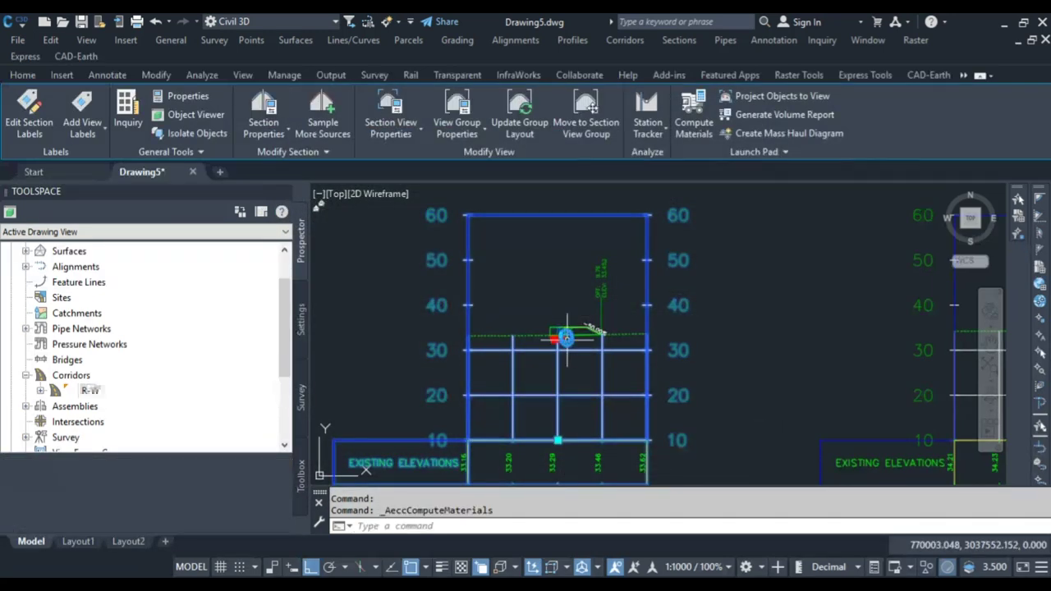
# In the section view group properties, set the section hatch scale of Ground Removed's Cut Material style to 0.500.
pyautogui.scroll(8, 566, 336)
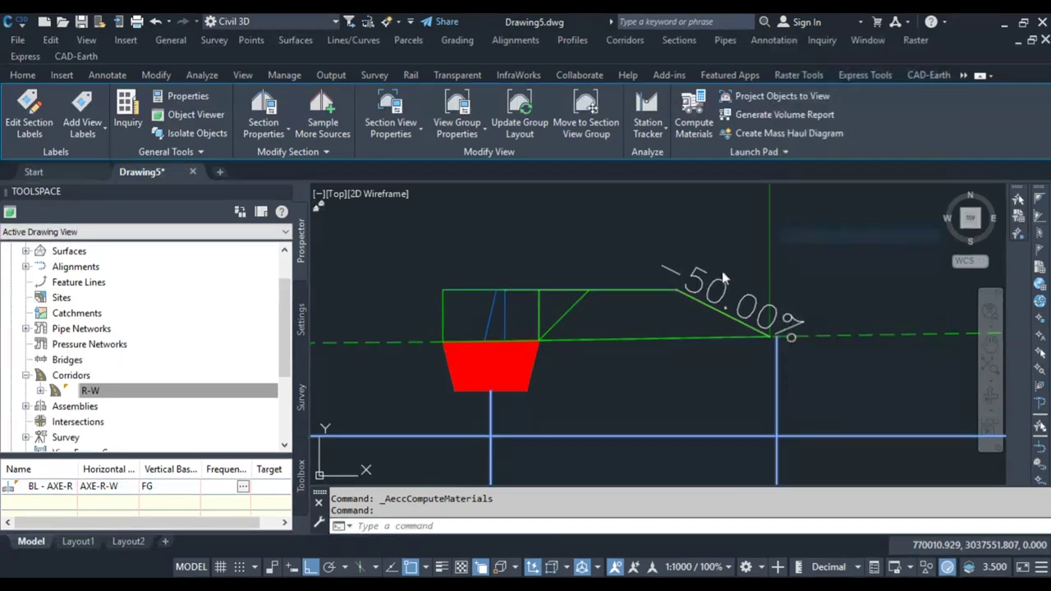
pyautogui.click(456, 123)
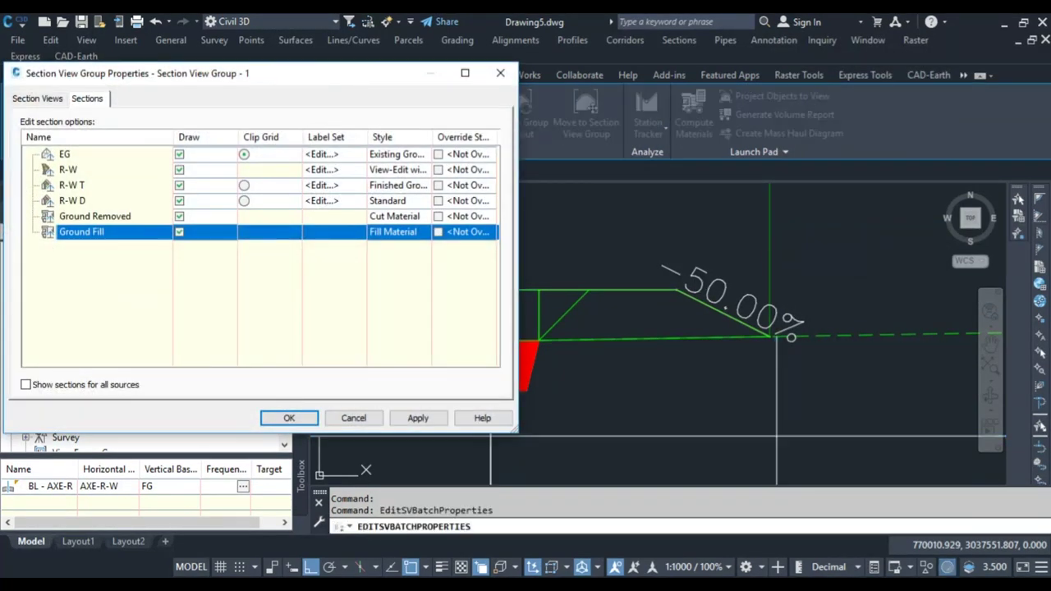
pyautogui.click(394, 216)
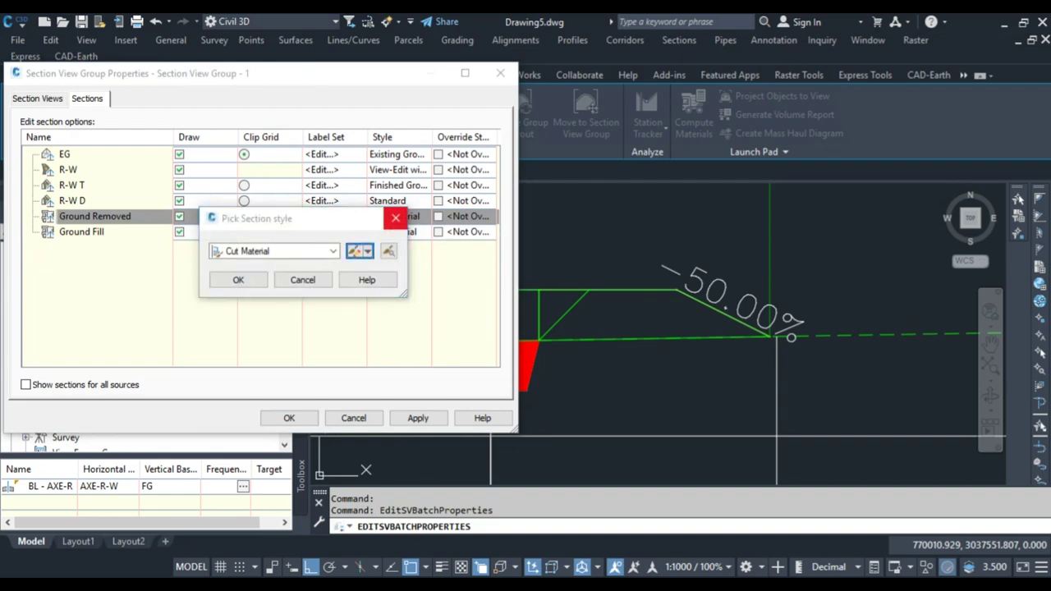
pyautogui.click(358, 250)
pyautogui.click(350, 183)
pyautogui.click(324, 223)
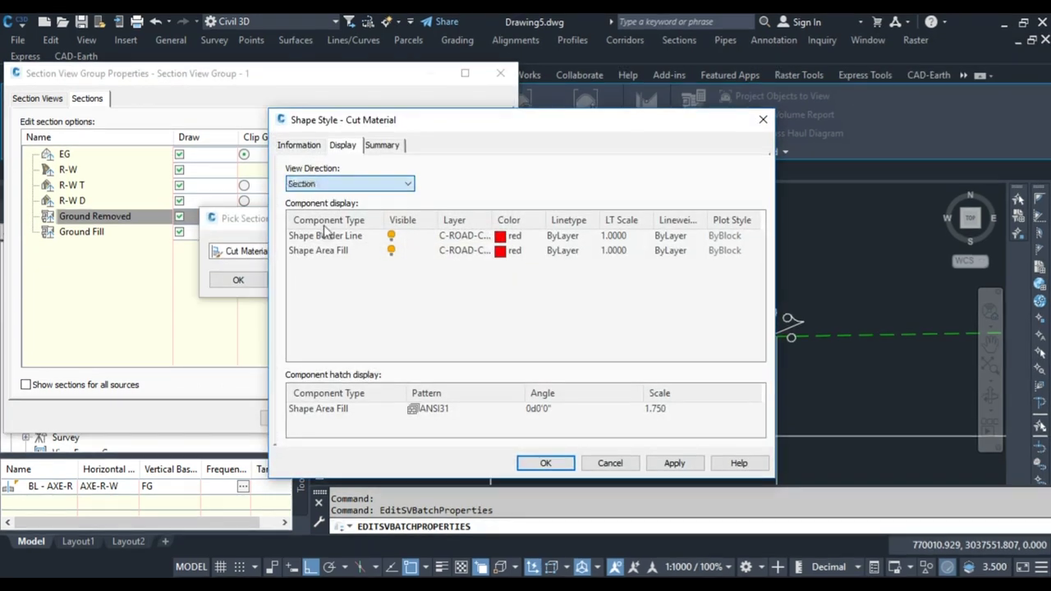
pyautogui.click(672, 411)
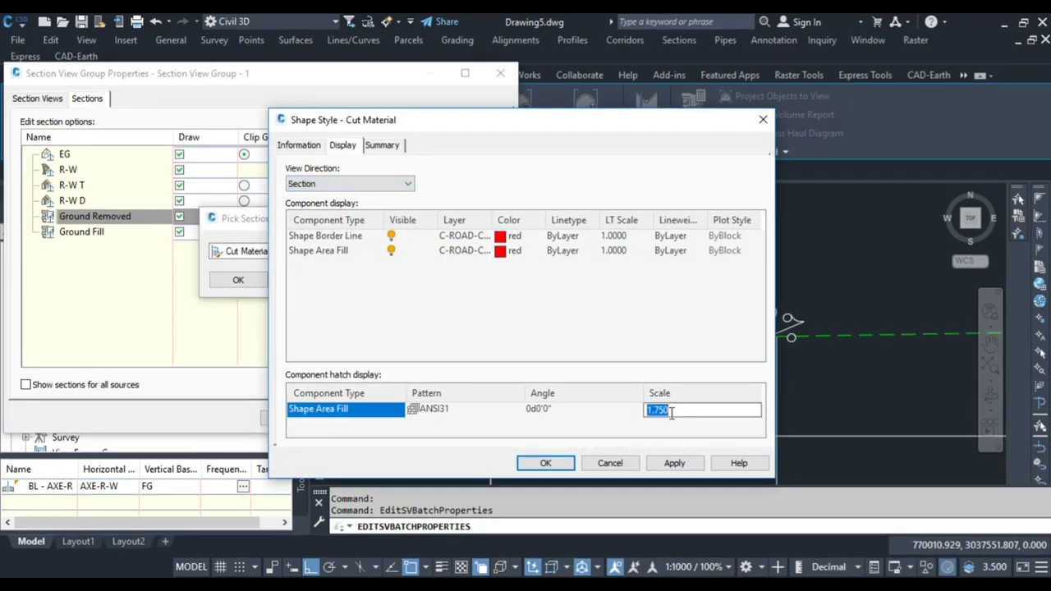
pyautogui.click(382, 374)
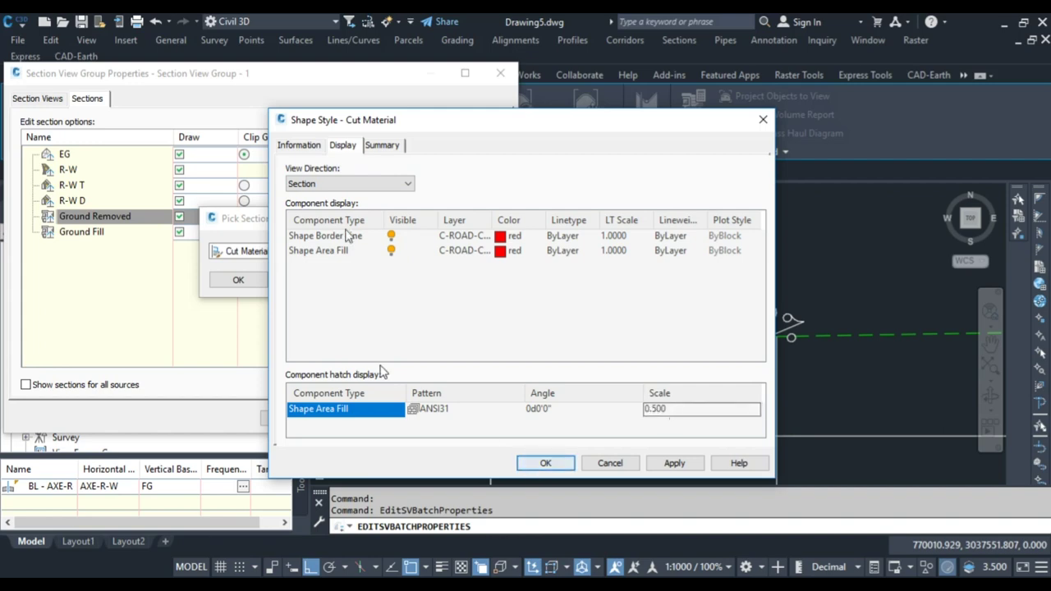
pyautogui.click(546, 465)
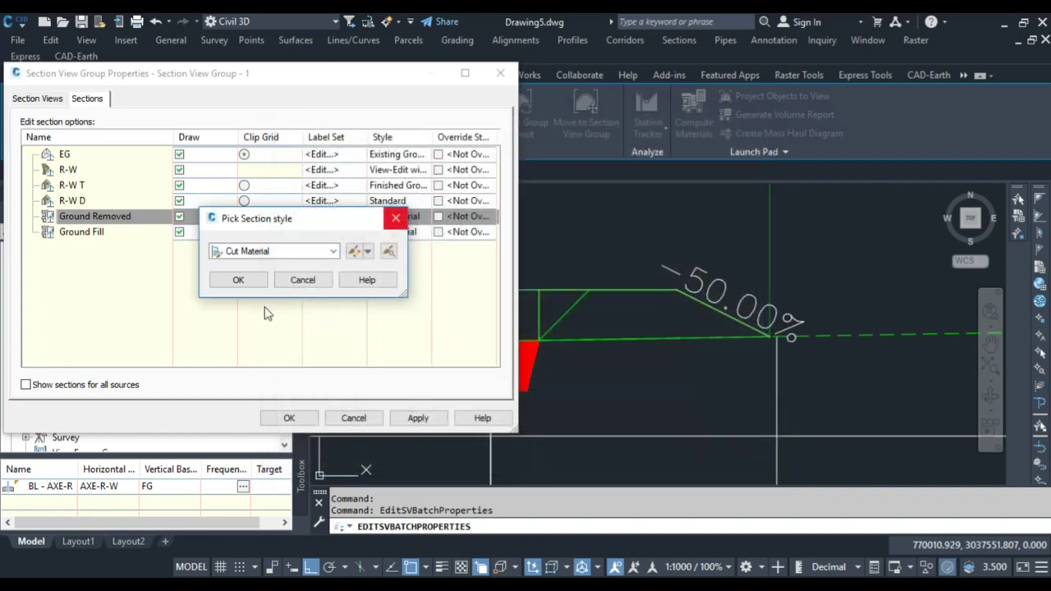
pyautogui.click(237, 279)
# Change the section hatch scale of Ground Fill's Fill Material style and apply the section view group properties.
pyautogui.click(394, 232)
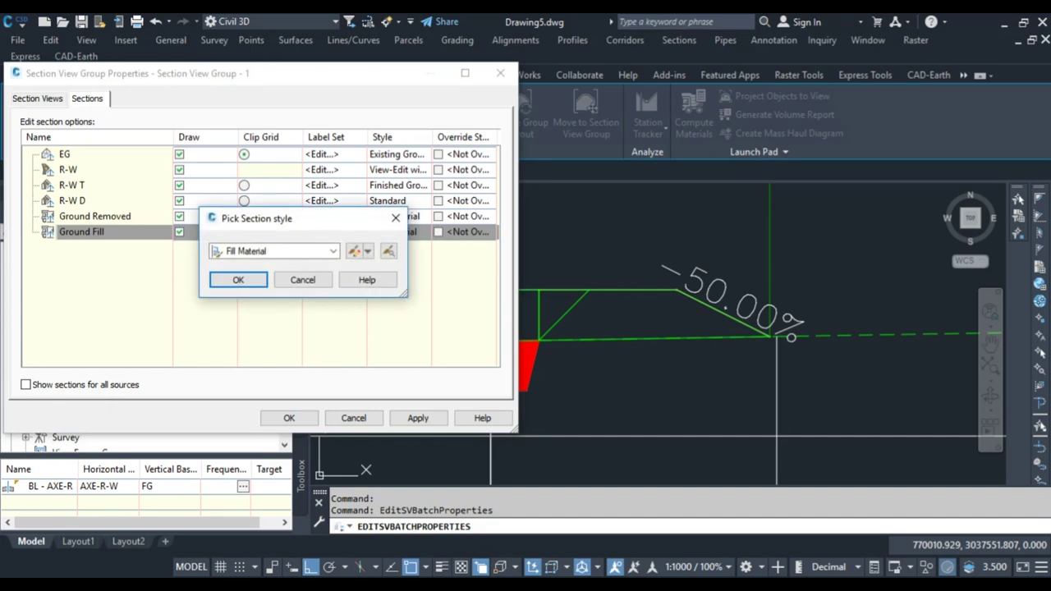
pyautogui.click(354, 250)
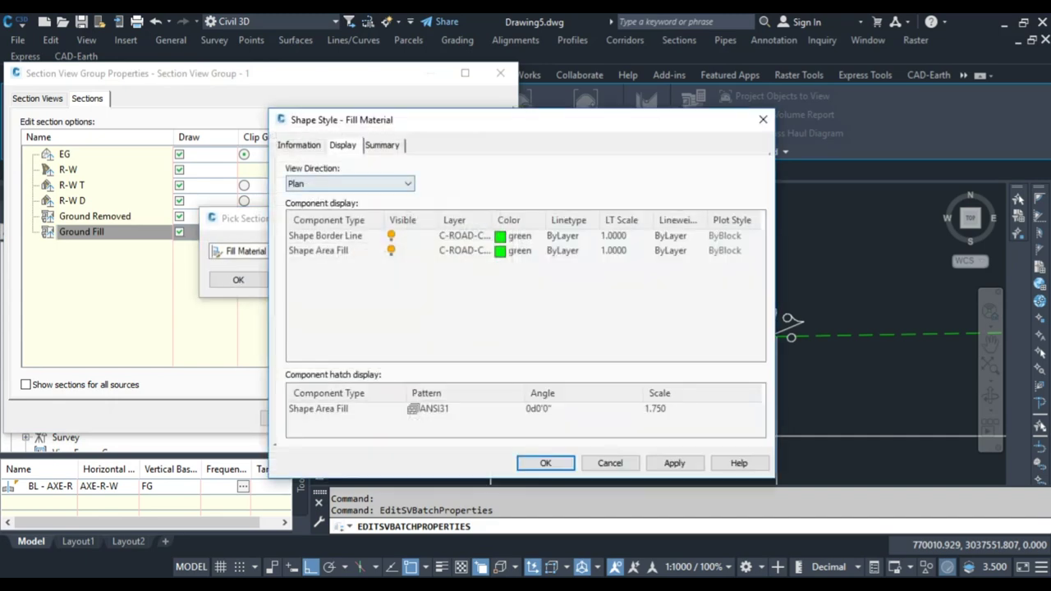
pyautogui.click(672, 410)
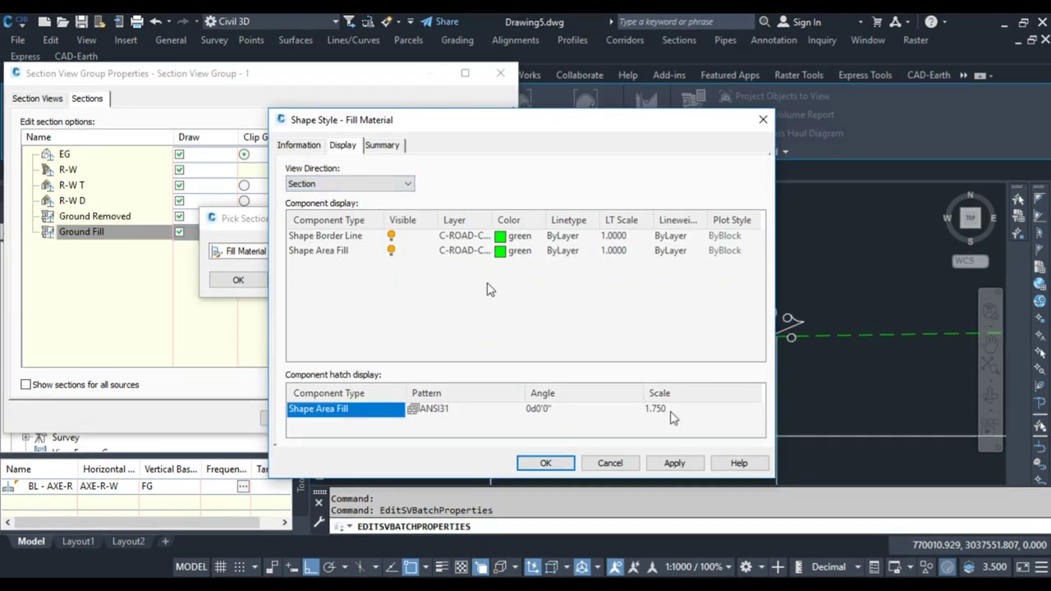
pyautogui.click(671, 410)
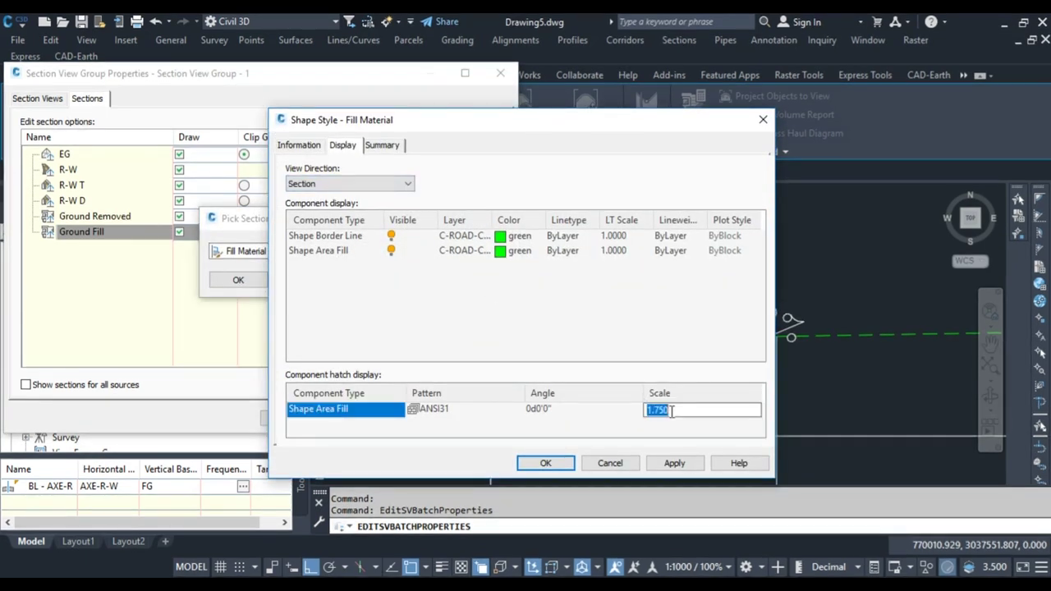
pyautogui.click(674, 463)
pyautogui.click(545, 463)
pyautogui.click(251, 279)
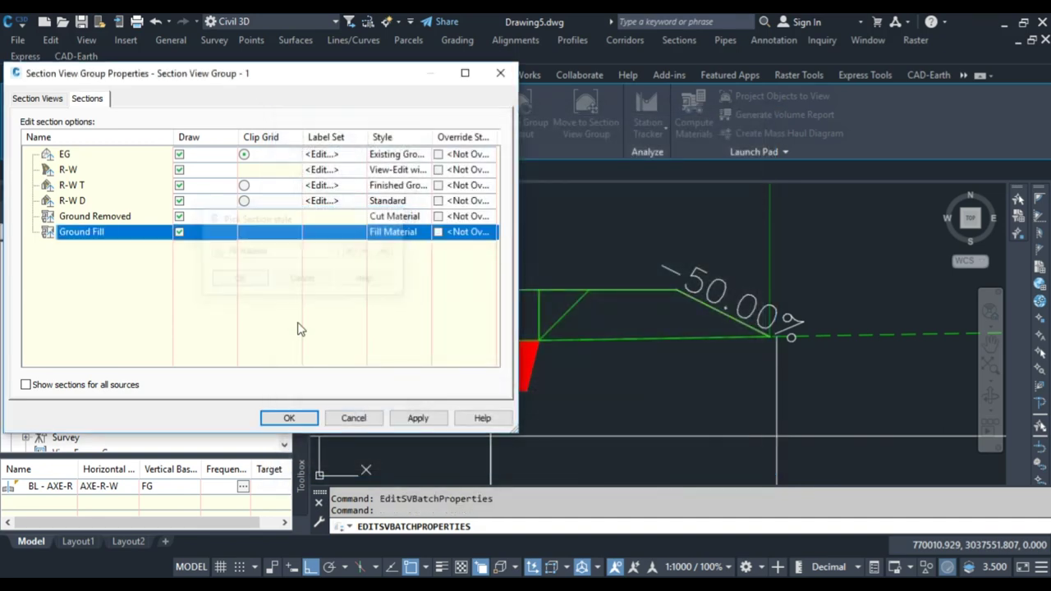
pyautogui.click(415, 418)
pyautogui.click(289, 419)
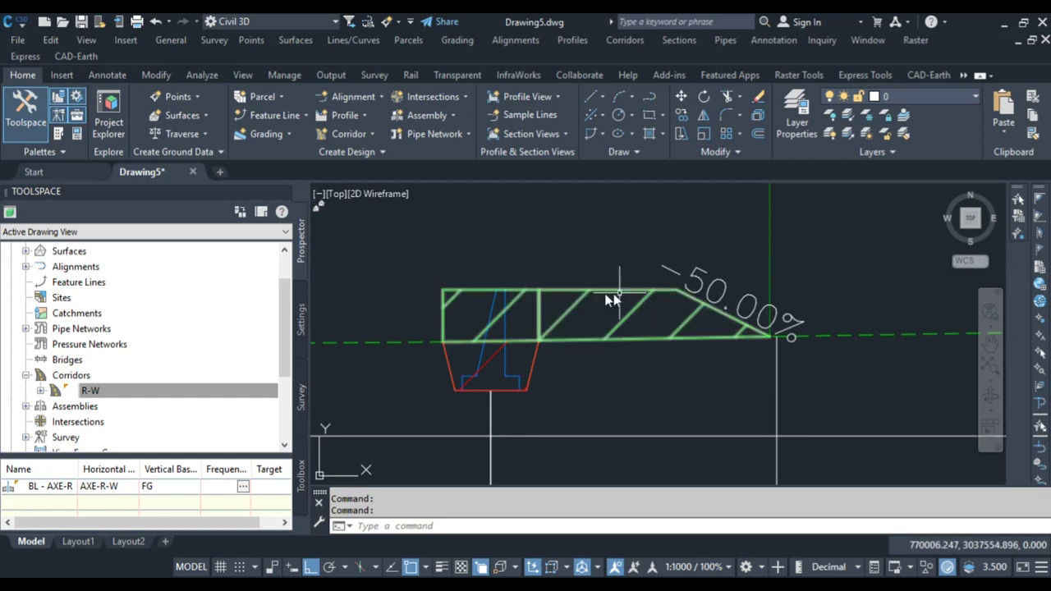
# Examine the cut and fill hatching around the retaining wall in several section views.
pyautogui.moveTo(463, 320); pyautogui.dragTo(561, 293, button='middle')
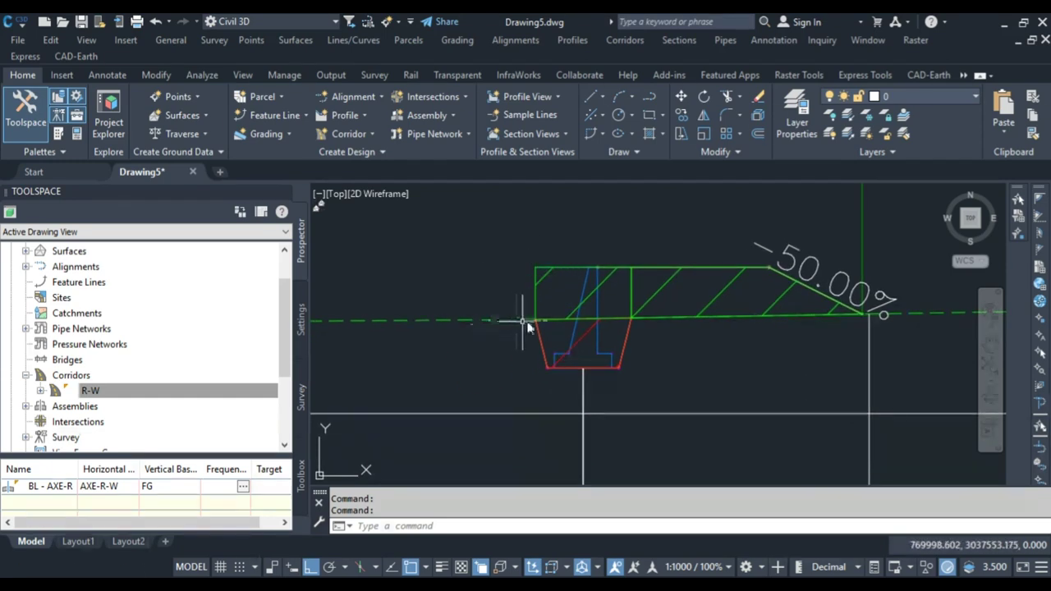
pyautogui.scroll(-2, 580, 351)
pyautogui.scroll(-2, 545, 301)
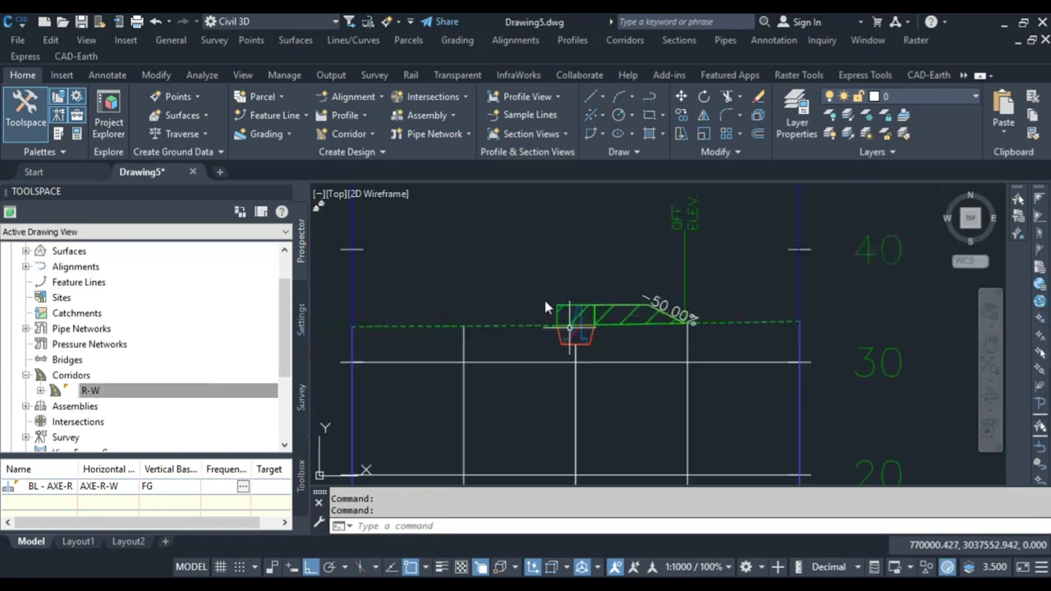
pyautogui.scroll(3, 542, 302)
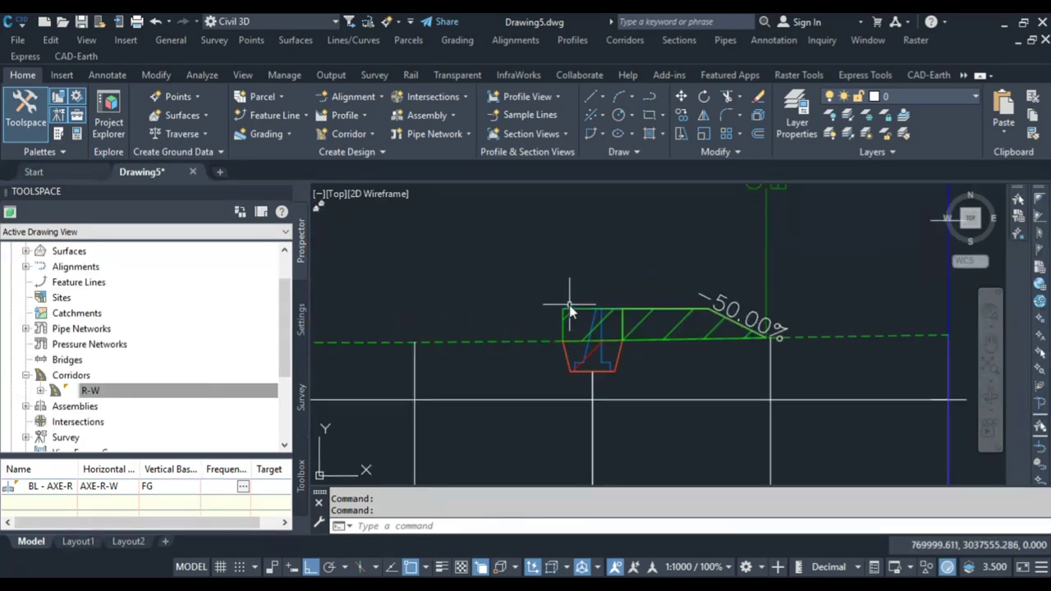
pyautogui.scroll(-3, 556, 323)
pyautogui.scroll(-4, 746, 357)
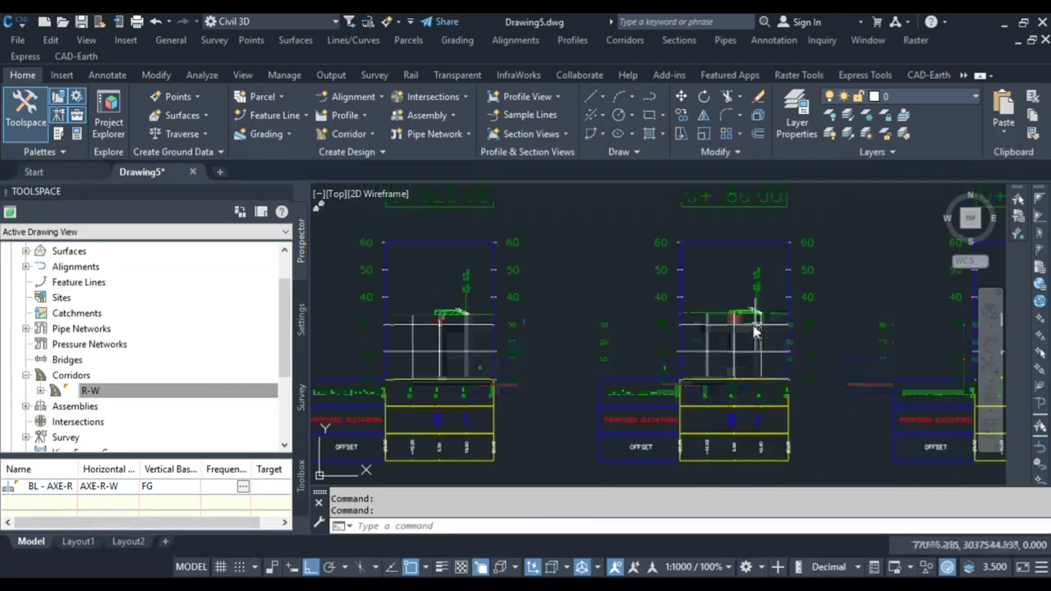
pyautogui.scroll(5, 704, 300)
pyautogui.scroll(3, 728, 305)
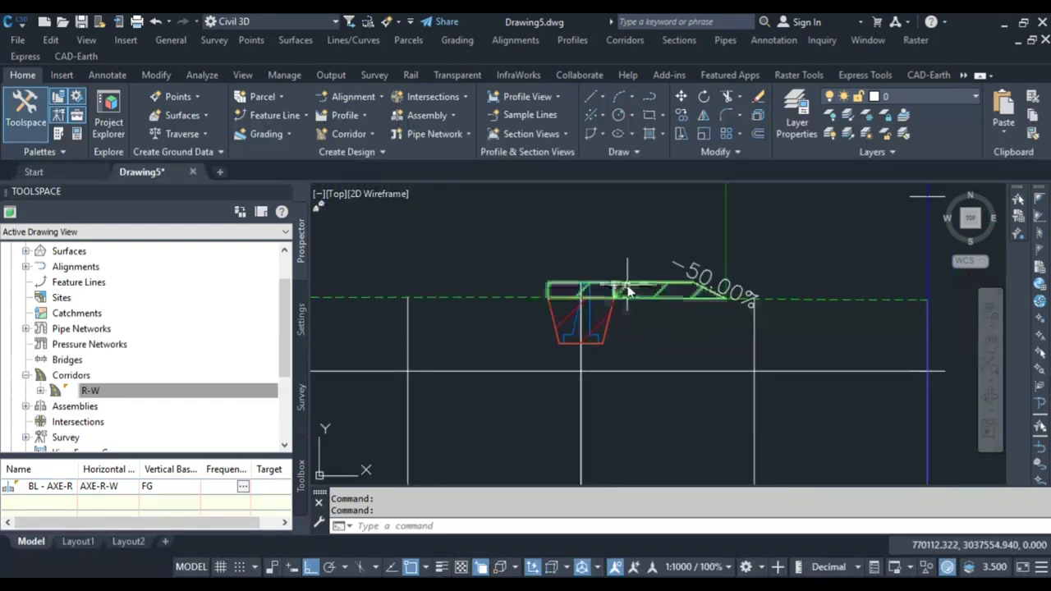
pyautogui.scroll(2, 628, 291)
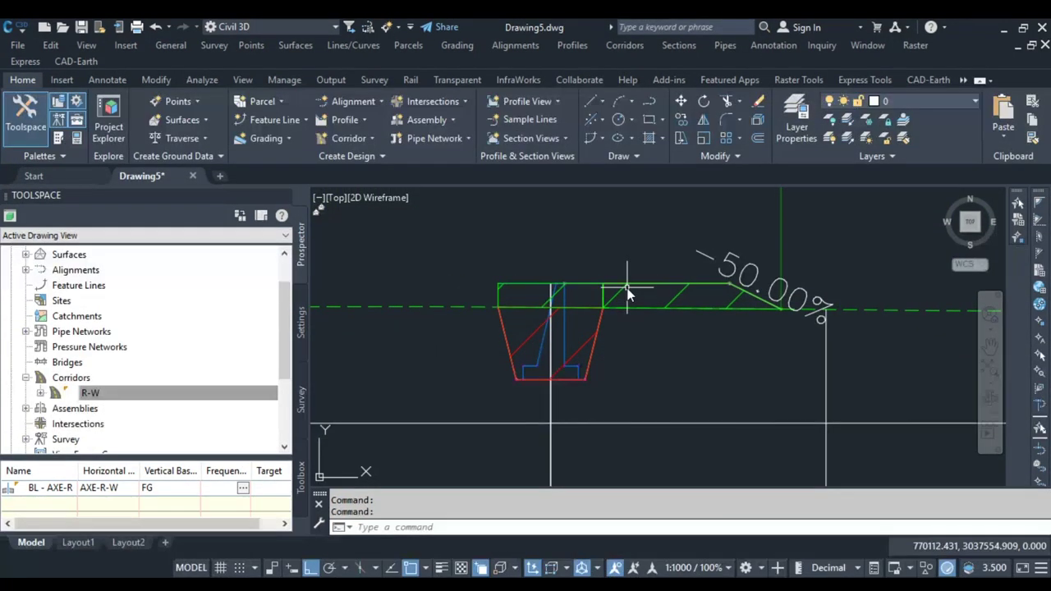
pyautogui.scroll(-3, 628, 291)
pyautogui.scroll(2, 610, 293)
pyautogui.scroll(5, 575, 295)
pyautogui.scroll(-4, 575, 246)
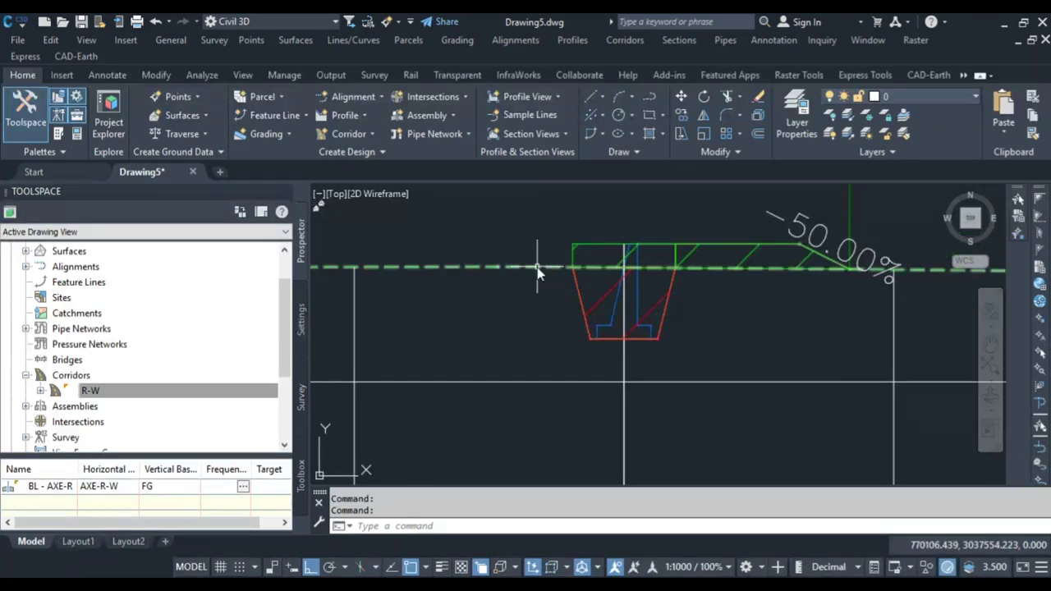
# Mirror the assembly's DaylightBasin subassembly onto the opposite top corner of the retaining wall.
pyautogui.scroll(-8, 604, 275)
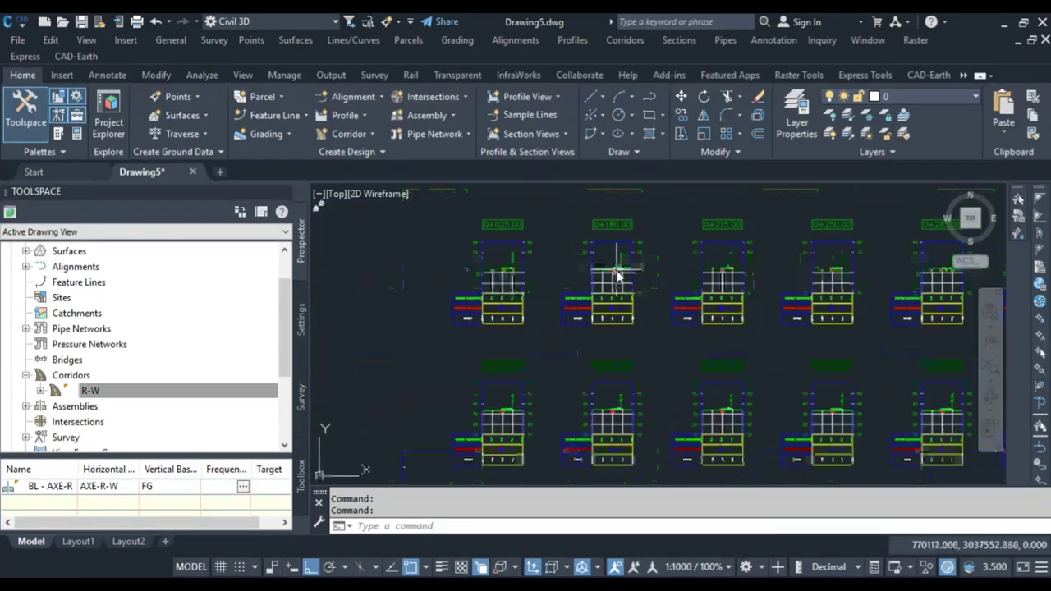
pyautogui.scroll(-4, 618, 277)
pyautogui.moveTo(462, 276); pyautogui.dragTo(696, 261, button='middle')
pyautogui.scroll(12, 657, 275)
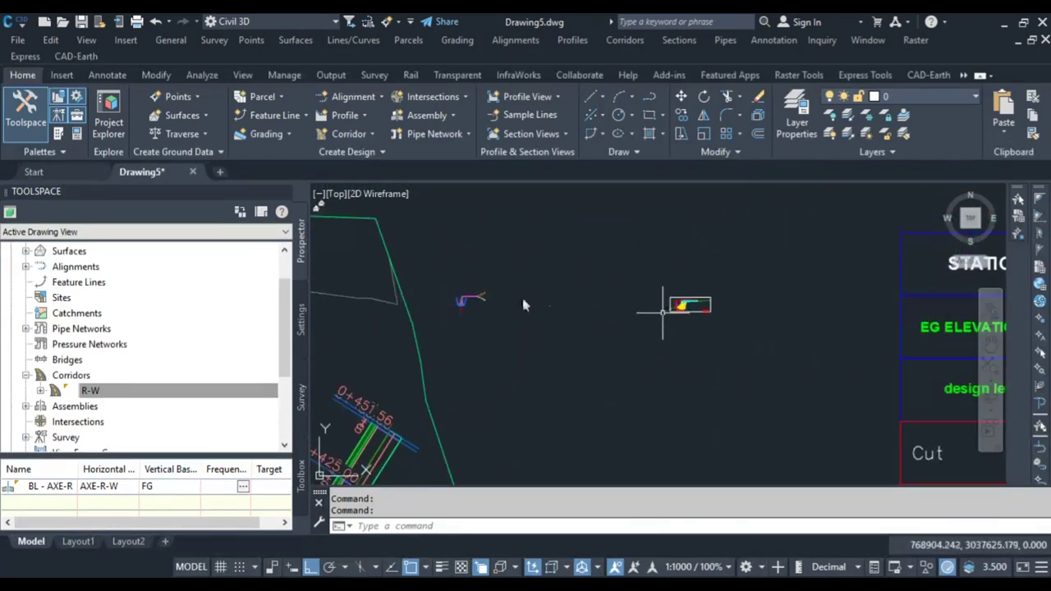
pyautogui.scroll(3, 650, 337)
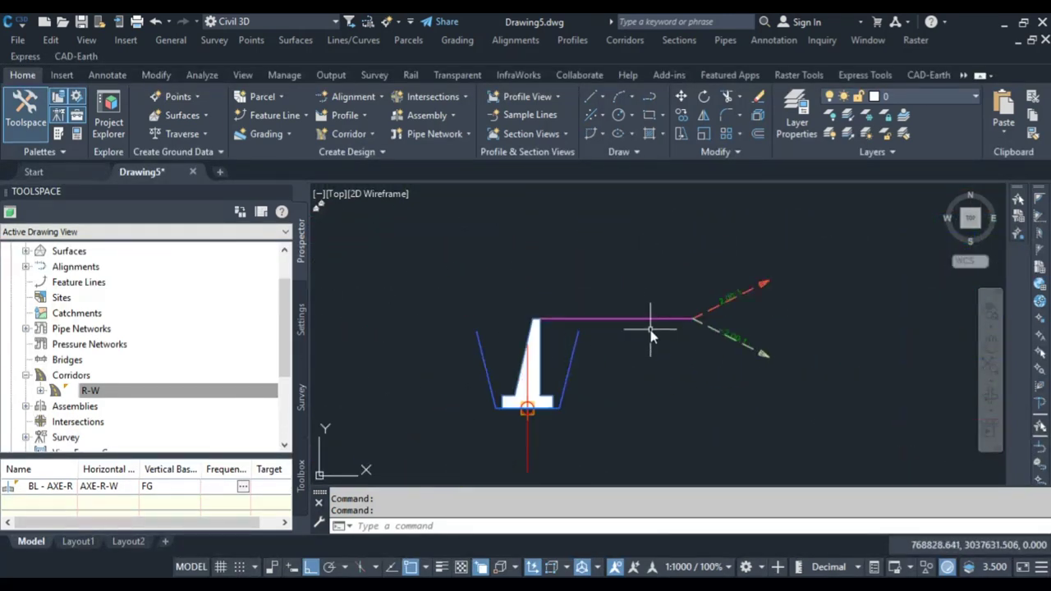
pyautogui.click(655, 321)
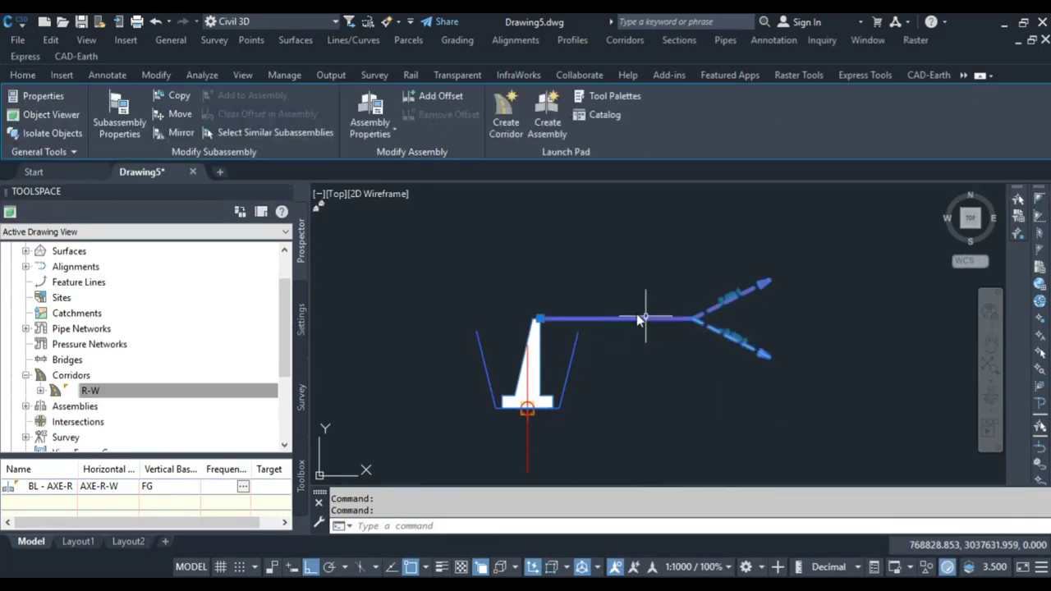
pyautogui.scroll(4, 493, 304)
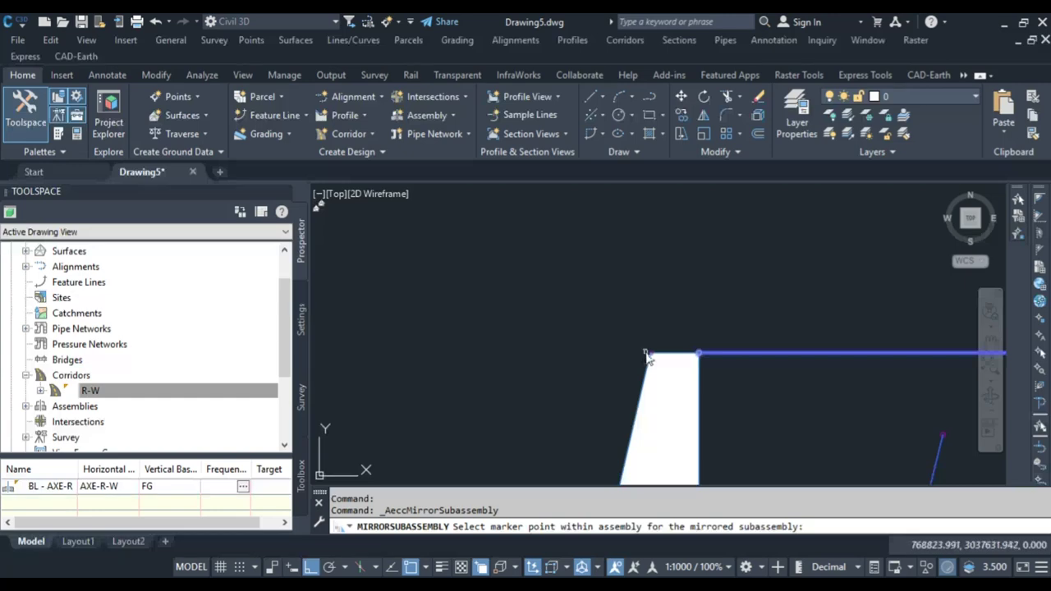
pyautogui.click(649, 355)
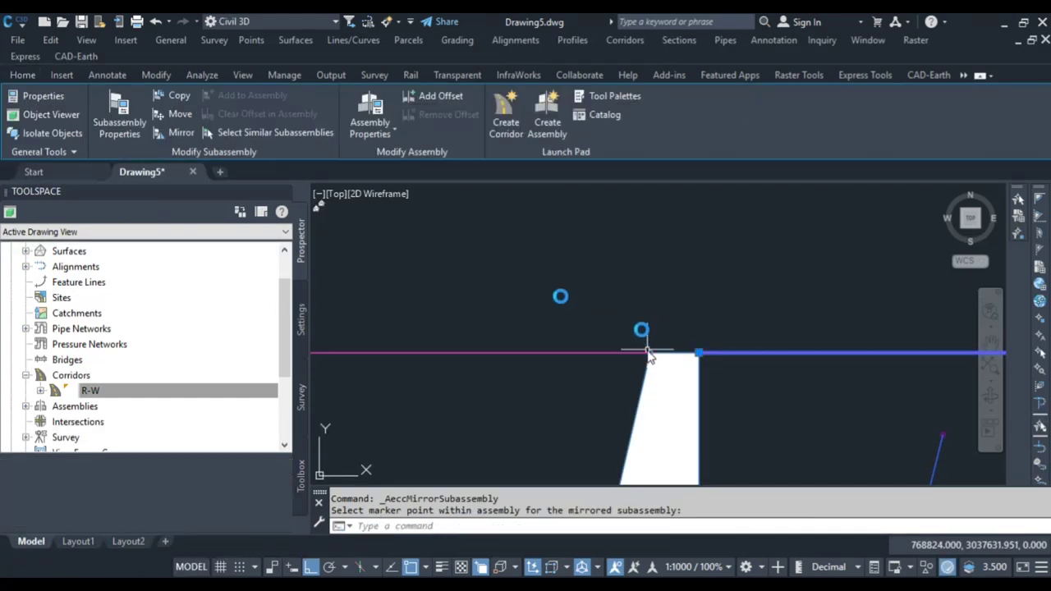
pyautogui.scroll(-4, 563, 296)
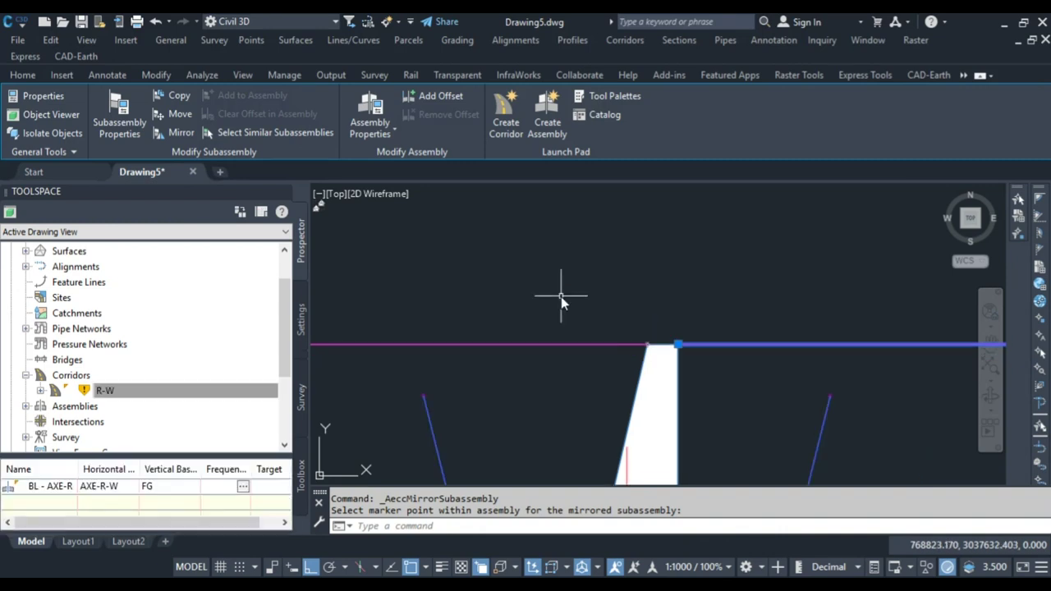
# Set the Foreslope Width of the DaylightBasin subassembly on the wall's left side to 0.010 m.
pyautogui.click(563, 305)
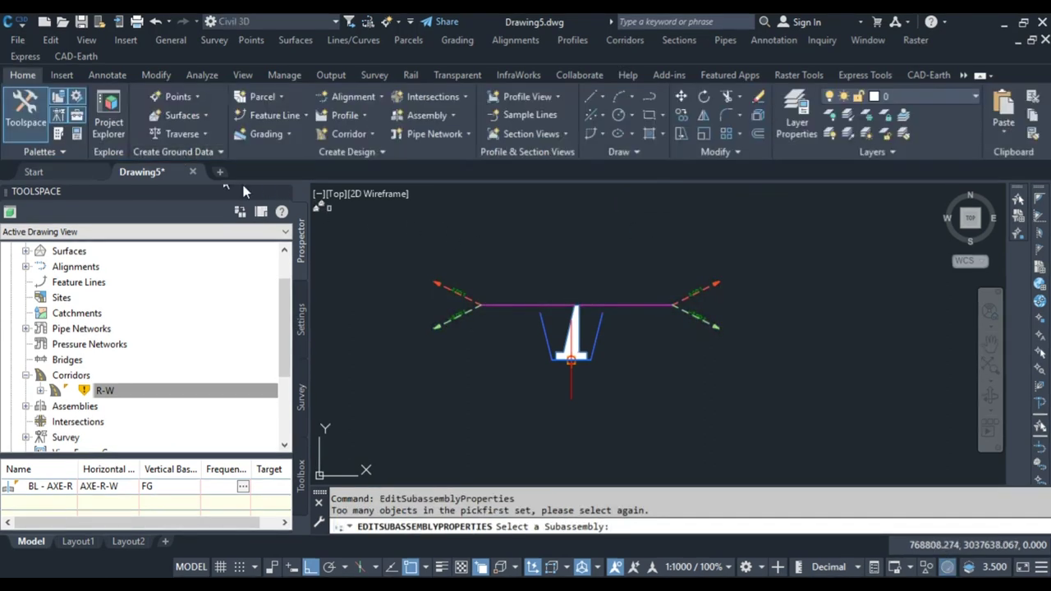
pyautogui.press('Escape')
pyautogui.click(506, 305)
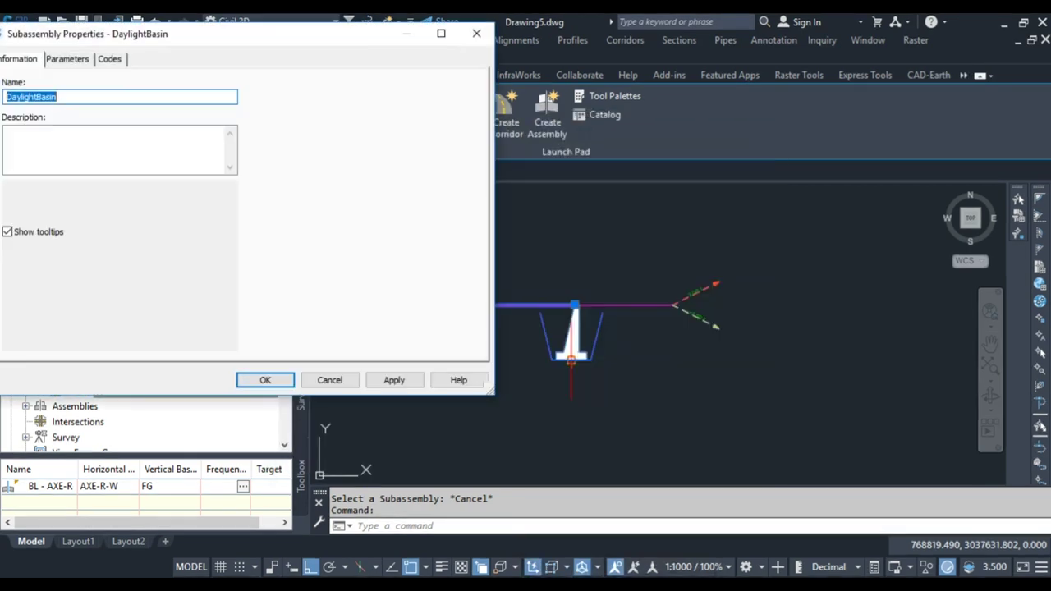
pyautogui.hotkey('ctrl', 'Tab')
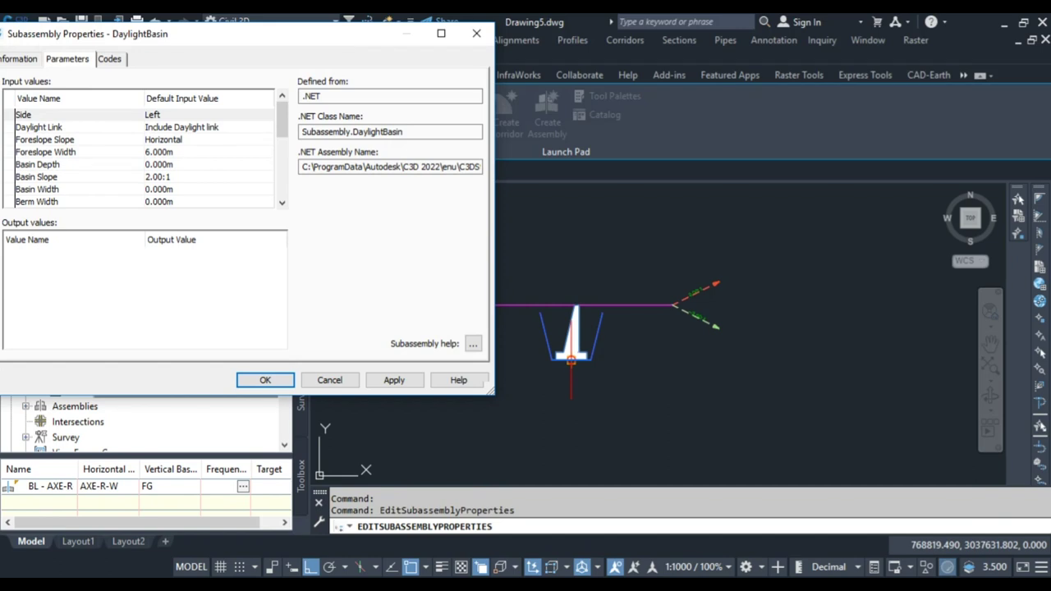
pyautogui.click(209, 152)
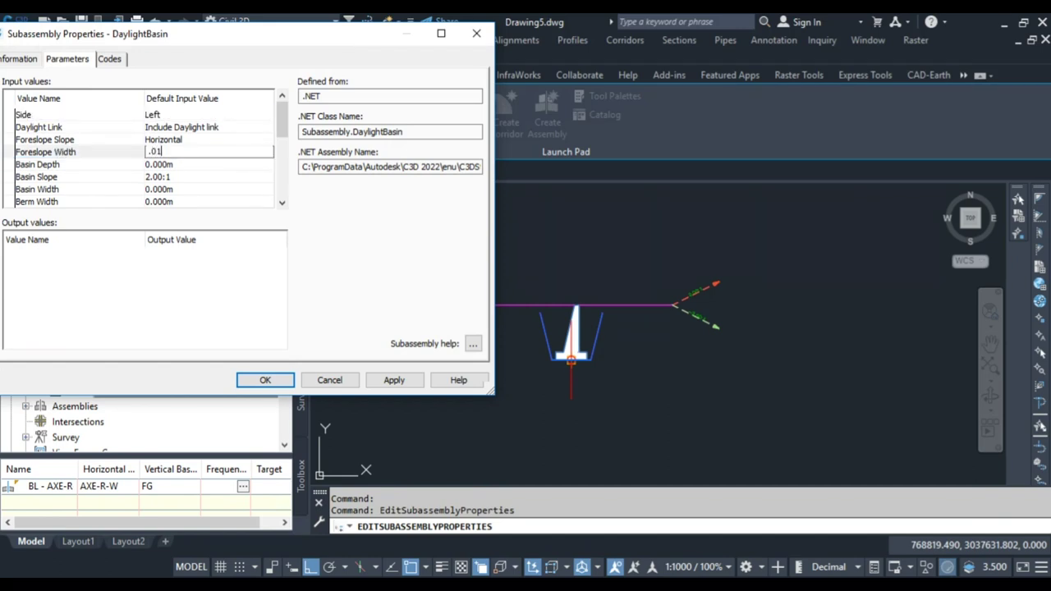
pyautogui.hotkey('alt', 'a')
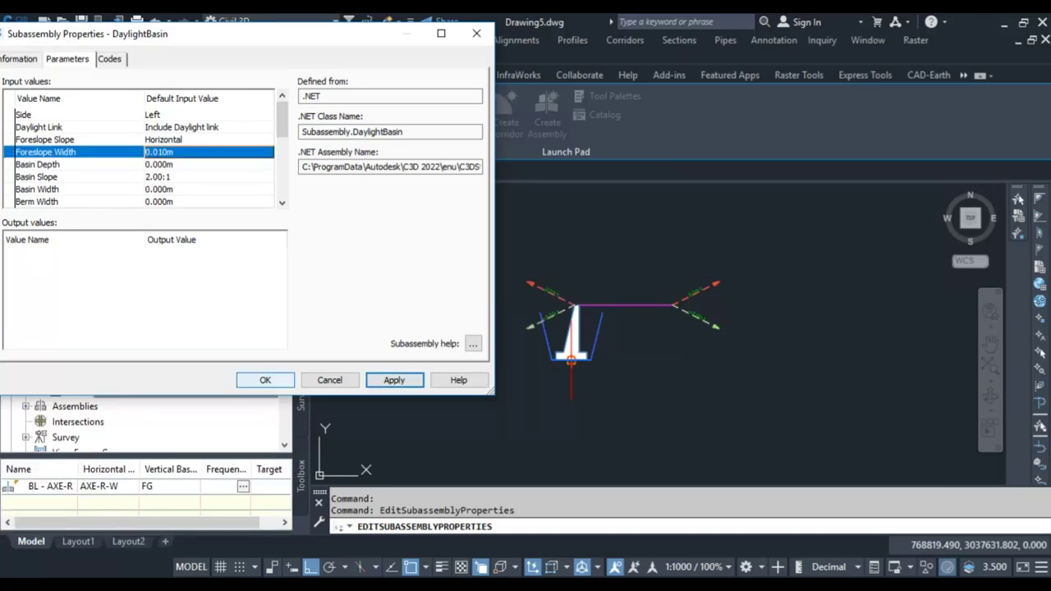
pyautogui.click(265, 379)
# Rebuild the R-W corridor and inspect the updated section views around the retaining wall.
pyautogui.click(132, 393)
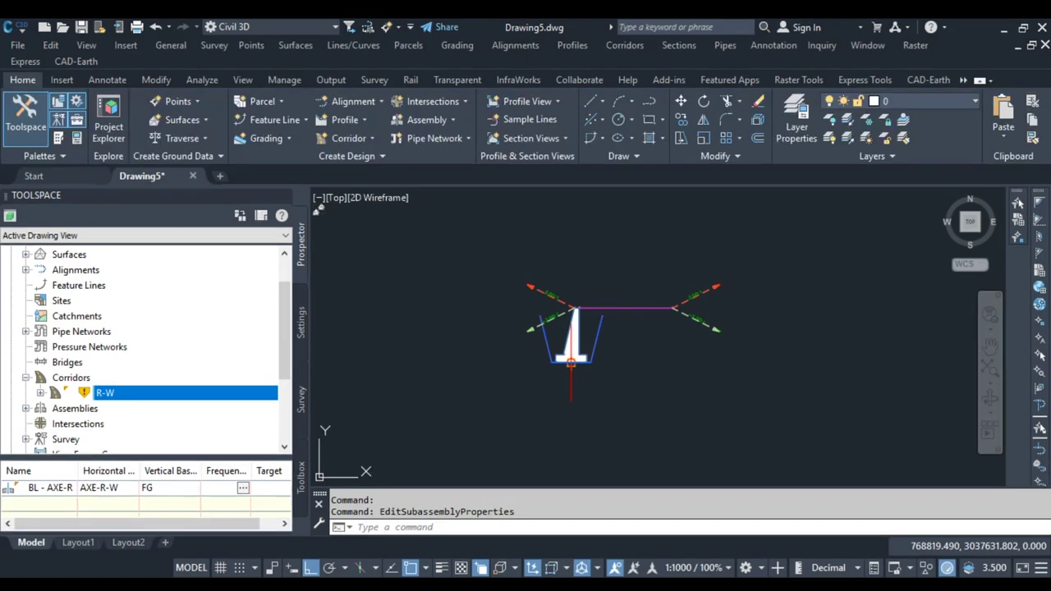
pyautogui.rightClick(104, 392)
pyautogui.click(194, 241)
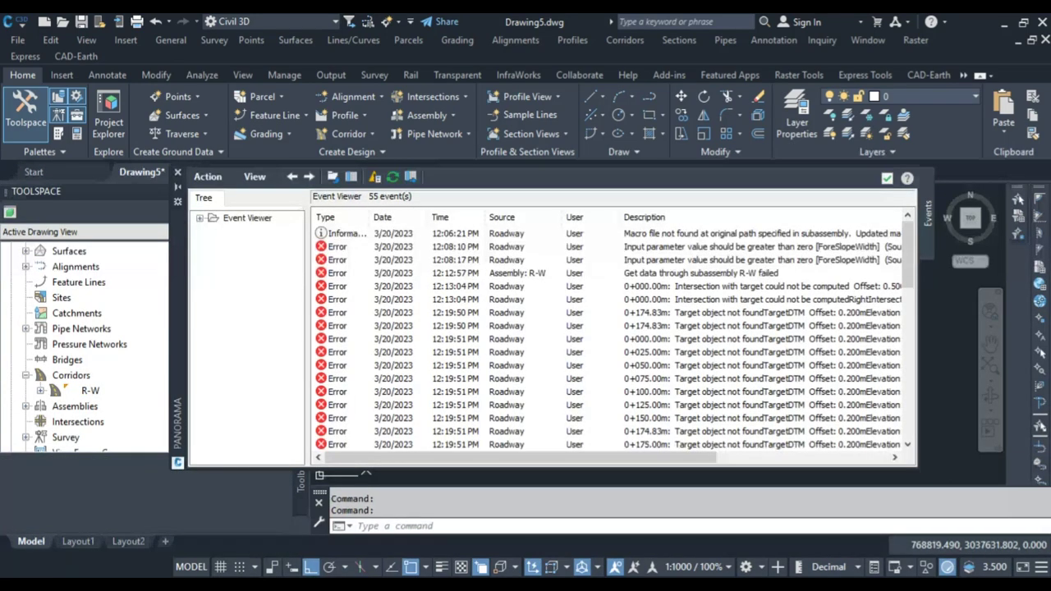
pyautogui.click(91, 391)
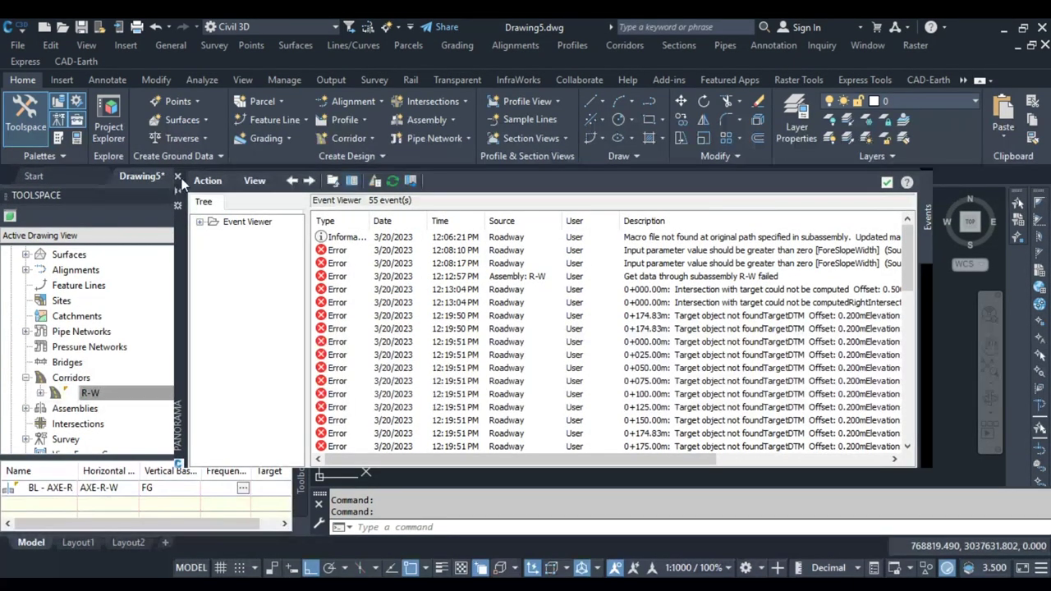
pyautogui.scroll(-10, 637, 331)
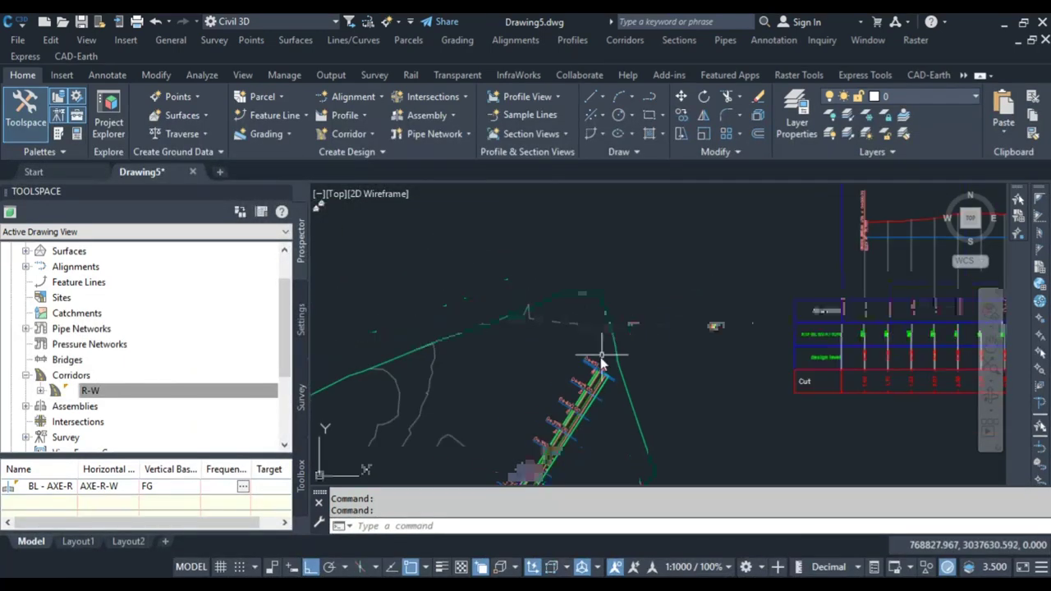
pyautogui.scroll(6, 399, 325)
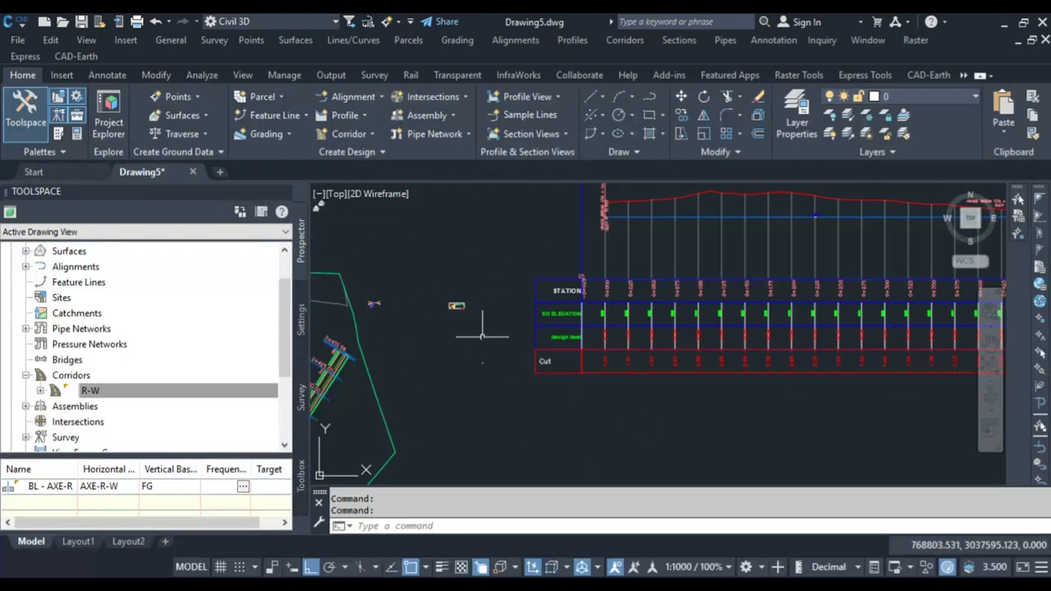
pyautogui.scroll(6, 673, 308)
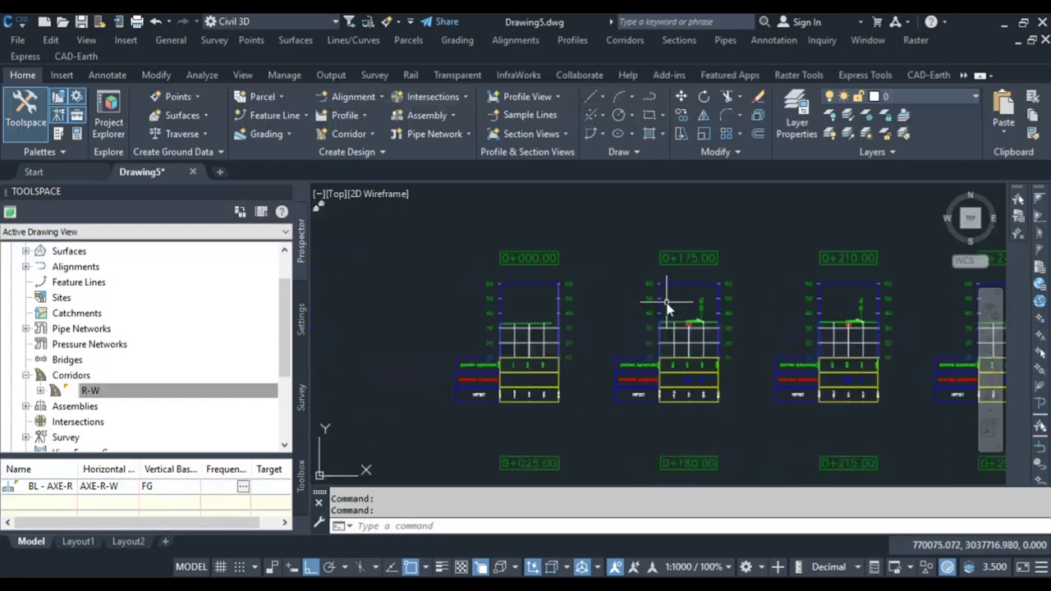
pyautogui.scroll(3, 673, 308)
pyautogui.scroll(-4, 628, 281)
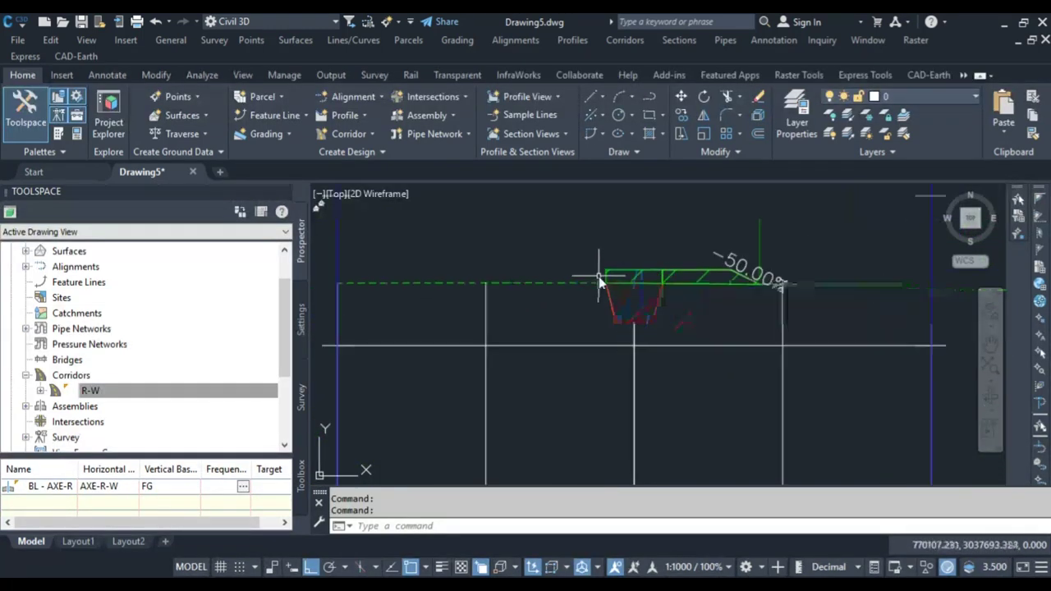
# In the R-W corridor's region targets, set the mirrored DaylightBasin's target surface to EG and rebuild the corridor.
pyautogui.click(168, 392)
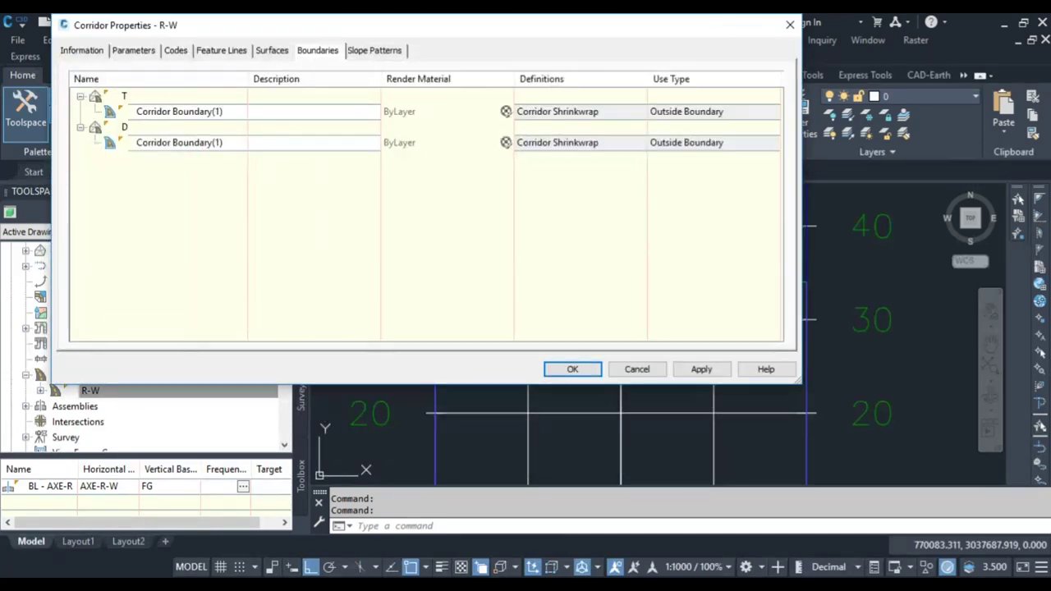
pyautogui.click(133, 50)
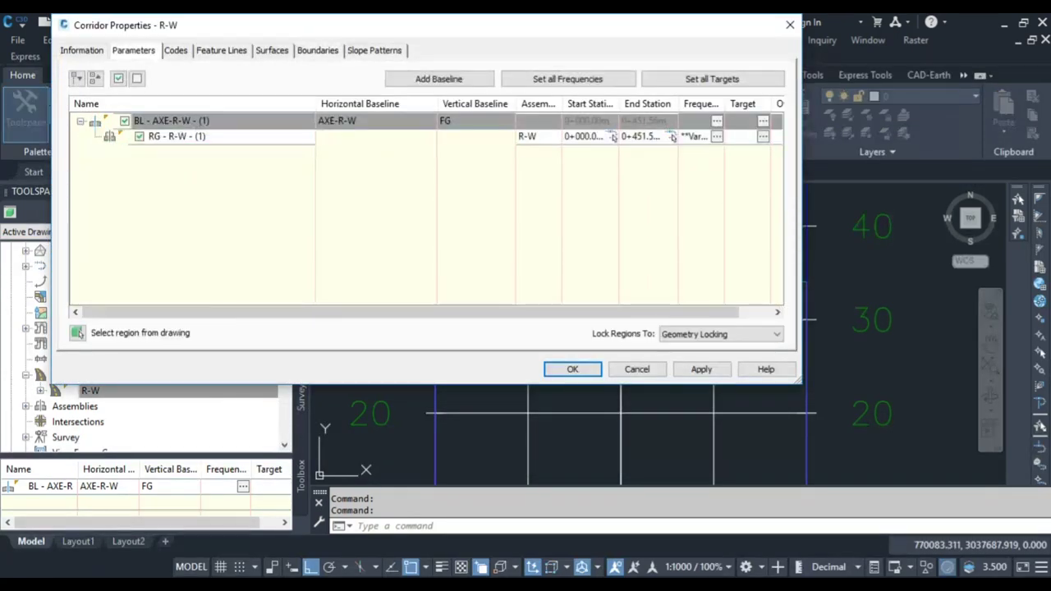
pyautogui.click(763, 136)
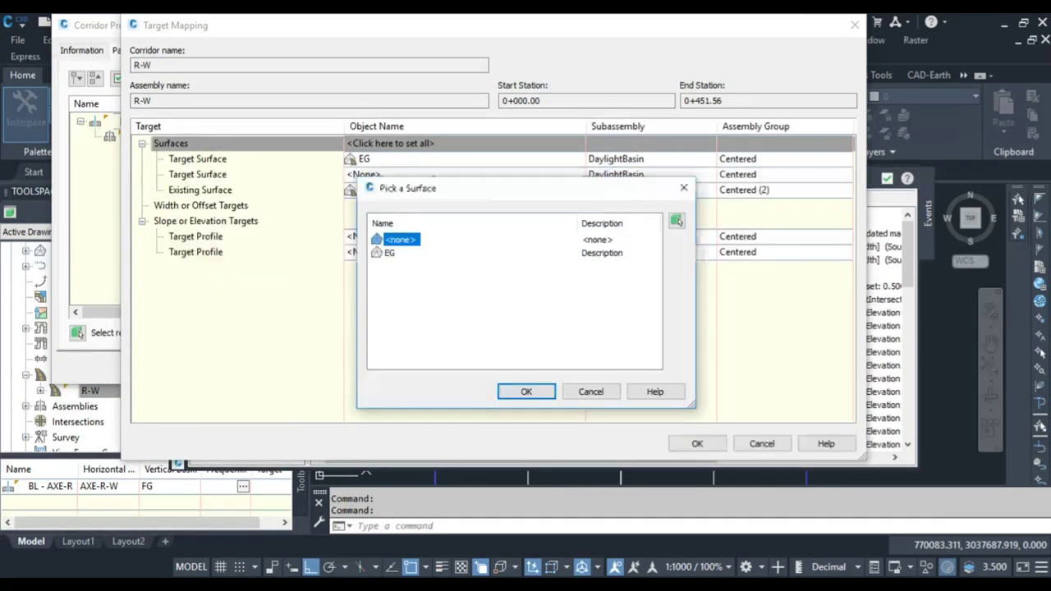
pyautogui.click(389, 253)
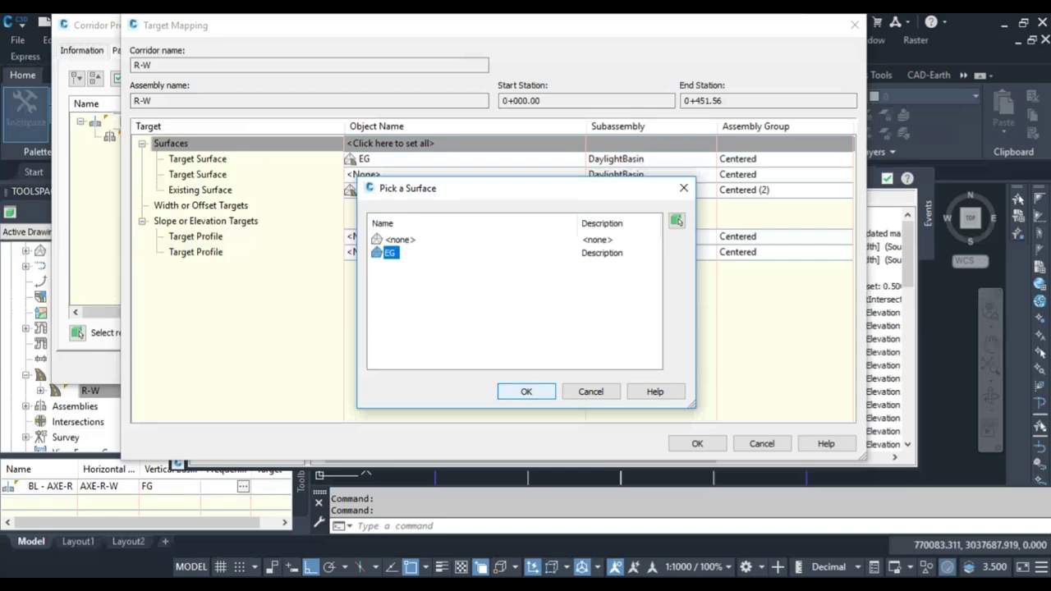
pyautogui.press('Return')
pyautogui.press('Return')
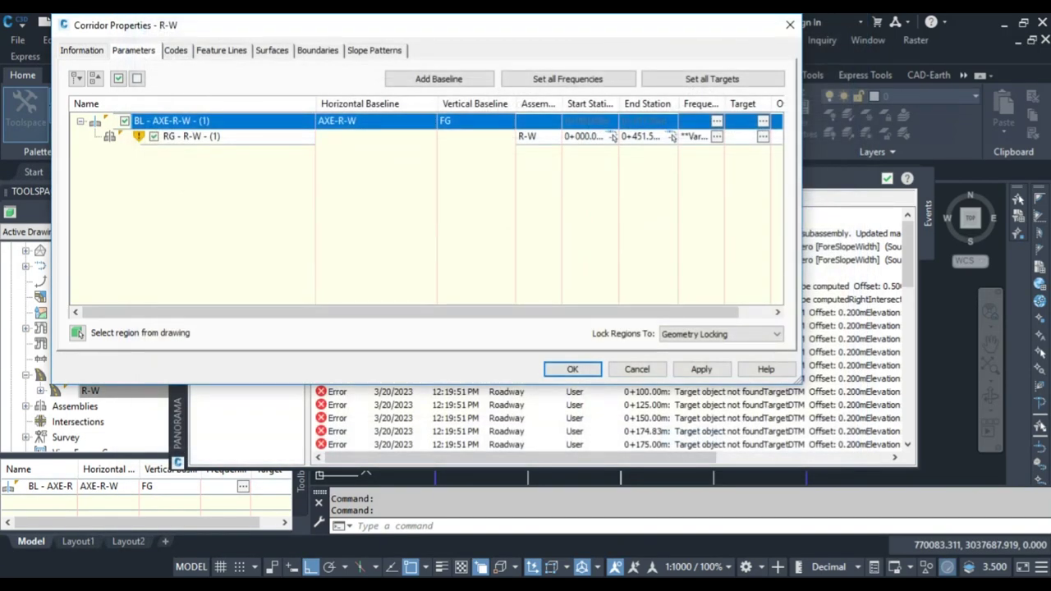
pyautogui.press('Return')
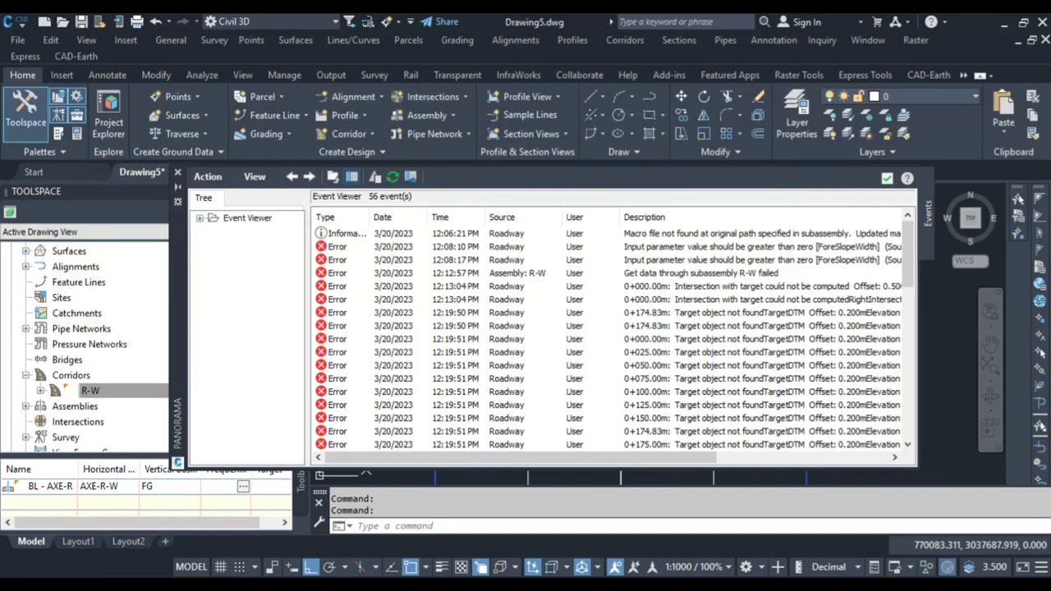
pyautogui.click(177, 173)
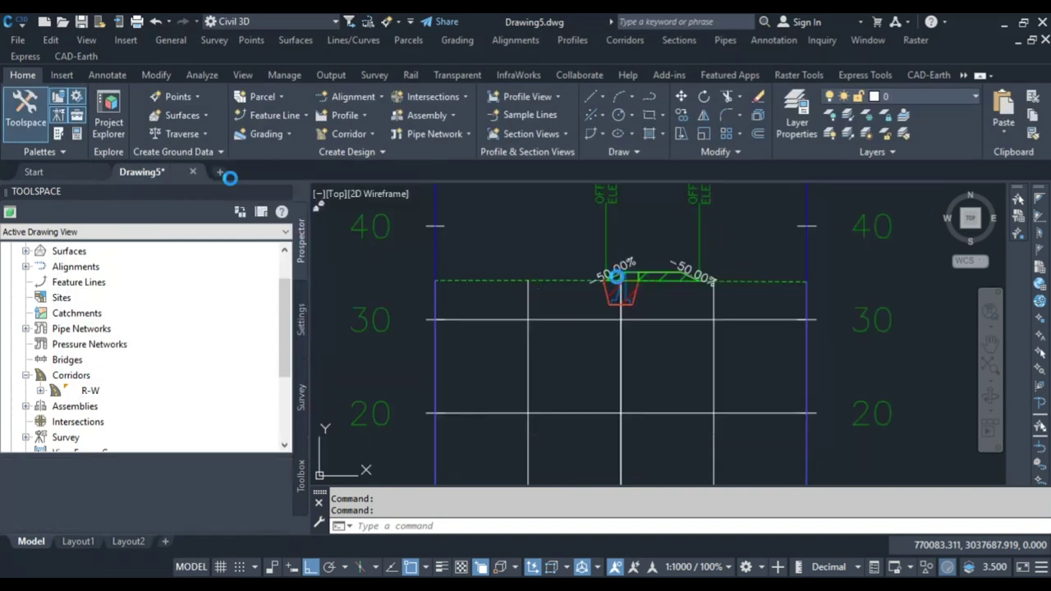
# Examine the daylight slopes and the cut and fill hatching on both sides of the wall in several section views.
pyautogui.press('Escape')
pyautogui.scroll(8, 616, 280)
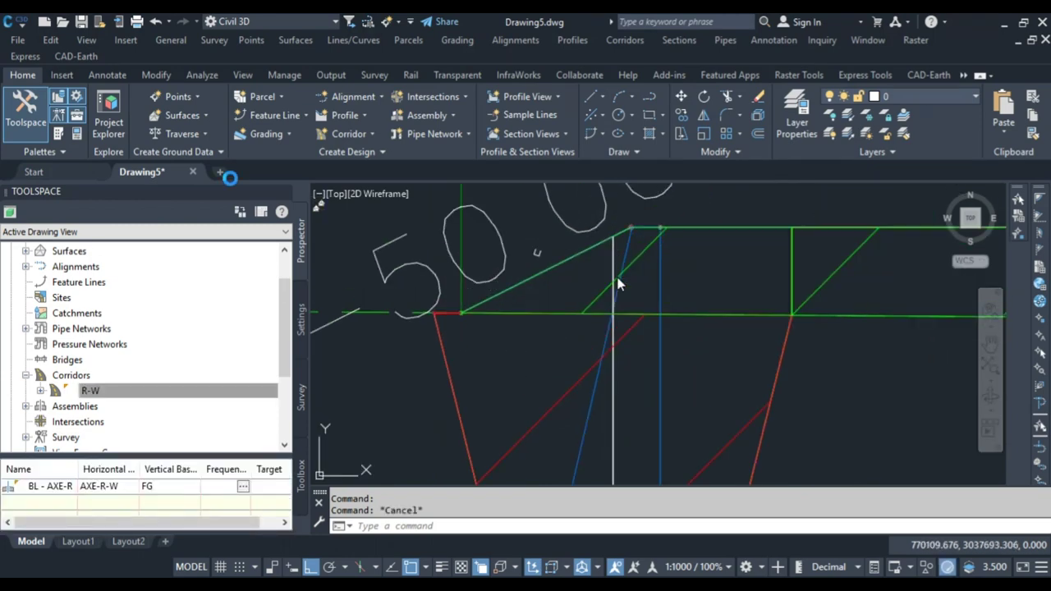
pyautogui.scroll(-6, 507, 309)
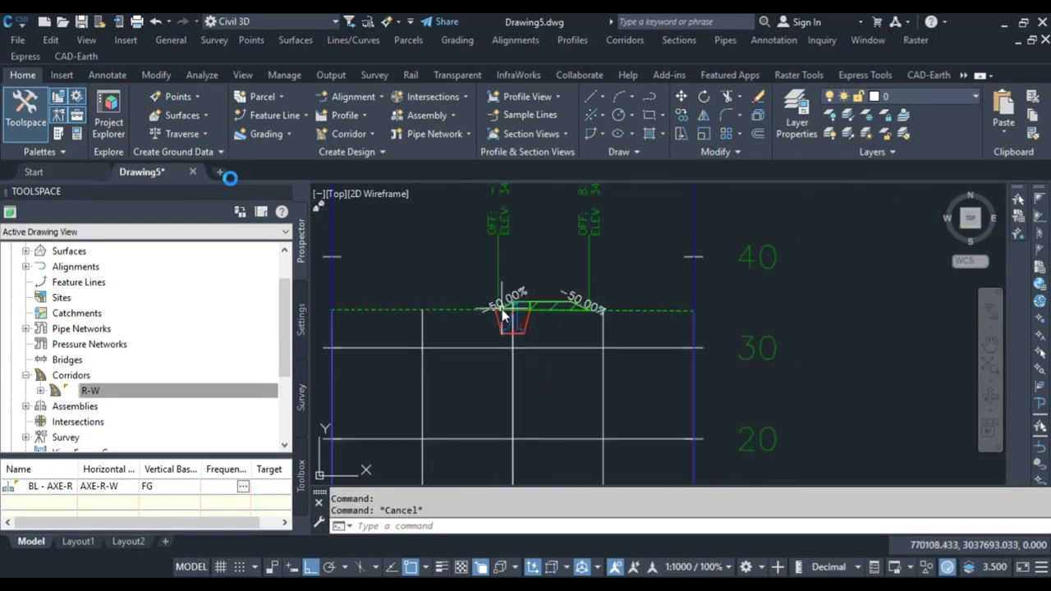
pyautogui.scroll(-5, 507, 315)
pyautogui.scroll(8, 567, 316)
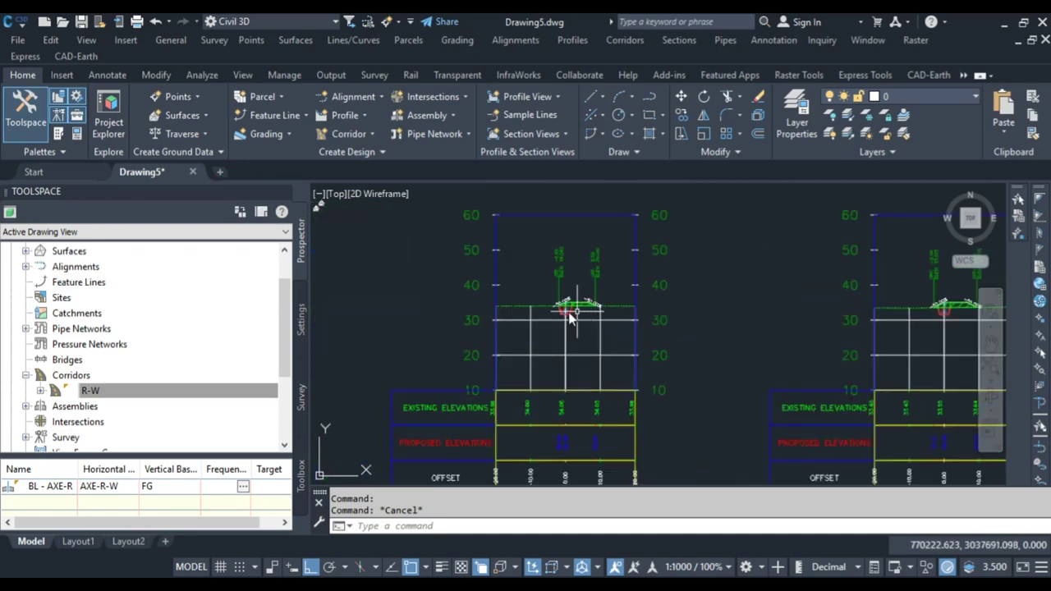
pyautogui.moveTo(725, 345); pyautogui.dragTo(424, 296, button='middle')
pyautogui.scroll(-5, 668, 291)
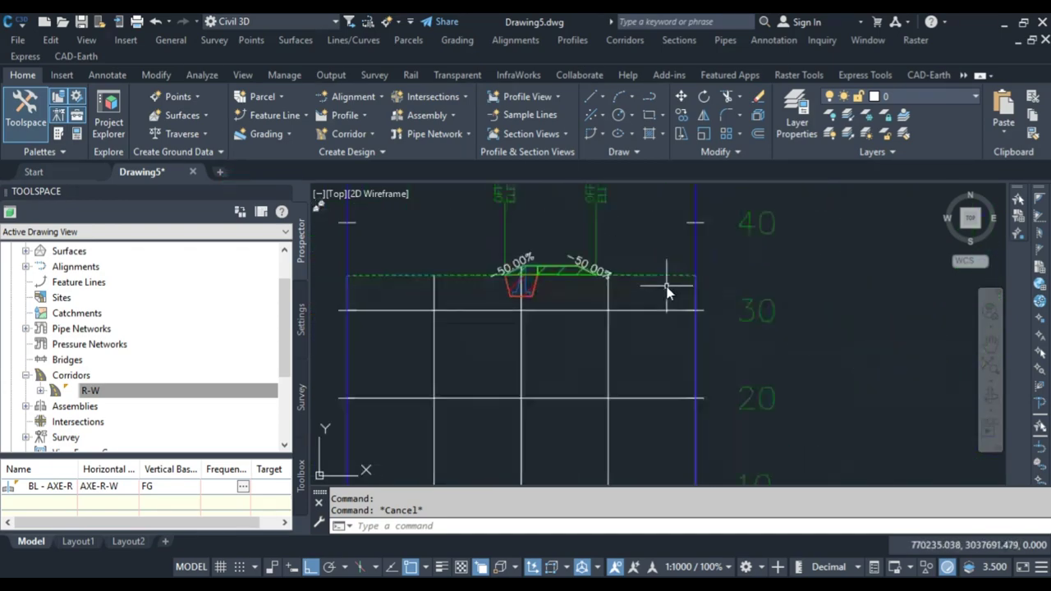
pyautogui.scroll(-4, 752, 306)
pyautogui.scroll(9, 722, 284)
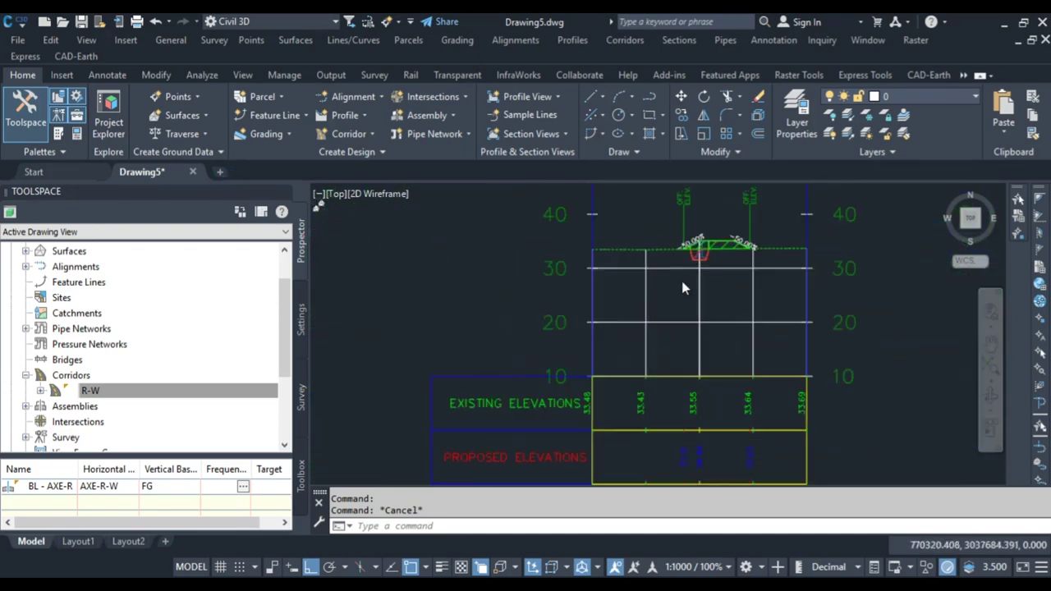
pyautogui.moveTo(736, 253); pyautogui.dragTo(645, 314, button='middle')
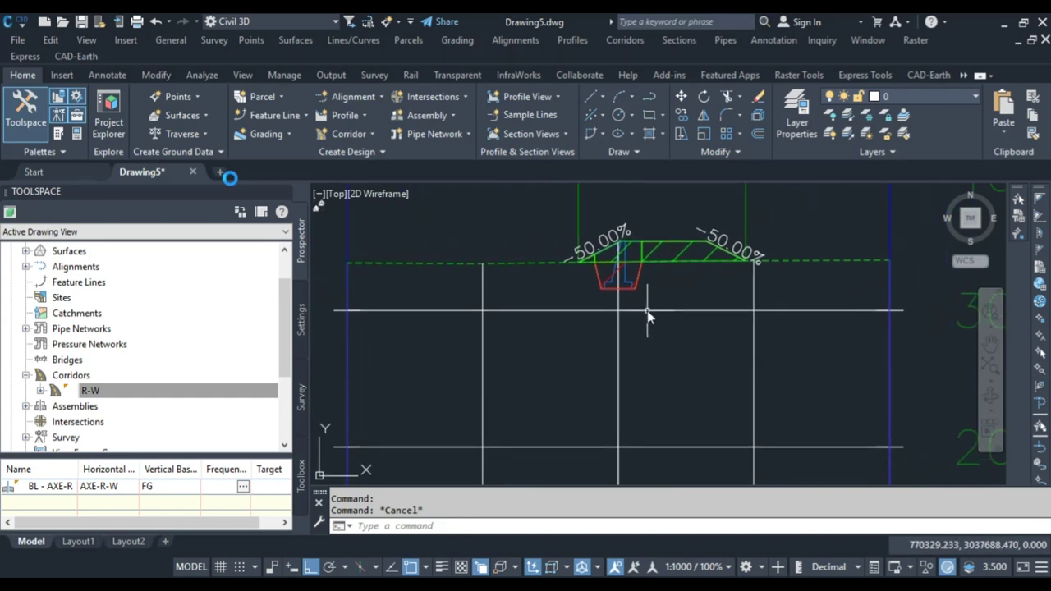
# Add a Material volume table in the Basic style to Section View Group - 1, including Ground Removed and Ground Fill.
pyautogui.click(647, 309)
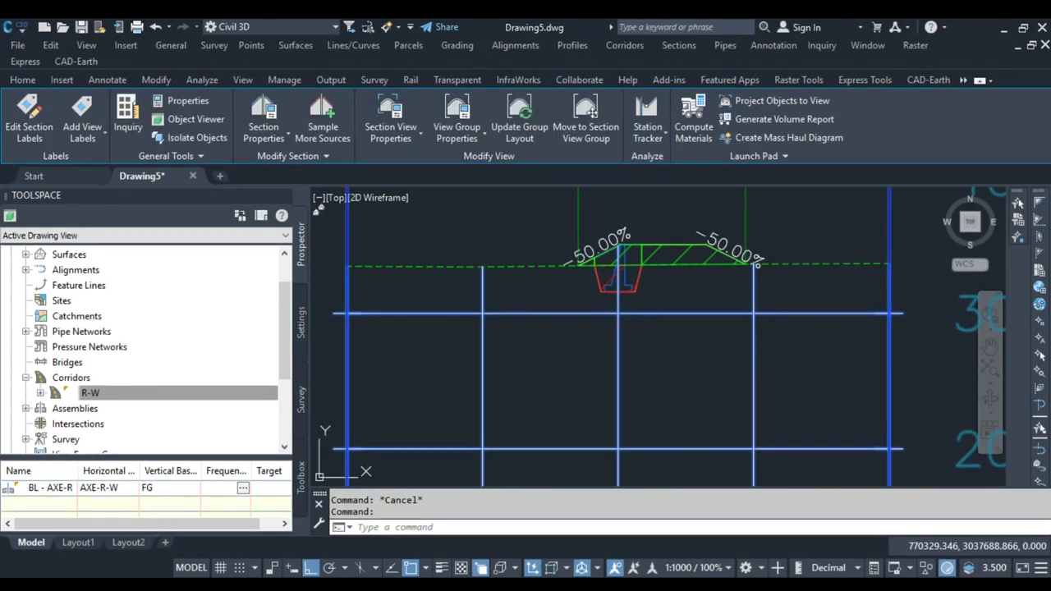
pyautogui.click(457, 123)
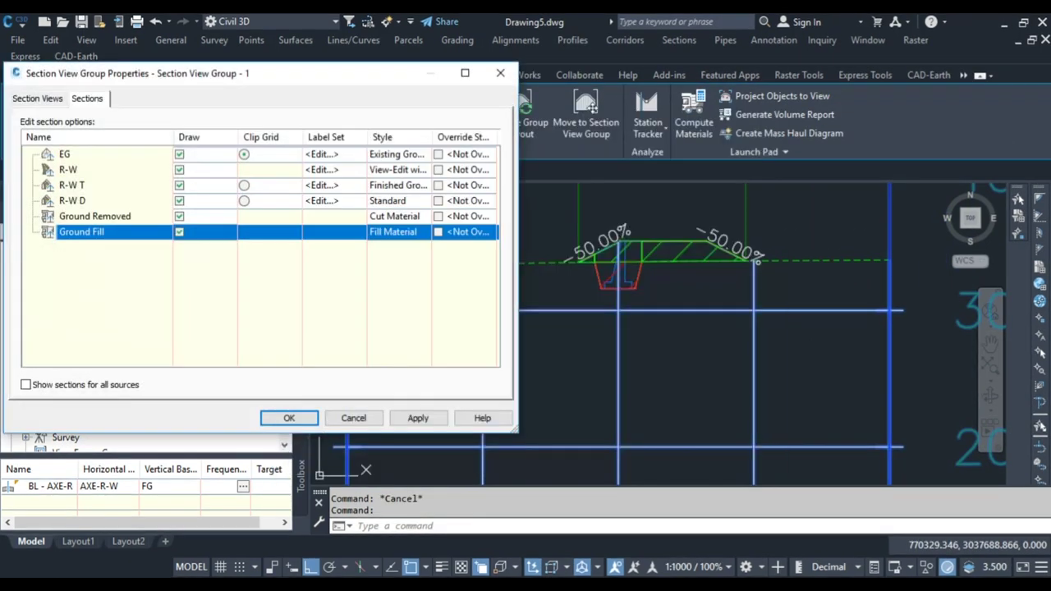
pyautogui.hotkey('ctrl', 'shift', 'Tab')
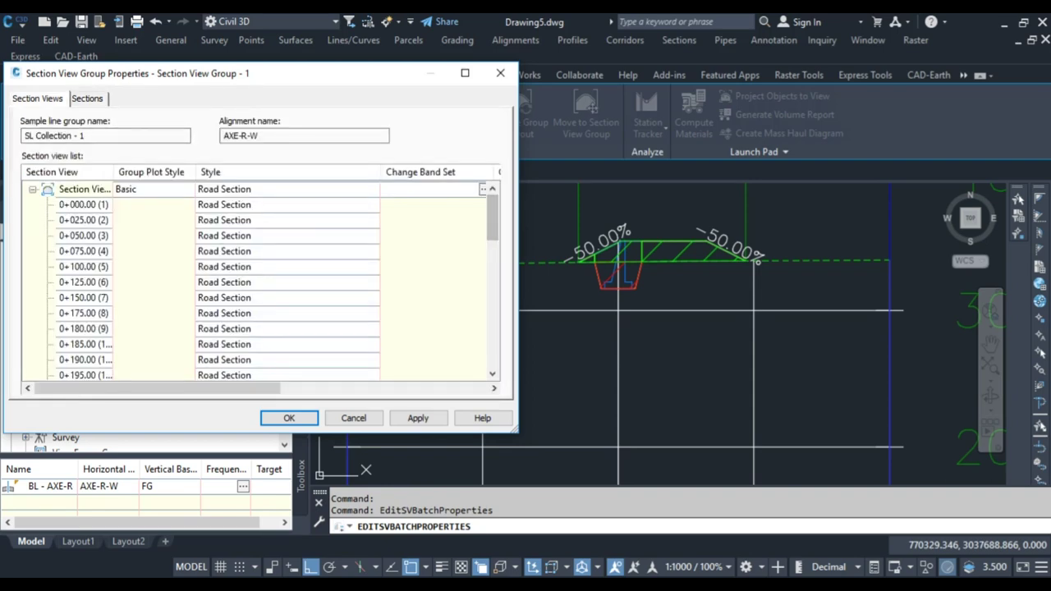
pyautogui.moveTo(156, 388); pyautogui.dragTo(253, 388)
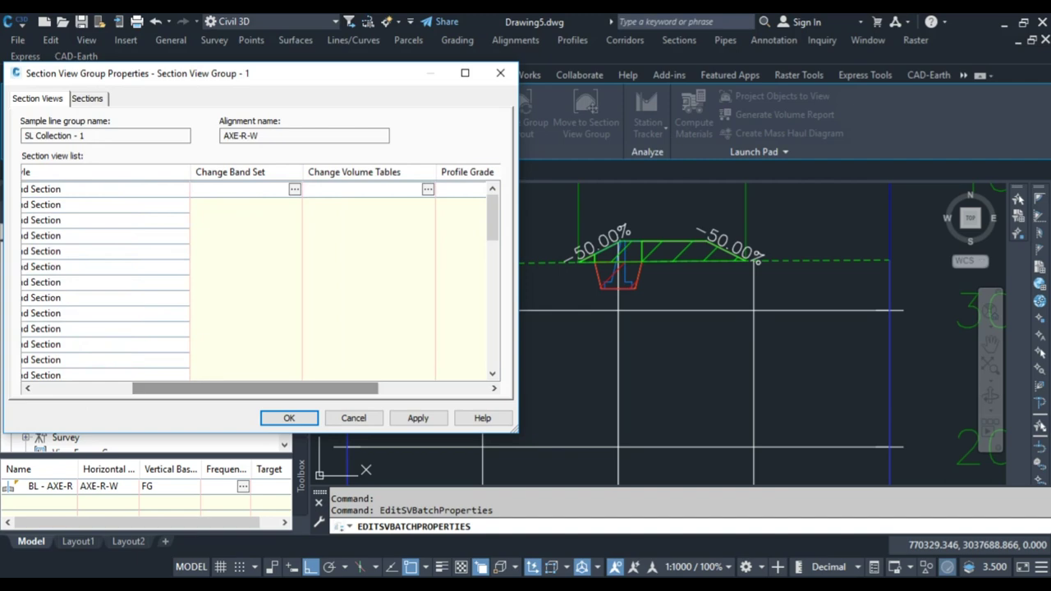
pyautogui.click(98, 188)
pyautogui.click(427, 189)
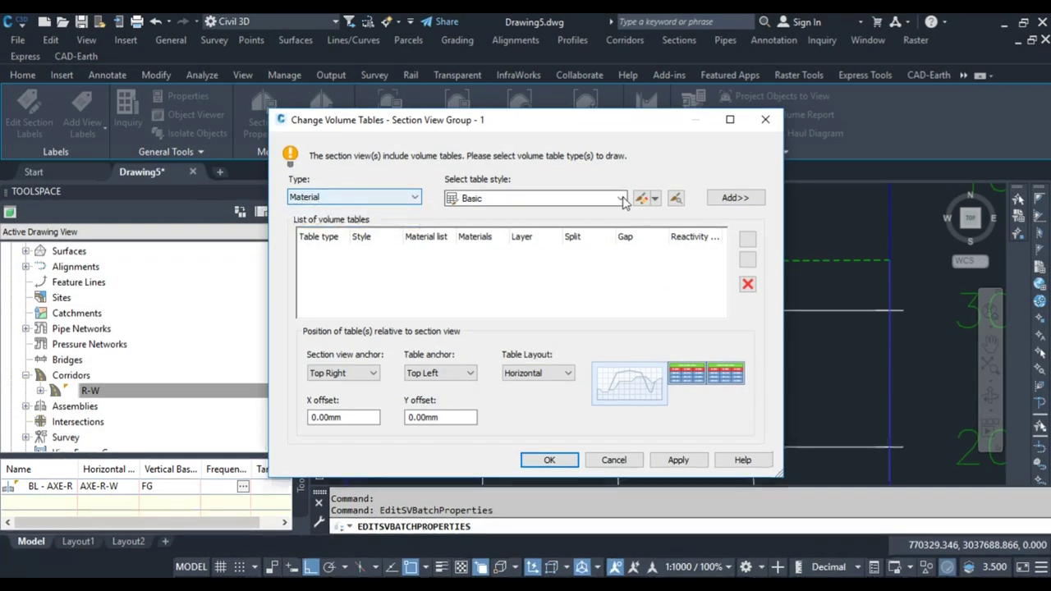
pyautogui.click(735, 199)
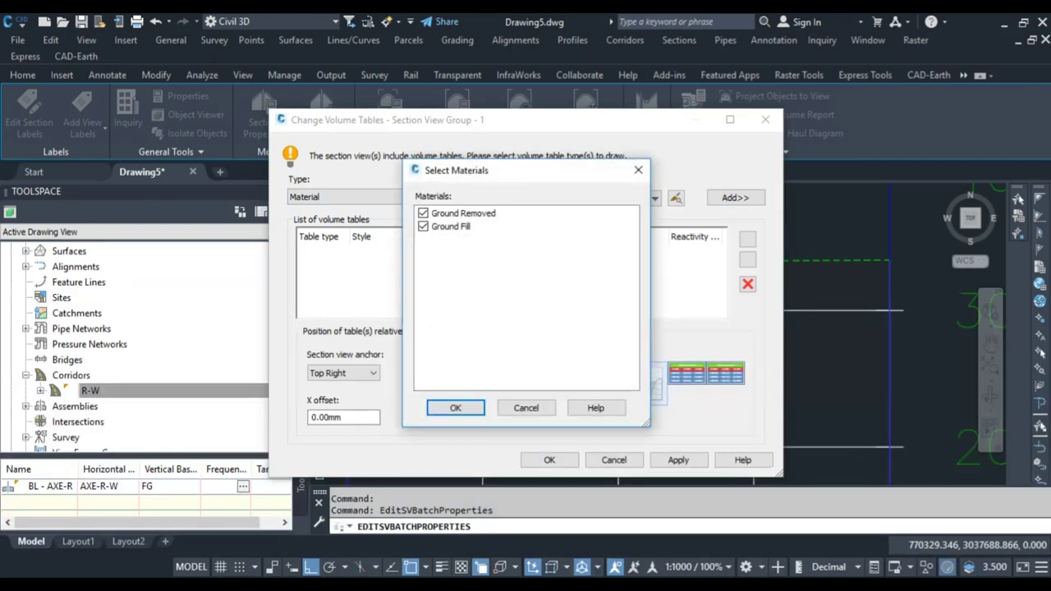
pyautogui.click(456, 226)
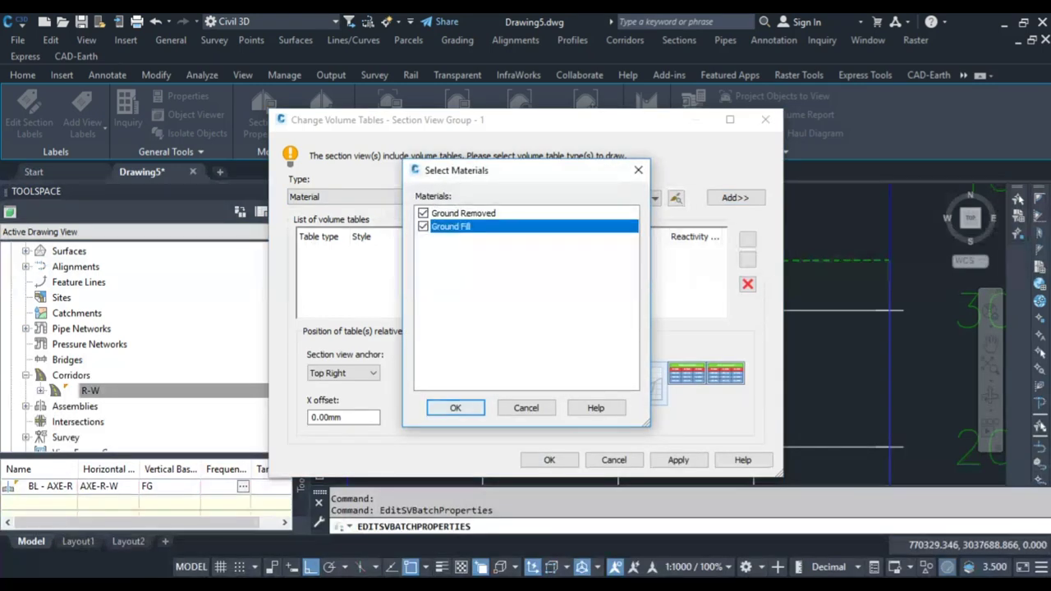
pyautogui.click(455, 408)
# Set the Basic table style's title, header and data text heights to 2 mm for the material volume table.
pyautogui.click(394, 254)
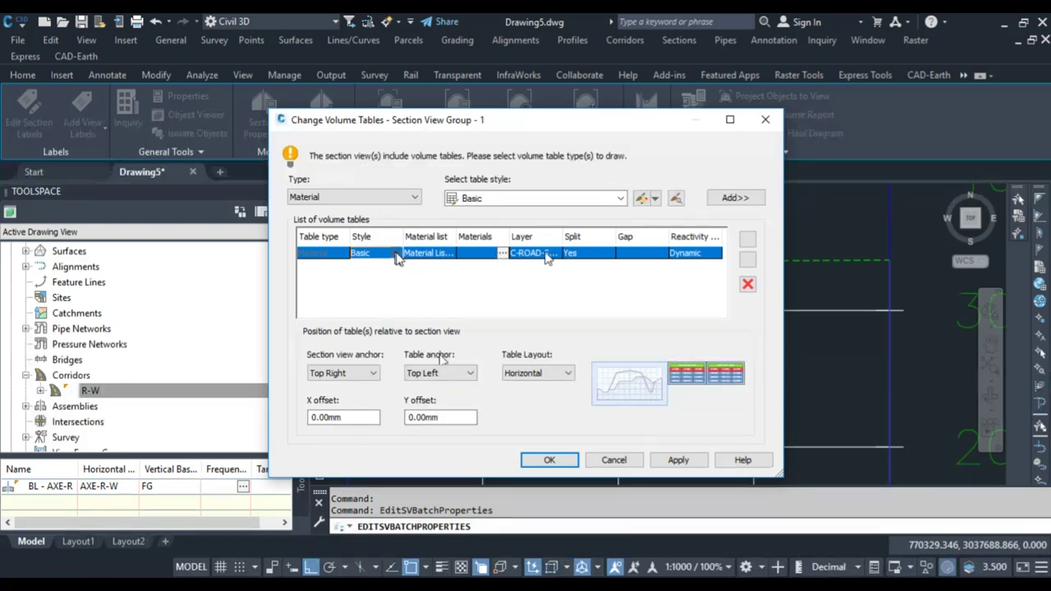
pyautogui.click(396, 256)
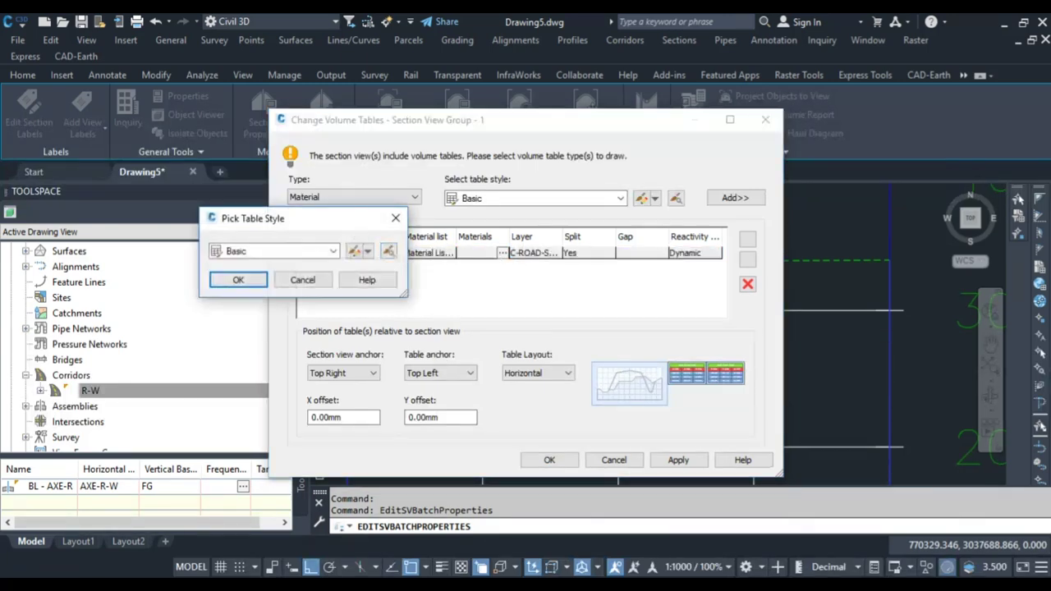
pyautogui.click(359, 250)
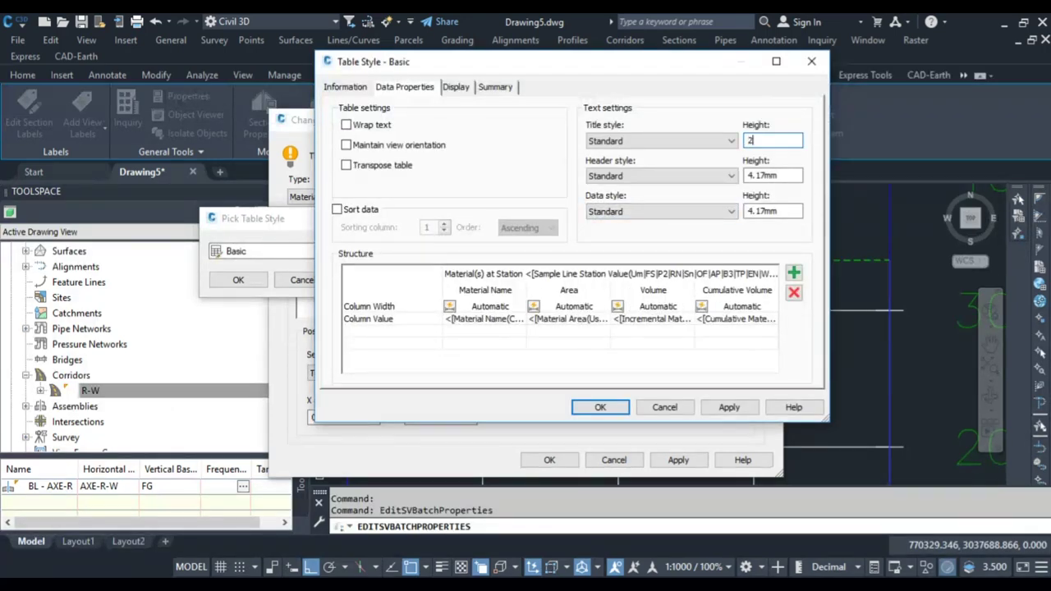
pyautogui.press('BackSpace')
pyautogui.press('BackSpace')
pyautogui.press('BackSpace')
pyautogui.press('BackSpace')
pyautogui.press('BackSpace')
pyautogui.press('BackSpace')
pyautogui.write('22')
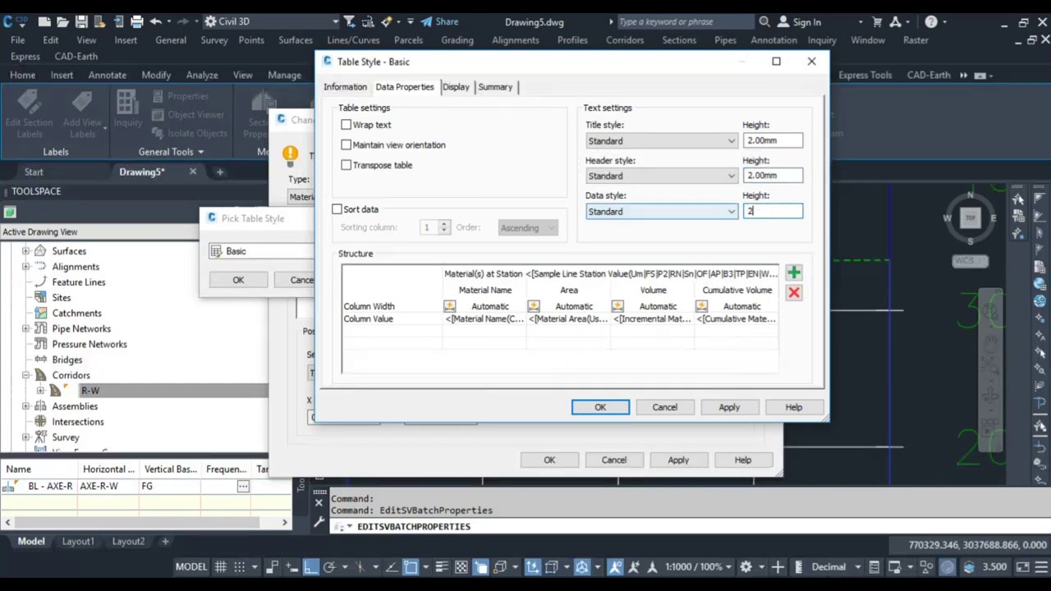
pyautogui.click(600, 407)
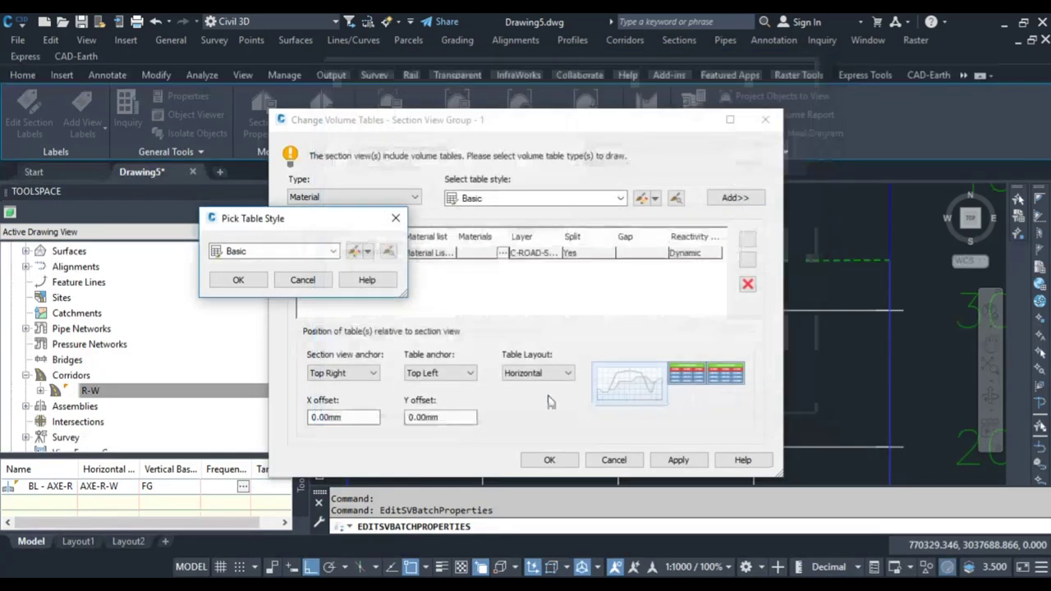
pyautogui.click(239, 280)
# Apply the material volume table to the section views of Section View Group - 1.
pyautogui.click(676, 460)
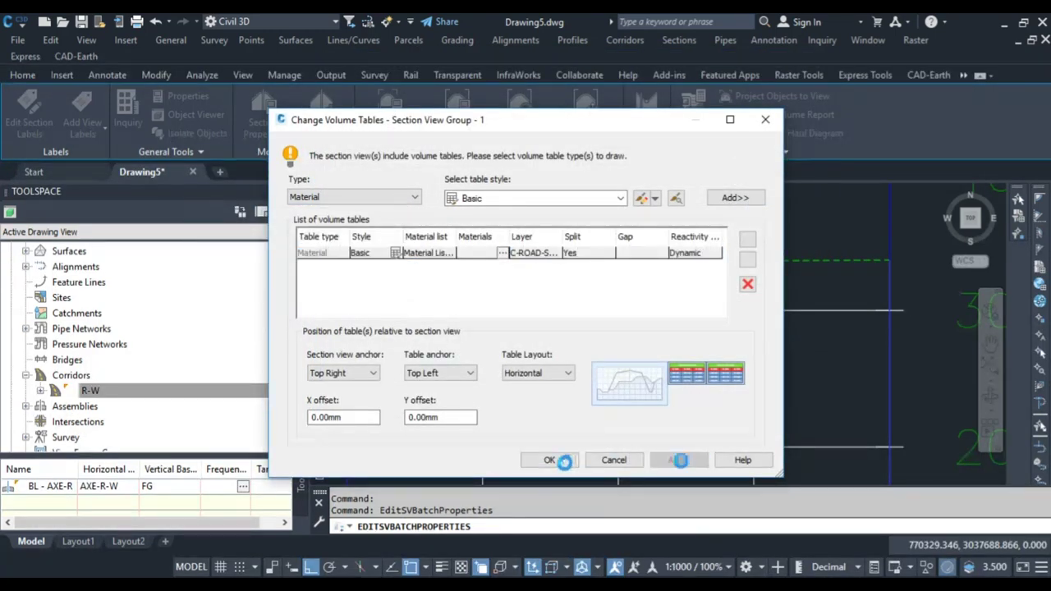
pyautogui.click(549, 460)
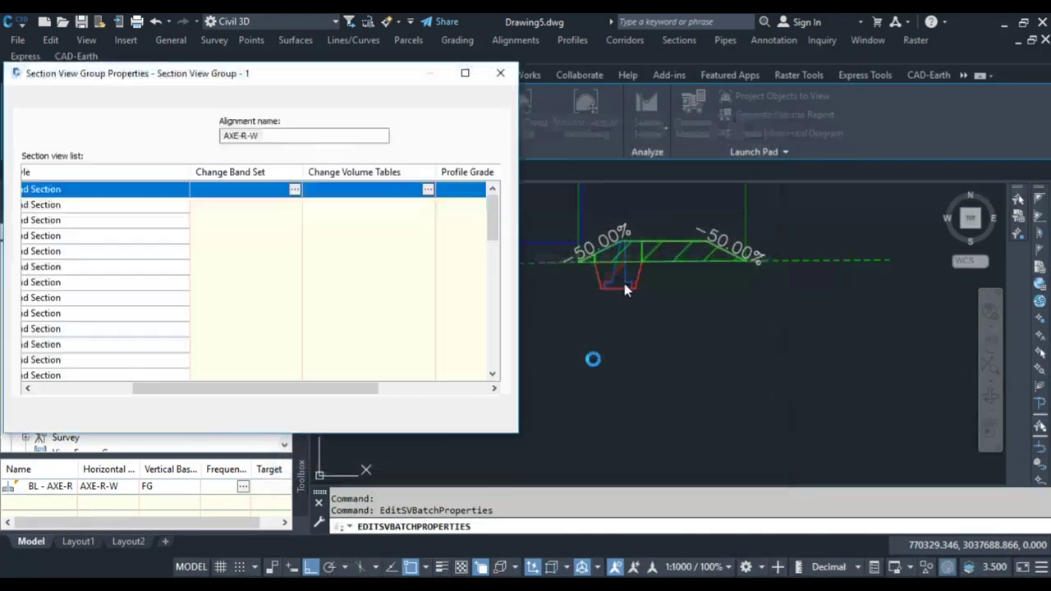
pyautogui.click(418, 418)
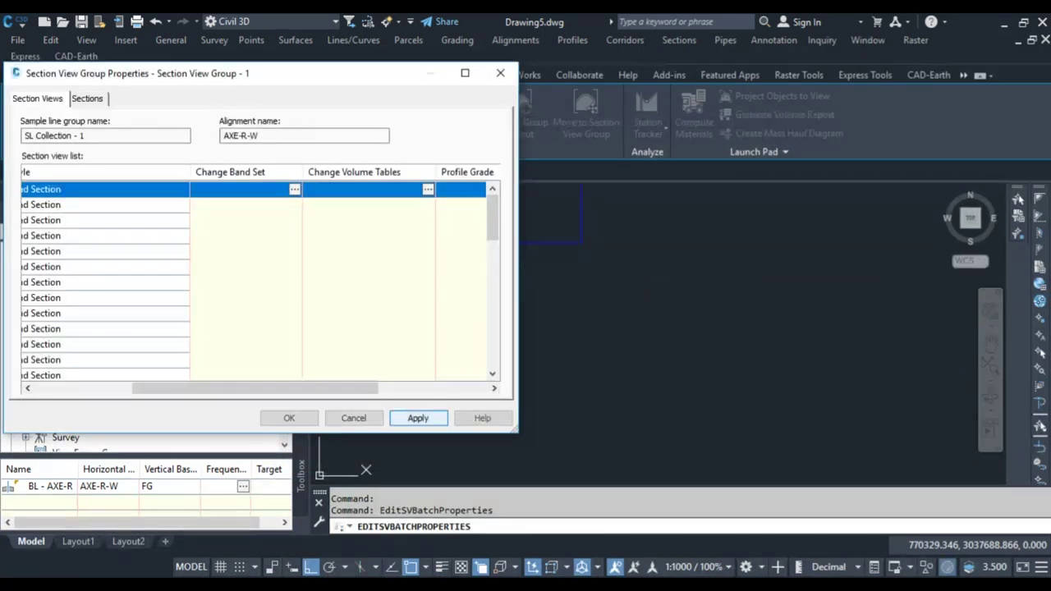
pyautogui.click(289, 418)
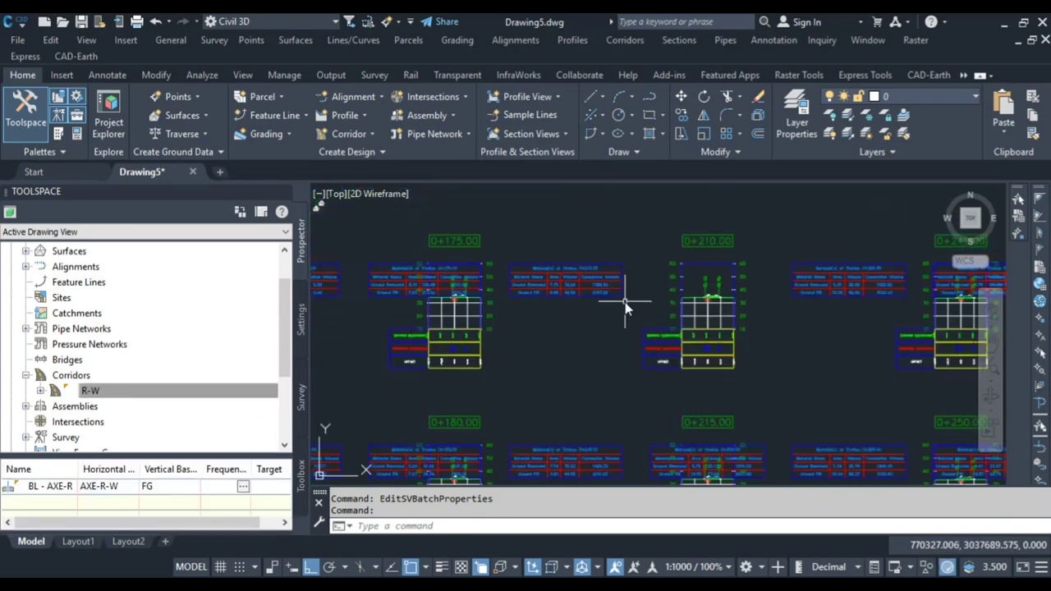
# Update the layout of the section view group to make room for the volume tables beside each section view.
pyautogui.scroll(-2, 625, 302)
pyautogui.moveTo(381, 399); pyautogui.dragTo(512, 374, button='middle')
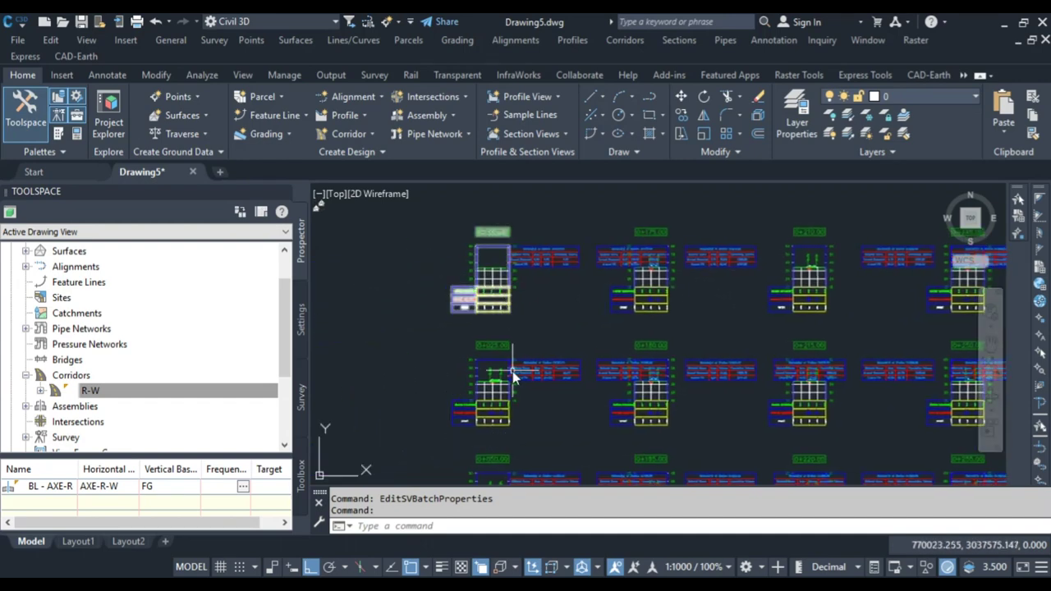
pyautogui.scroll(2, 558, 381)
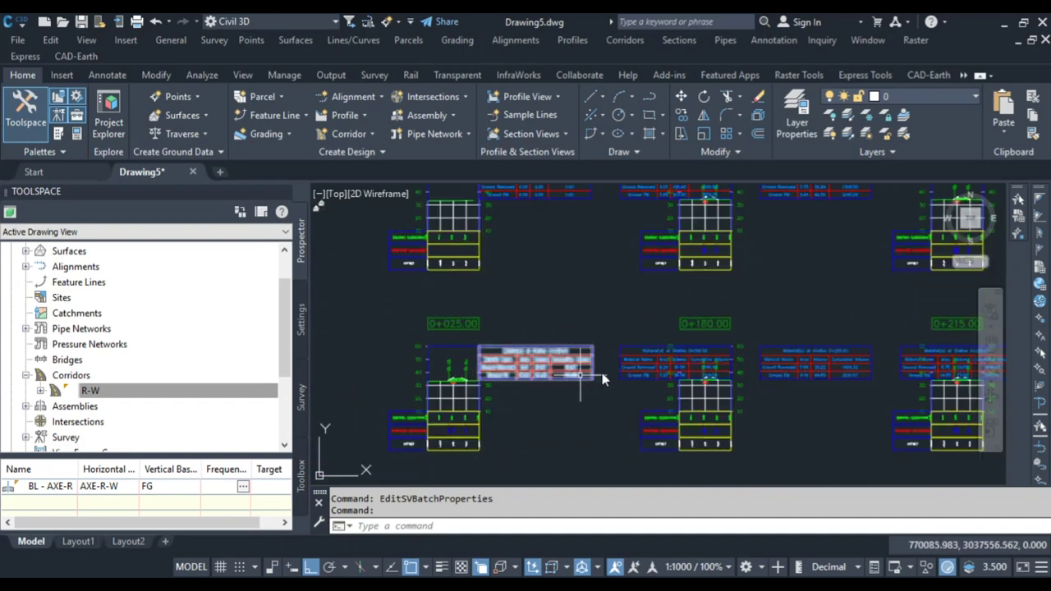
pyautogui.click(458, 347)
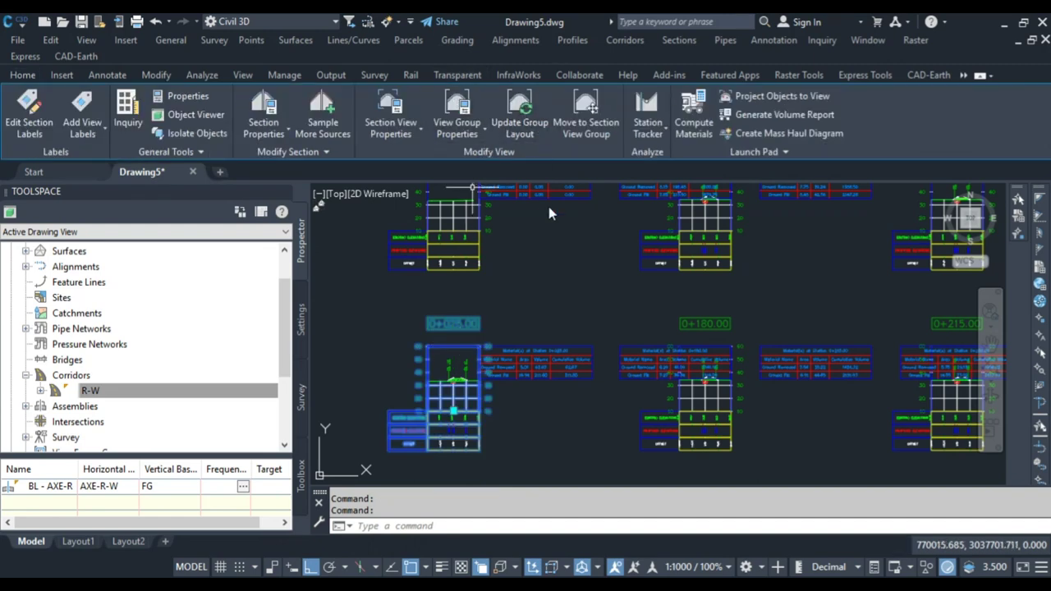
pyautogui.click(519, 122)
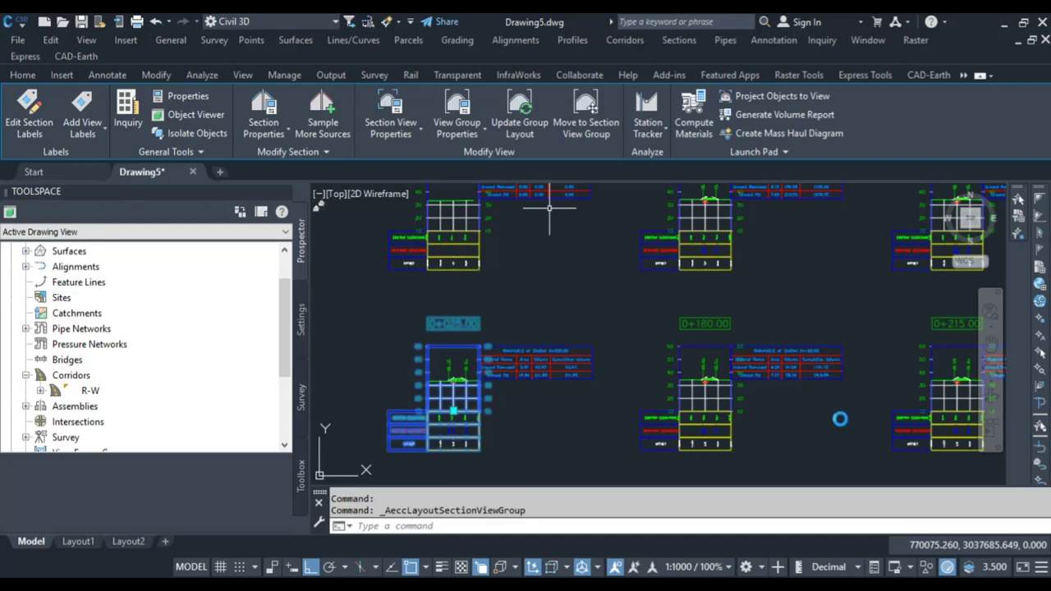
pyautogui.scroll(-6, 576, 316)
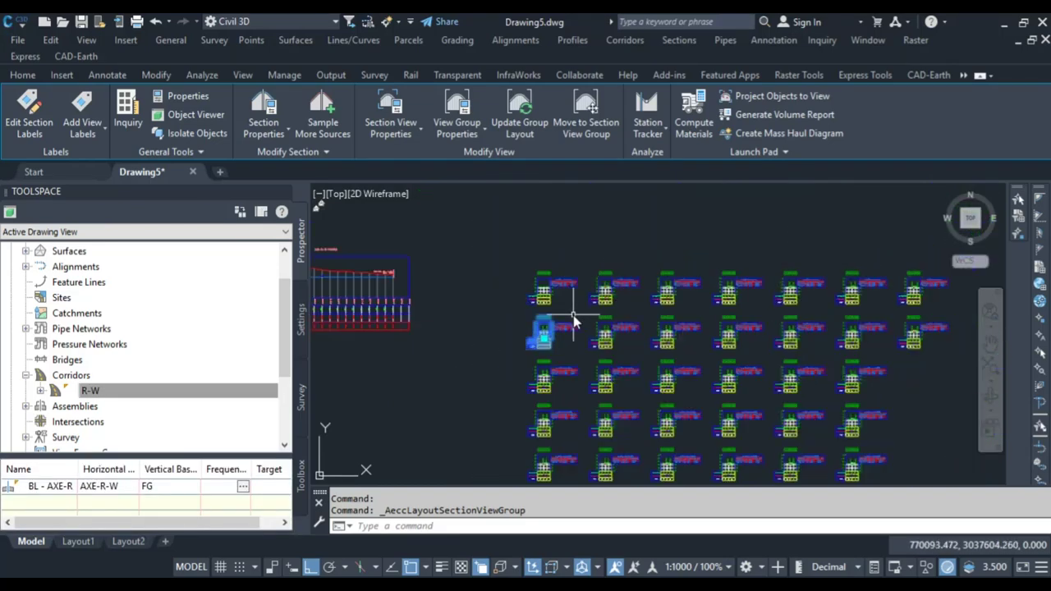
pyautogui.scroll(5, 729, 284)
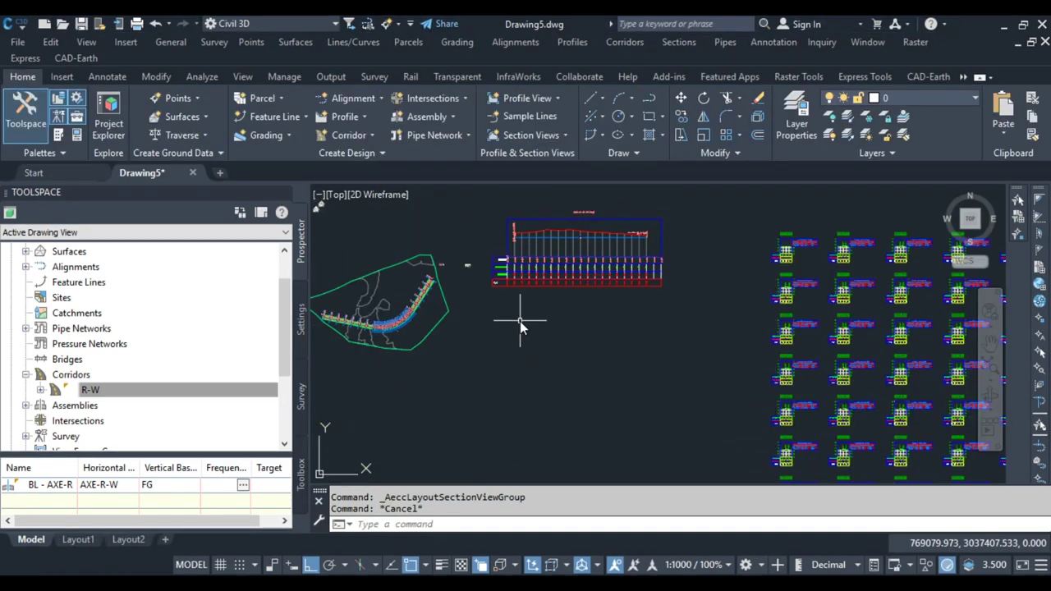
# Start solid extraction on the R-W corridor in plan, including all regions.
pyautogui.scroll(-4, 520, 321)
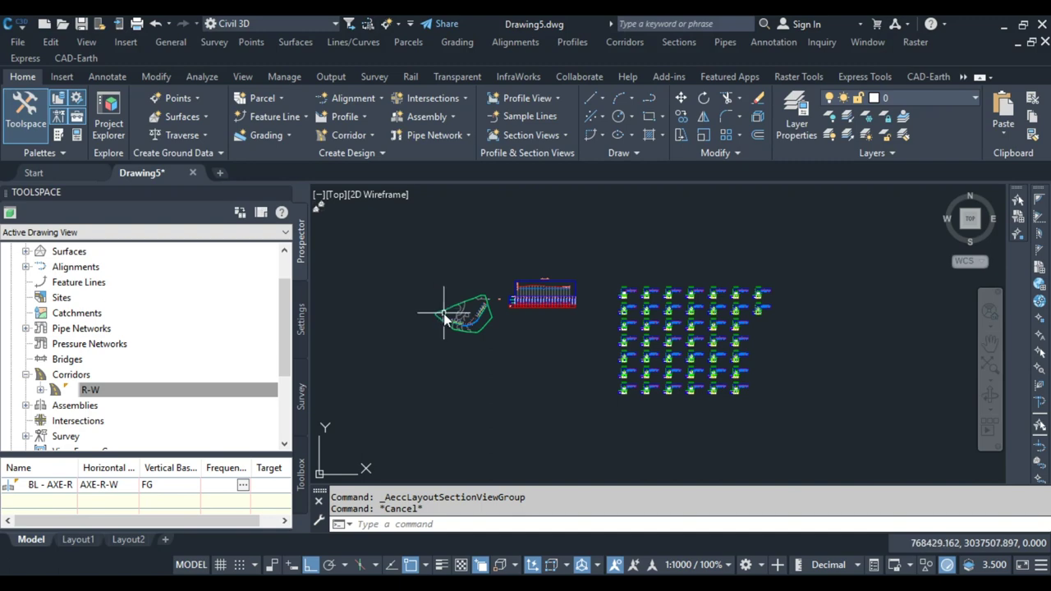
pyautogui.scroll(2, 444, 316)
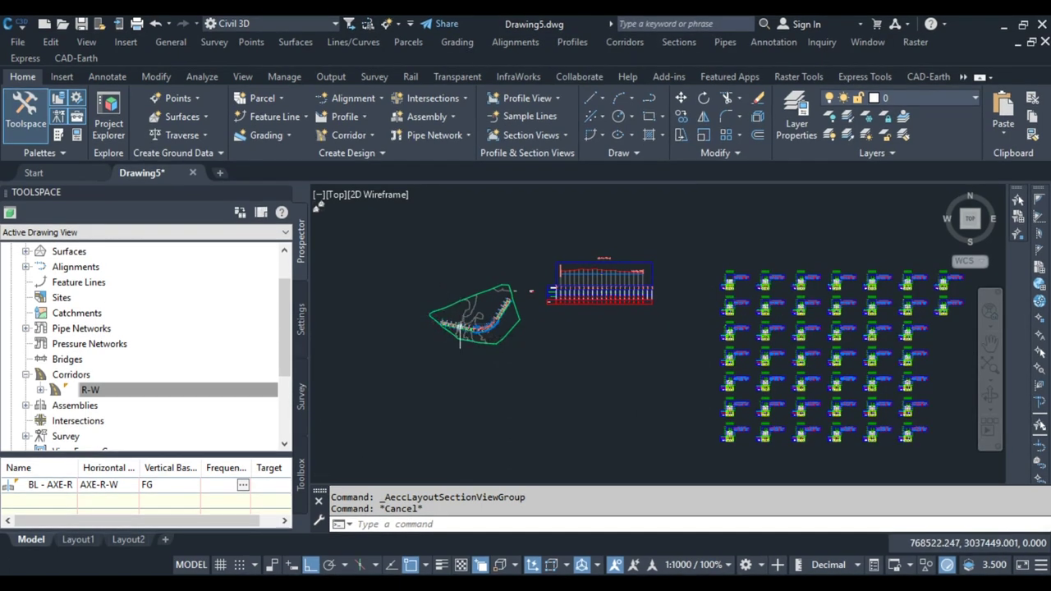
pyautogui.scroll(5, 443, 316)
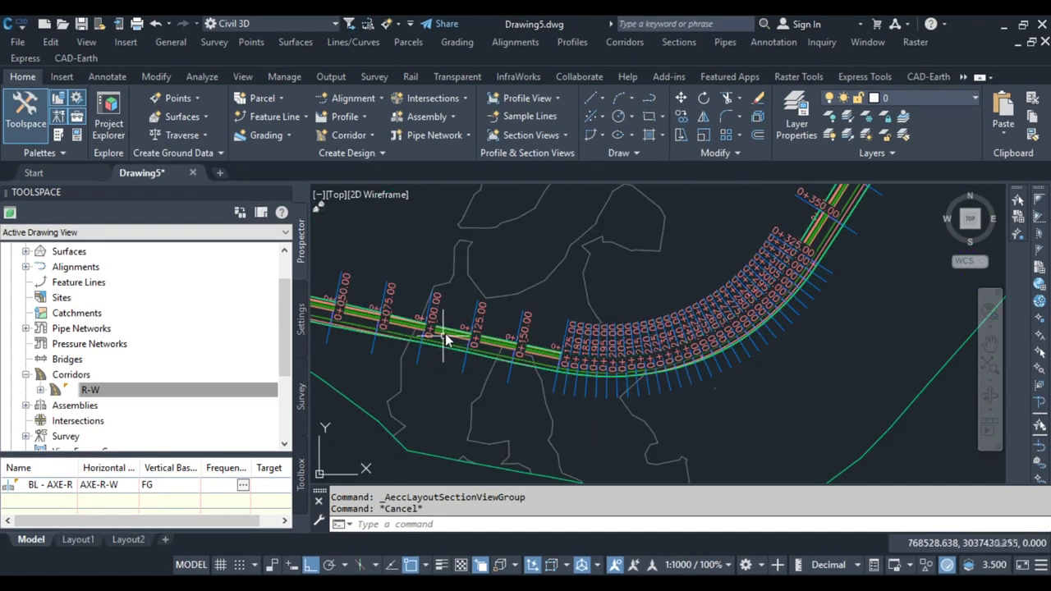
pyautogui.click(445, 332)
pyautogui.click(501, 410)
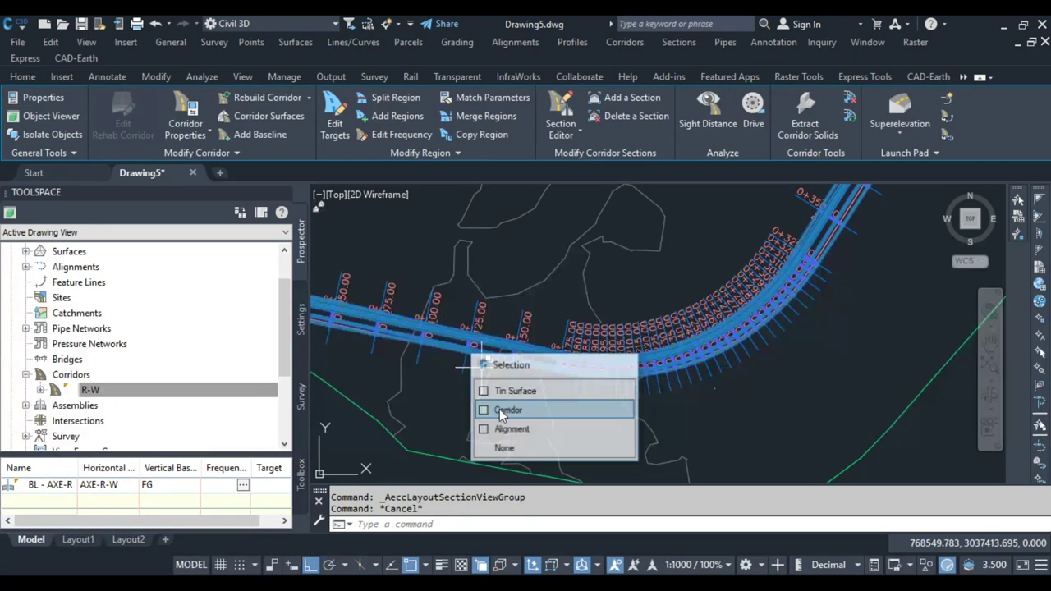
pyautogui.click(793, 120)
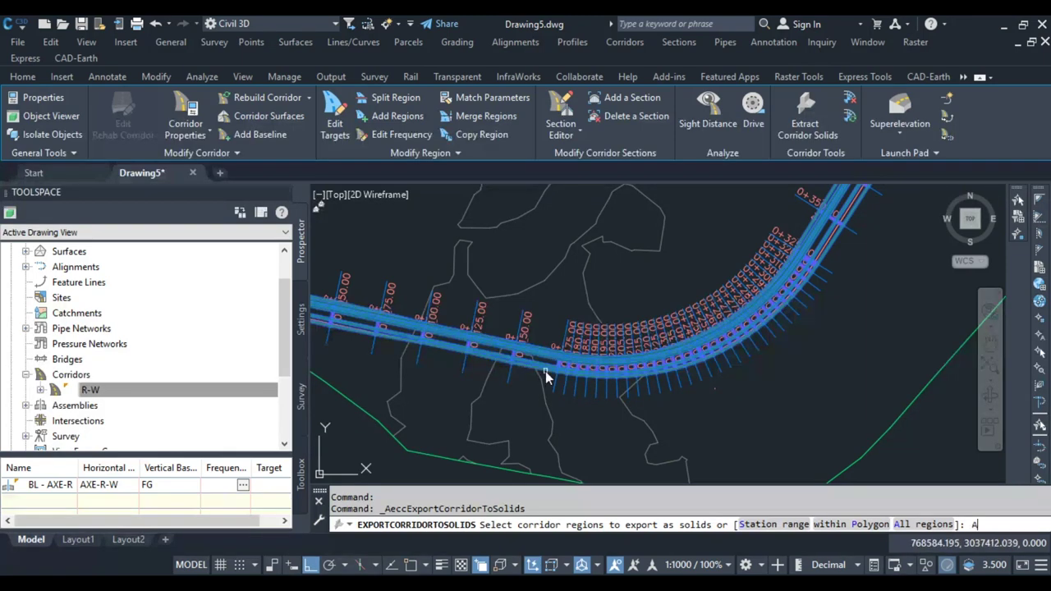
pyautogui.write('A')
pyautogui.press('Return')
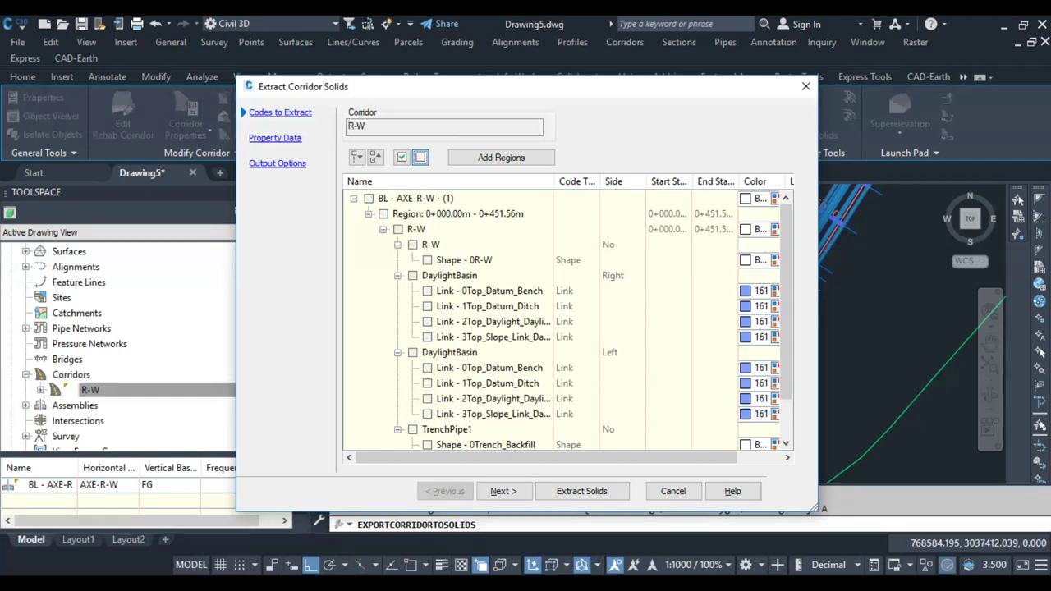
# Extract only the R-W wall subassembly as AutoCAD 3D Solids into the current drawing, dynamically linked to the corridor.
pyautogui.click(420, 156)
pyautogui.click(397, 229)
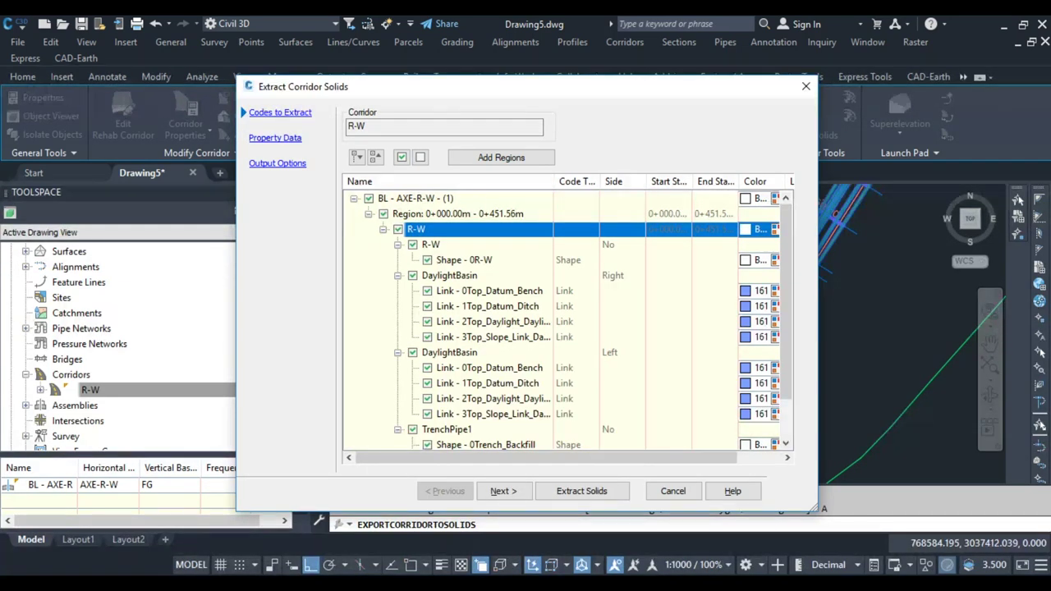
pyautogui.click(412, 244)
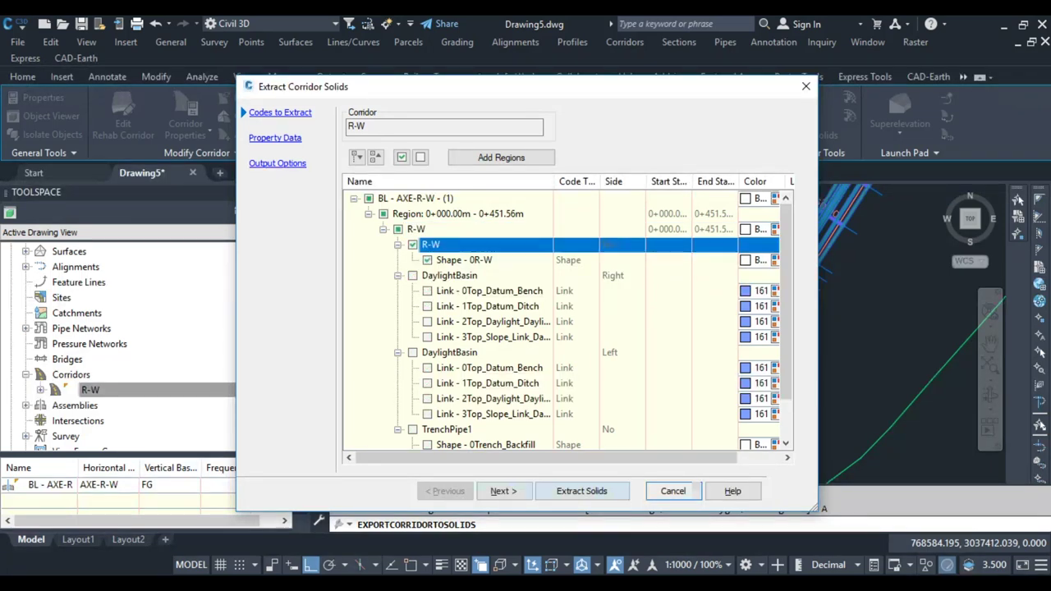
pyautogui.click(503, 491)
pyautogui.click(503, 491)
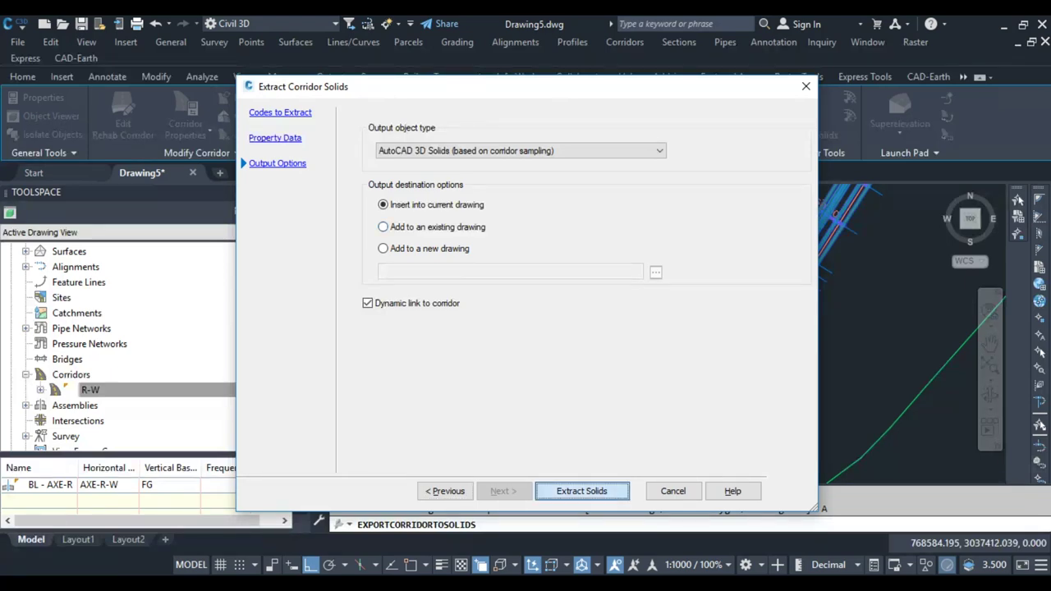
pyautogui.click(579, 491)
pyautogui.write('A')
pyautogui.press('Return')
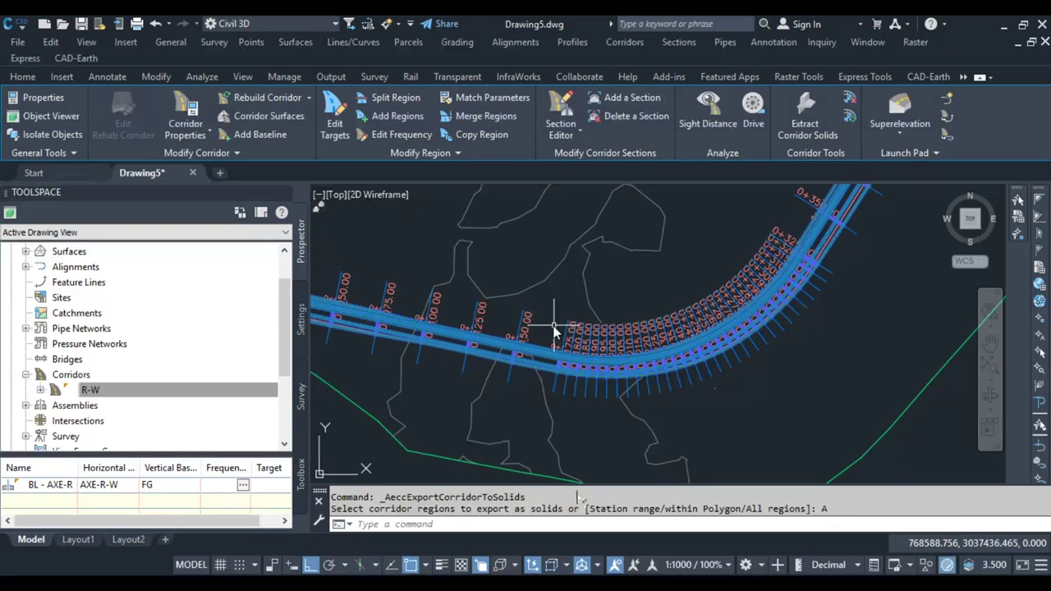
# Open the extracted wall solid together with the R-W corridor in the Object Viewer.
pyautogui.scroll(8, 550, 333)
pyautogui.press('Escape')
pyautogui.press('Escape')
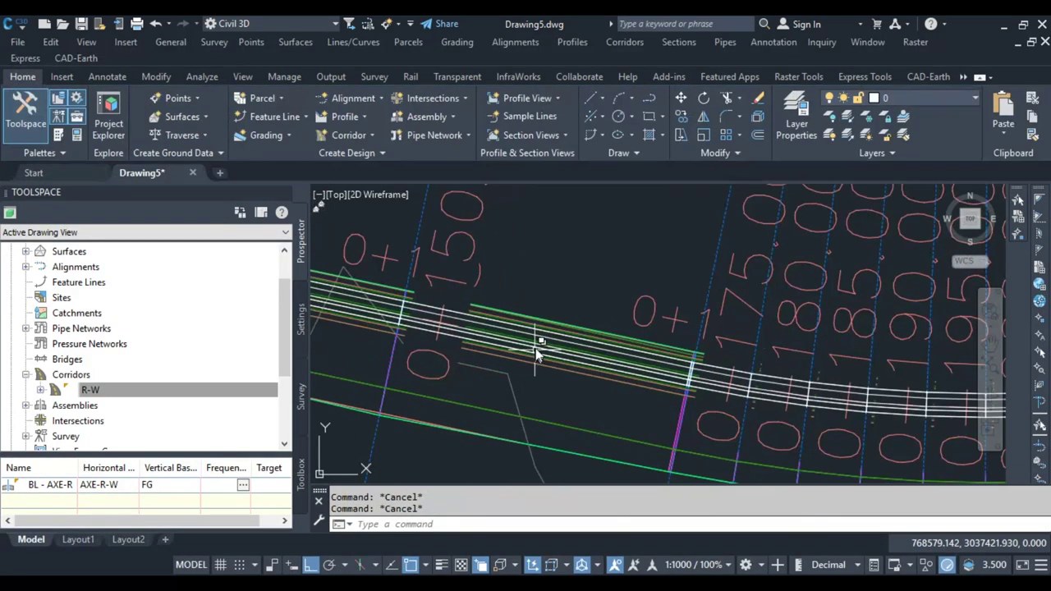
pyautogui.click(539, 349)
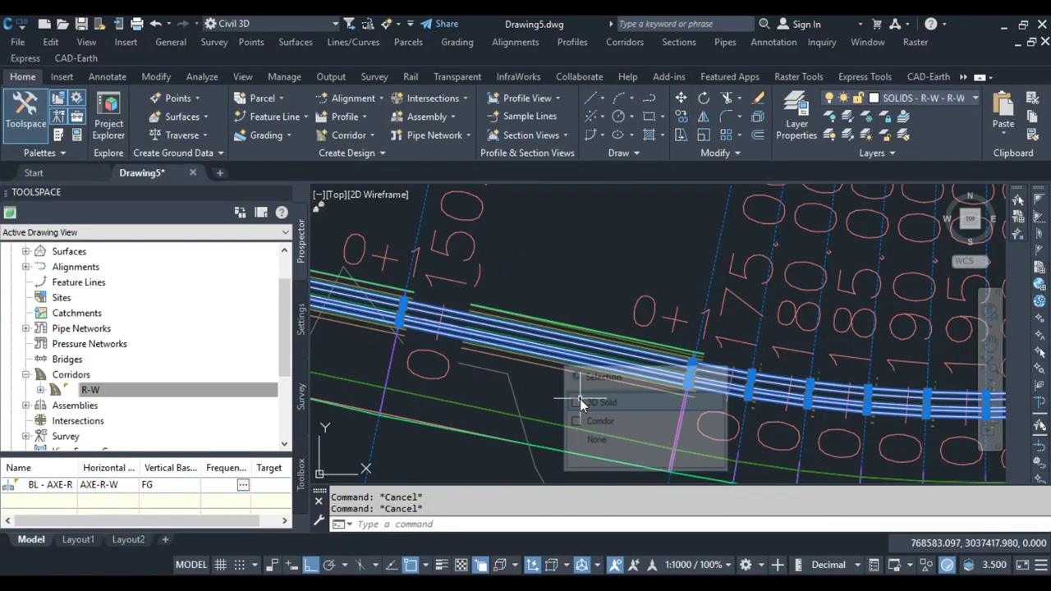
pyautogui.click(550, 371)
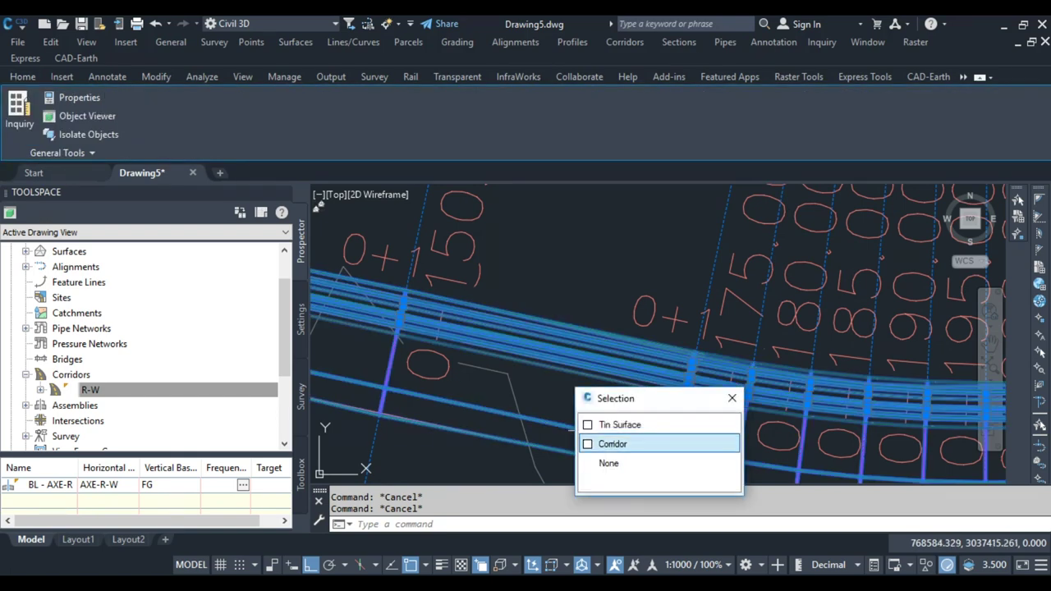
pyautogui.click(612, 444)
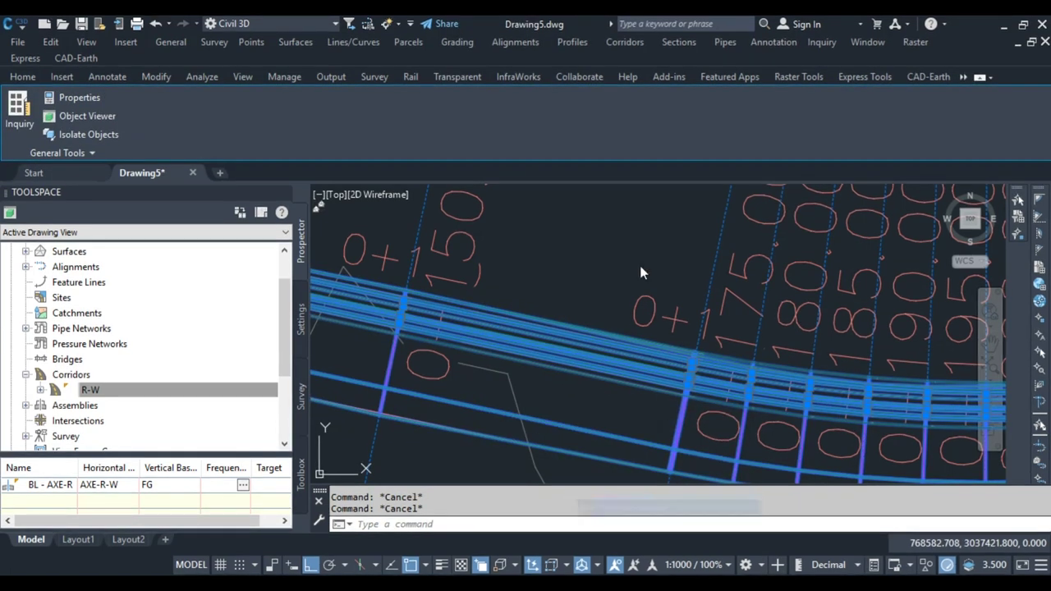
pyautogui.click(87, 121)
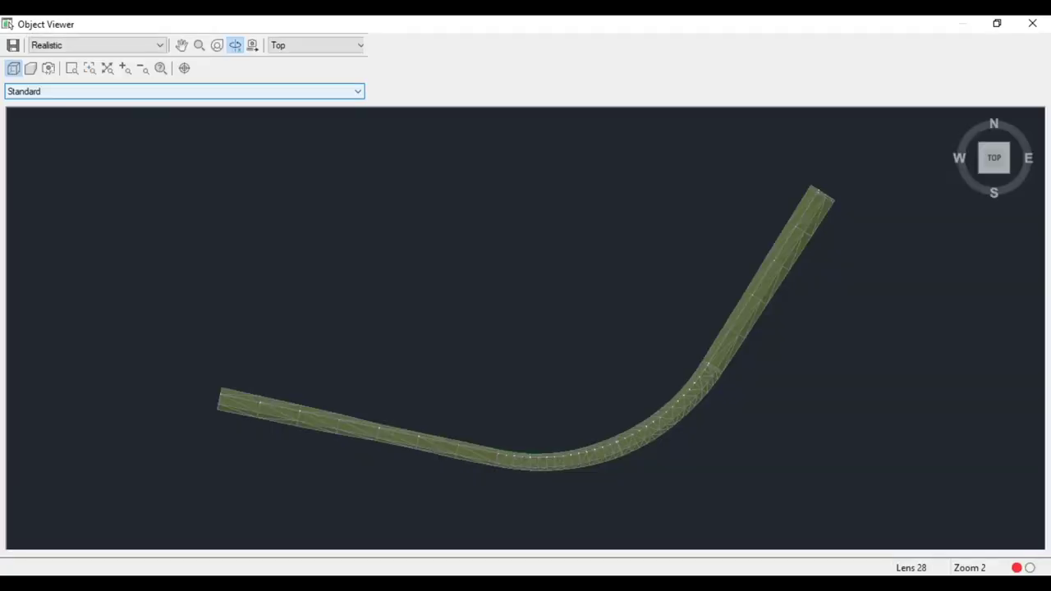
# Examine the retaining wall solid, trench and daylight slopes in 3D at the end of the corridor.
pyautogui.moveTo(412, 332); pyautogui.dragTo(562, 409)
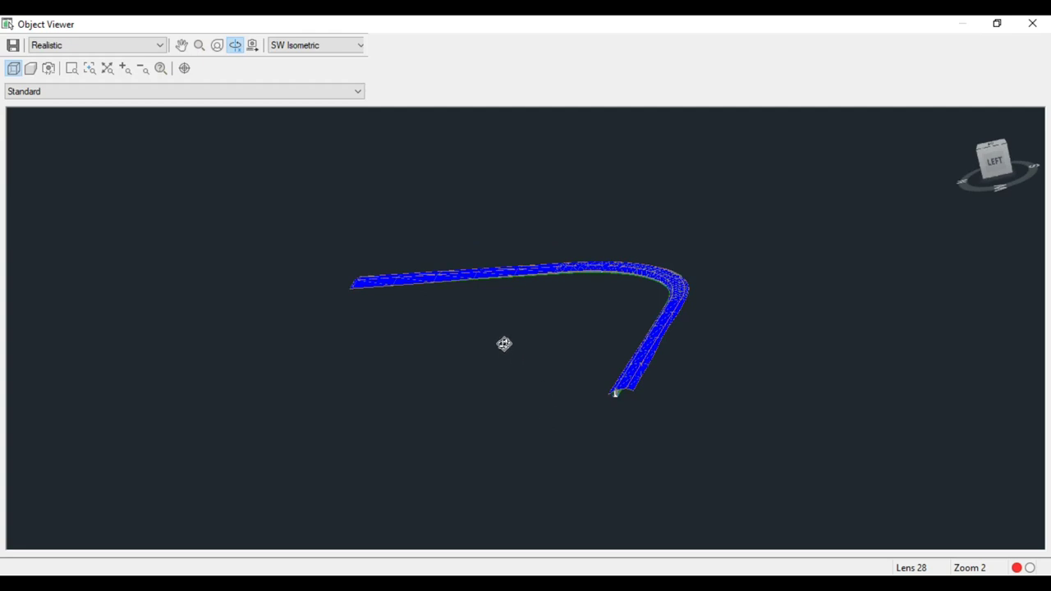
pyautogui.moveTo(502, 345); pyautogui.dragTo(511, 331)
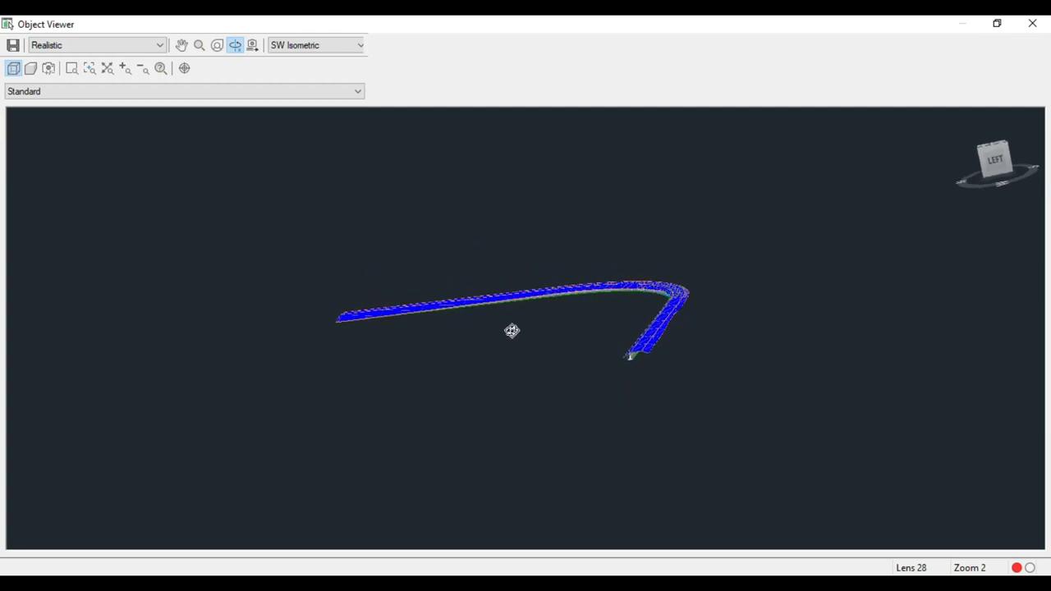
pyautogui.click(71, 69)
pyautogui.moveTo(667, 381); pyautogui.dragTo(666, 382)
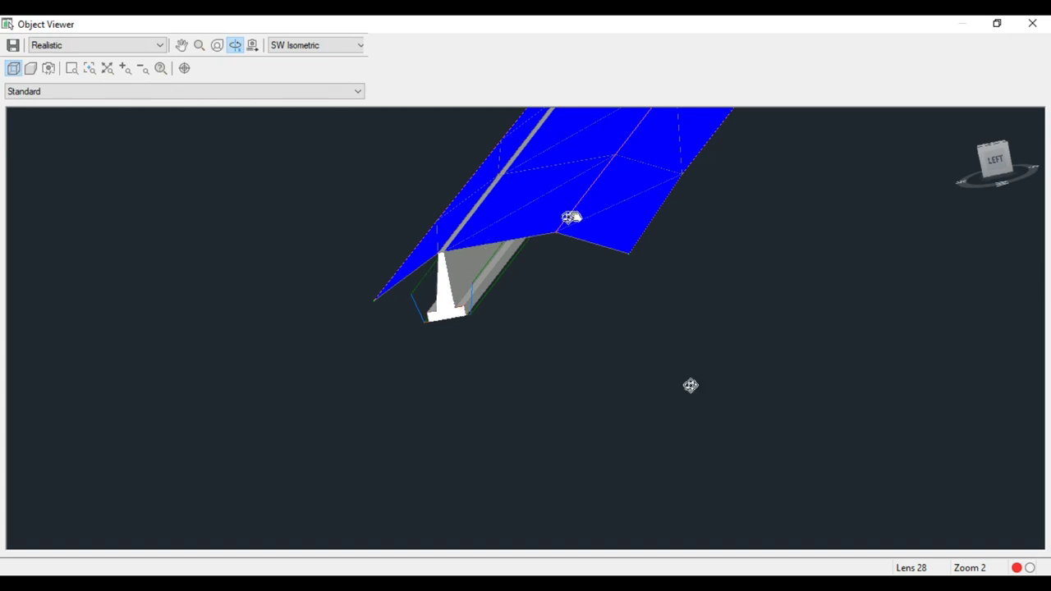
pyautogui.moveTo(569, 216); pyautogui.dragTo(704, 351)
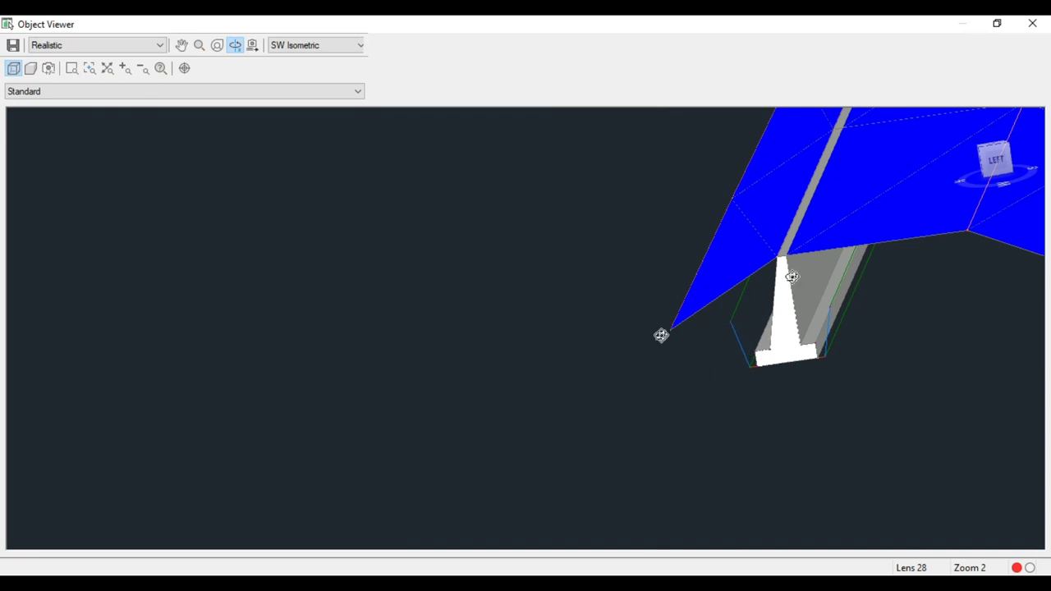
pyautogui.moveTo(712, 288); pyautogui.dragTo(674, 282)
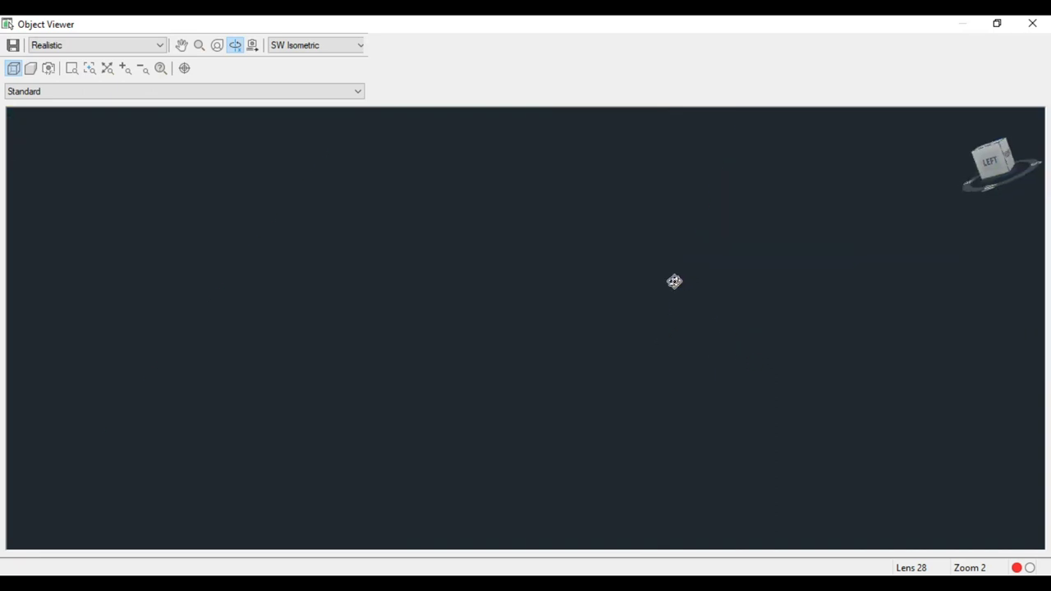
# Close the Object Viewer and start another solid extraction on the R-W corridor in plan, including all regions.
pyautogui.click(1032, 25)
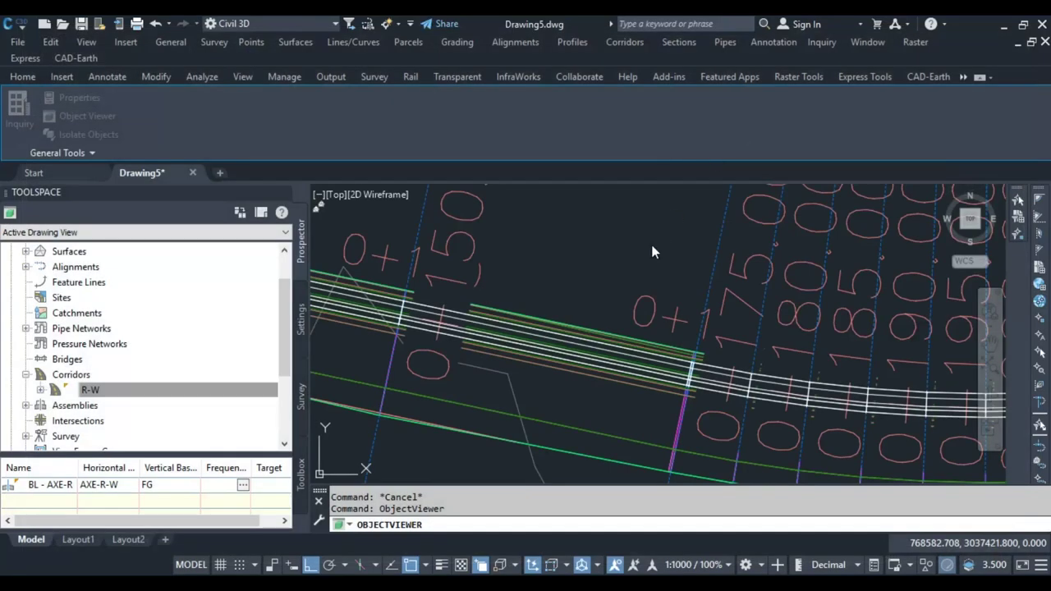
pyautogui.scroll(-10, 607, 319)
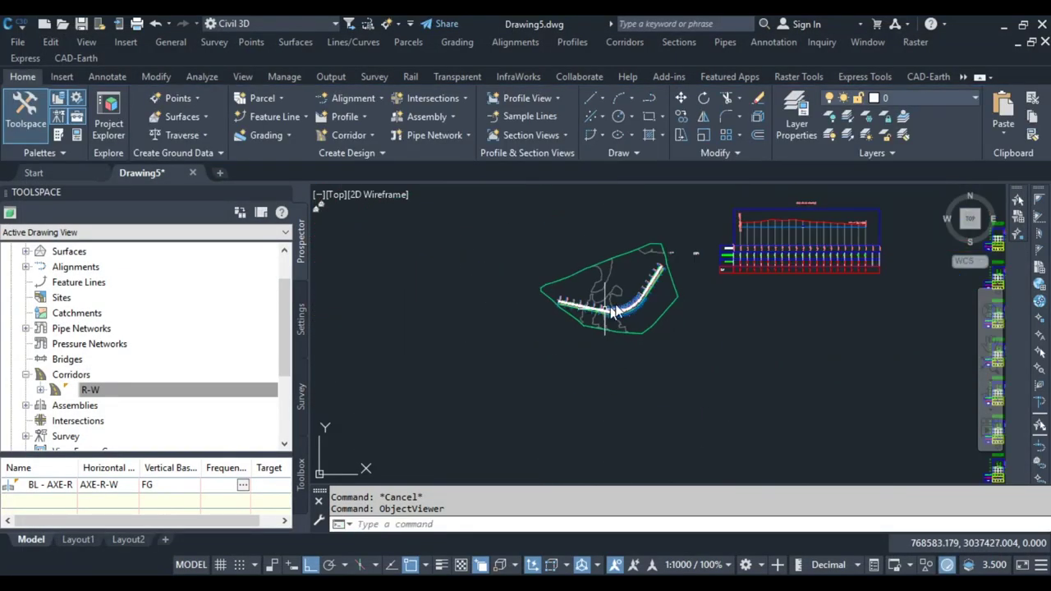
pyautogui.scroll(6, 617, 303)
pyautogui.click(655, 261)
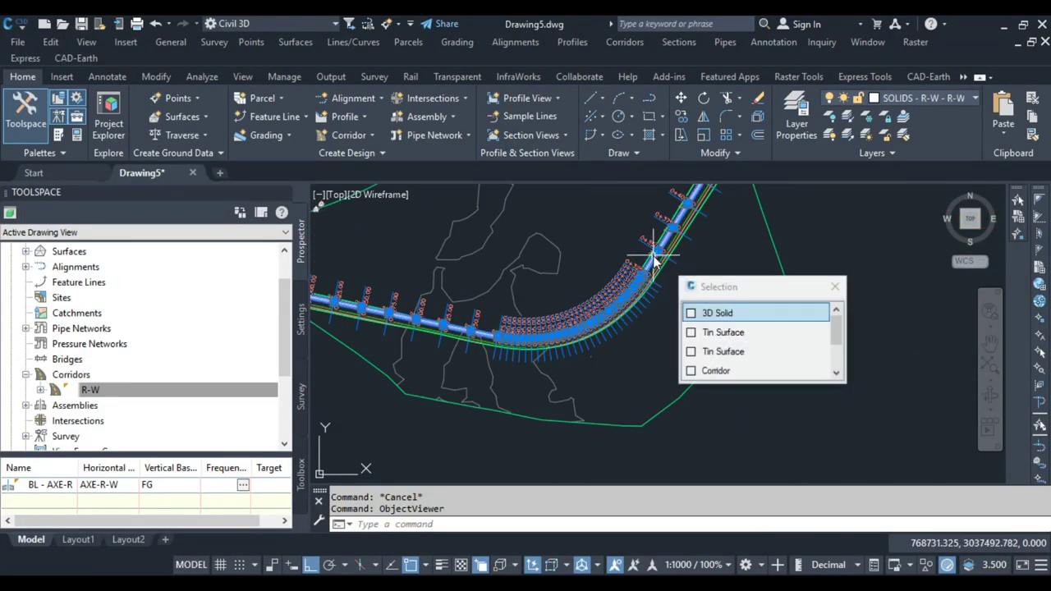
pyautogui.click(716, 370)
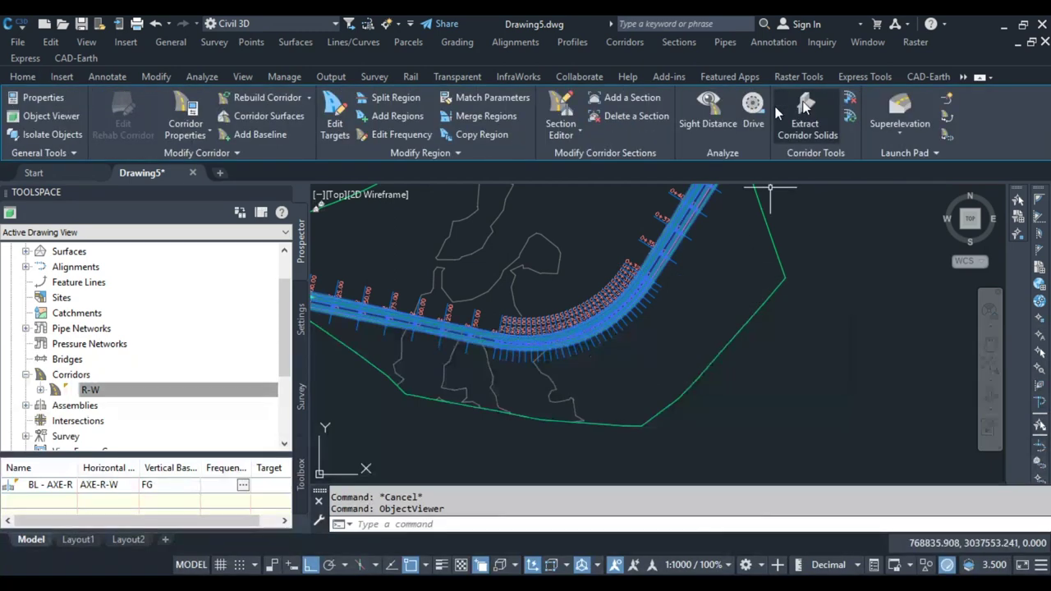
pyautogui.click(801, 115)
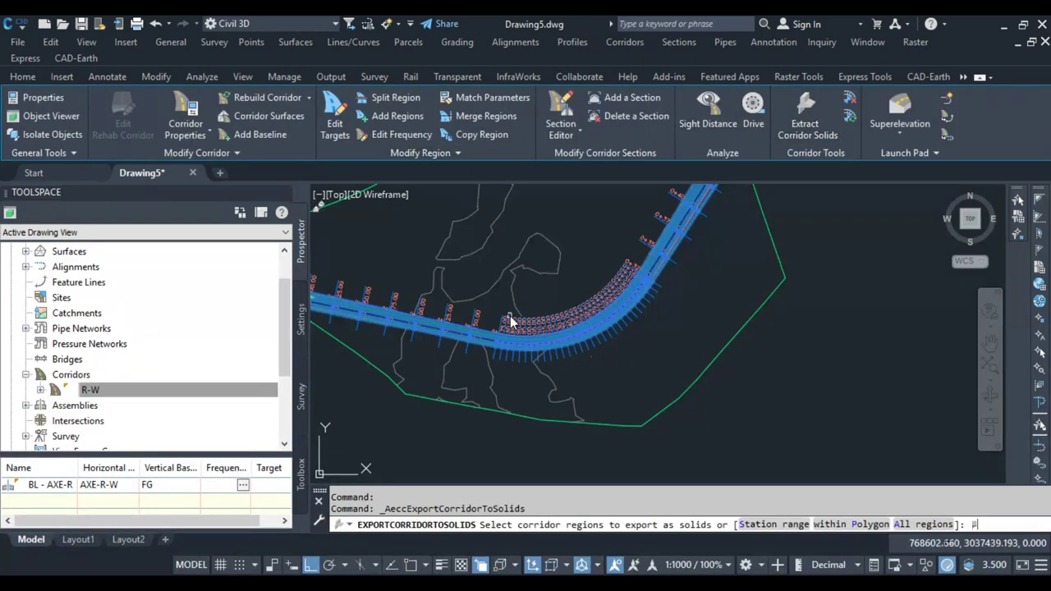
pyautogui.press('Return')
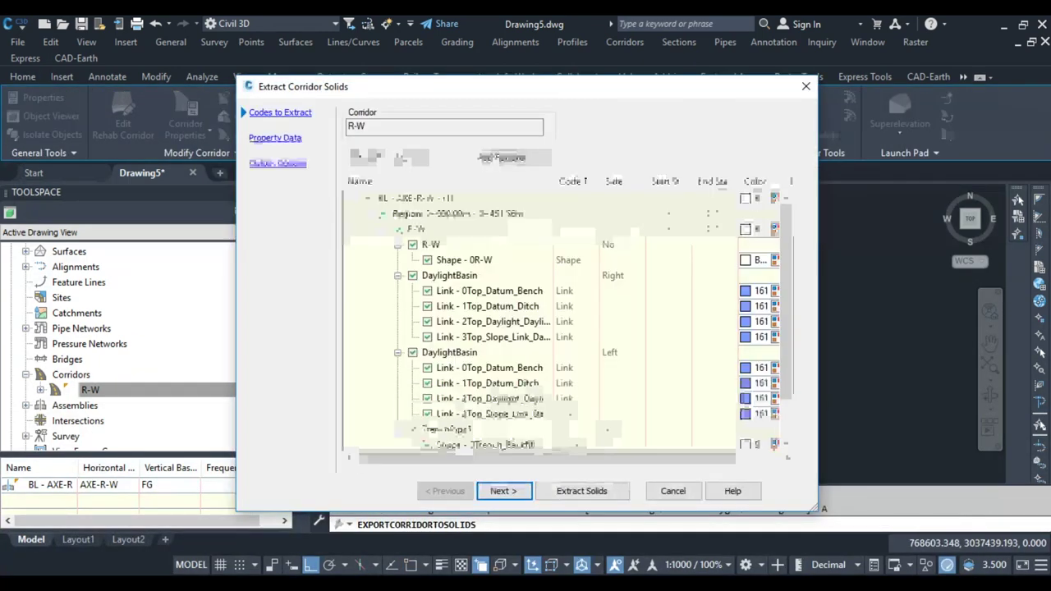
# Extract only the TrenchPipe1 subassembly as AutoCAD 3D Solids into the current drawing, dynamically linked to the corridor.
pyautogui.click(420, 157)
pyautogui.scroll(-1, 567, 320)
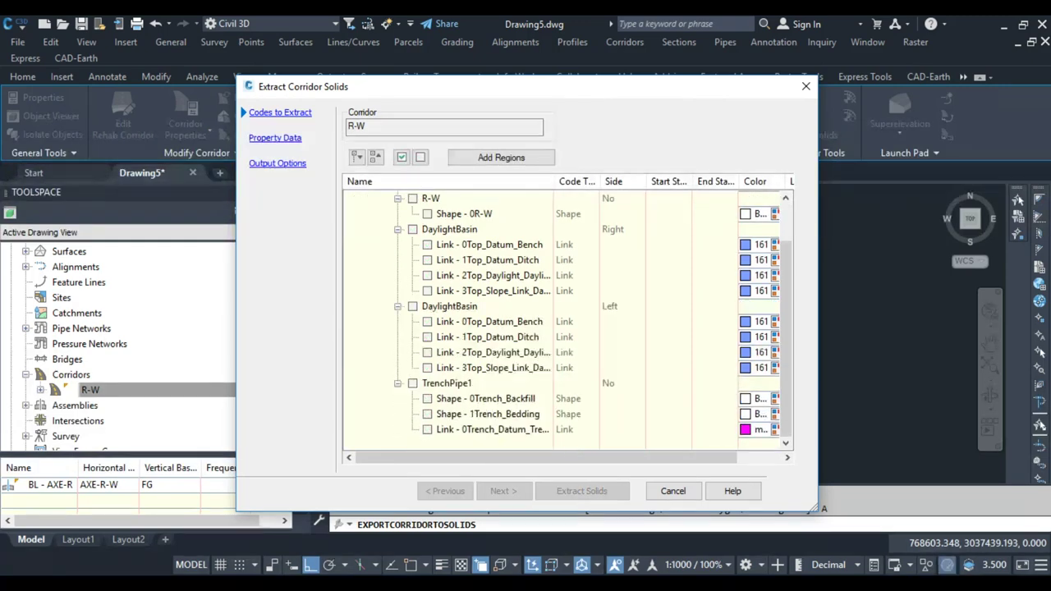
pyautogui.click(413, 383)
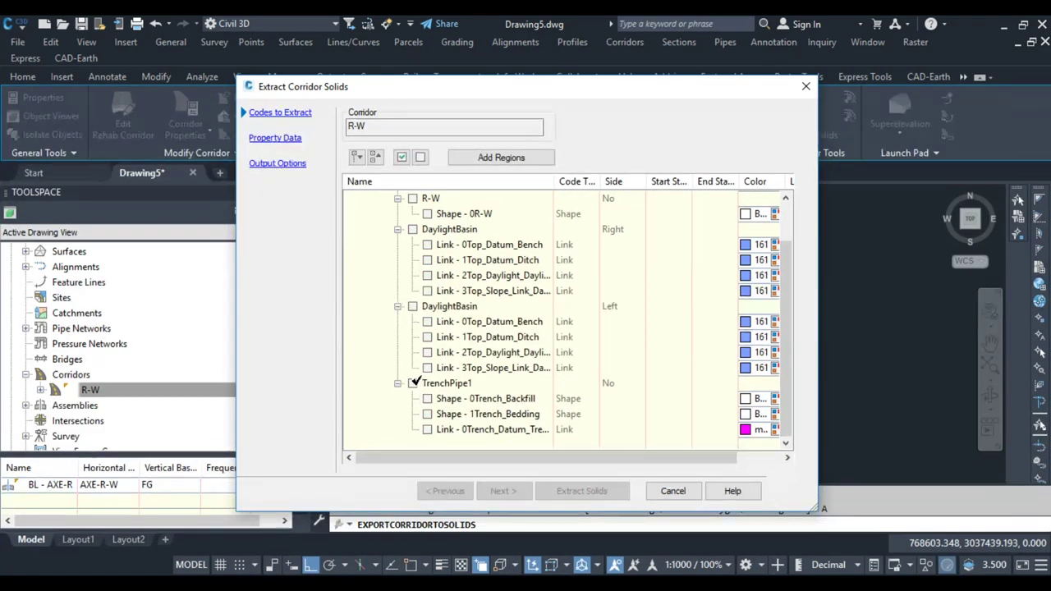
pyautogui.click(502, 491)
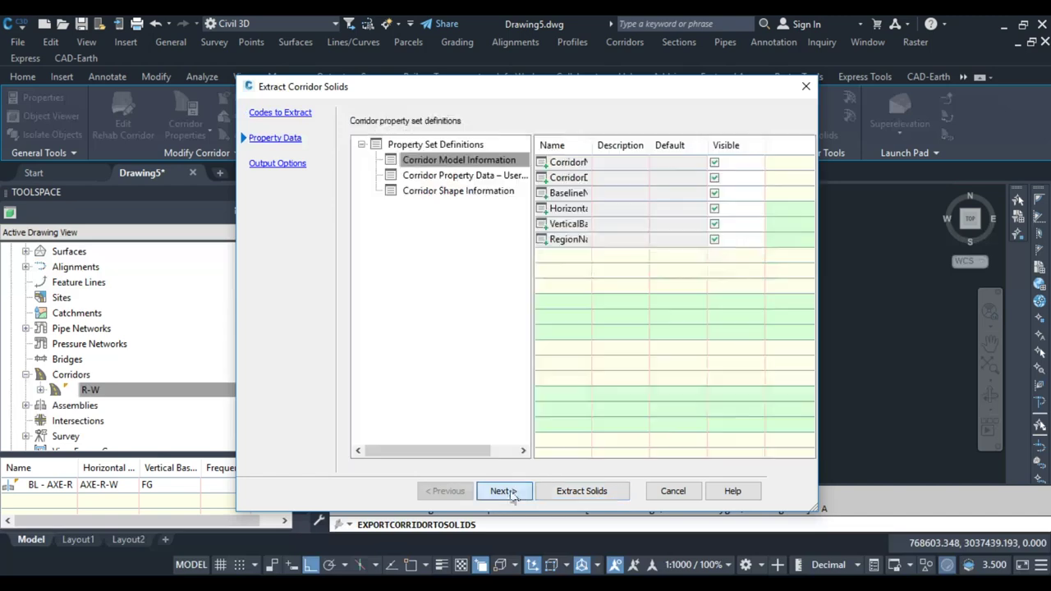
pyautogui.click(505, 492)
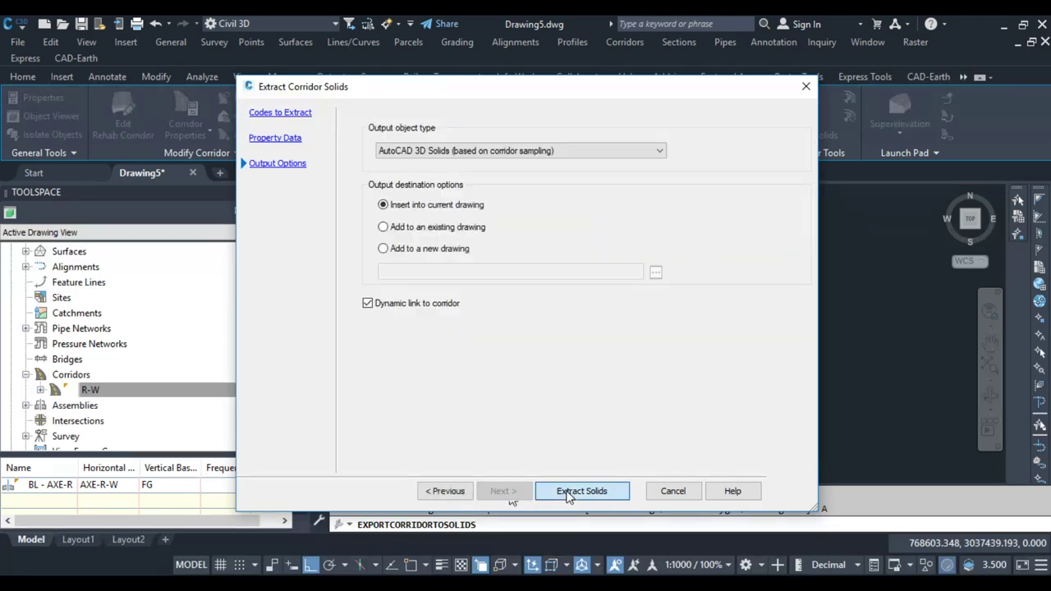
pyautogui.click(567, 492)
pyautogui.press('Escape')
pyautogui.press('Escape')
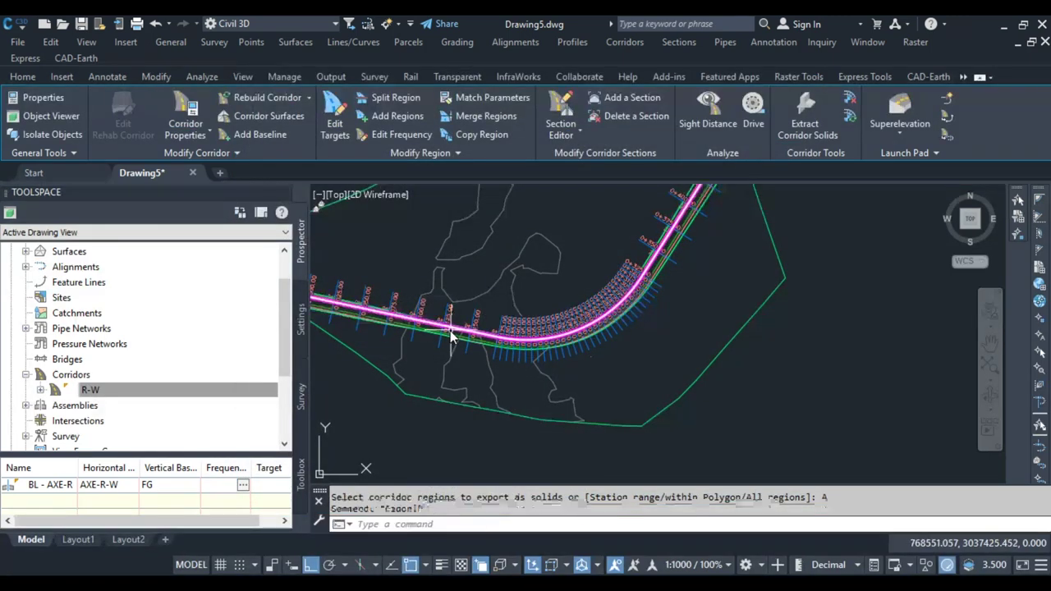
# Inspect the extracted trench solids together with the wall and R-W corridor in the Object Viewer, close up at the corridor's end.
pyautogui.scroll(5, 443, 345)
pyautogui.click(440, 349)
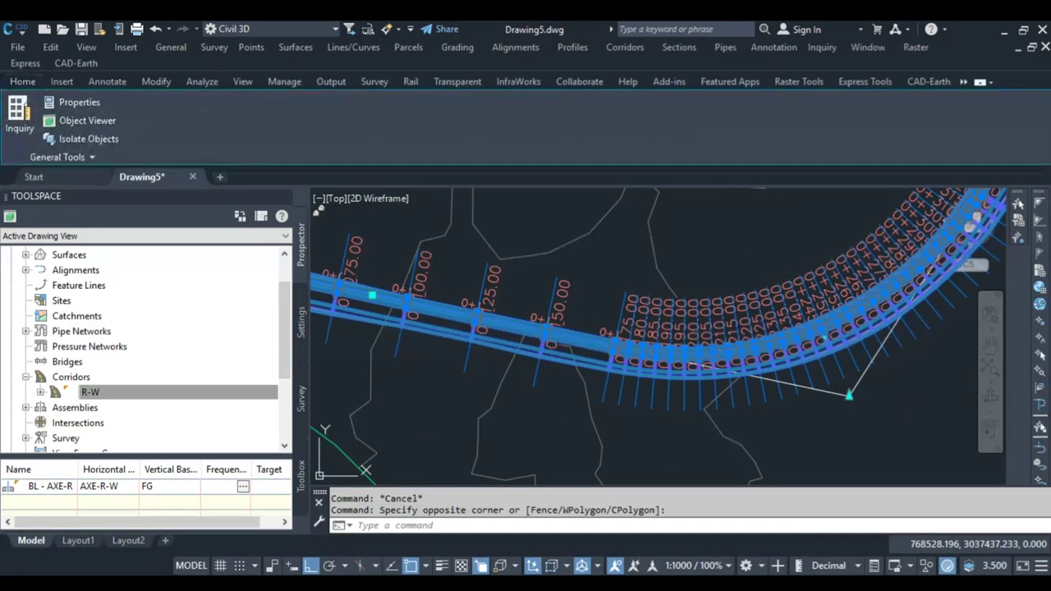
pyautogui.click(87, 116)
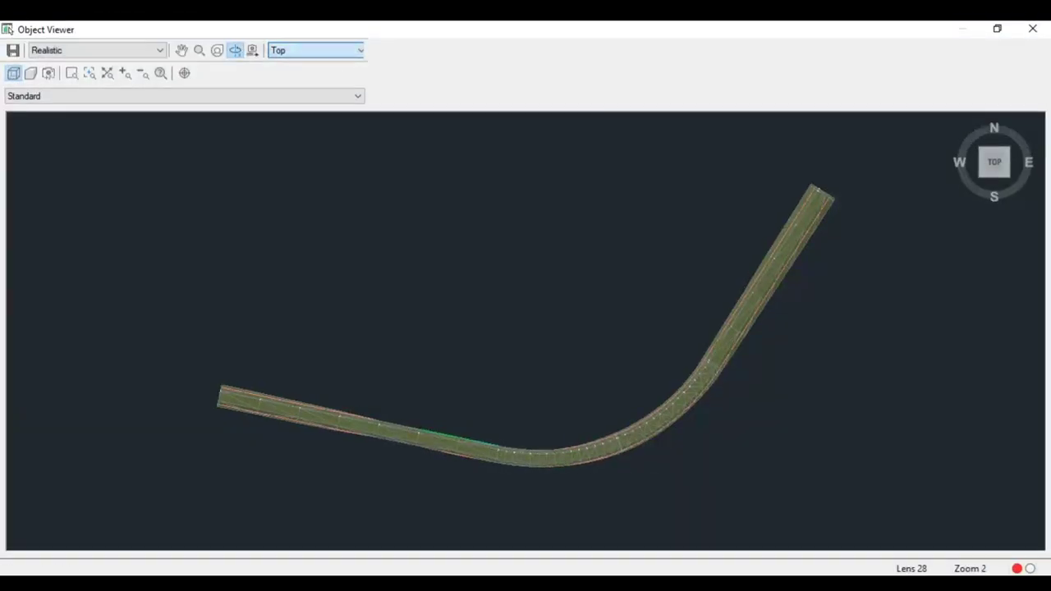
pyautogui.moveTo(443, 413); pyautogui.dragTo(584, 406)
pyautogui.moveTo(483, 385); pyautogui.dragTo(525, 314)
pyautogui.click(75, 70)
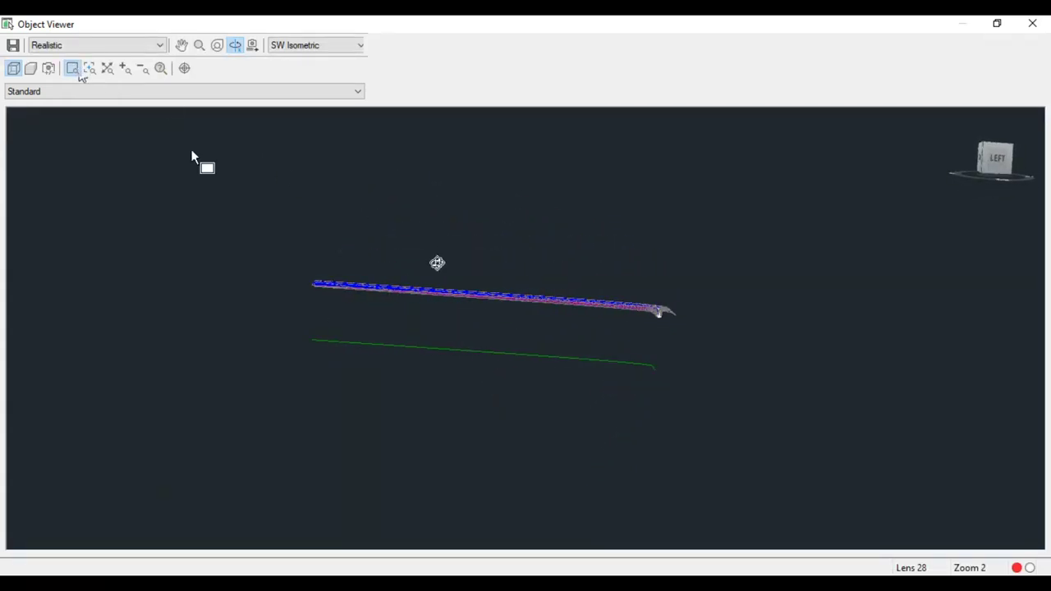
pyautogui.click(692, 338)
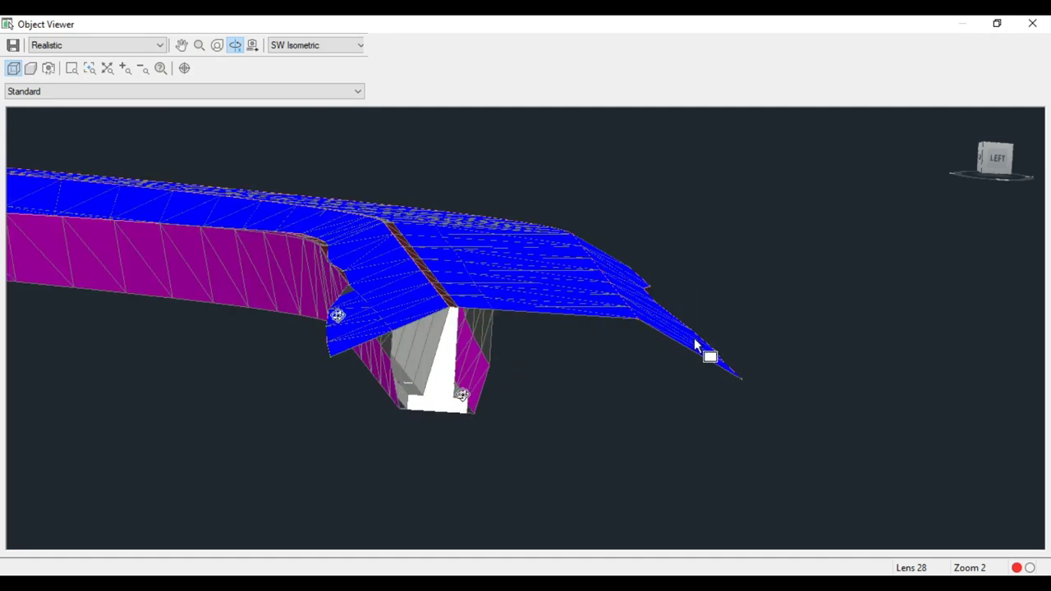
pyautogui.click(1032, 23)
pyautogui.scroll(-10, 559, 283)
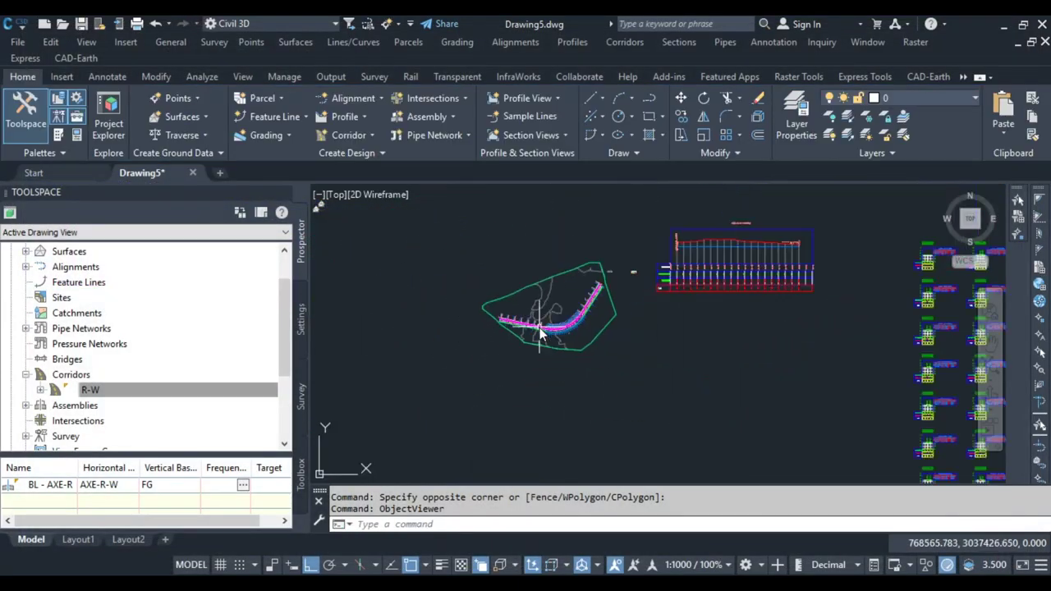
pyautogui.moveTo(583, 321)
pyautogui.mouseDown(button='middle')
pyautogui.moveTo(601, 328)
pyautogui.moveTo(472, 316)
pyautogui.mouseUp(button='middle')
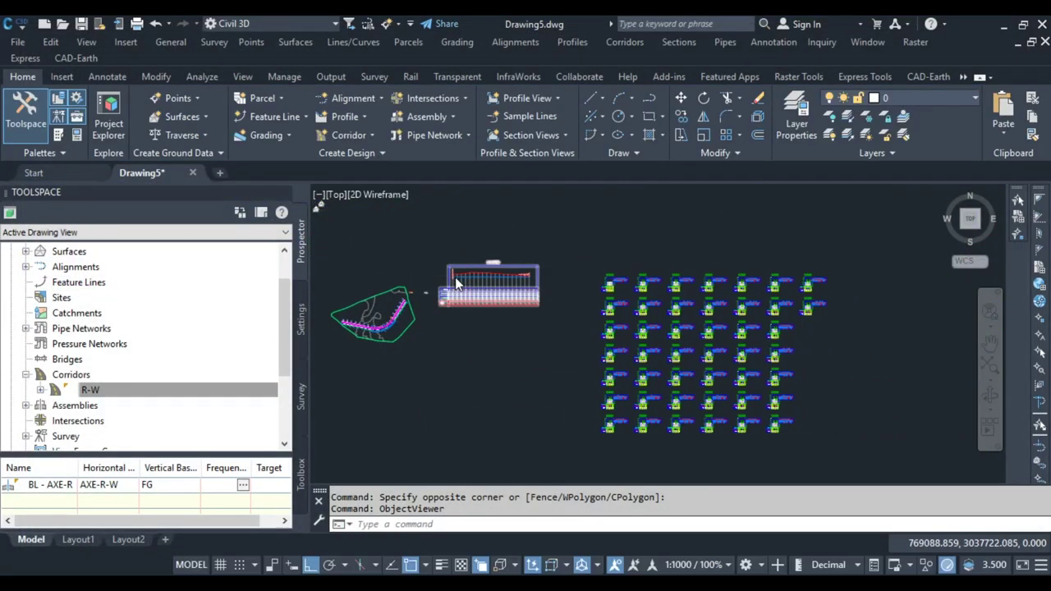
pyautogui.scroll(5, 455, 277)
pyautogui.scroll(-3, 455, 276)
pyautogui.scroll(-3, 455, 277)
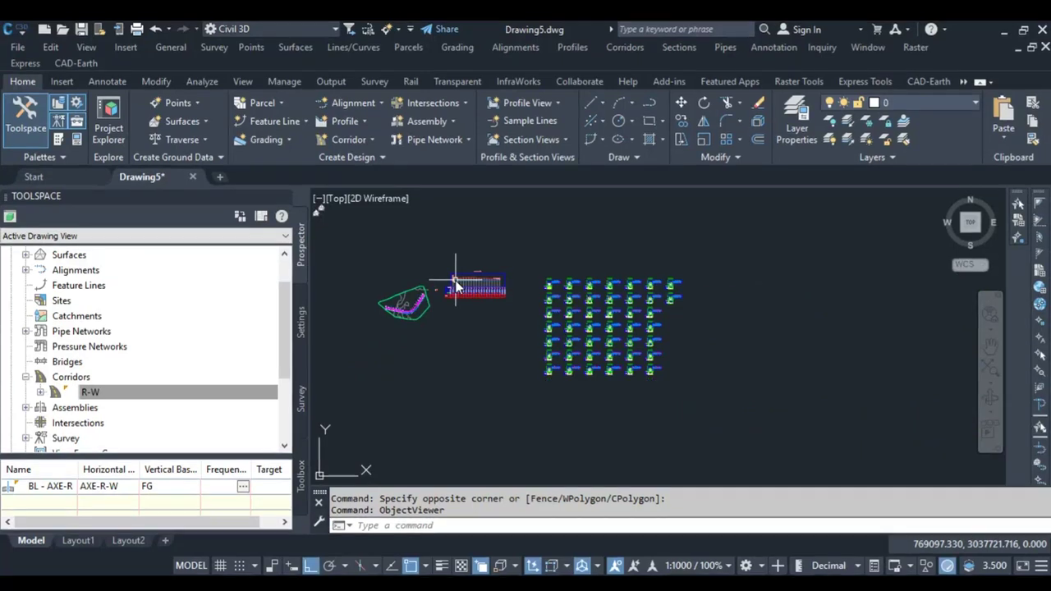
pyautogui.scroll(5, 455, 286)
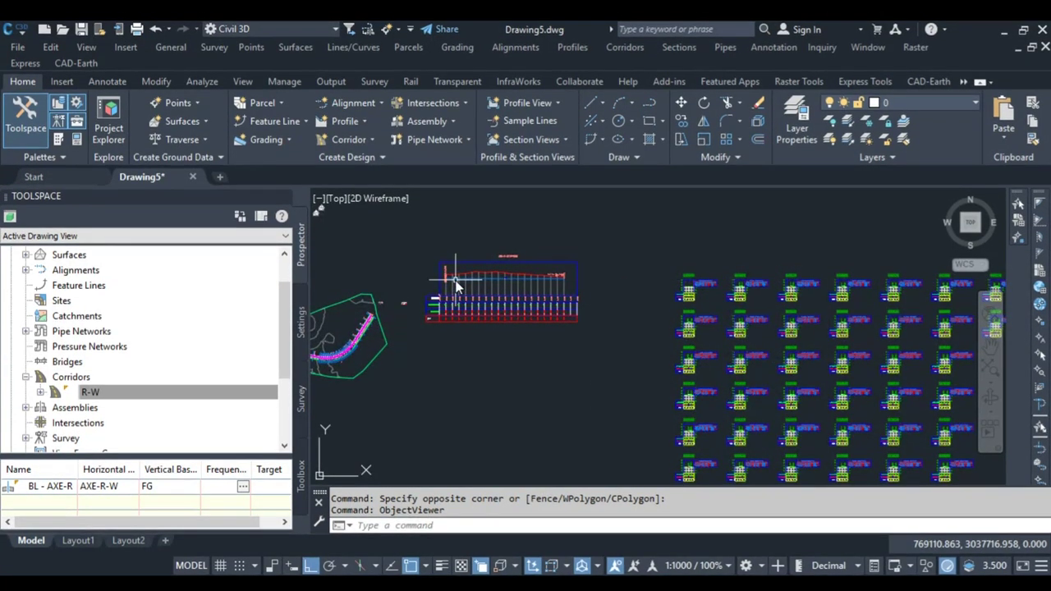